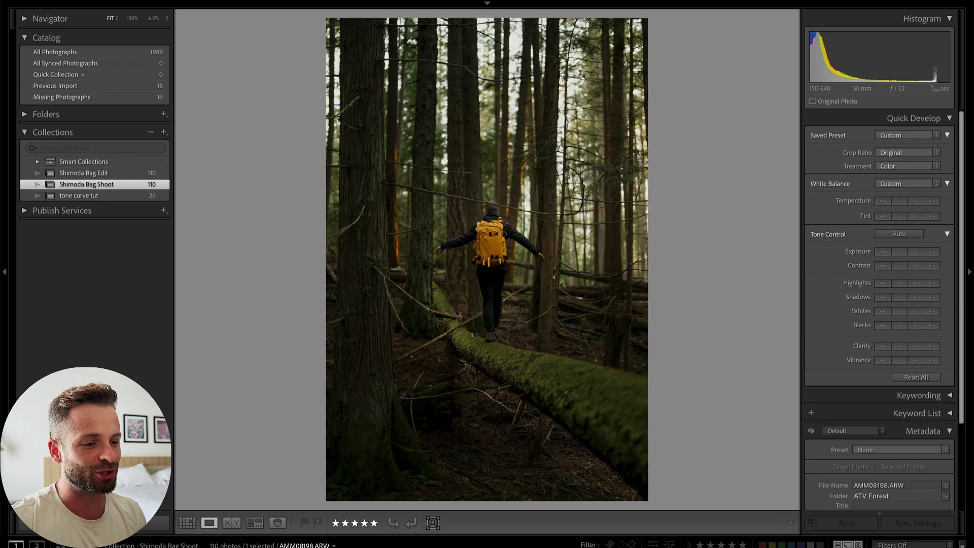
- Browse the forest photos of the yellow backpack in the Shimoda Bag Shoot collection, one at a time
{"action": "key", "text": "Right"}
{"action": "key", "text": "Right"}
{"action": "key", "text": "Right"}
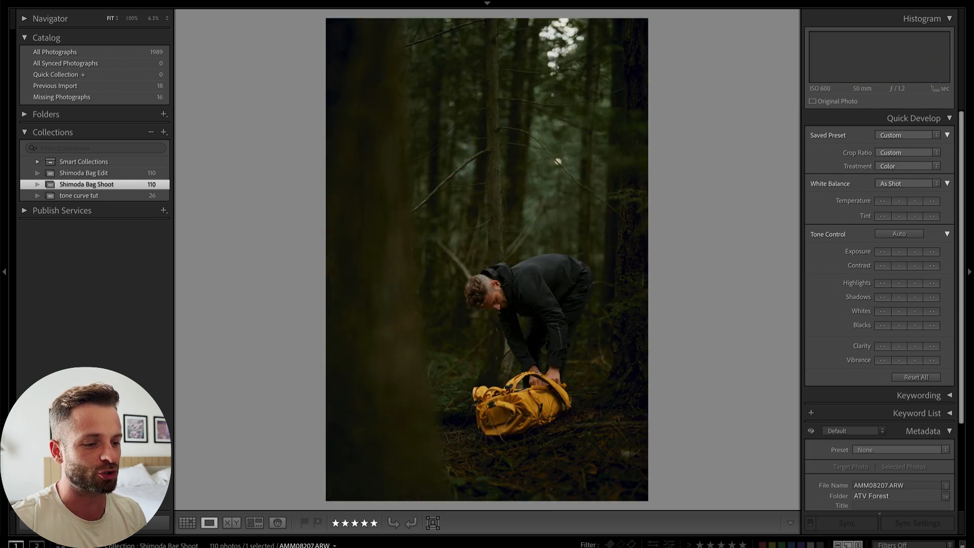
{"action": "key", "text": "Right"}
{"action": "key", "text": "Right"}
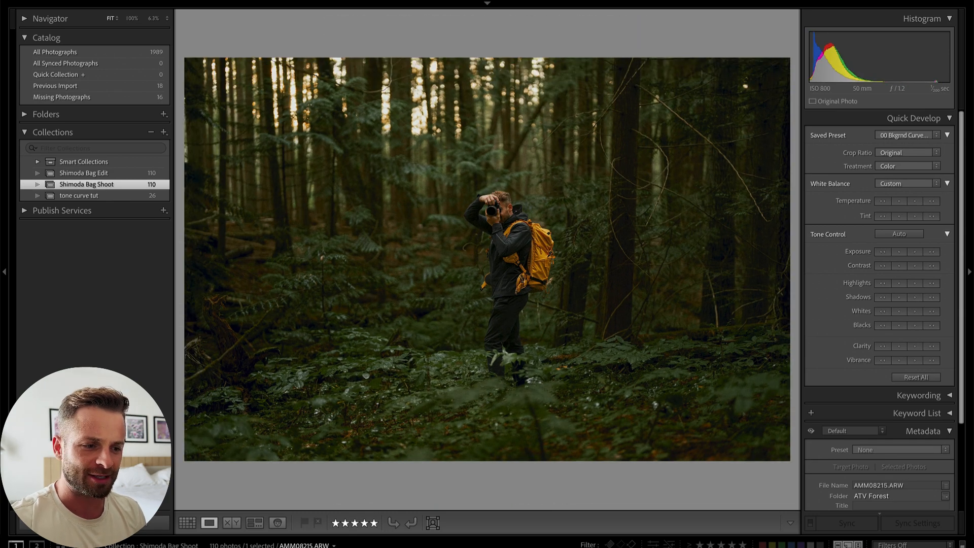
{"action": "key", "text": "Right"}
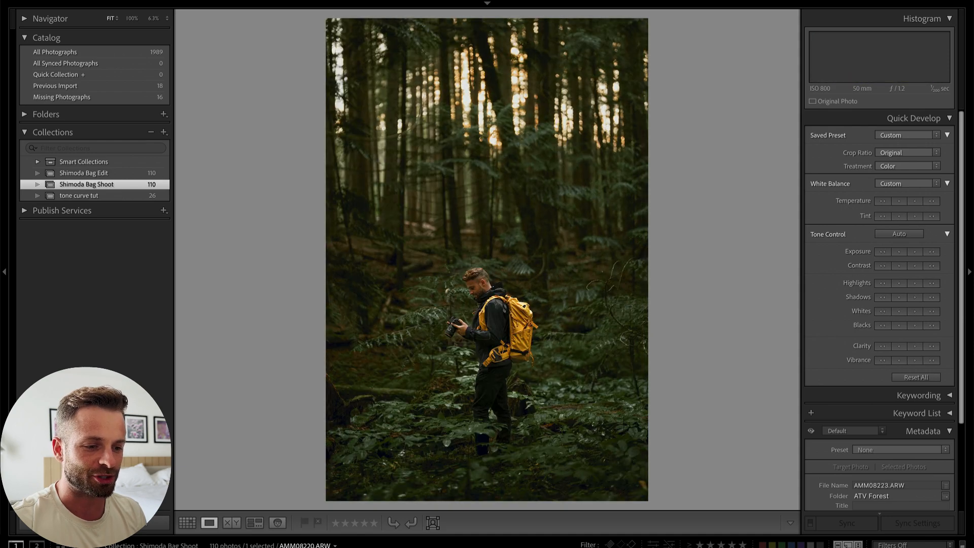
{"action": "key", "text": "Right"}
{"action": "key", "text": "Right"}
{"action": "key", "text": "Right"}
{"action": "key", "text": "Right"}
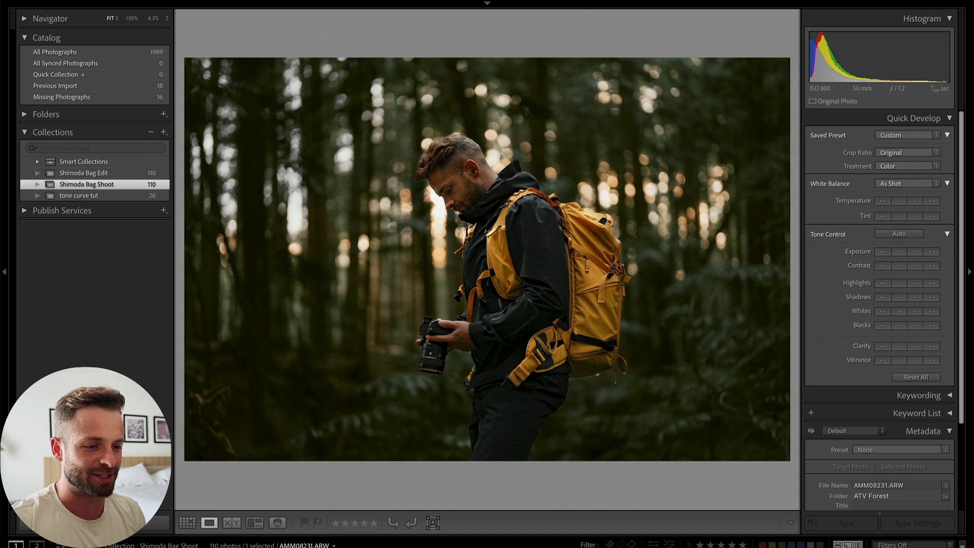
{"action": "key", "text": "Right"}
{"action": "key", "text": "Right"}
{"action": "key", "text": "Right"}
{"action": "key", "text": "Right"}
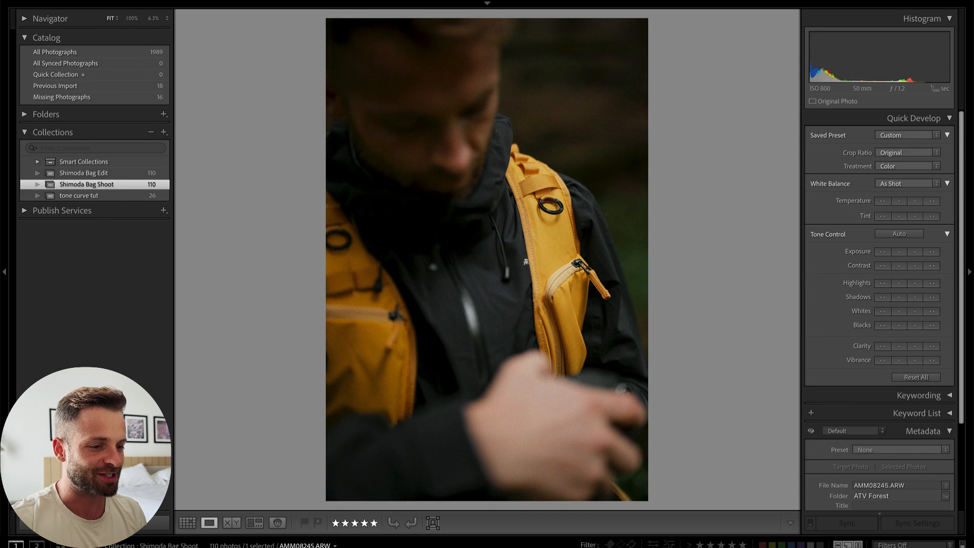
{"action": "key", "text": "Right"}
{"action": "key", "text": "Right"}
{"action": "key", "text": "Right"}
{"action": "key", "text": "Right"}
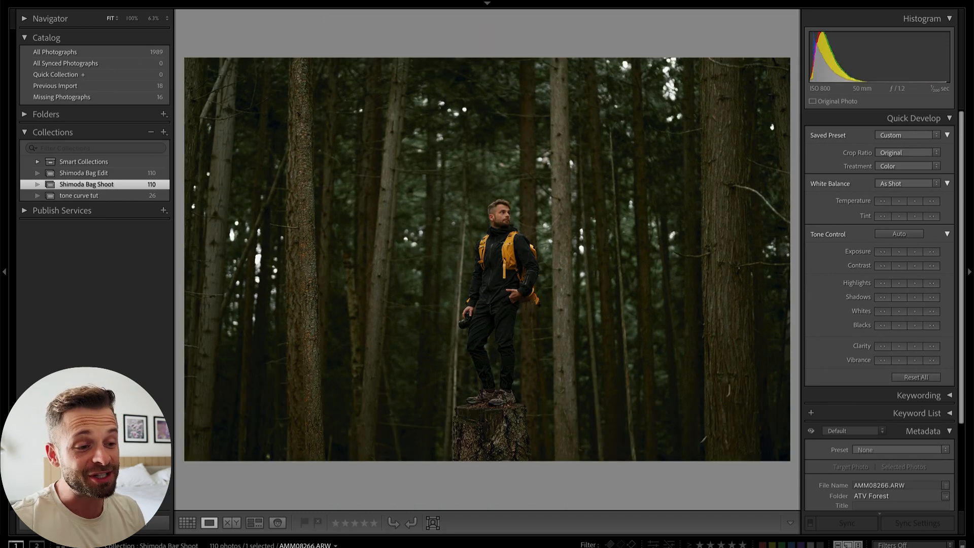
{"action": "key", "text": "Right"}
{"action": "key", "text": "Right"}
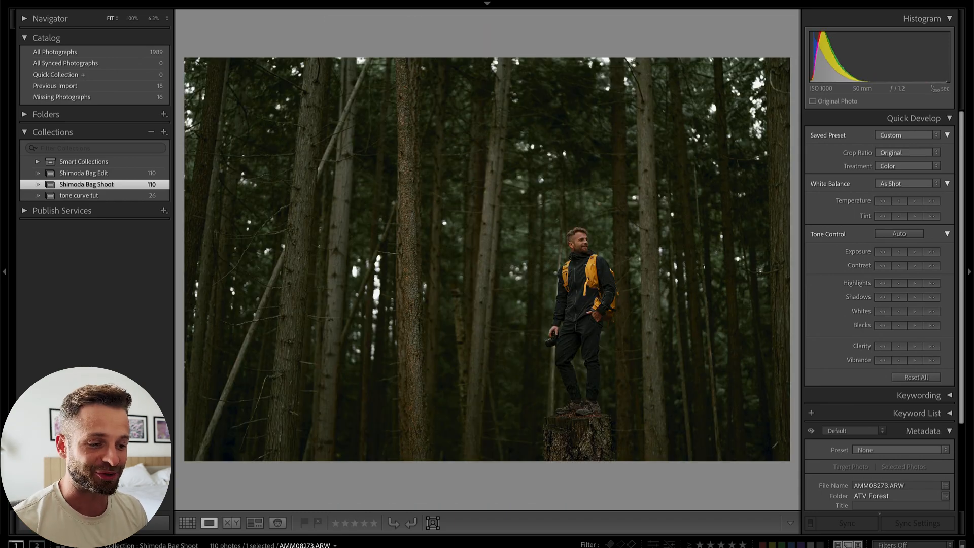
- Advance to AMM08289.ARW, the rear view of the yellow backpack, and rate it five stars
{"action": "key", "text": "Right"}
{"action": "key", "text": "Right"}
{"action": "key", "text": "Right"}
{"action": "key", "text": "Right"}
{"action": "key", "text": "Right"}
{"action": "key", "text": "Right"}
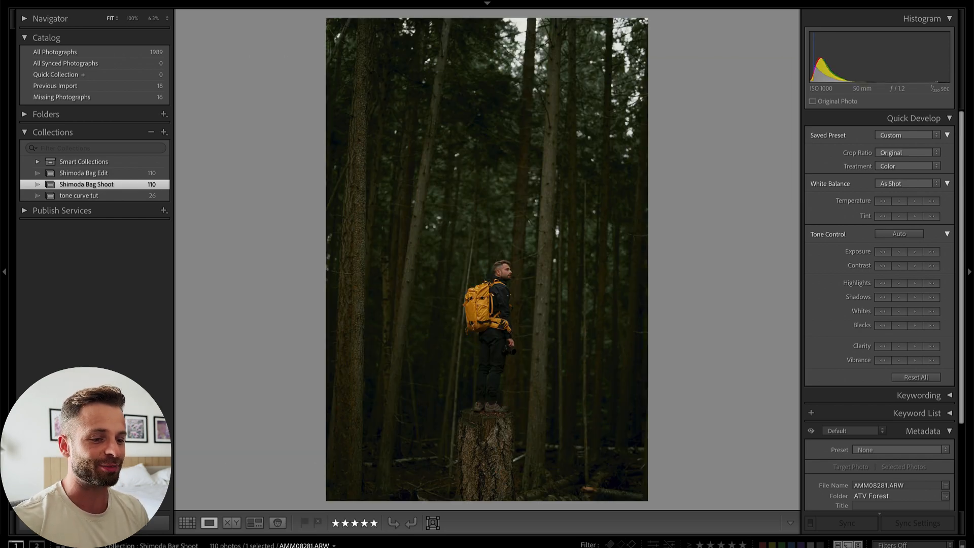
{"action": "key", "text": "Right"}
{"action": "key", "text": "5"}
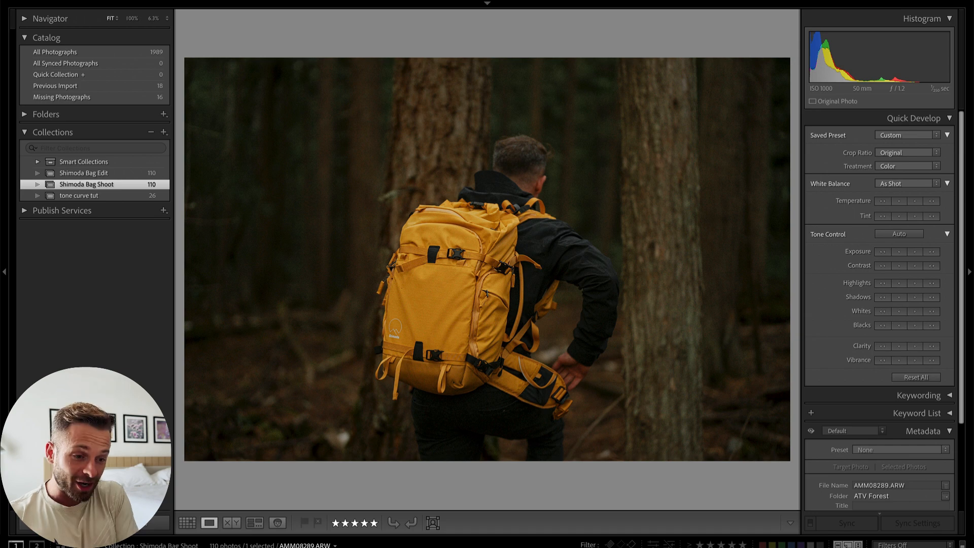
- Review the following photos in the collection, from the sunset lake scenes through the strap close-ups to the hiking shots
{"action": "key", "text": "Right"}
{"action": "key", "text": "Right"}
{"action": "key", "text": "Right"}
{"action": "key", "text": "Right"}
{"action": "key", "text": "Right"}
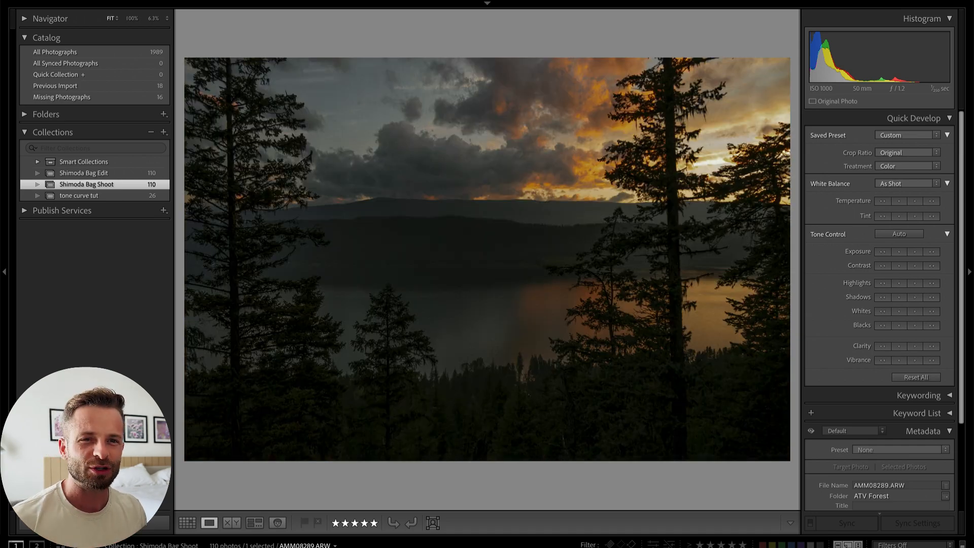
{"action": "key", "text": "Right"}
{"action": "key", "text": "Right"}
{"action": "key", "text": "Right"}
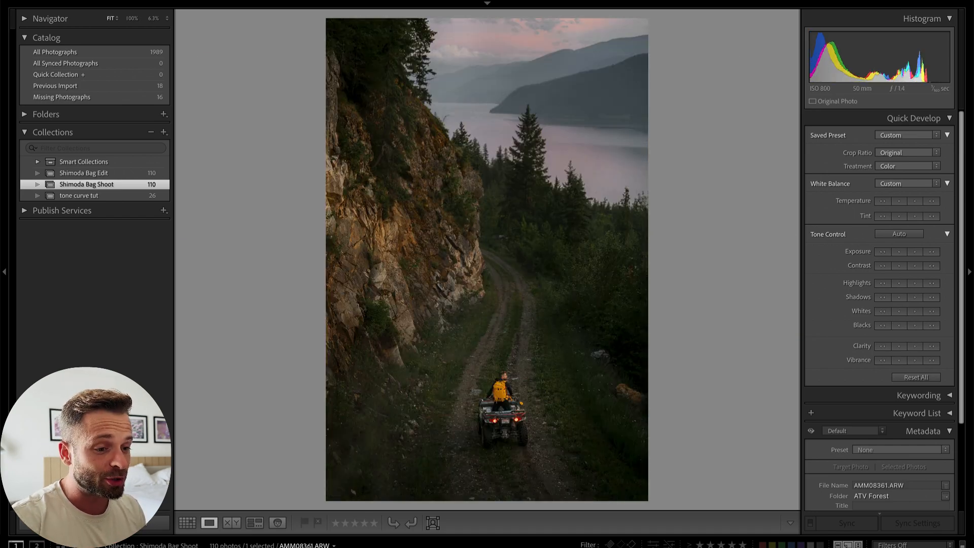
{"action": "key", "text": "Right"}
{"action": "key", "text": "Right"}
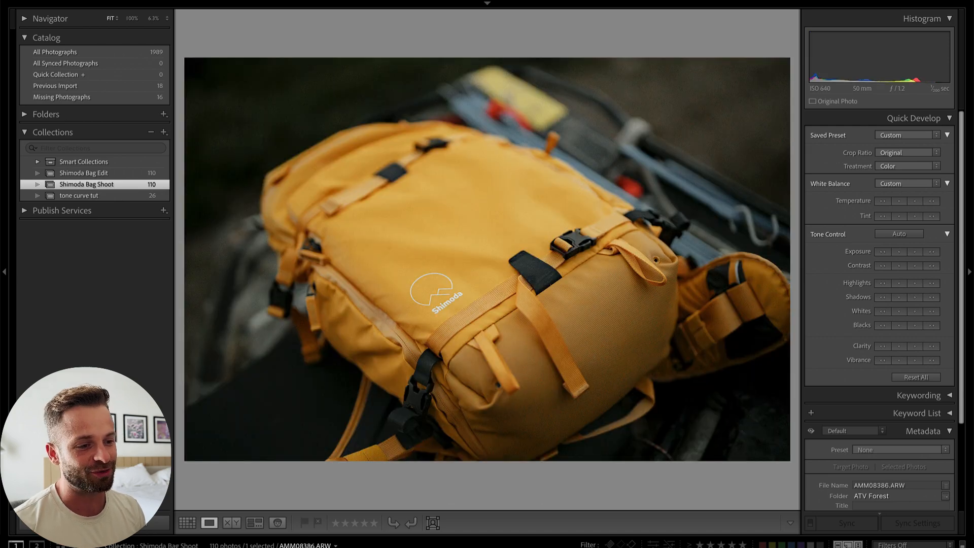
{"action": "key", "text": "Right"}
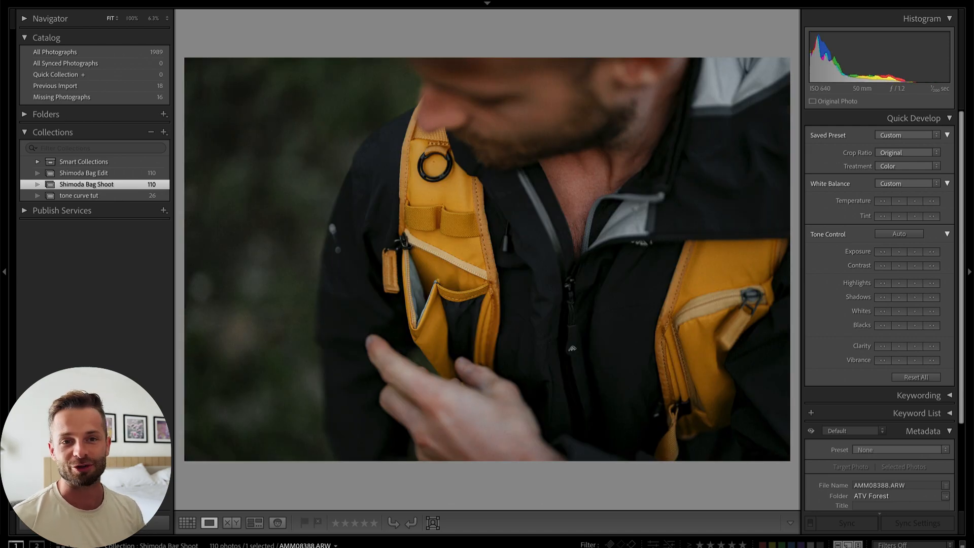
{"action": "key", "text": "Right"}
{"action": "key", "text": "Right"}
{"action": "key", "text": "Right"}
{"action": "key", "text": "Right"}
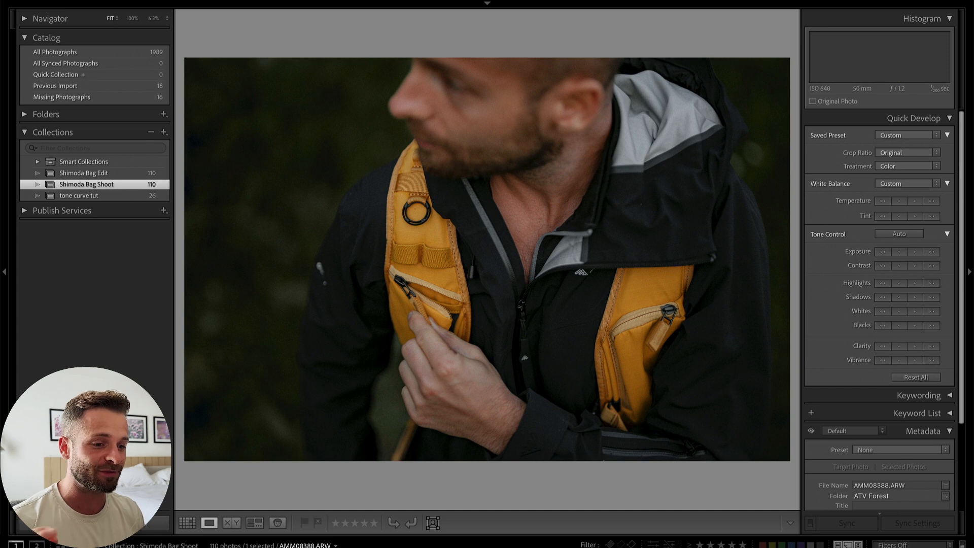
{"action": "key", "text": "Right"}
{"action": "key", "text": "Right"}
{"action": "key", "text": "Right"}
{"action": "key", "text": "Right"}
{"action": "key", "text": "Right"}
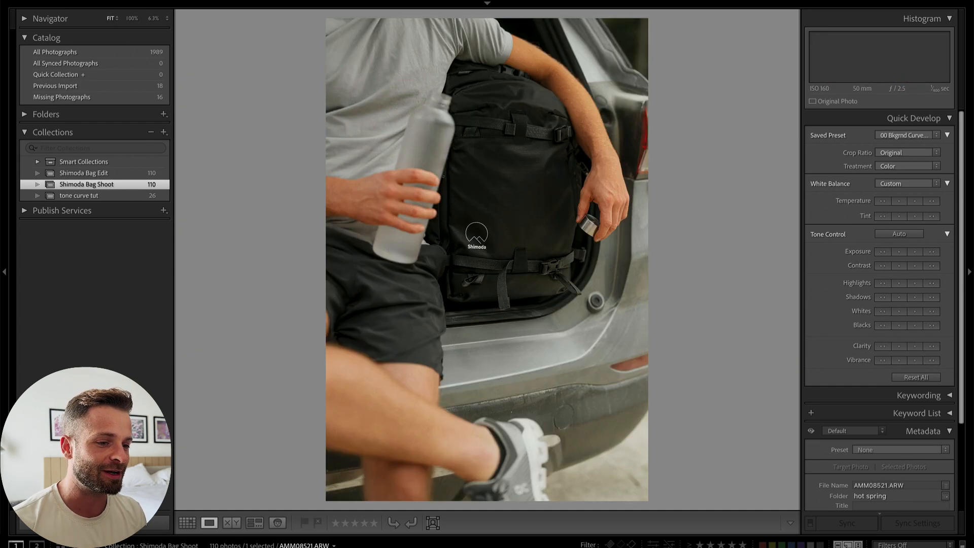
{"action": "key", "text": "Right"}
{"action": "key", "text": "Right"}
{"action": "key", "text": "Right"}
{"action": "key", "text": "Right"}
{"action": "key", "text": "Right"}
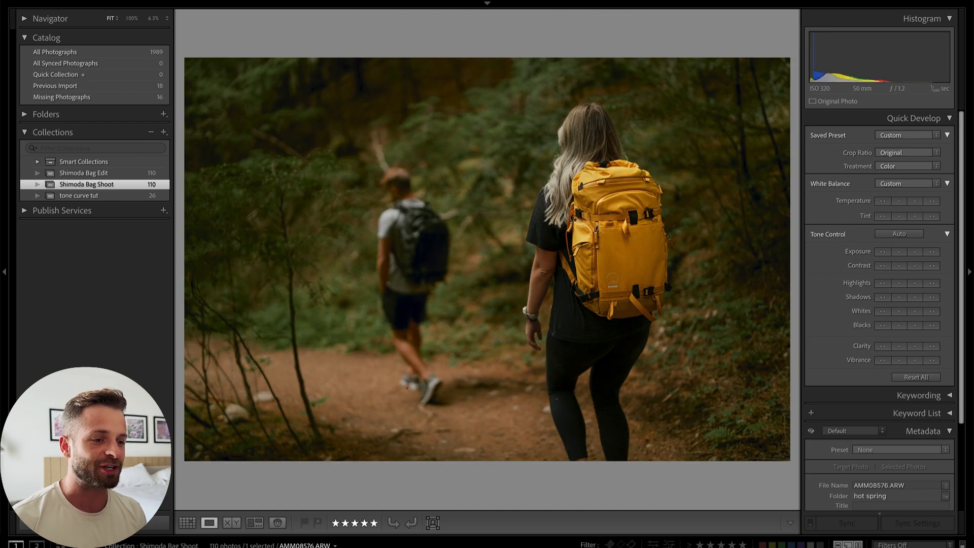
{"action": "key", "text": "Right"}
{"action": "key", "text": "Right"}
{"action": "key", "text": "Right"}
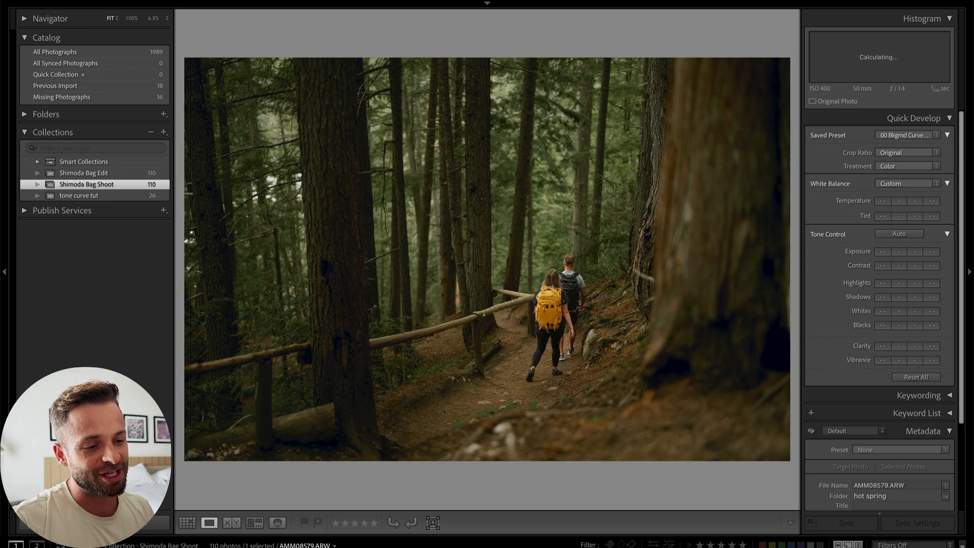
{"action": "key", "text": "Right"}
{"action": "key", "text": "Right"}
{"action": "key", "text": "Right"}
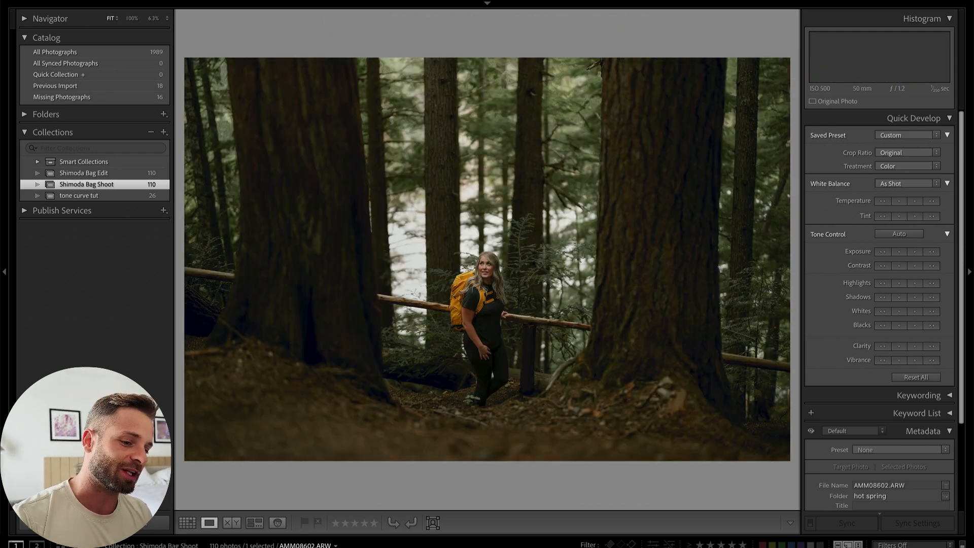
{"action": "key", "text": "Right"}
{"action": "key", "text": "Right"}
{"action": "key", "text": "Right"}
{"action": "key", "text": "Right"}
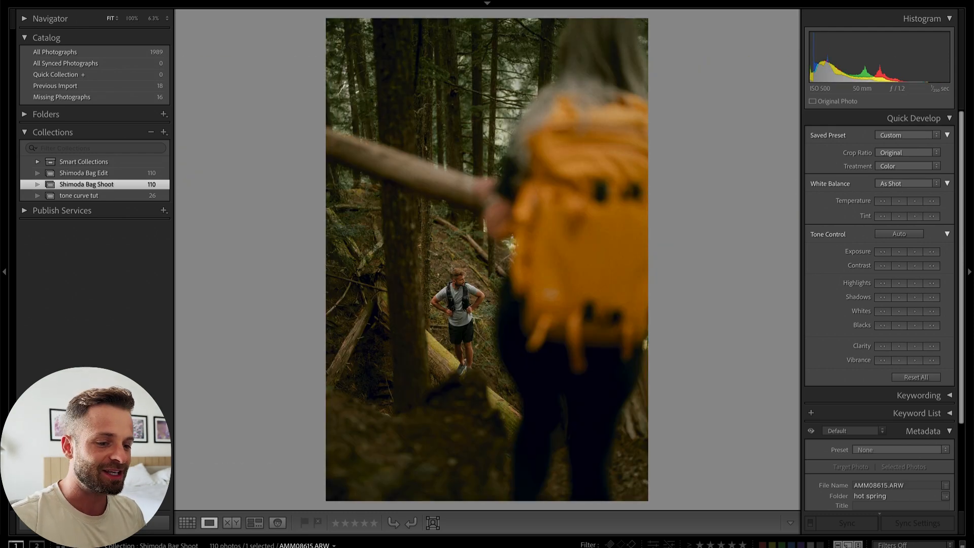
{"action": "key", "text": "Right"}
{"action": "key", "text": "Right"}
{"action": "key", "text": "Right"}
{"action": "key", "text": "Right"}
{"action": "key", "text": "Right"}
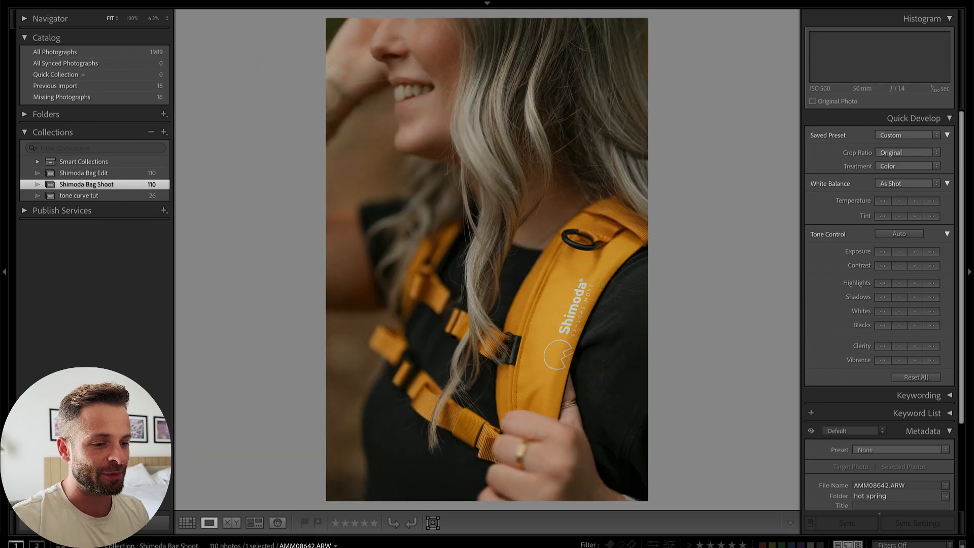
{"action": "key", "text": "Right"}
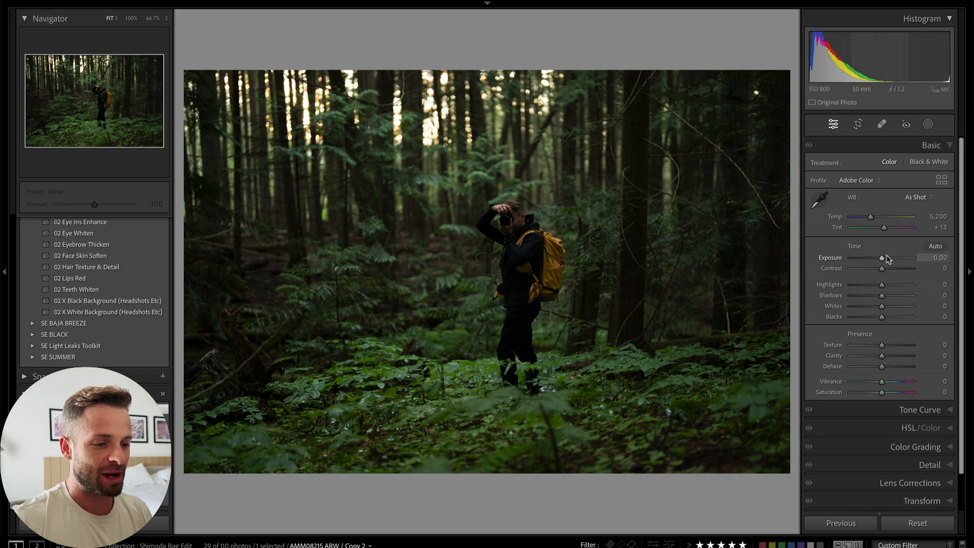
- Raise Exposure to +1.90 and try Saturation at +86 and at a reduced amount, resetting Saturation to 0 each time
{"action": "left_click_drag", "start_coordinate": [887, 259], "coordinate": [894, 260]}
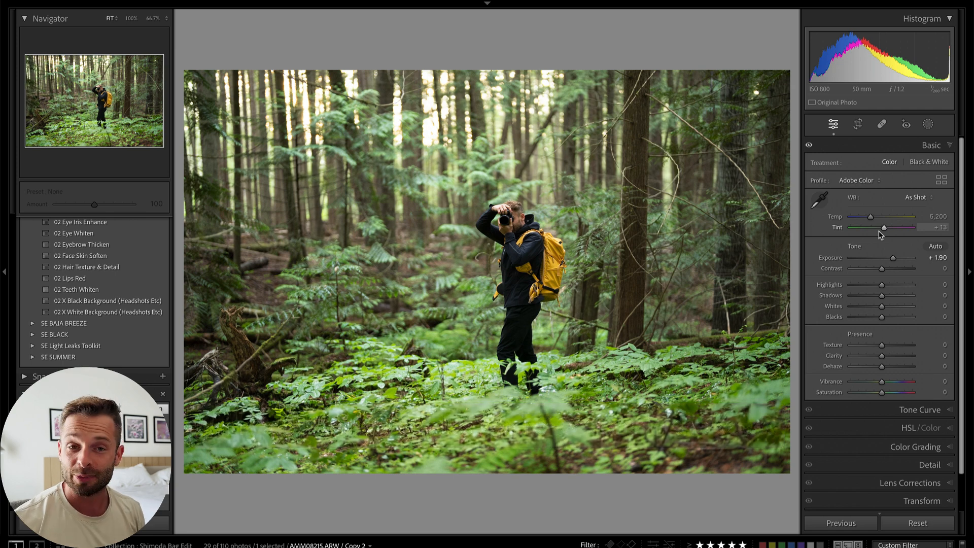
{"action": "left_click_drag", "start_coordinate": [881, 392], "coordinate": [908, 393]}
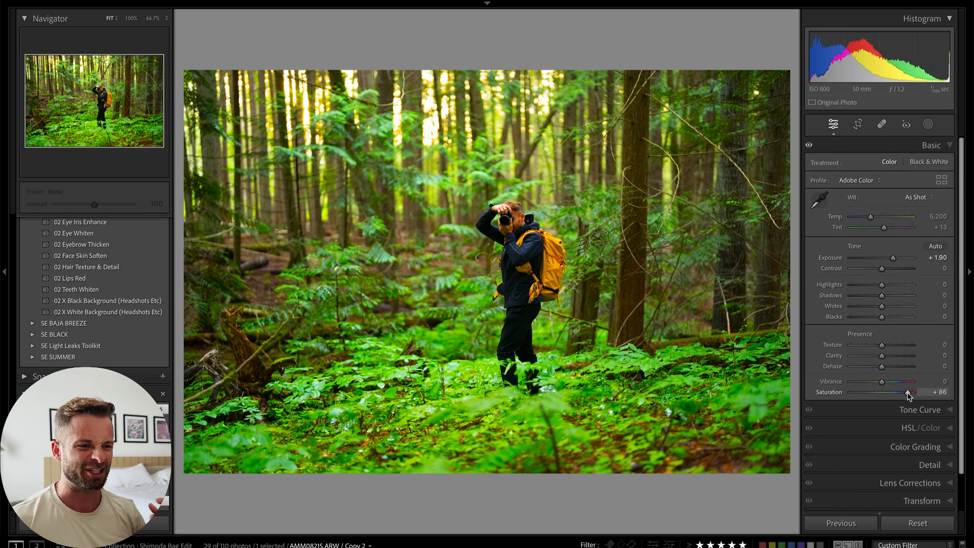
{"action": "double_click", "coordinate": [908, 393]}
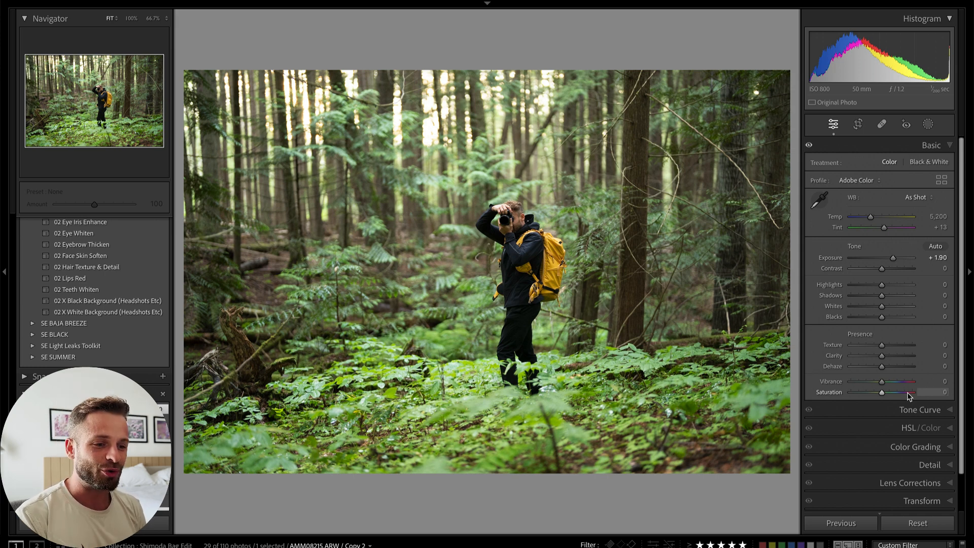
{"action": "left_click_drag", "start_coordinate": [882, 394], "coordinate": [871, 398]}
{"action": "double_click", "coordinate": [871, 398]}
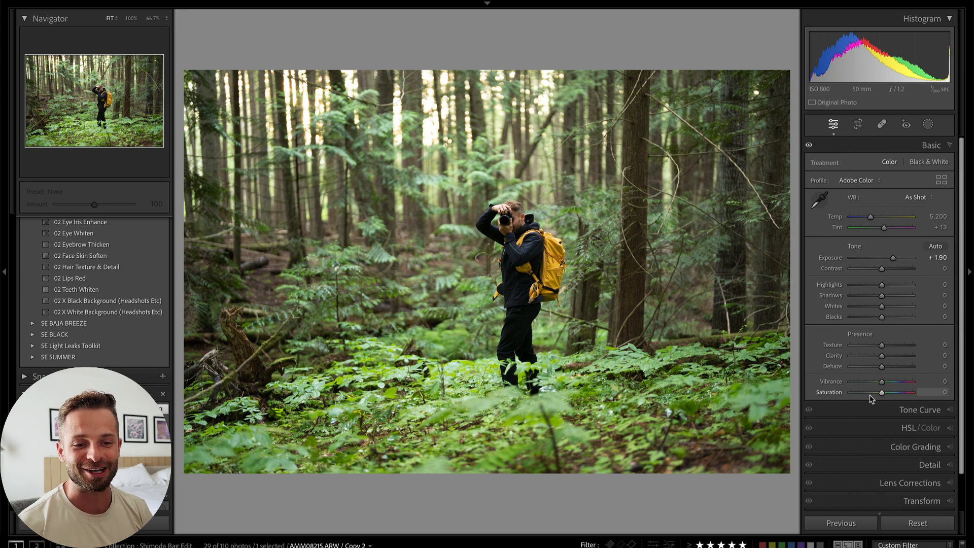
- Apply the SE 005 Forest Greens preset to the forest photo and set Exposure to +0.60
{"action": "scroll", "coordinate": [68, 292], "scroll_direction": "up", "scroll_amount": 8}
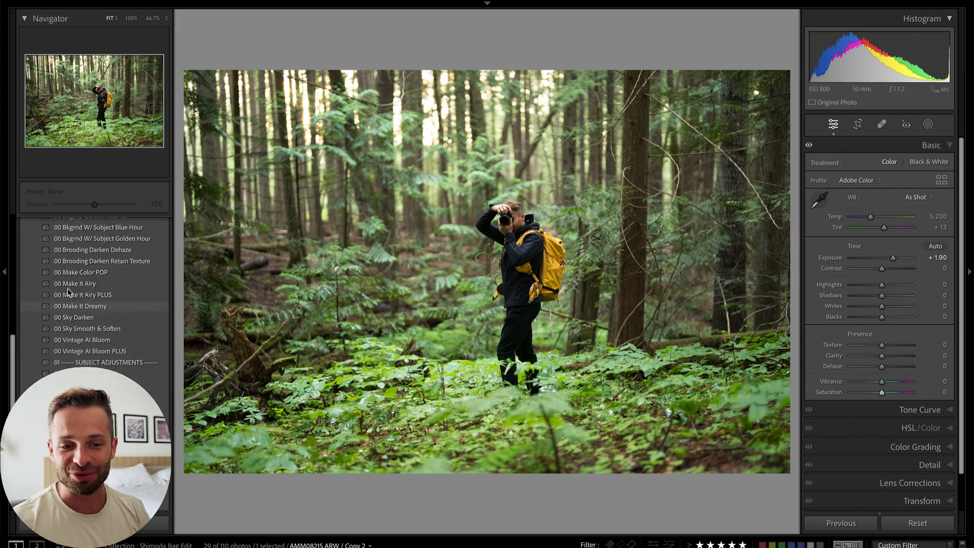
{"action": "scroll", "coordinate": [69, 292], "scroll_direction": "down", "scroll_amount": 8}
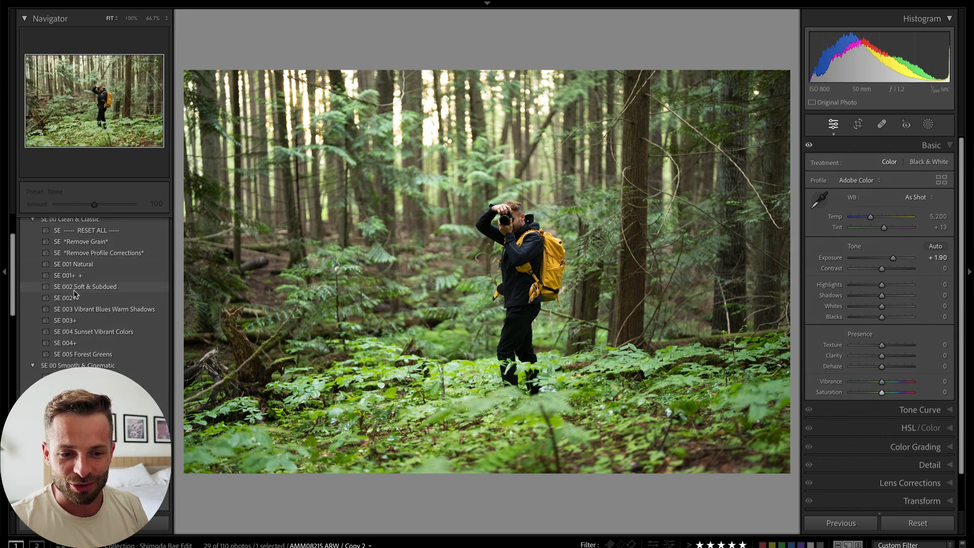
{"action": "scroll", "coordinate": [74, 290], "scroll_direction": "up", "scroll_amount": 2}
{"action": "left_click", "coordinate": [83, 386]}
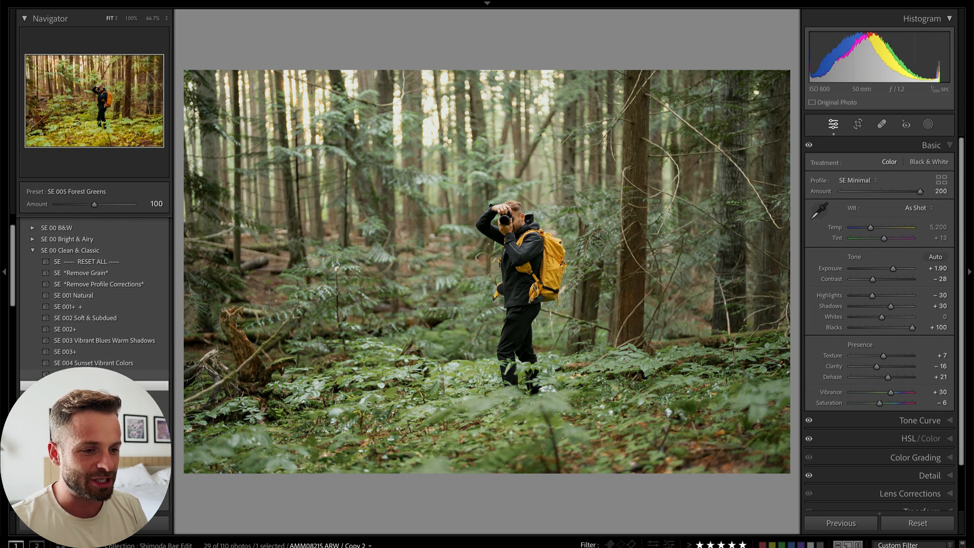
{"action": "scroll", "coordinate": [86, 304], "scroll_direction": "up", "scroll_amount": 2}
{"action": "left_click_drag", "start_coordinate": [892, 269], "coordinate": [886, 272]}
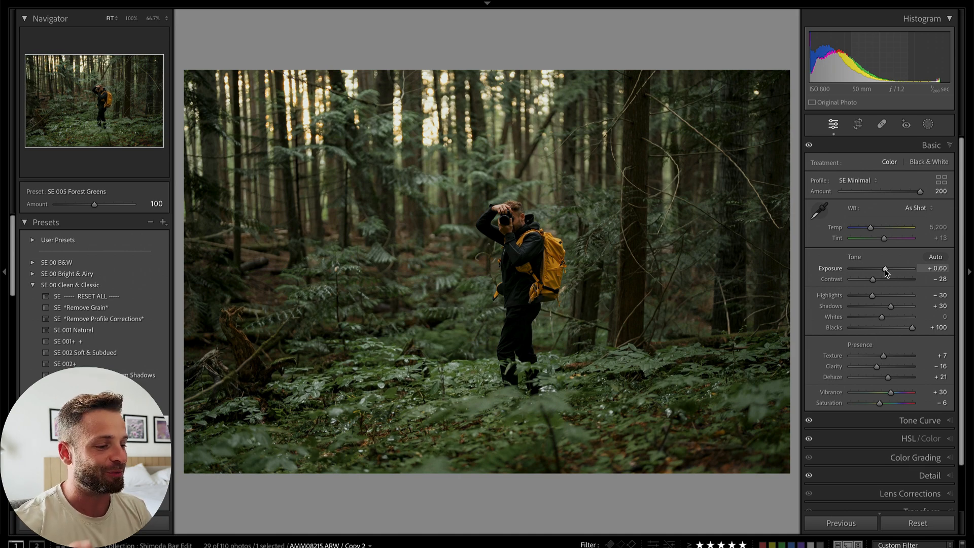
- Examine the preset's tone curve, including its separate red, green and blue channel curves
{"action": "left_click", "coordinate": [906, 420]}
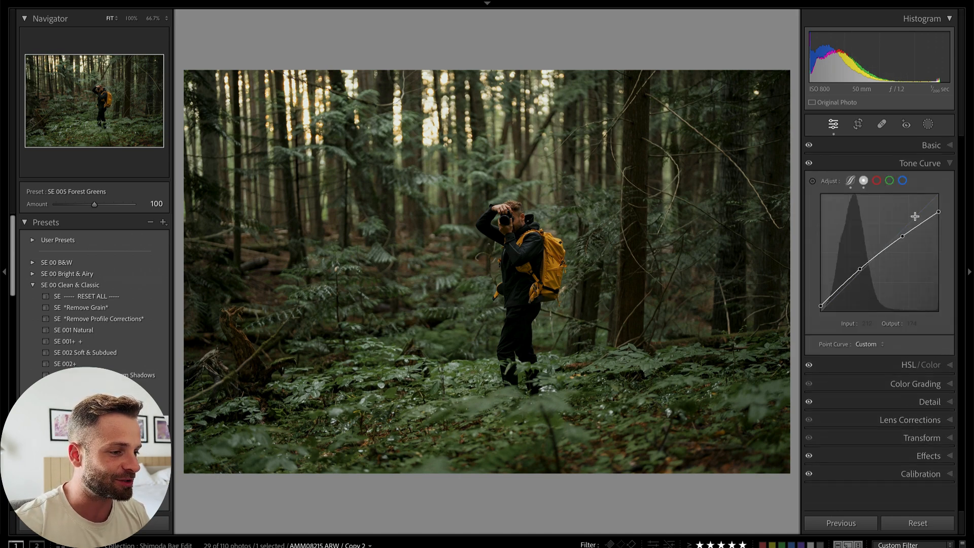
{"action": "left_click", "coordinate": [876, 181]}
{"action": "left_click", "coordinate": [889, 181]}
{"action": "left_click", "coordinate": [902, 180]}
{"action": "left_click", "coordinate": [863, 182]}
{"action": "left_click", "coordinate": [920, 164]}
{"action": "left_click", "coordinate": [921, 164]}
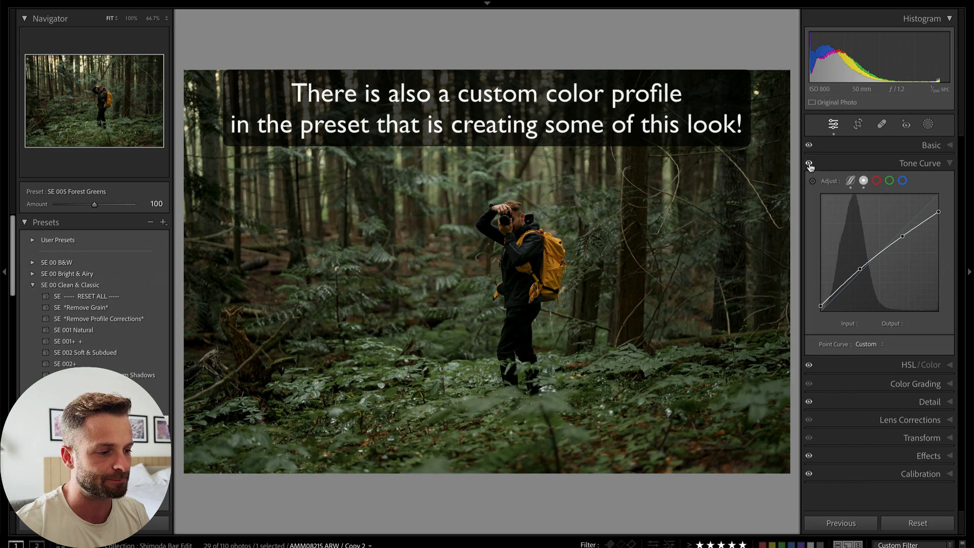
- Set the Green saturation in the HSL adjustments to -64
{"action": "left_click", "coordinate": [867, 366]}
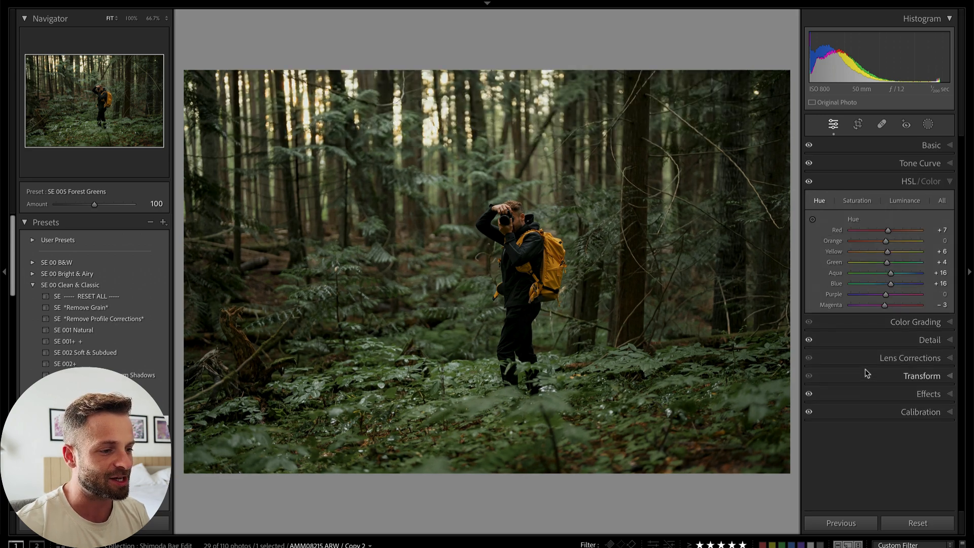
{"action": "left_click", "coordinate": [859, 200]}
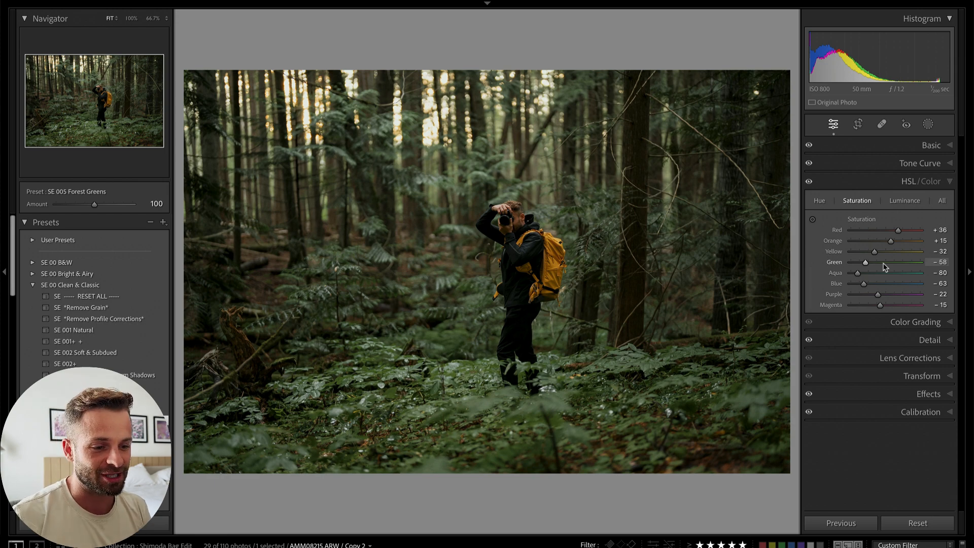
{"action": "left_click_drag", "start_coordinate": [883, 266], "coordinate": [863, 276]}
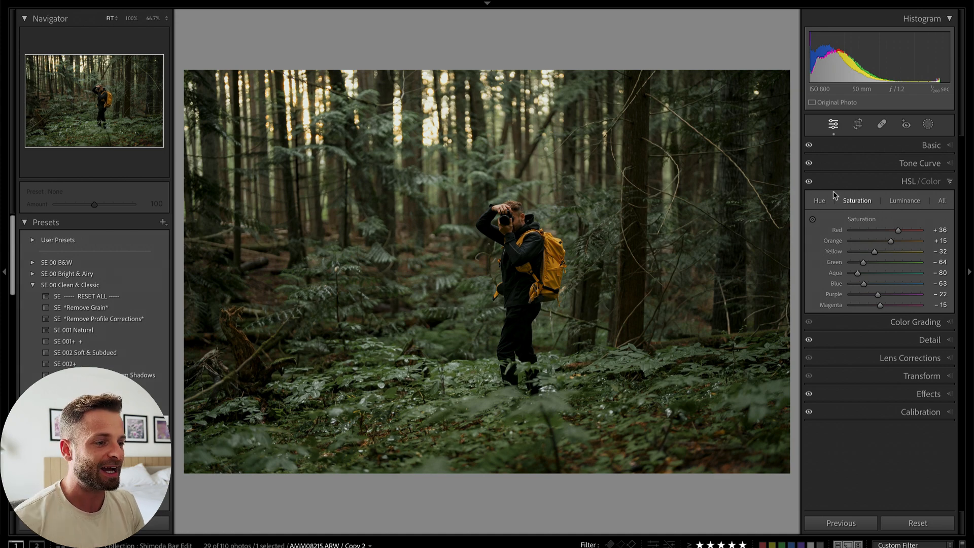
- Shift the Green hue in the HSL adjustments to -67
{"action": "left_click", "coordinate": [897, 203]}
{"action": "left_click", "coordinate": [819, 202]}
{"action": "left_click_drag", "start_coordinate": [873, 262], "coordinate": [862, 267]}
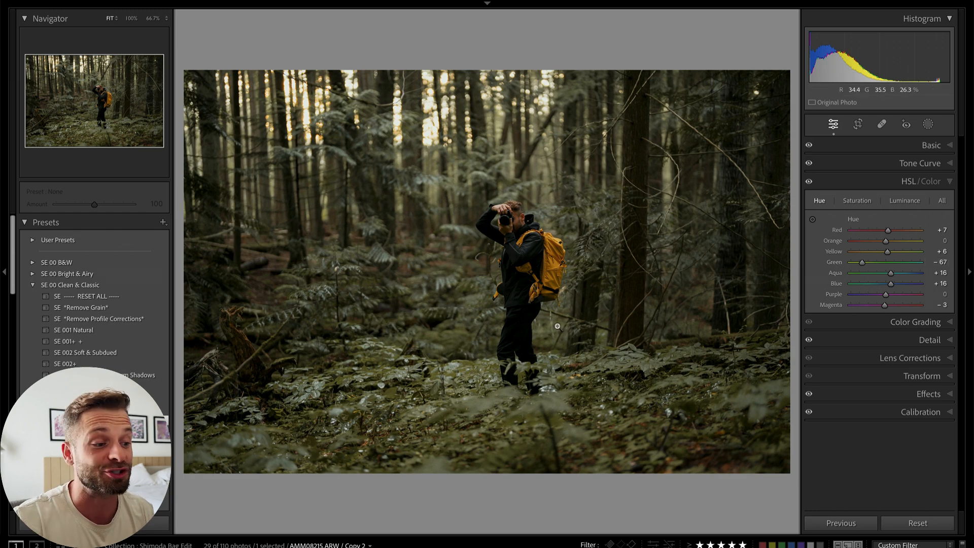
- Set the Green hue to +6 and the Green saturation to -73 in the HSL adjustments
{"action": "left_click_drag", "start_coordinate": [862, 262], "coordinate": [887, 263]}
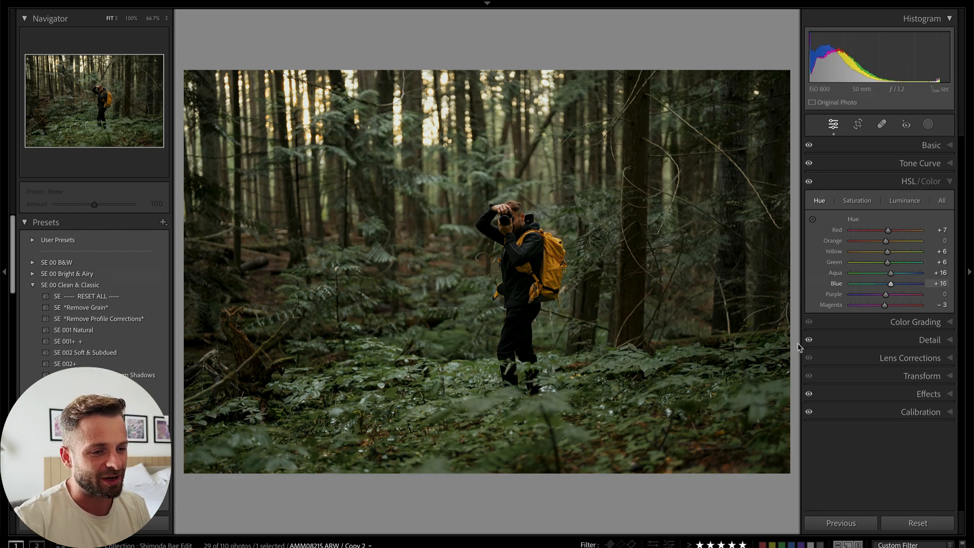
{"action": "left_click", "coordinate": [856, 201]}
{"action": "mouse_move", "coordinate": [862, 262]}
{"action": "left_mouse_down"}
{"action": "mouse_move", "coordinate": [911, 254]}
{"action": "mouse_move", "coordinate": [877, 253]}
{"action": "left_mouse_up"}
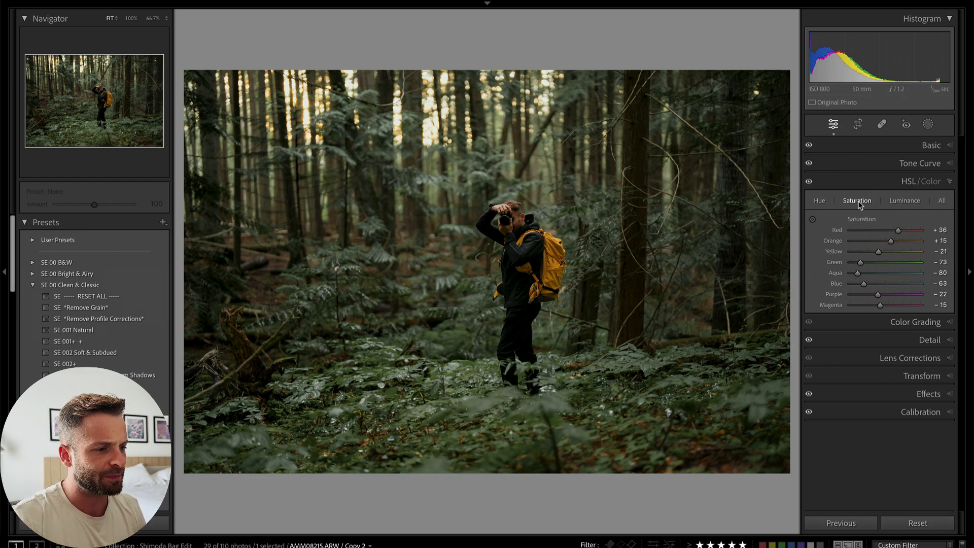
- Set the sharpening Amount to 150 and the sharpening Masking to 47
{"action": "left_click", "coordinate": [900, 322]}
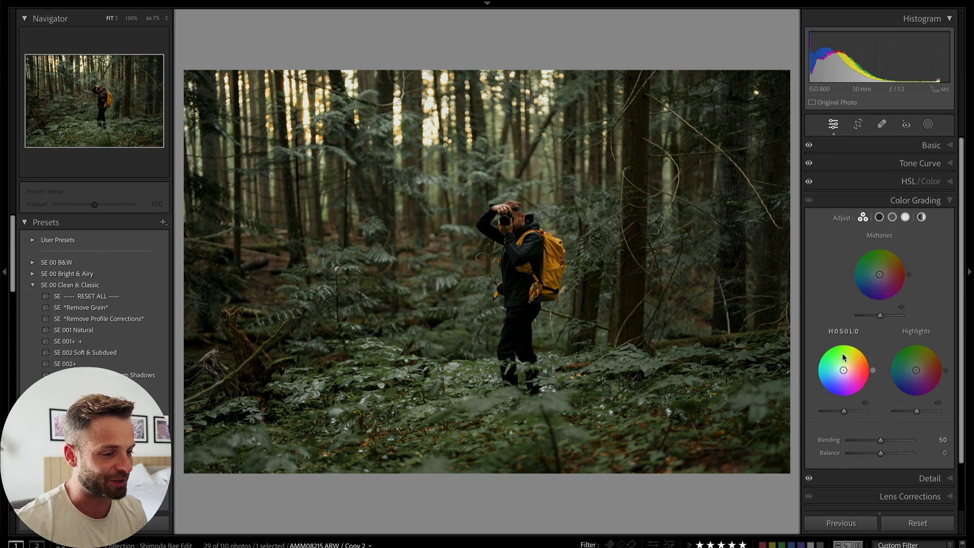
{"action": "left_click", "coordinate": [923, 201]}
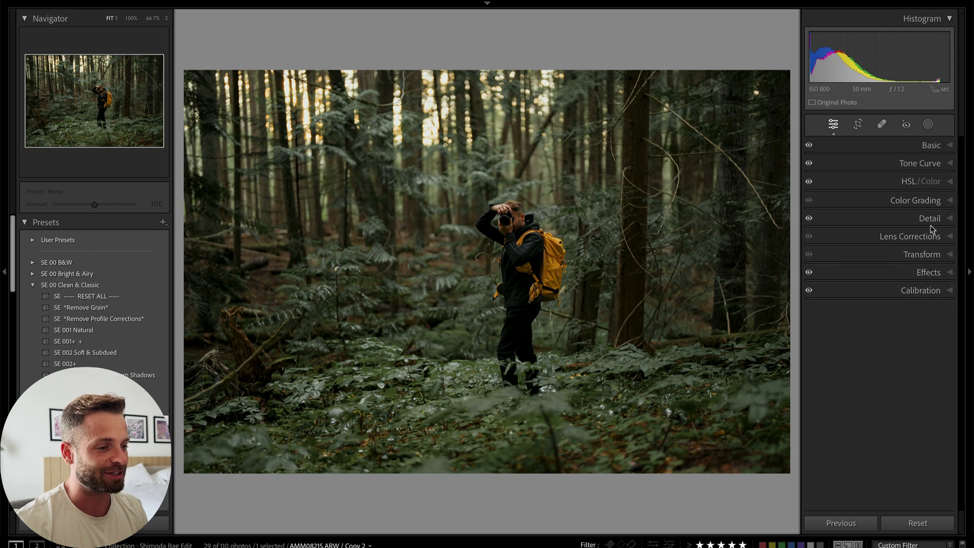
{"action": "left_click", "coordinate": [931, 222]}
{"action": "scroll", "coordinate": [924, 269], "scroll_direction": "down", "scroll_amount": 3}
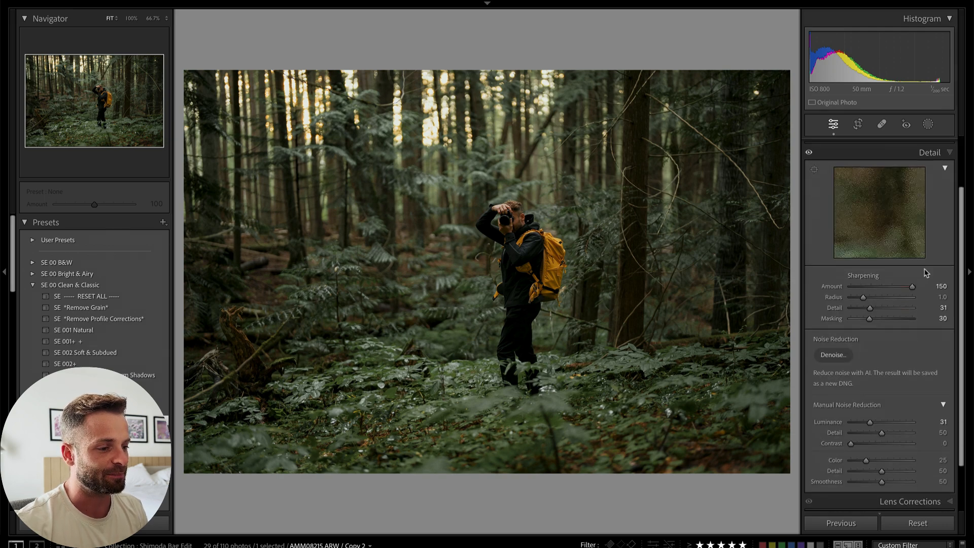
{"action": "scroll", "coordinate": [924, 269], "scroll_direction": "up", "scroll_amount": 2}
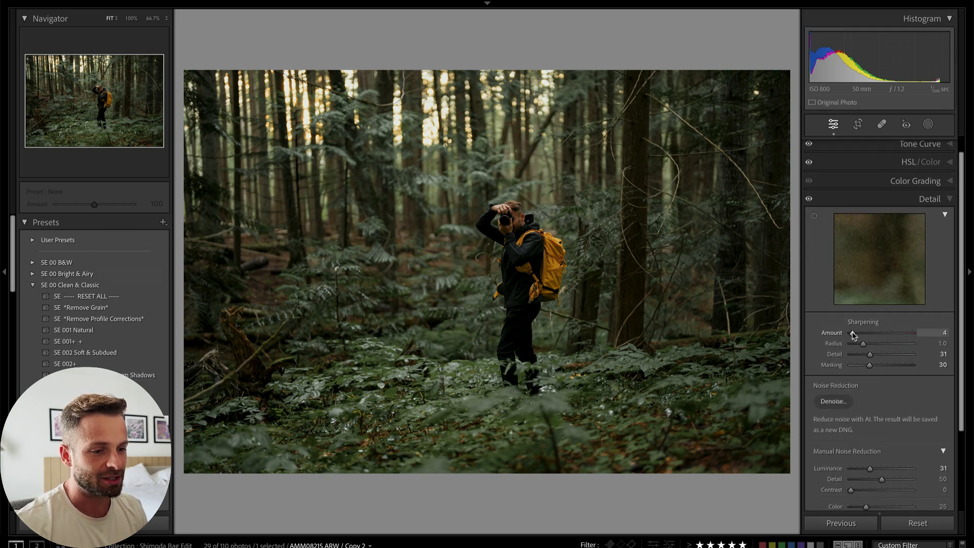
{"action": "left_click_drag", "start_coordinate": [946, 332], "coordinate": [973, 328]}
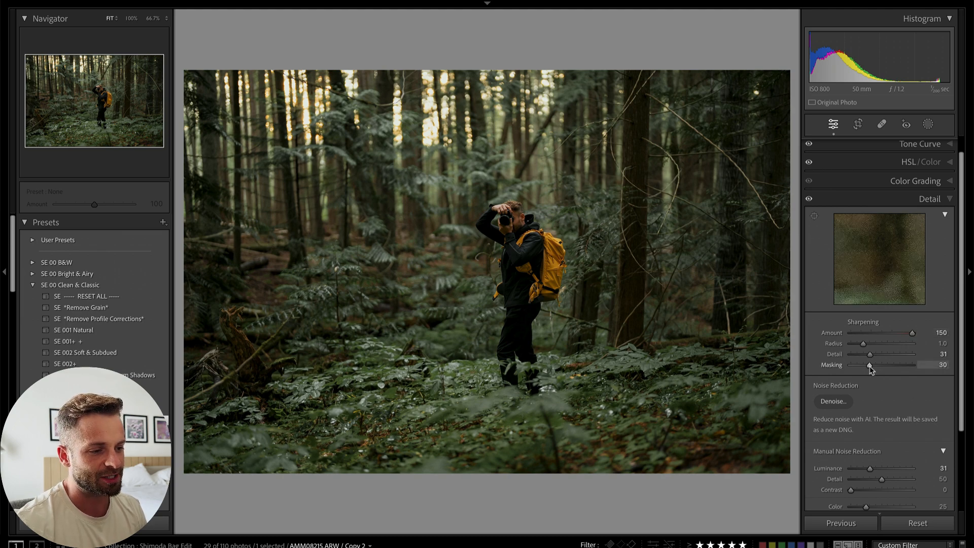
{"action": "key", "text": "alt"}
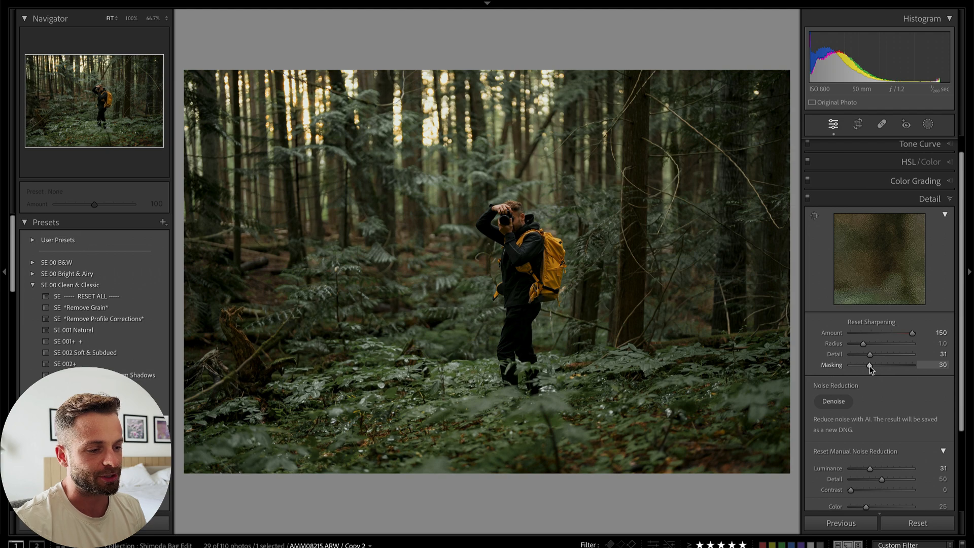
{"action": "mouse_move", "coordinate": [869, 369]}
{"action": "left_mouse_down"}
{"action": "mouse_move", "coordinate": [847, 366]}
{"action": "mouse_move", "coordinate": [880, 367]}
{"action": "left_mouse_up"}
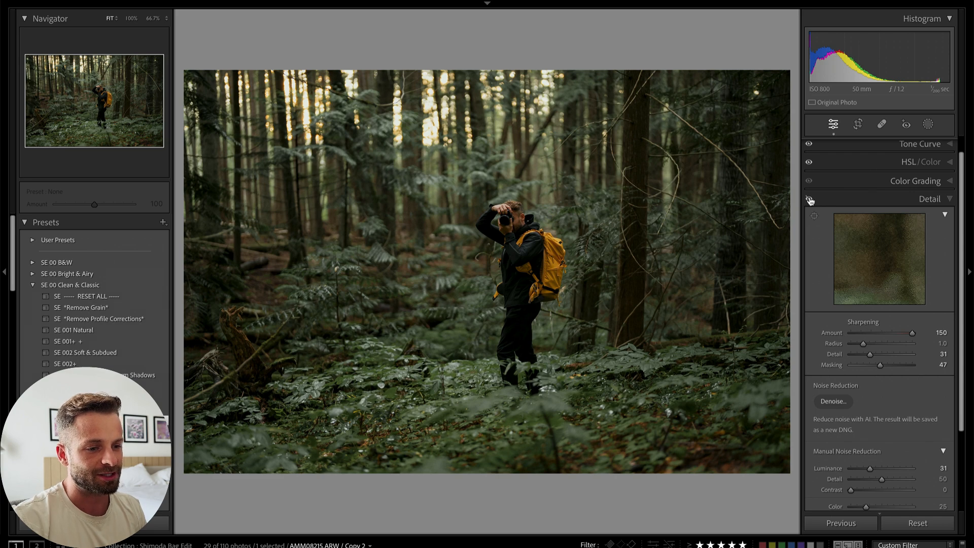
{"action": "scroll", "coordinate": [849, 370], "scroll_direction": "down", "scroll_amount": 5}
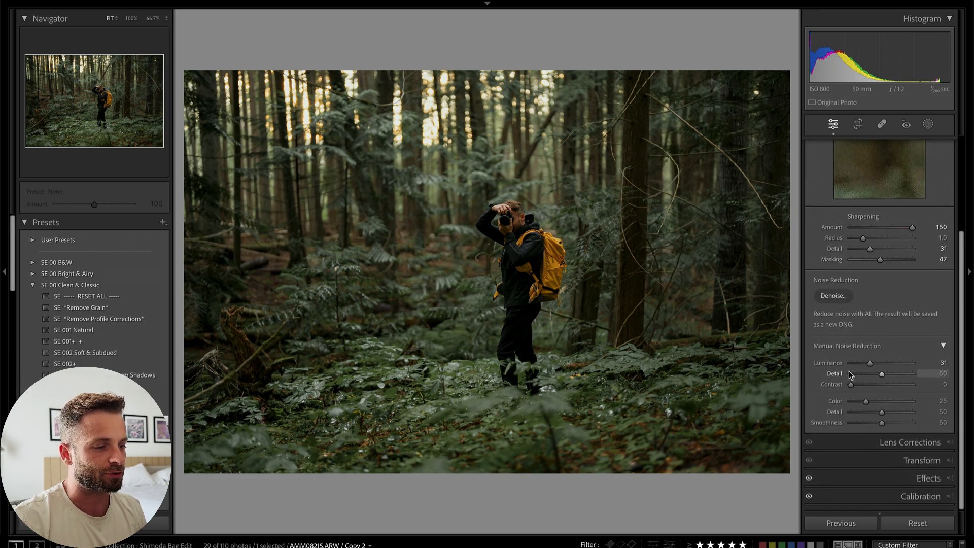
- Enable lens profile corrections, try the Auto setup, and set the Custom setup's Vignetting to 31
{"action": "left_click", "coordinate": [870, 446]}
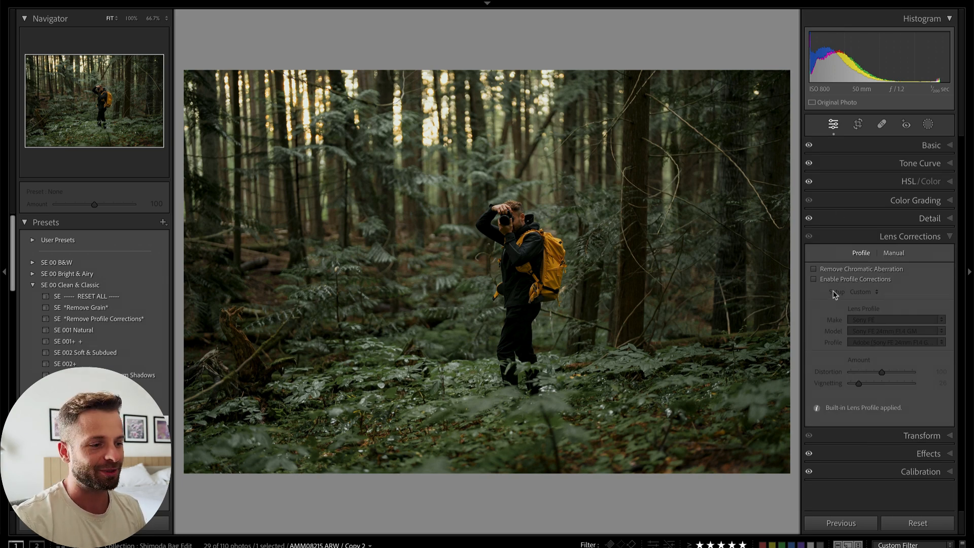
{"action": "left_click", "coordinate": [814, 279]}
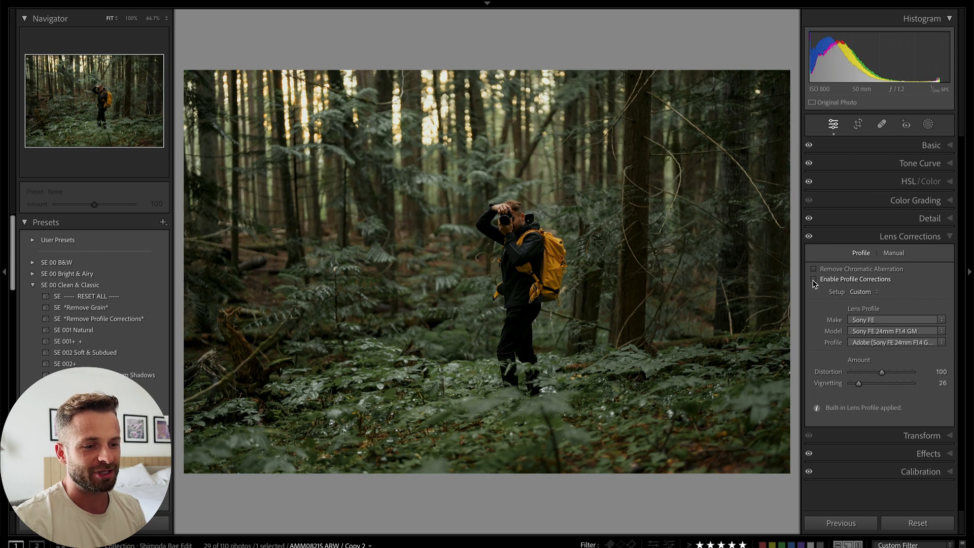
{"action": "left_click", "coordinate": [813, 281]}
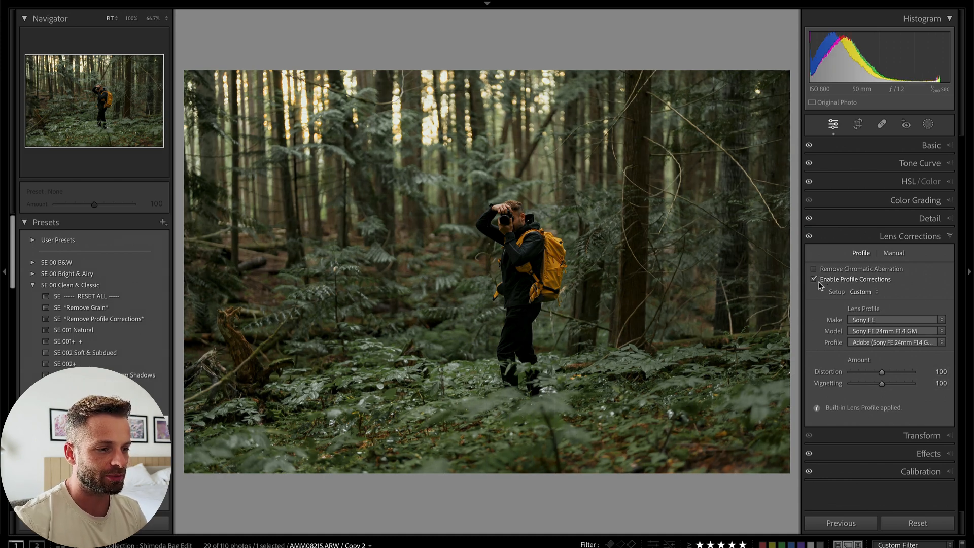
{"action": "left_click", "coordinate": [861, 292]}
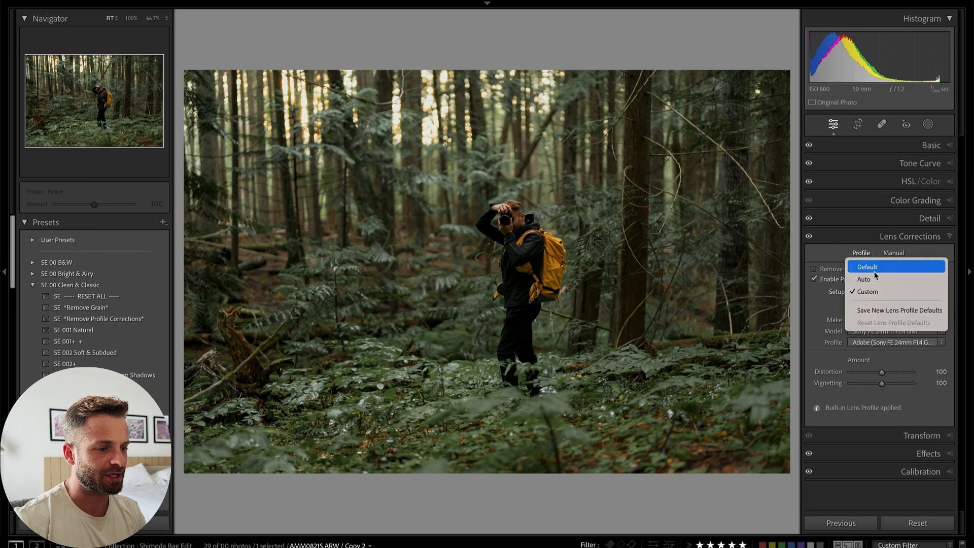
{"action": "left_click", "coordinate": [878, 279]}
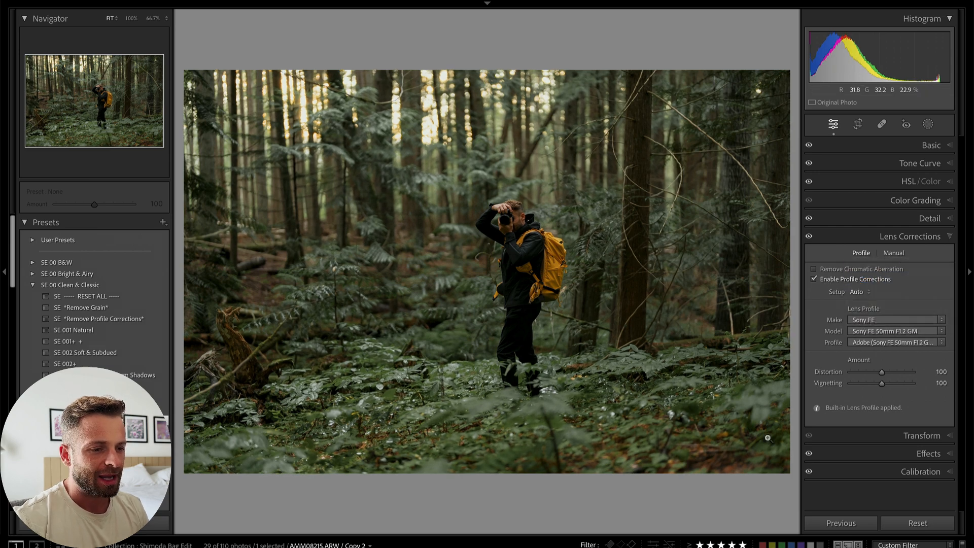
{"action": "mouse_move", "coordinate": [871, 381]}
{"action": "left_mouse_down"}
{"action": "mouse_move", "coordinate": [841, 388]}
{"action": "mouse_move", "coordinate": [887, 389]}
{"action": "mouse_move", "coordinate": [862, 386]}
{"action": "mouse_move", "coordinate": [864, 374]}
{"action": "left_mouse_up"}
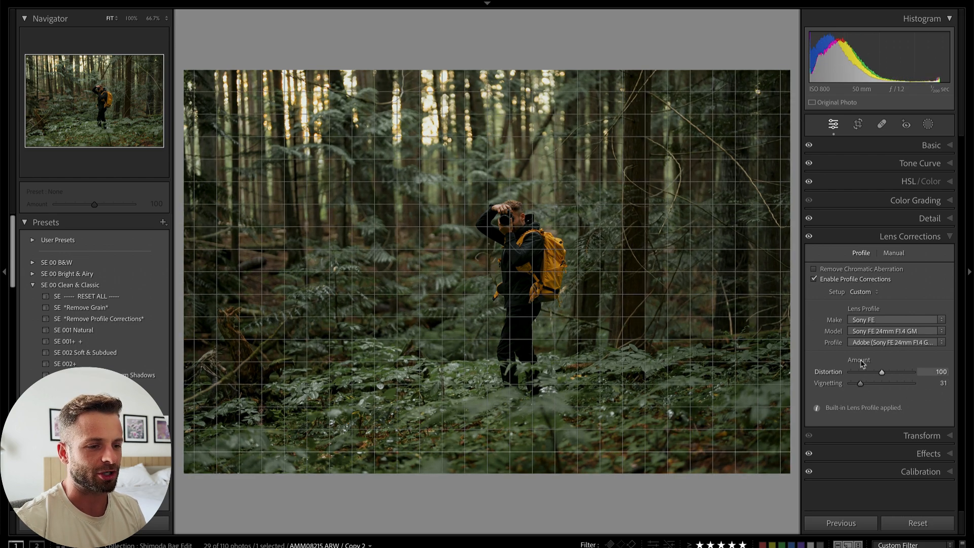
{"action": "left_click", "coordinate": [907, 237]}
- Set the grain Roughness to 53 in the Effects adjustments
{"action": "left_click", "coordinate": [905, 255]}
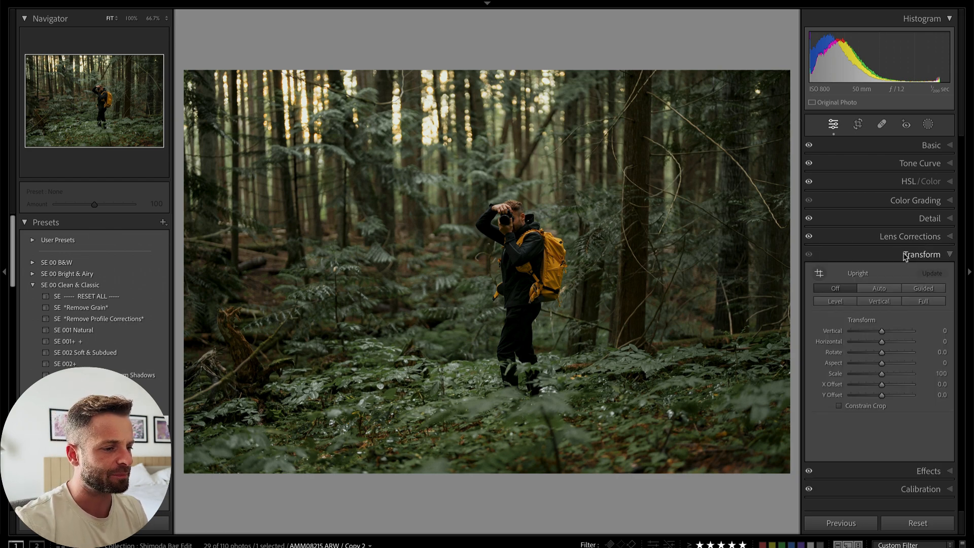
{"action": "left_click", "coordinate": [905, 255]}
{"action": "left_click", "coordinate": [927, 272]}
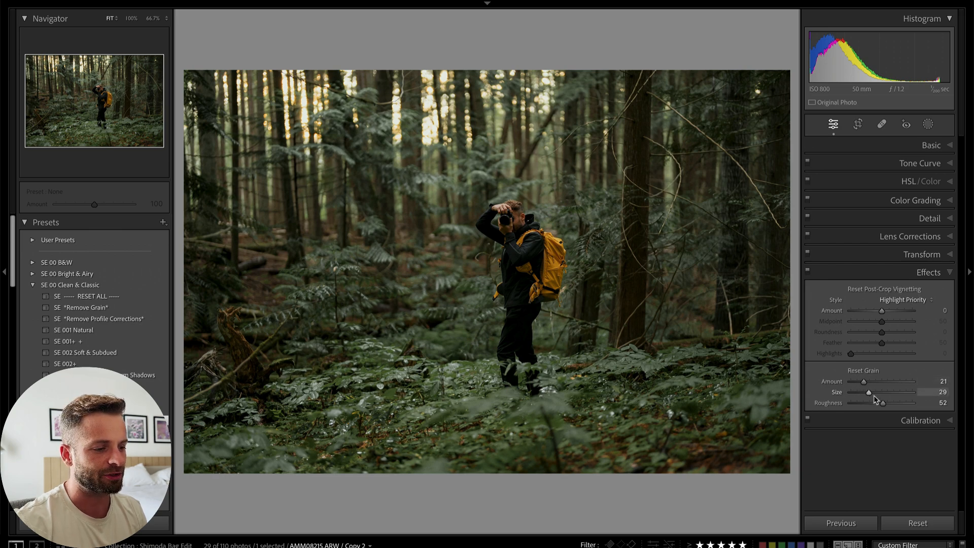
{"action": "left_click_drag", "start_coordinate": [883, 403], "coordinate": [883, 403]}
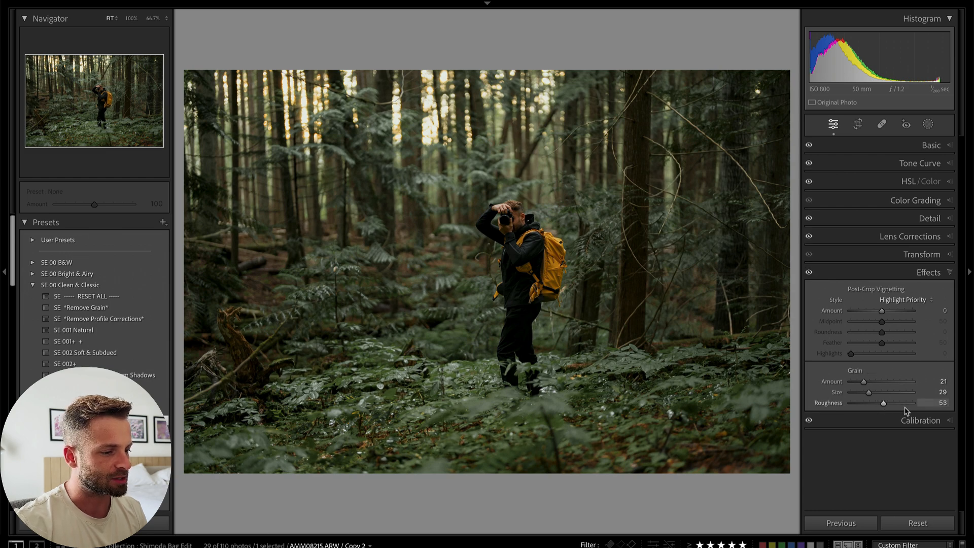
{"action": "left_click", "coordinate": [928, 272]}
- Compare the forest photo with and without the preset's Calibration adjustments
{"action": "left_click", "coordinate": [921, 291]}
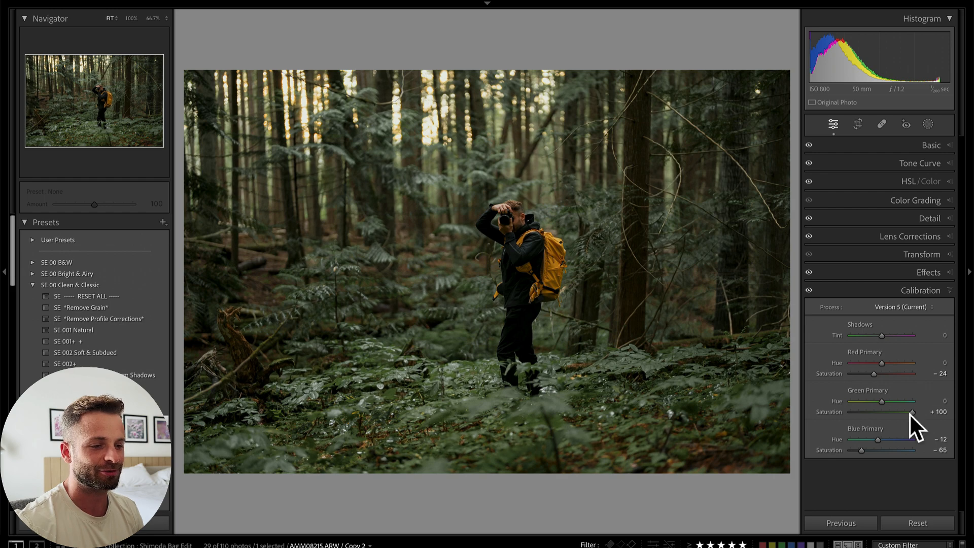
{"action": "left_click", "coordinate": [809, 291]}
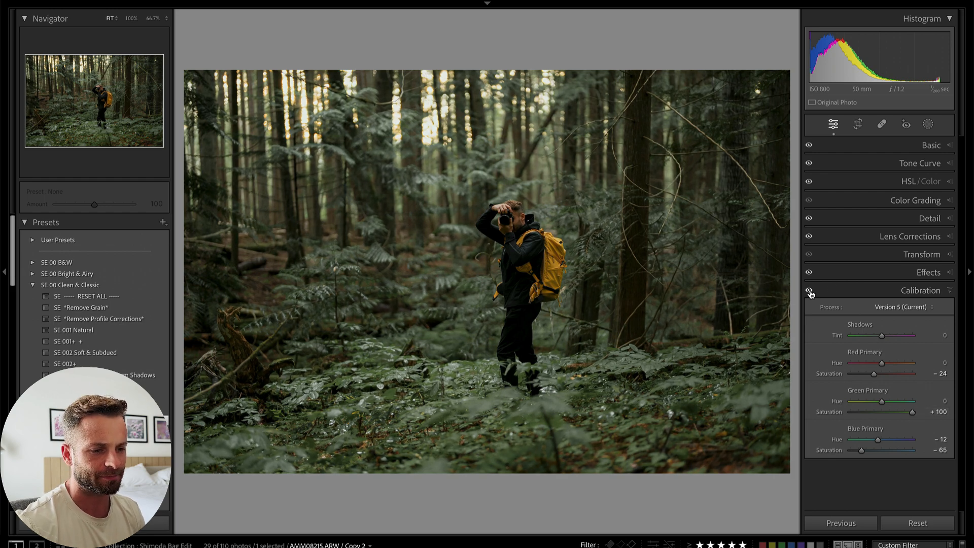
{"action": "left_click", "coordinate": [808, 291]}
{"action": "left_click", "coordinate": [809, 290]}
{"action": "left_click", "coordinate": [809, 290]}
{"action": "left_click", "coordinate": [809, 291]}
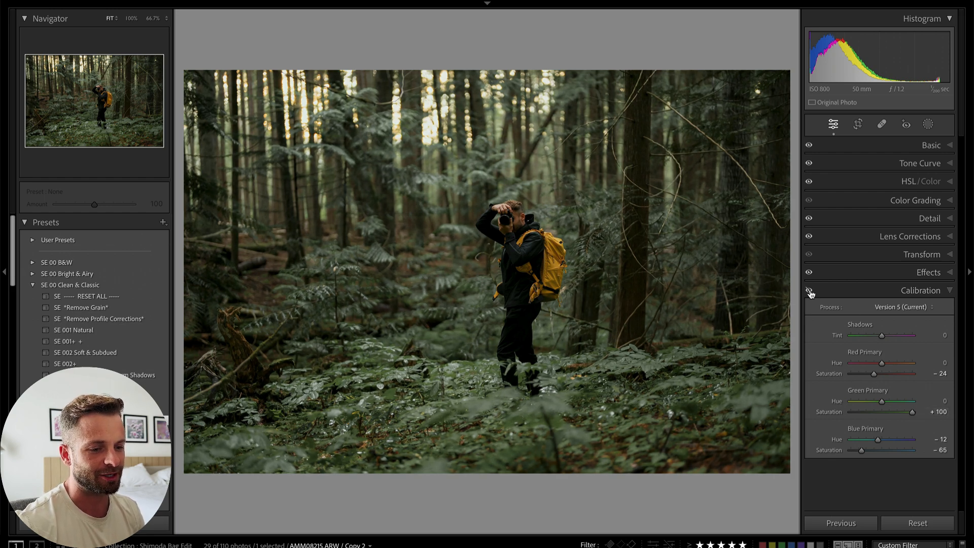
{"action": "left_click", "coordinate": [809, 290]}
{"action": "left_click", "coordinate": [809, 290]}
{"action": "left_click", "coordinate": [809, 291]}
{"action": "left_click", "coordinate": [809, 291]}
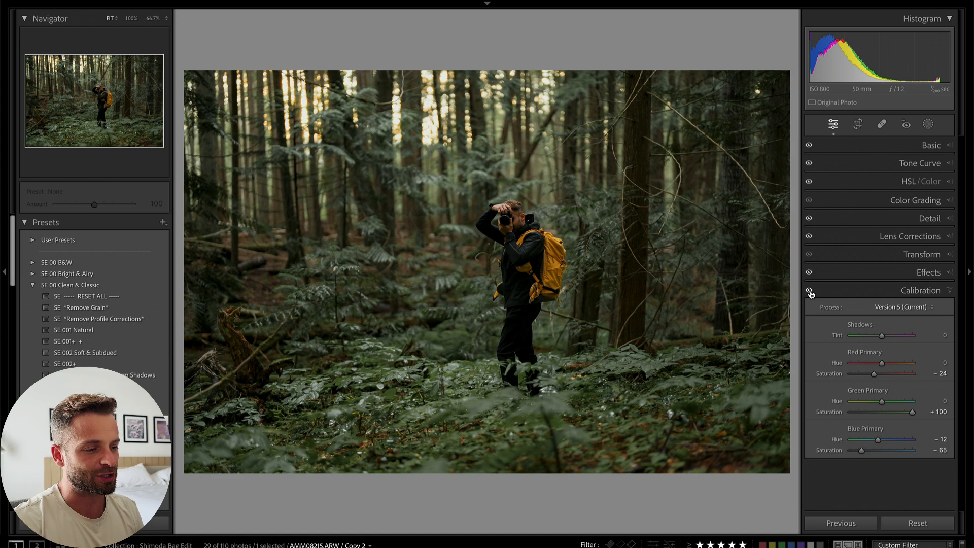
{"action": "left_click", "coordinate": [858, 288]}
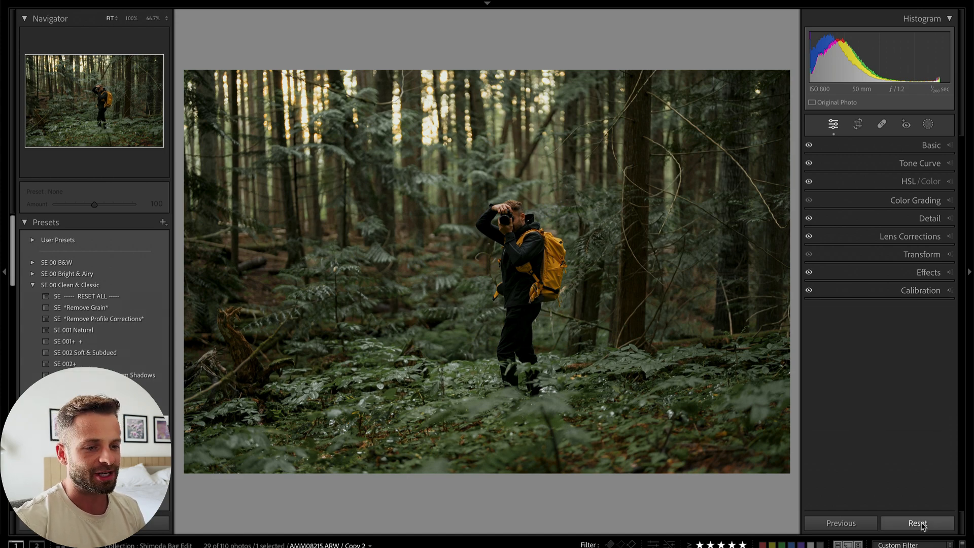
- Reset the photo's edits and set Exposure to +1.95, Highlights to -100, Shadows to +33, Whites to -33 and Blacks to +36
{"action": "left_click", "coordinate": [918, 523]}
{"action": "left_click", "coordinate": [932, 147]}
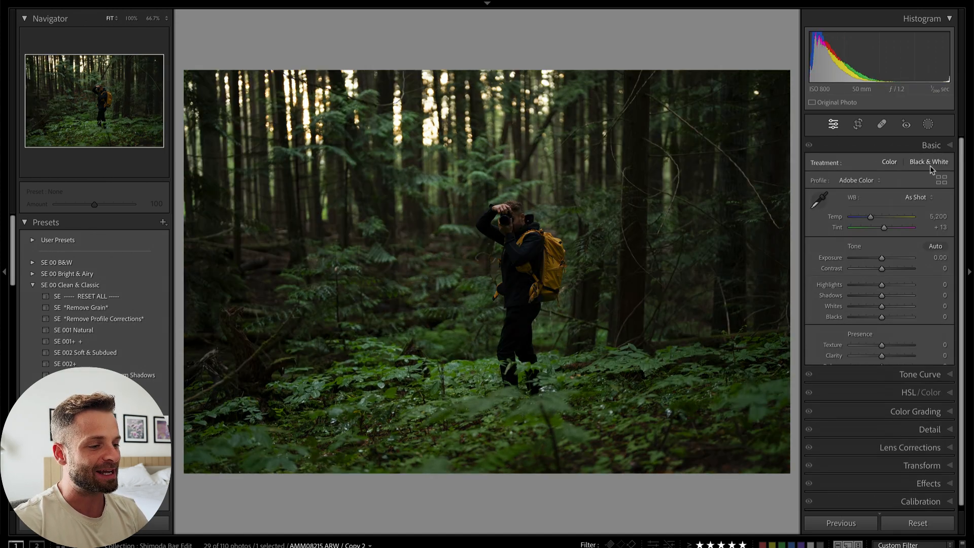
{"action": "left_click", "coordinate": [892, 258]}
{"action": "left_click_drag", "start_coordinate": [891, 258], "coordinate": [851, 285]}
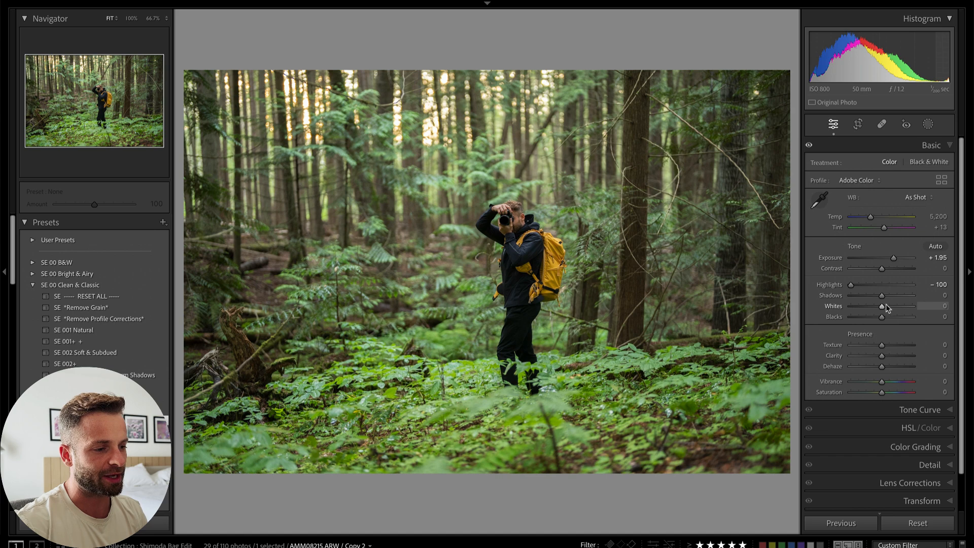
{"action": "mouse_move", "coordinate": [882, 296]}
{"action": "left_mouse_down"}
{"action": "mouse_move", "coordinate": [901, 318]}
{"action": "mouse_move", "coordinate": [834, 314]}
{"action": "mouse_move", "coordinate": [871, 306]}
{"action": "left_mouse_up"}
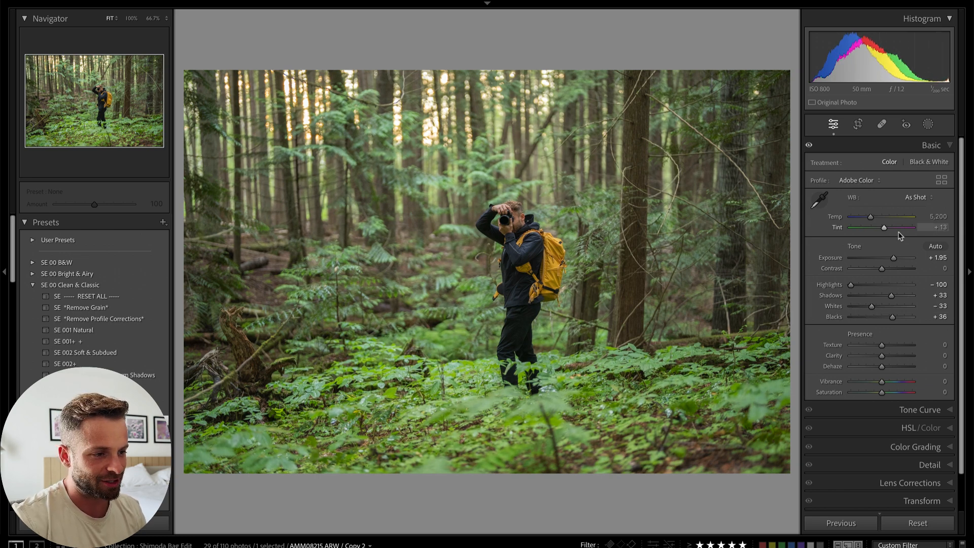
- Set Contrast to -30 and reduce Exposure to +1.65 in the Basic adjustments
{"action": "left_click_drag", "start_coordinate": [881, 270], "coordinate": [870, 269]}
{"action": "key", "text": "minus"}
{"action": "key", "text": "minus"}
{"action": "key", "text": "minus"}
{"action": "key", "text": "minus"}
{"action": "key", "text": "minus"}
{"action": "key", "text": "minus"}
{"action": "key", "text": "equal"}
{"action": "key", "text": "equal"}
{"action": "key", "text": "equal"}
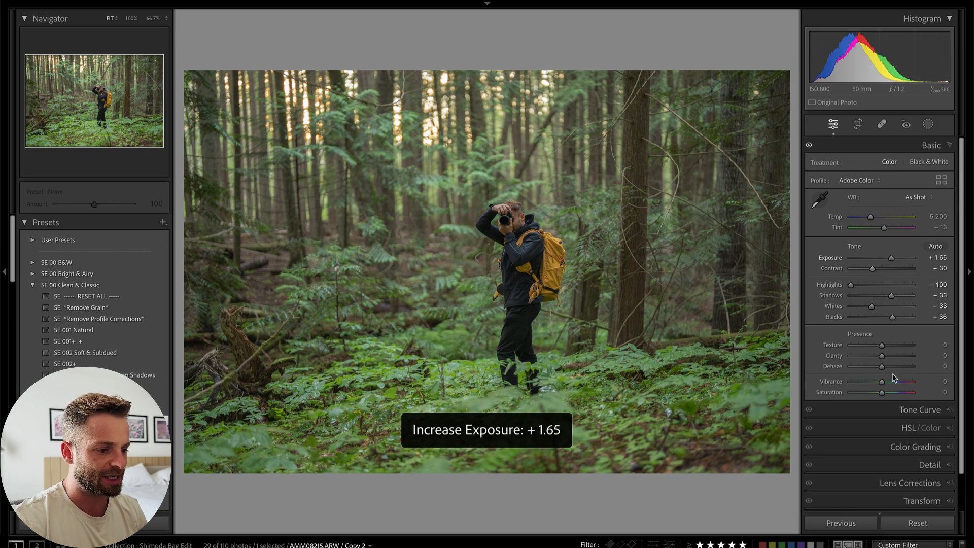
- Lower Clarity to -2 and fine-tune Dehaze in the Presence adjustments
{"action": "scroll", "coordinate": [885, 297], "scroll_direction": "down", "scroll_amount": 2}
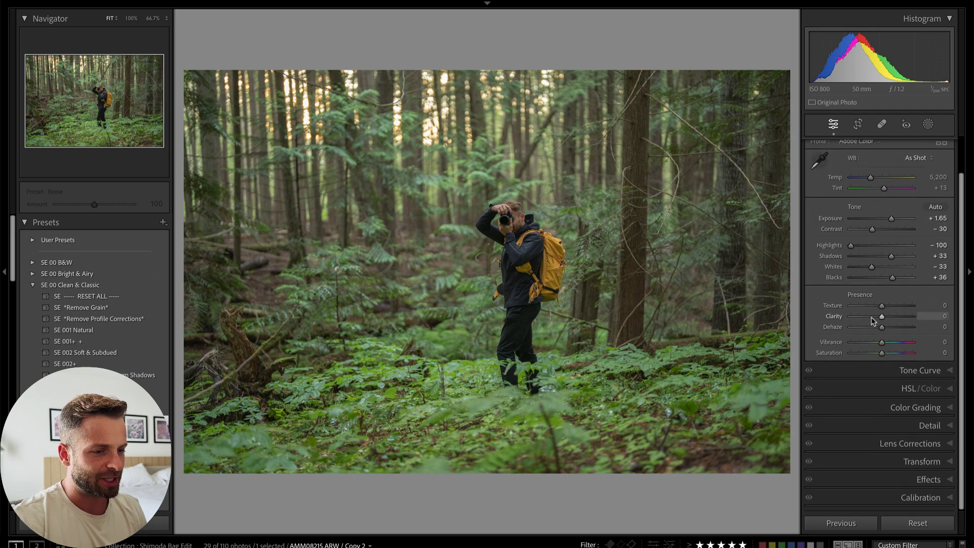
{"action": "left_click_drag", "start_coordinate": [882, 313], "coordinate": [880, 319]}
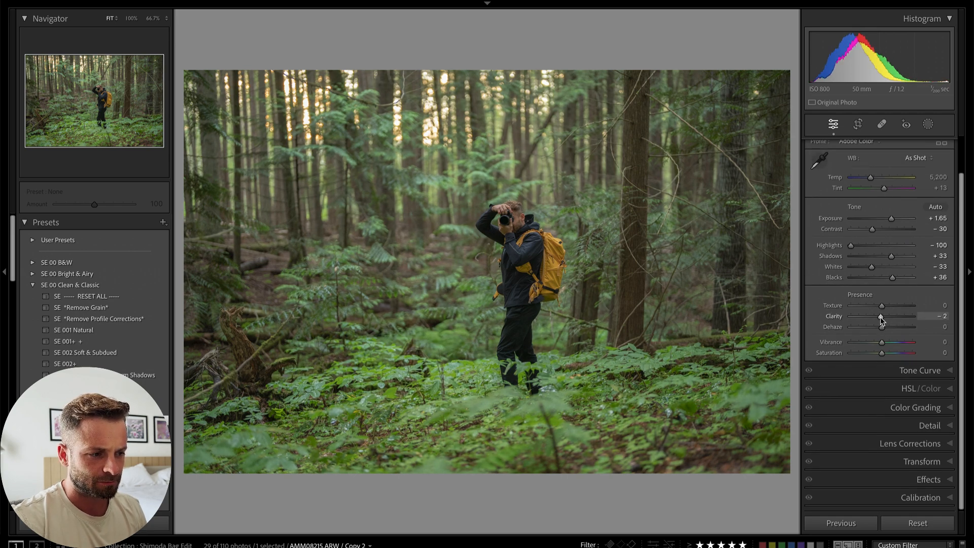
{"action": "left_click_drag", "start_coordinate": [883, 330], "coordinate": [882, 312]}
- Add shadow, midtone and highlight points to the tone curve, placing the highlight point at input 189, output 191
{"action": "left_click", "coordinate": [922, 372]}
{"action": "left_click_drag", "start_coordinate": [849, 285], "coordinate": [850, 287]}
{"action": "left_click", "coordinate": [879, 252]}
{"action": "left_click", "coordinate": [909, 227]}
{"action": "left_click_drag", "start_coordinate": [851, 285], "coordinate": [850, 286]}
{"action": "left_click_drag", "start_coordinate": [907, 226], "coordinate": [908, 223]}
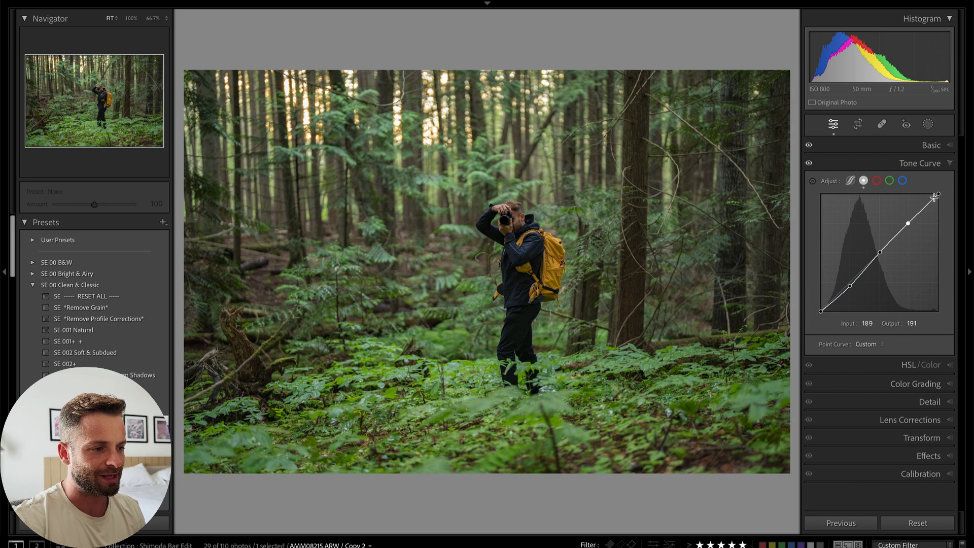
- Lower the tone curve's white endpoint to output 231 and raise its black endpoint to output 18
{"action": "left_click_drag", "start_coordinate": [939, 195], "coordinate": [943, 209]}
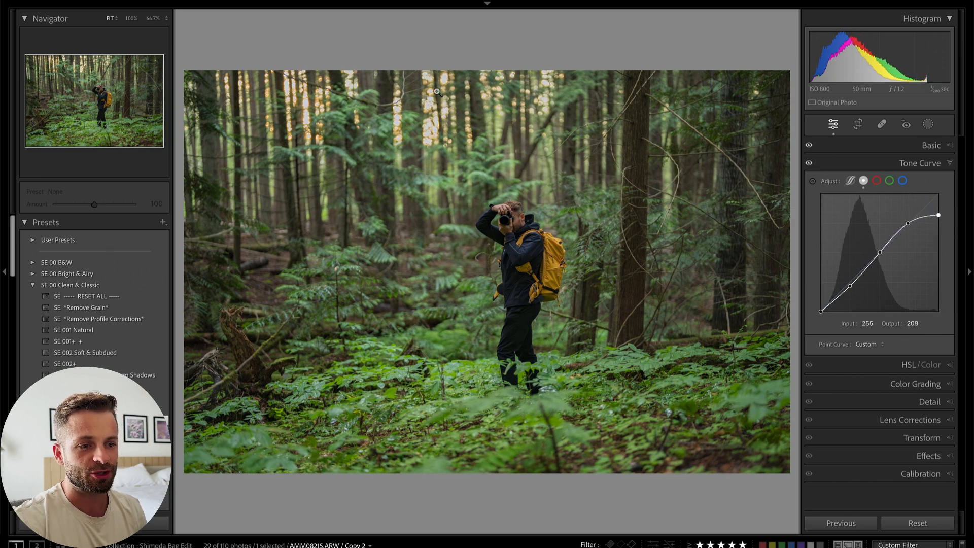
{"action": "left_click", "coordinate": [418, 103]}
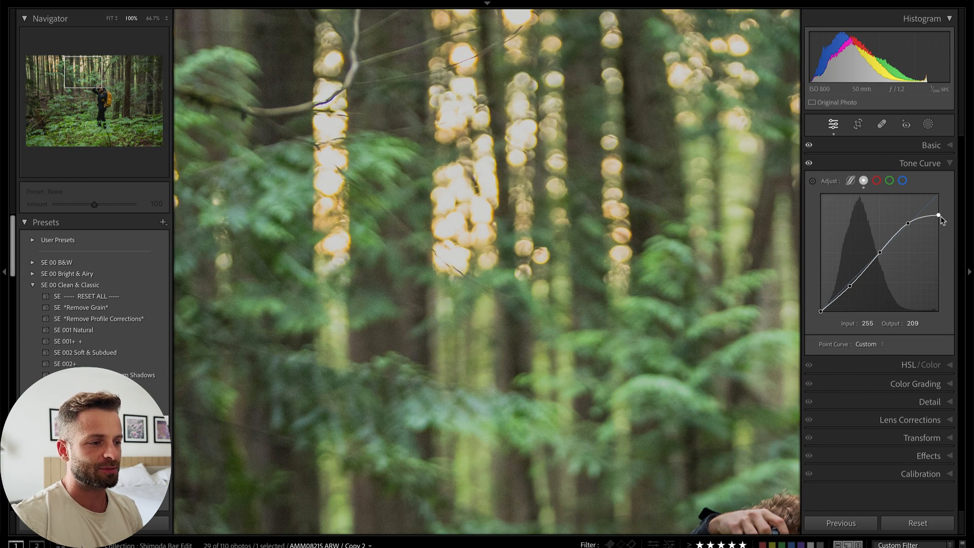
{"action": "mouse_move", "coordinate": [941, 216]}
{"action": "left_mouse_down"}
{"action": "mouse_move", "coordinate": [951, 174]}
{"action": "mouse_move", "coordinate": [957, 325]}
{"action": "mouse_move", "coordinate": [952, 208]}
{"action": "left_mouse_up"}
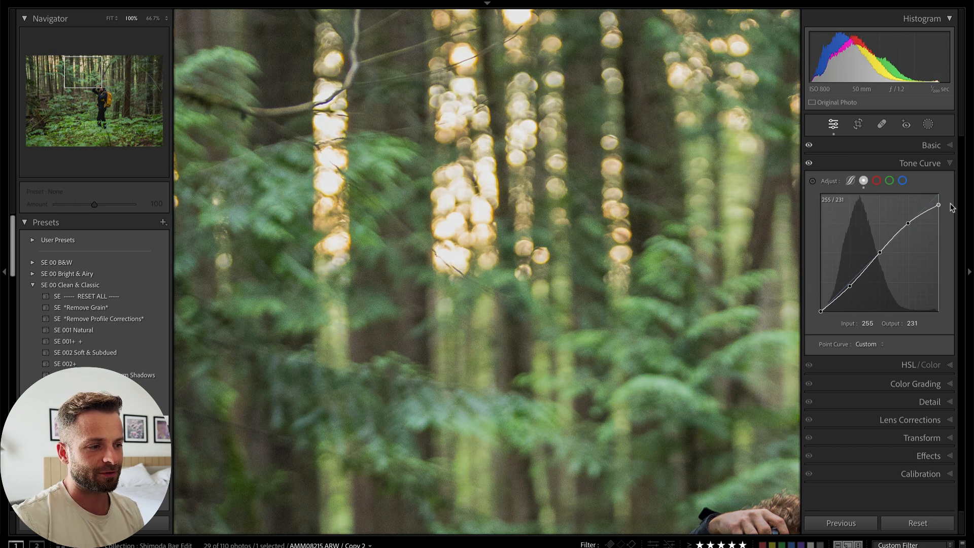
{"action": "left_click_drag", "start_coordinate": [611, 434], "coordinate": [345, 20]}
{"action": "mouse_move", "coordinate": [815, 312]}
{"action": "left_mouse_down"}
{"action": "mouse_move", "coordinate": [814, 294]}
{"action": "mouse_move", "coordinate": [811, 311]}
{"action": "mouse_move", "coordinate": [808, 303]}
{"action": "left_mouse_up"}
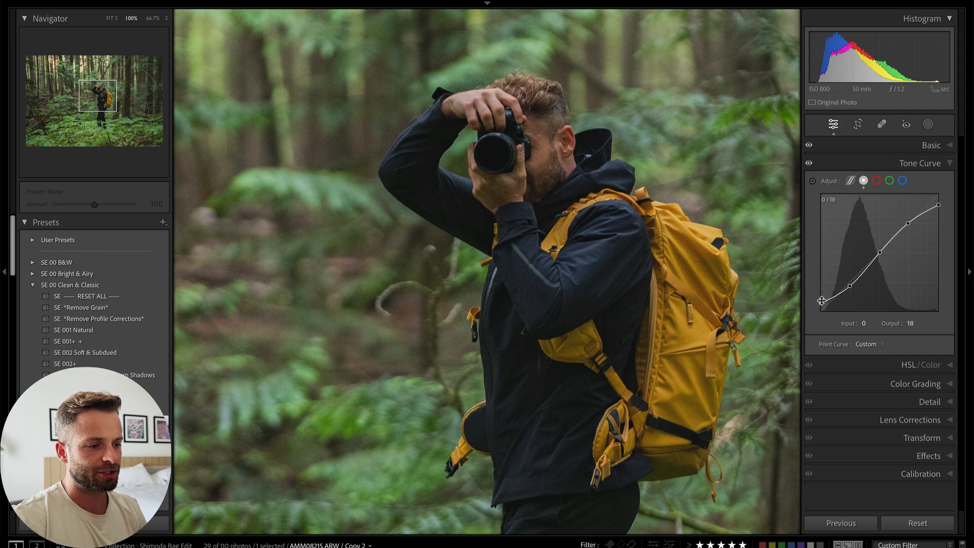
- Lower the tone curve's black endpoint to output 0 and turn on clipping indicators to check the jacket and trousers for crushed shadows
{"action": "mouse_move", "coordinate": [820, 304]}
{"action": "left_mouse_down"}
{"action": "mouse_move", "coordinate": [810, 269]}
{"action": "mouse_move", "coordinate": [806, 315]}
{"action": "left_mouse_up"}
{"action": "key", "text": "j"}
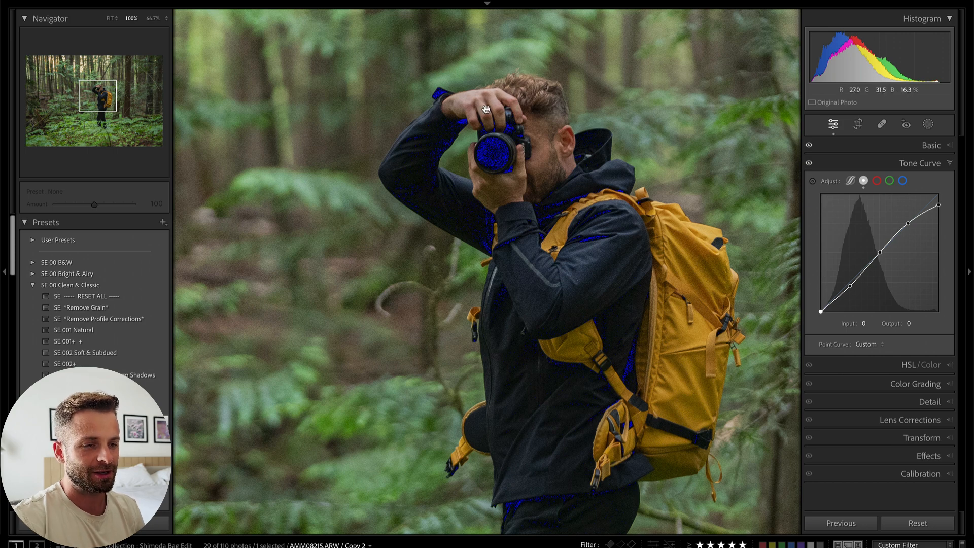
{"action": "left_click_drag", "start_coordinate": [455, 104], "coordinate": [608, 502]}
{"action": "left_click_drag", "start_coordinate": [455, 174], "coordinate": [654, 332]}
- Lower the tone curve's white endpoint to output 226 and raise its black endpoint to output 8
{"action": "left_click_drag", "start_coordinate": [936, 210], "coordinate": [961, 209]}
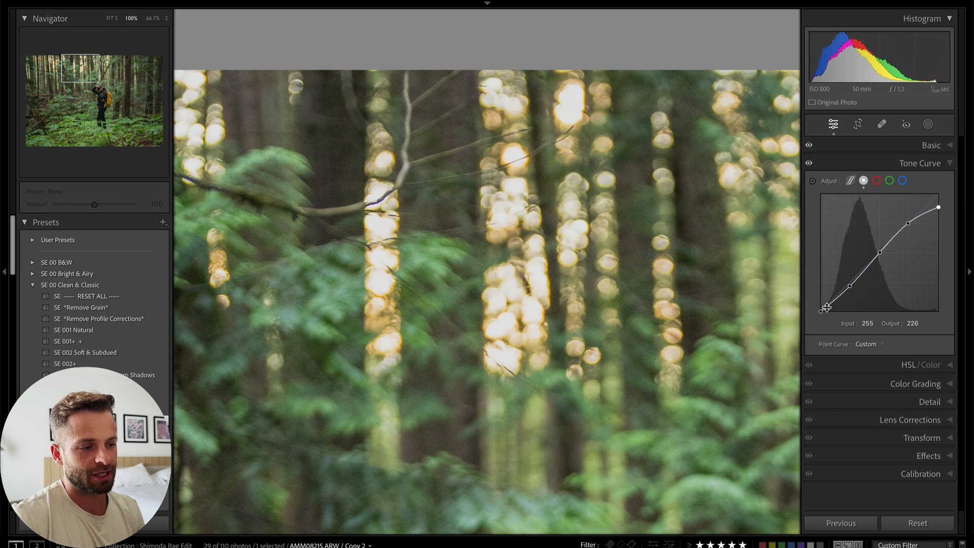
{"action": "left_click_drag", "start_coordinate": [659, 394], "coordinate": [446, 92]}
{"action": "left_click_drag", "start_coordinate": [595, 409], "coordinate": [494, 239]}
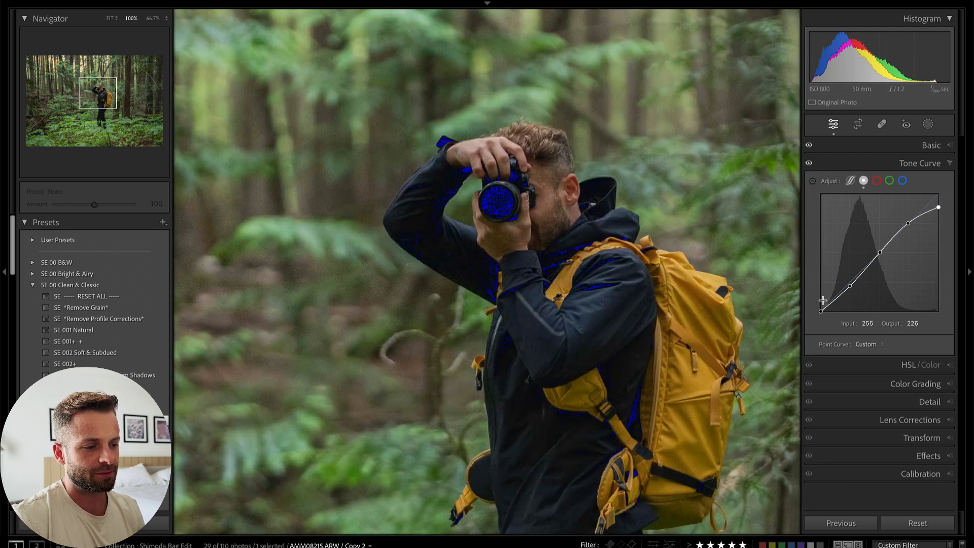
{"action": "left_click_drag", "start_coordinate": [820, 311], "coordinate": [820, 311]}
{"action": "left_click", "coordinate": [757, 304]}
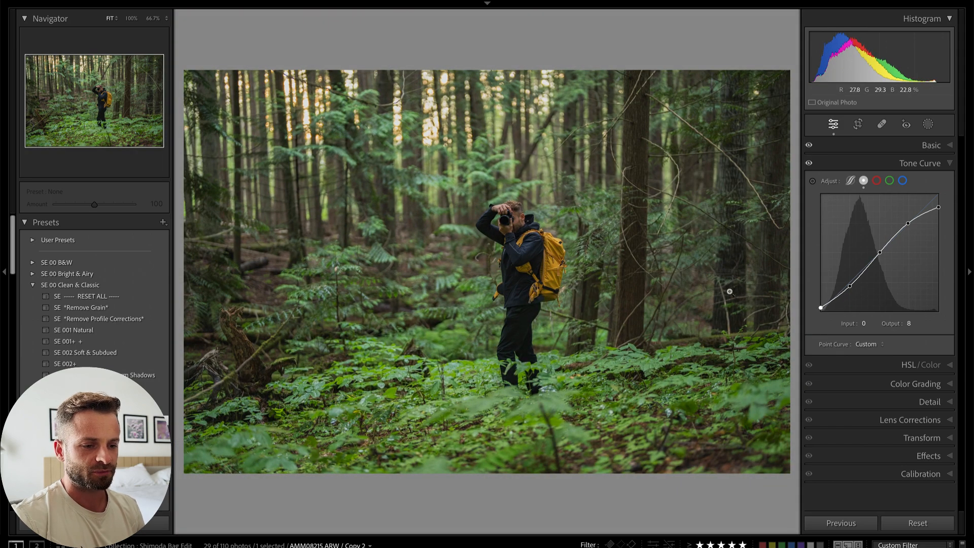
- Set the white balance Temp to 5,676 and Tint to -7 in the Basic adjustments
{"action": "left_click", "coordinate": [933, 147]}
{"action": "left_click_drag", "start_coordinate": [871, 218], "coordinate": [882, 229]}
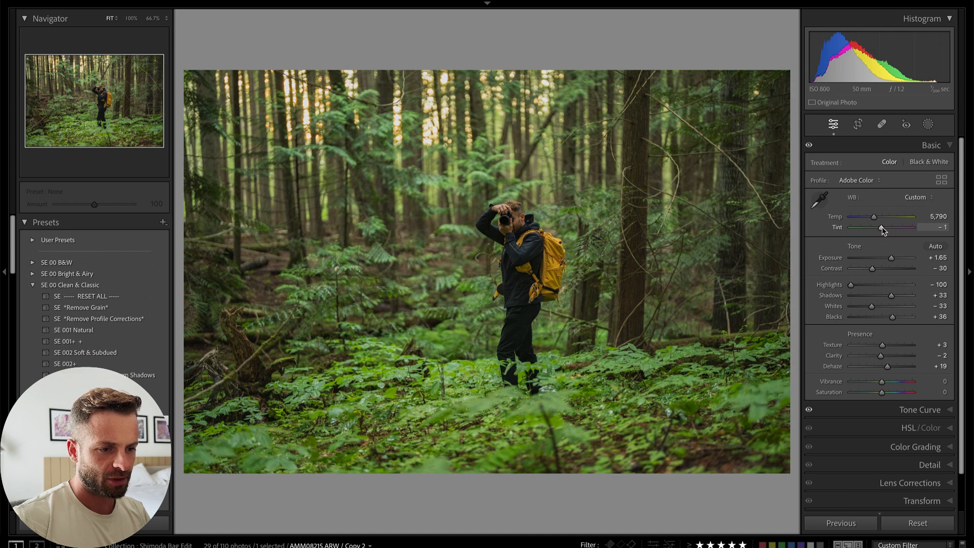
{"action": "left_click_drag", "start_coordinate": [874, 217], "coordinate": [873, 219]}
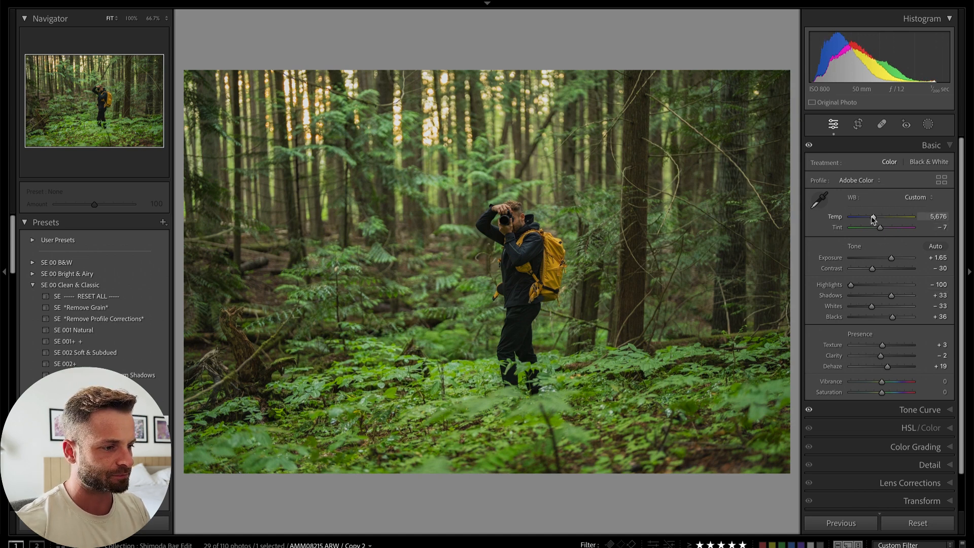
- Set the Green hue to +7 and the Aqua hue to -100 in the HSL adjustments, checking the jacket at 100%
{"action": "left_click", "coordinate": [904, 427]}
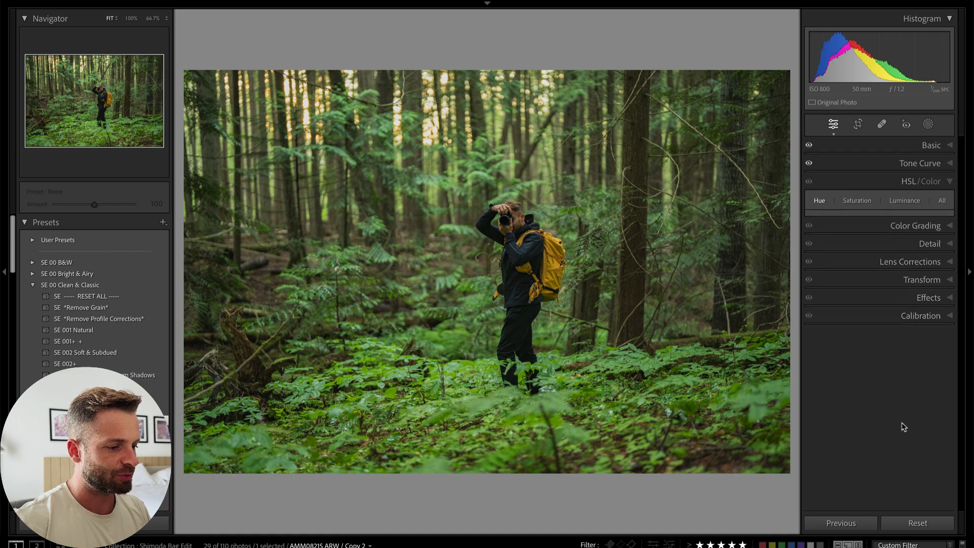
{"action": "left_click", "coordinate": [808, 181]}
{"action": "left_click", "coordinate": [809, 182]}
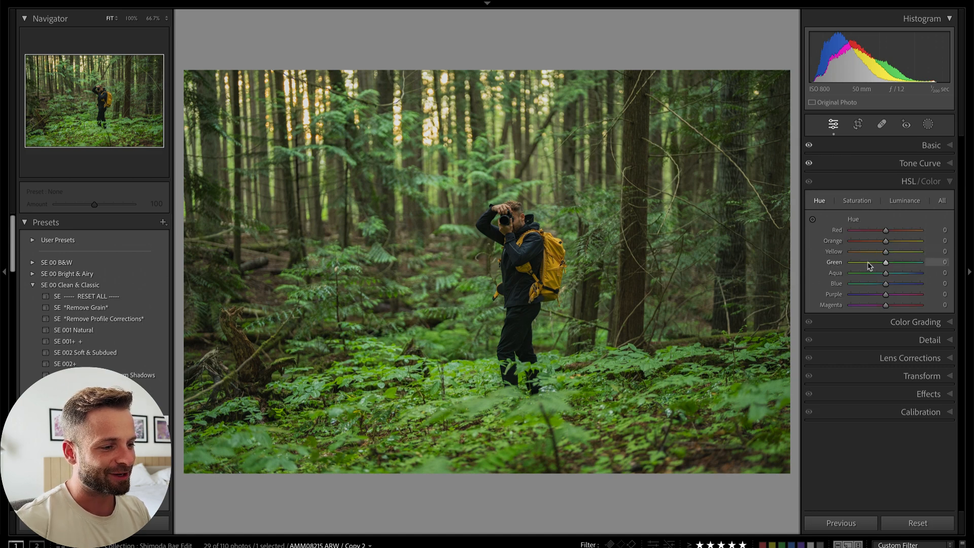
{"action": "left_click_drag", "start_coordinate": [885, 262], "coordinate": [890, 264]}
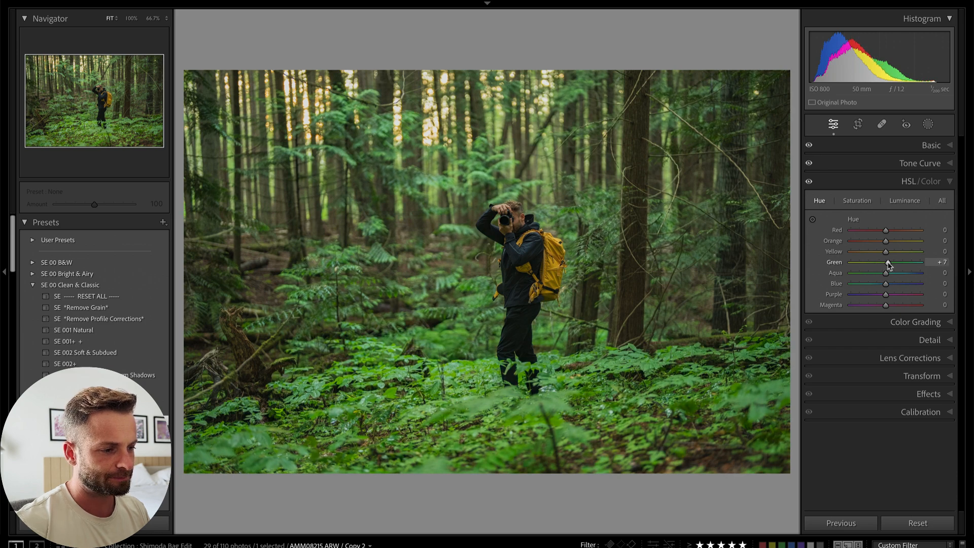
{"action": "left_click_drag", "start_coordinate": [878, 273], "coordinate": [785, 291]}
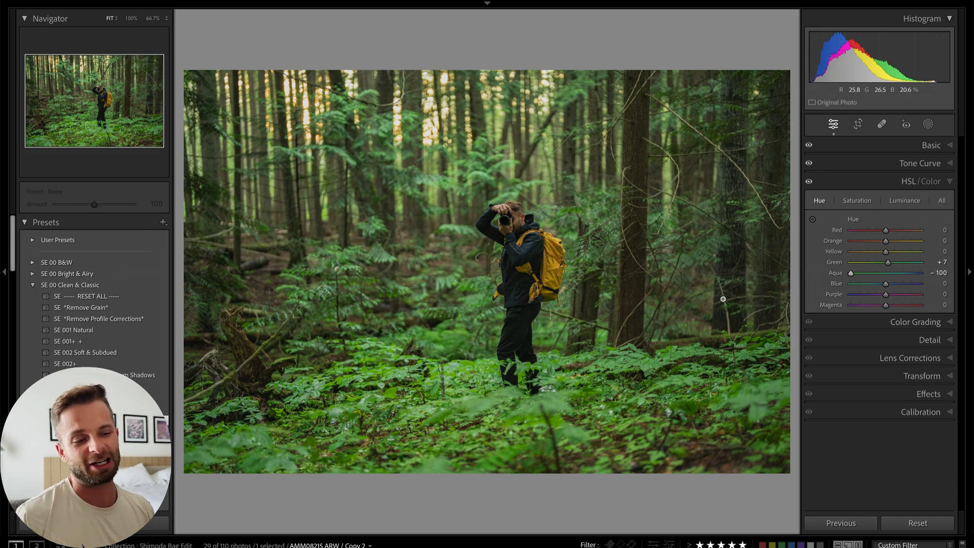
{"action": "left_click", "coordinate": [514, 267]}
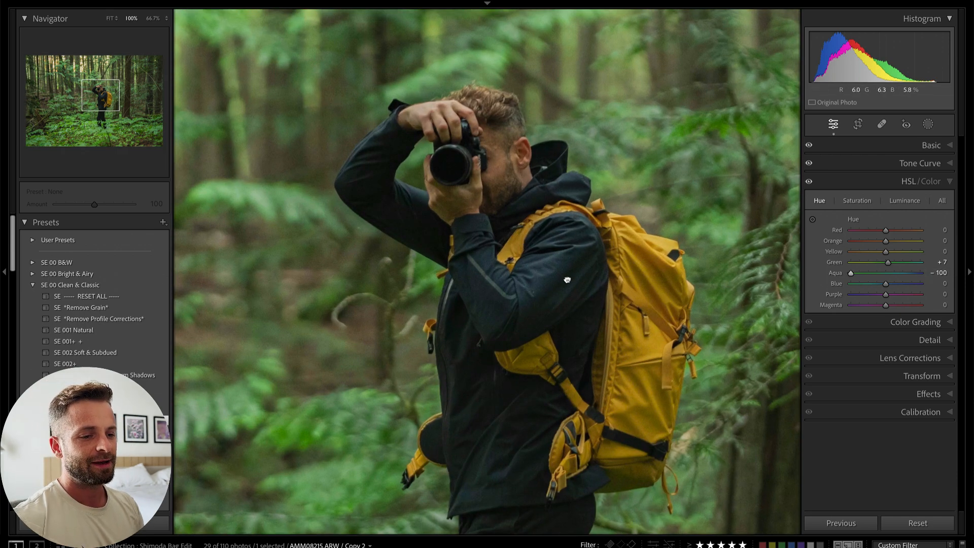
{"action": "left_click_drag", "start_coordinate": [567, 279], "coordinate": [567, 198]}
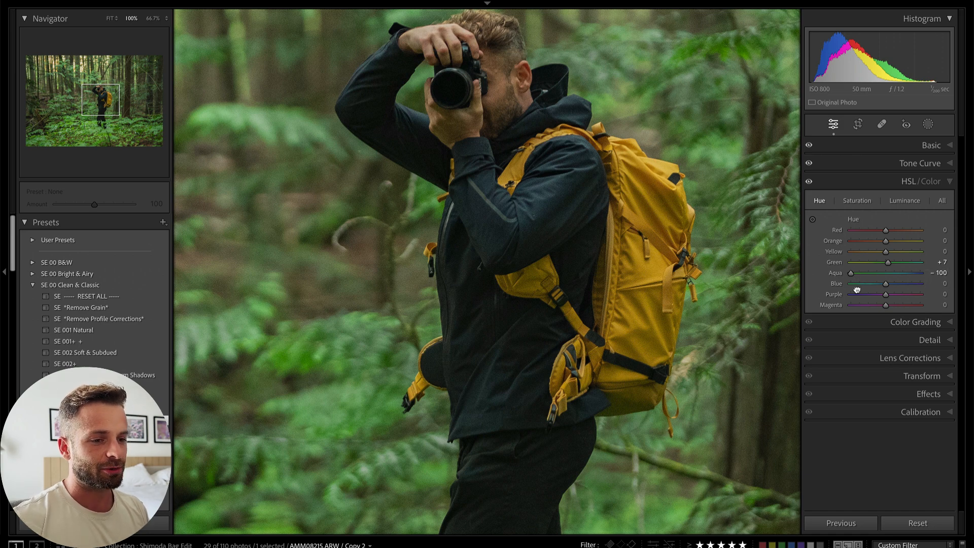
{"action": "left_click", "coordinate": [574, 189]}
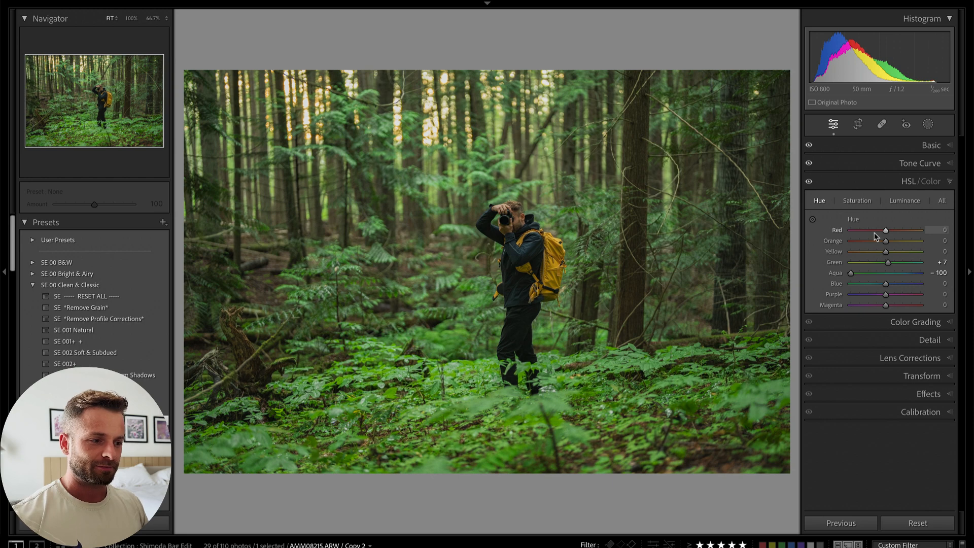
- Set the HSL saturation of Yellow to +4, Aqua to -74 and Blue to -78
{"action": "left_click", "coordinate": [857, 202]}
{"action": "left_click_drag", "start_coordinate": [884, 251], "coordinate": [920, 284]}
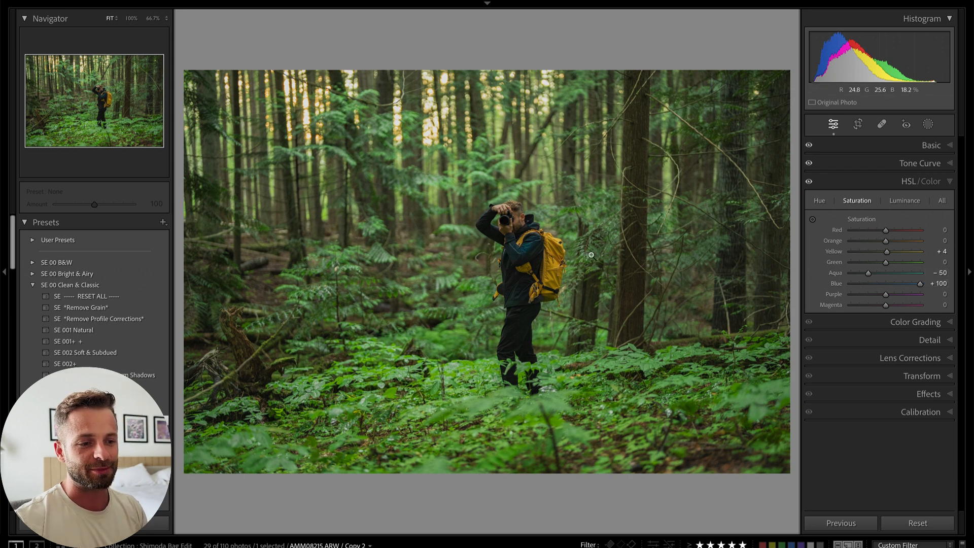
{"action": "key", "text": "z"}
{"action": "left_click_drag", "start_coordinate": [920, 284], "coordinate": [860, 276]}
{"action": "key", "text": "z"}
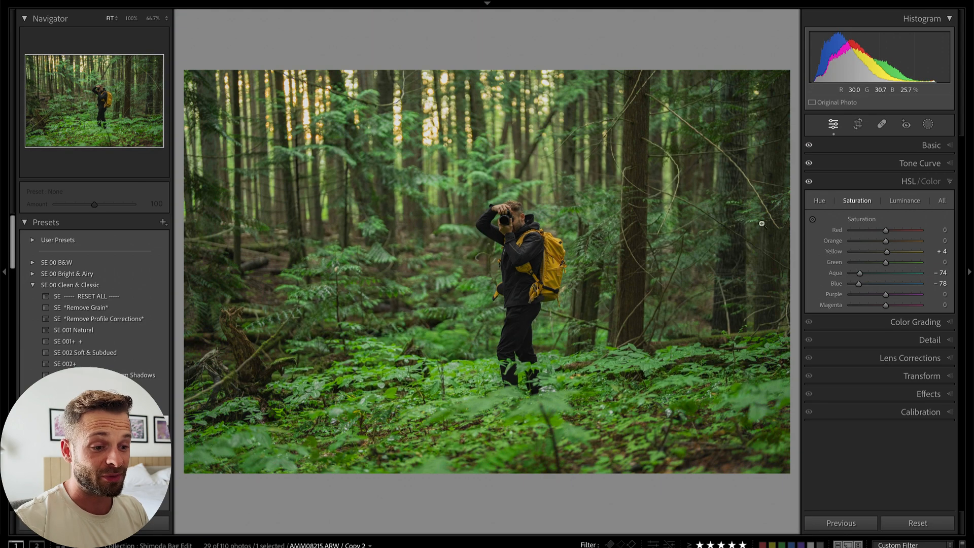
- Lower the Green saturation to -57 and the Green luminance to -33
{"action": "left_click", "coordinate": [867, 263]}
{"action": "mouse_move", "coordinate": [866, 264]}
{"action": "left_mouse_down"}
{"action": "mouse_move", "coordinate": [855, 265]}
{"action": "mouse_move", "coordinate": [866, 267]}
{"action": "left_mouse_up"}
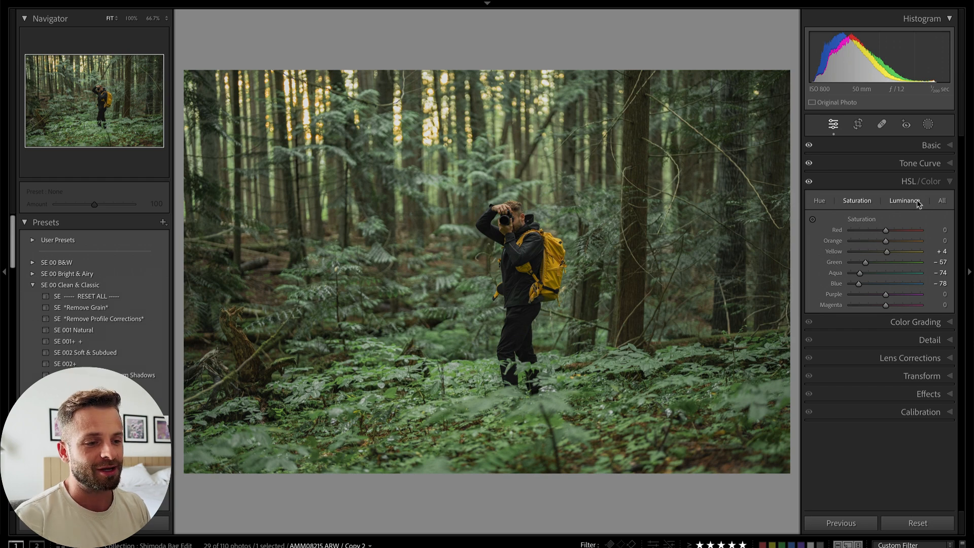
{"action": "left_click", "coordinate": [895, 202]}
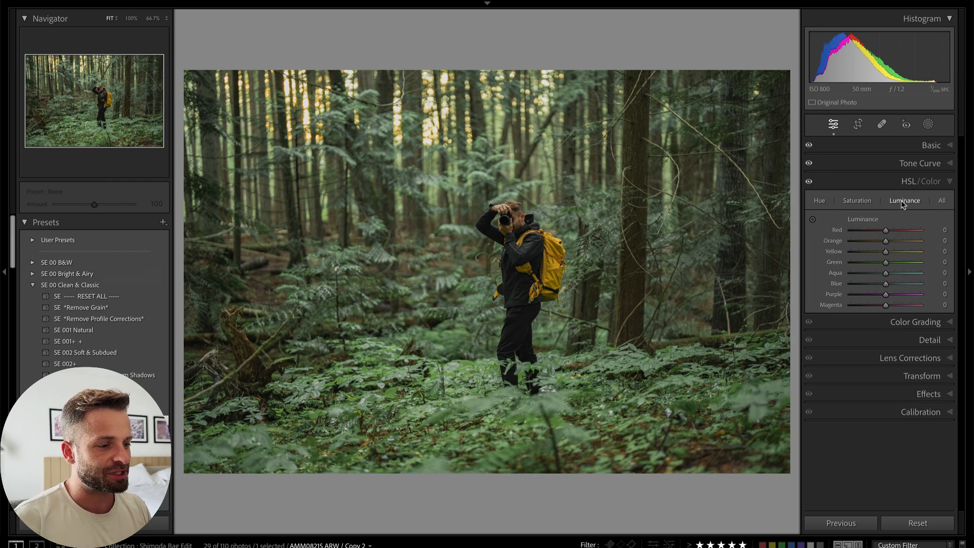
{"action": "left_click_drag", "start_coordinate": [885, 263], "coordinate": [873, 266]}
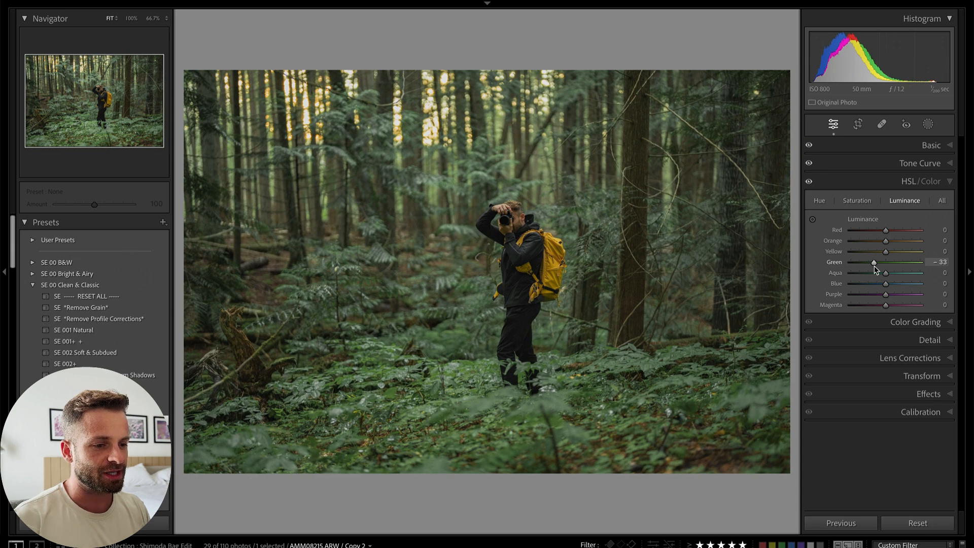
- Compare the photo repeatedly with and without the HSL adjustments
{"action": "left_click", "coordinate": [809, 182]}
{"action": "left_click", "coordinate": [809, 182]}
{"action": "left_click", "coordinate": [809, 181]}
{"action": "left_click", "coordinate": [808, 182]}
{"action": "left_click", "coordinate": [809, 181]}
{"action": "left_click", "coordinate": [809, 182]}
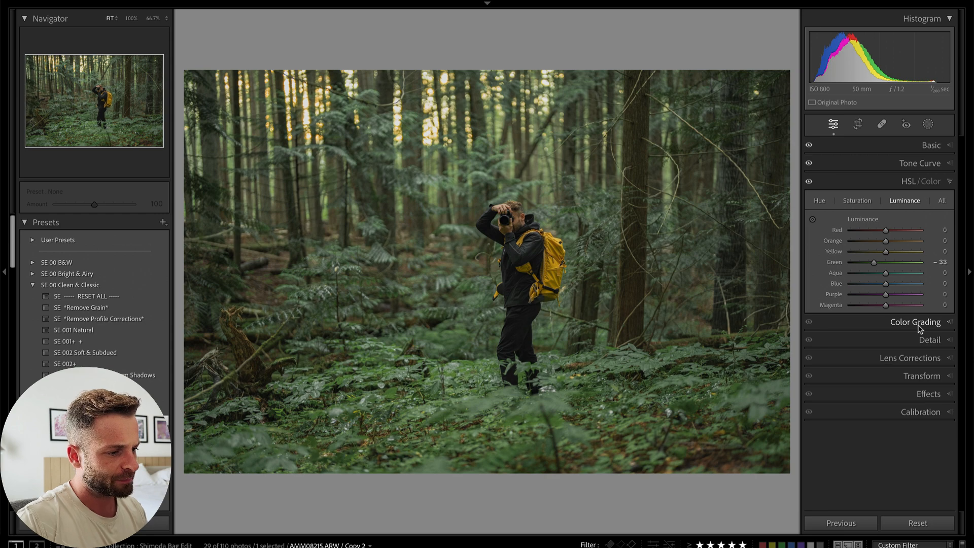
- Set the Sharpening Amount to 150 and Masking to 59, and check the subject's sharpness at 100%
{"action": "left_click", "coordinate": [928, 339]}
{"action": "left_click_drag", "start_coordinate": [866, 304], "coordinate": [970, 306]}
{"action": "left_click_drag", "start_coordinate": [850, 337], "coordinate": [888, 345]}
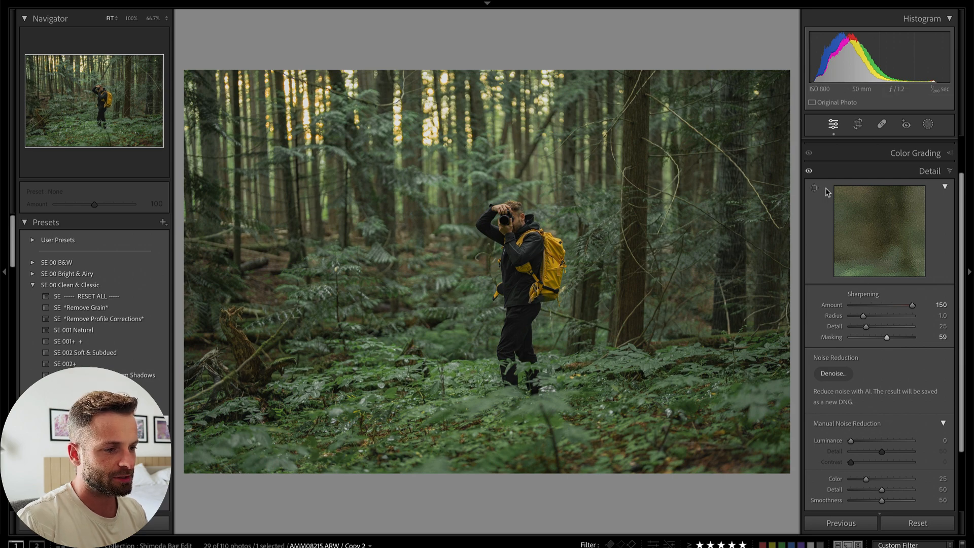
{"action": "left_click", "coordinate": [505, 214]}
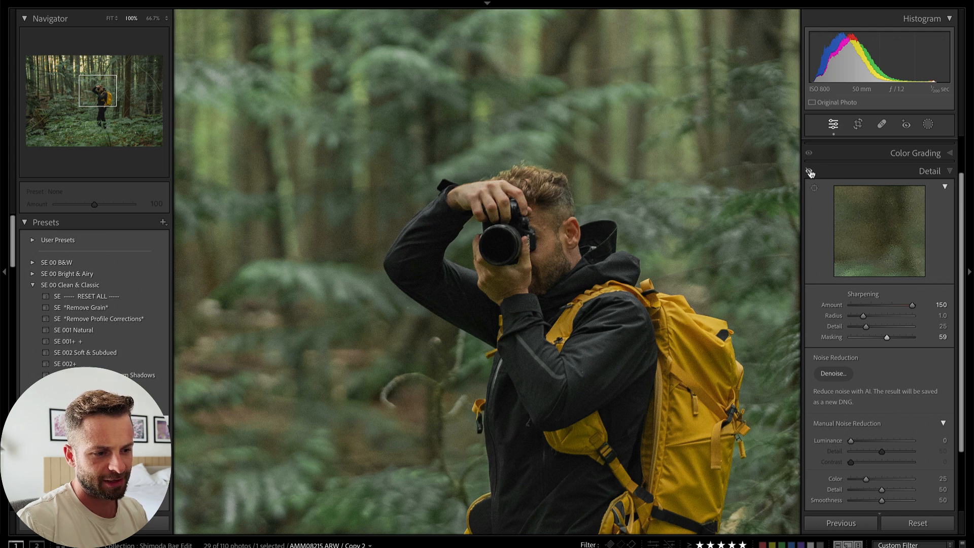
{"action": "left_click", "coordinate": [520, 301]}
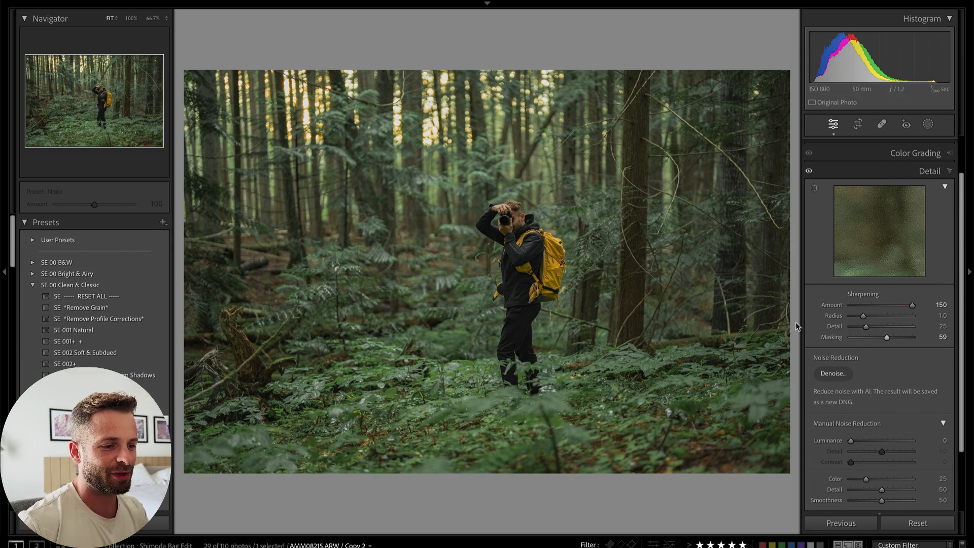
- Set the manual Luminance noise reduction to 11 in the Detail adjustments
{"action": "scroll", "coordinate": [823, 243], "scroll_direction": "down", "scroll_amount": 1}
{"action": "scroll", "coordinate": [822, 242], "scroll_direction": "down", "scroll_amount": 3}
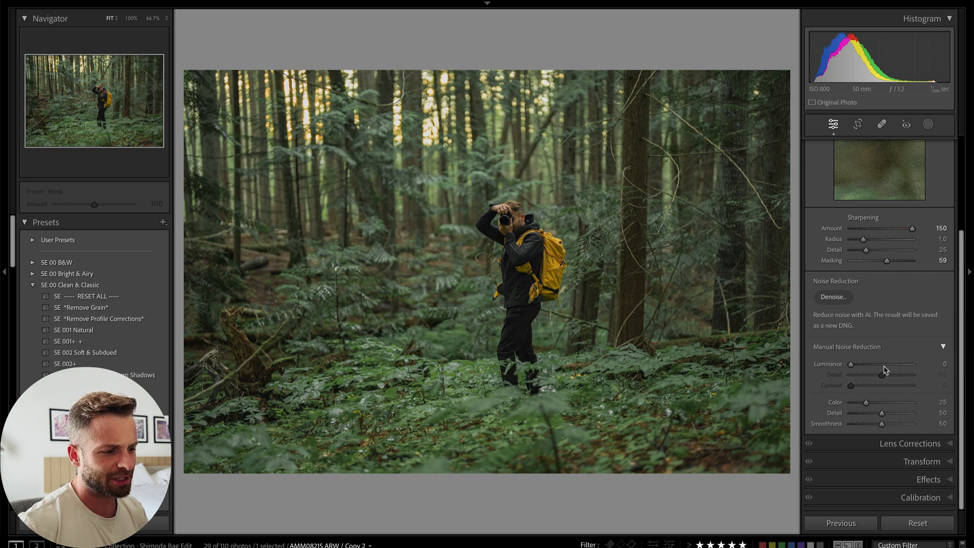
{"action": "left_click", "coordinate": [856, 365]}
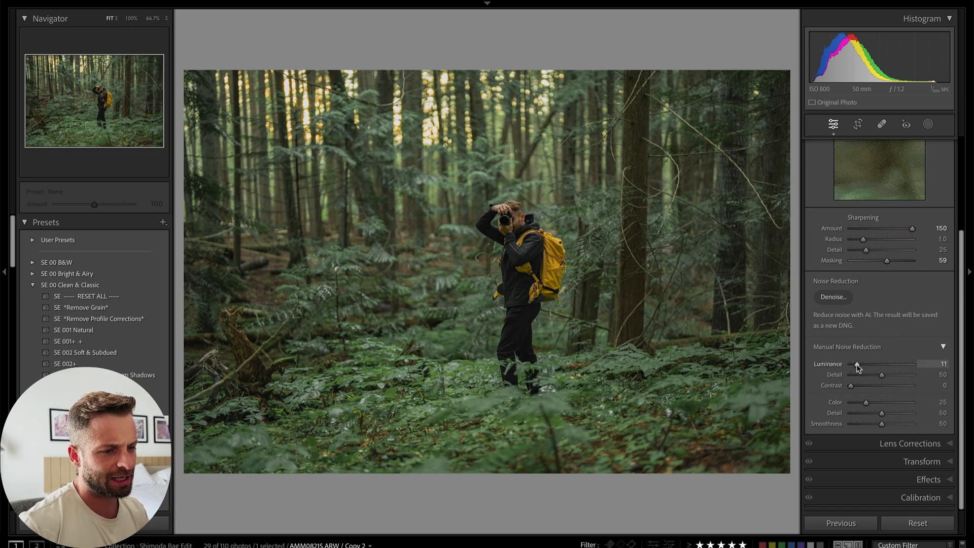
- Set the Grain Amount to 29 and the Post-Crop Vignetting Amount to -9 in the Effects adjustments
{"action": "left_click", "coordinate": [894, 447]}
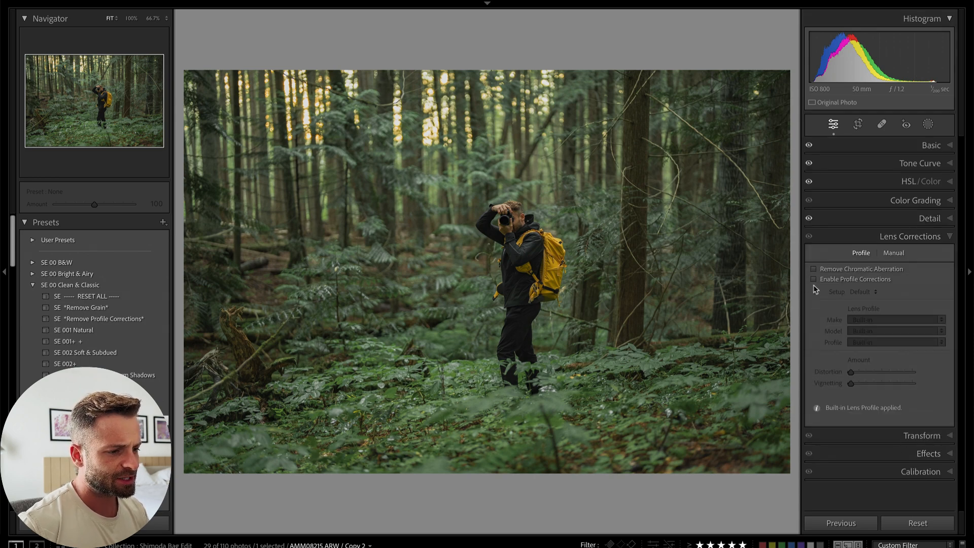
{"action": "left_click", "coordinate": [934, 454]}
{"action": "left_click_drag", "start_coordinate": [851, 381], "coordinate": [869, 386]}
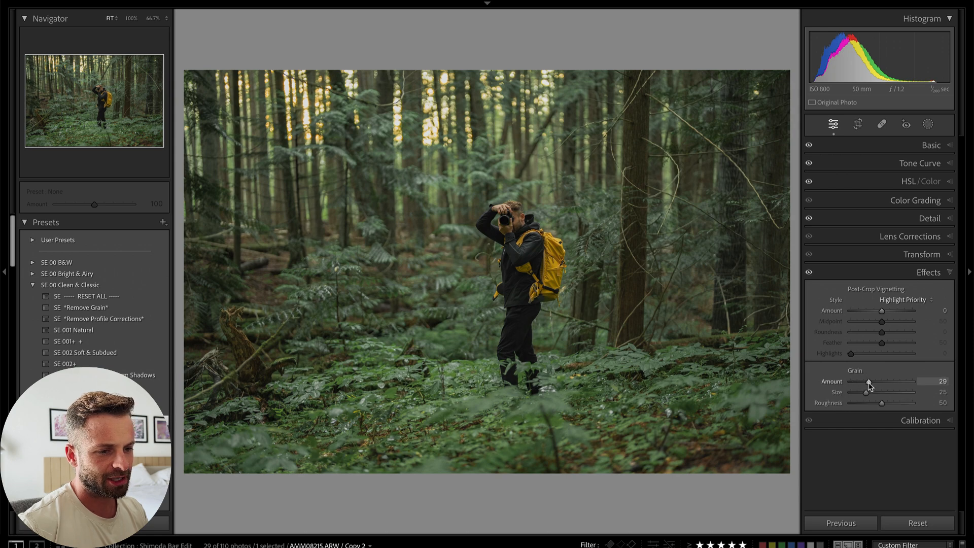
{"action": "mouse_move", "coordinate": [877, 311]}
{"action": "left_mouse_down"}
{"action": "mouse_move", "coordinate": [865, 313]}
{"action": "mouse_move", "coordinate": [879, 313]}
{"action": "left_mouse_up"}
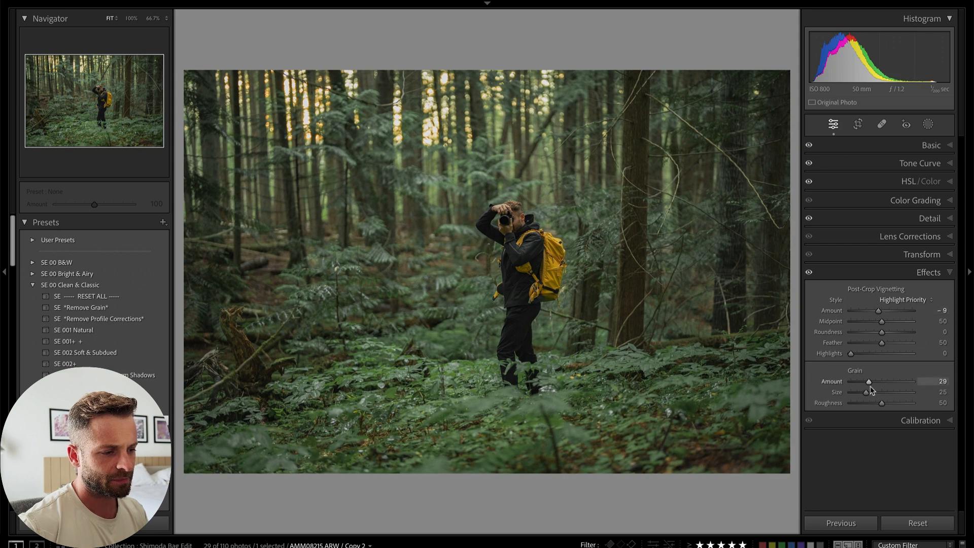
- Set the Calibration saturation of Red Primary to -16 and Green Primary to +46
{"action": "left_click", "coordinate": [919, 421]}
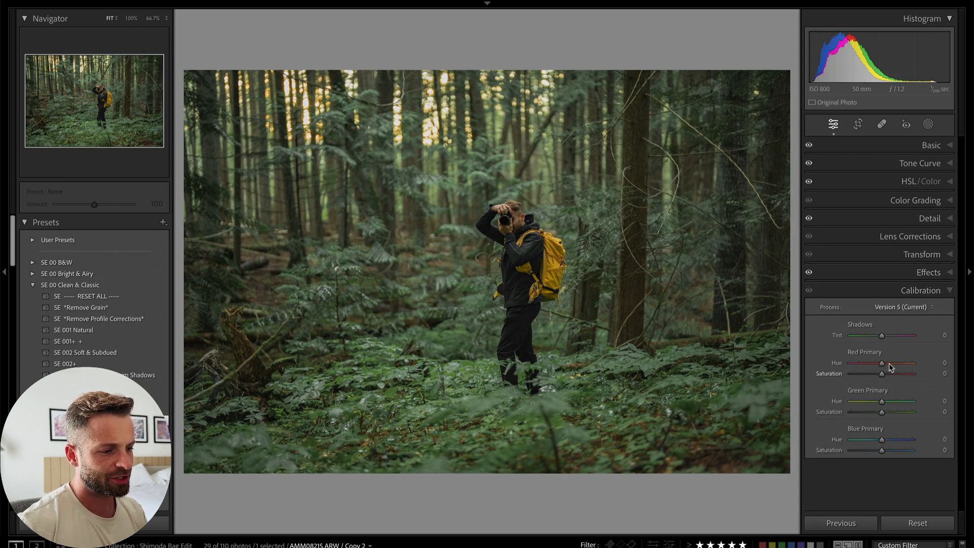
{"action": "mouse_move", "coordinate": [881, 375]}
{"action": "left_mouse_down"}
{"action": "mouse_move", "coordinate": [806, 384]}
{"action": "mouse_move", "coordinate": [942, 383]}
{"action": "mouse_move", "coordinate": [851, 382]}
{"action": "mouse_move", "coordinate": [884, 377]}
{"action": "mouse_move", "coordinate": [876, 376]}
{"action": "left_mouse_up"}
{"action": "mouse_move", "coordinate": [884, 416]}
{"action": "left_mouse_down"}
{"action": "mouse_move", "coordinate": [971, 417]}
{"action": "mouse_move", "coordinate": [896, 415]}
{"action": "left_mouse_up"}
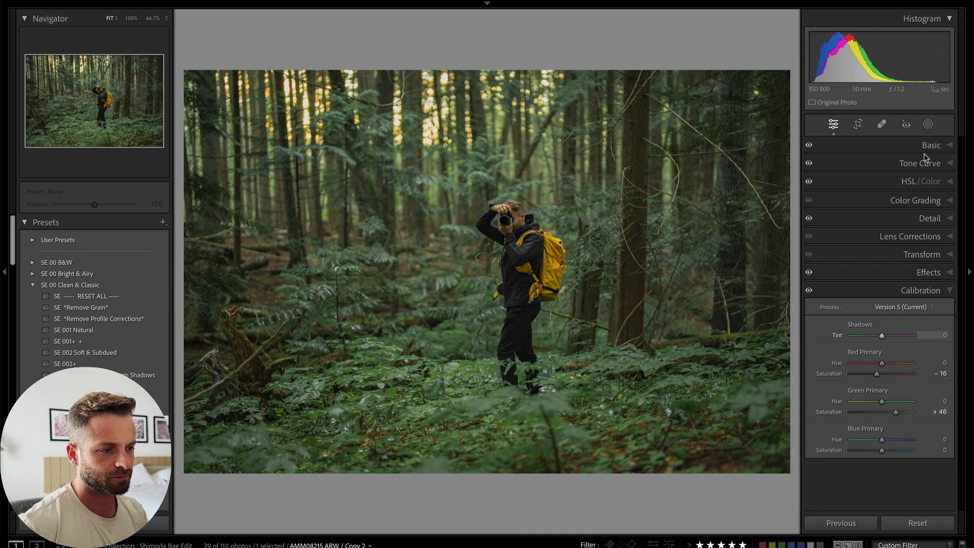
- Toggle the HSL adjustments off and on to judge how they work with the calibration changes
{"action": "left_click", "coordinate": [809, 182]}
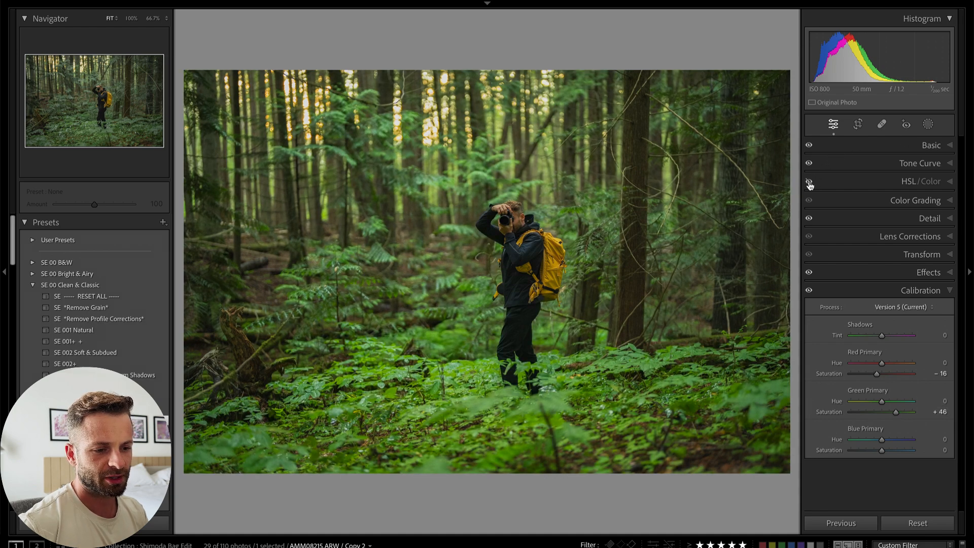
{"action": "left_click", "coordinate": [809, 183]}
{"action": "left_click", "coordinate": [809, 182]}
{"action": "left_click", "coordinate": [809, 182]}
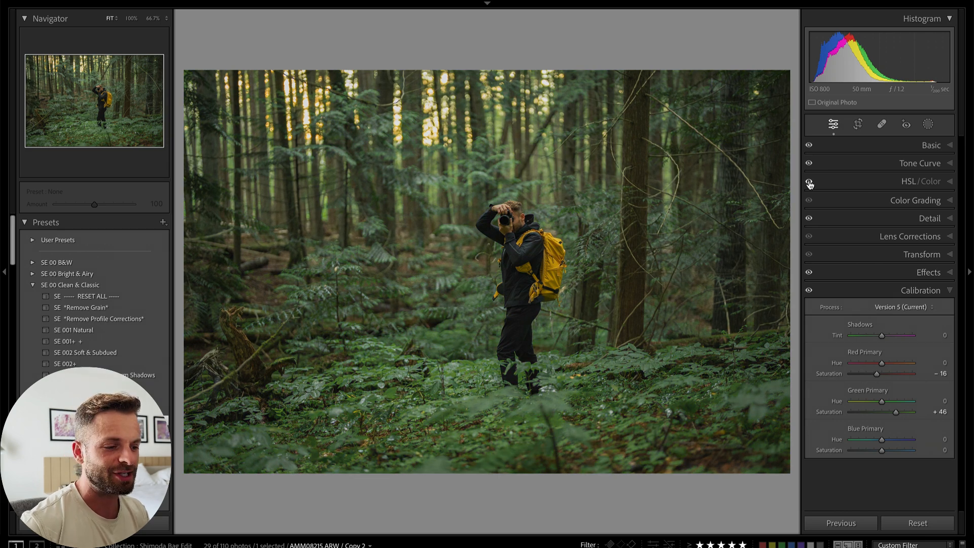
- Set the Calibration Green Primary saturation to +85, Blue Primary saturation to -30 and Blue Primary hue to -4
{"action": "left_click_drag", "start_coordinate": [896, 412], "coordinate": [906, 412]}
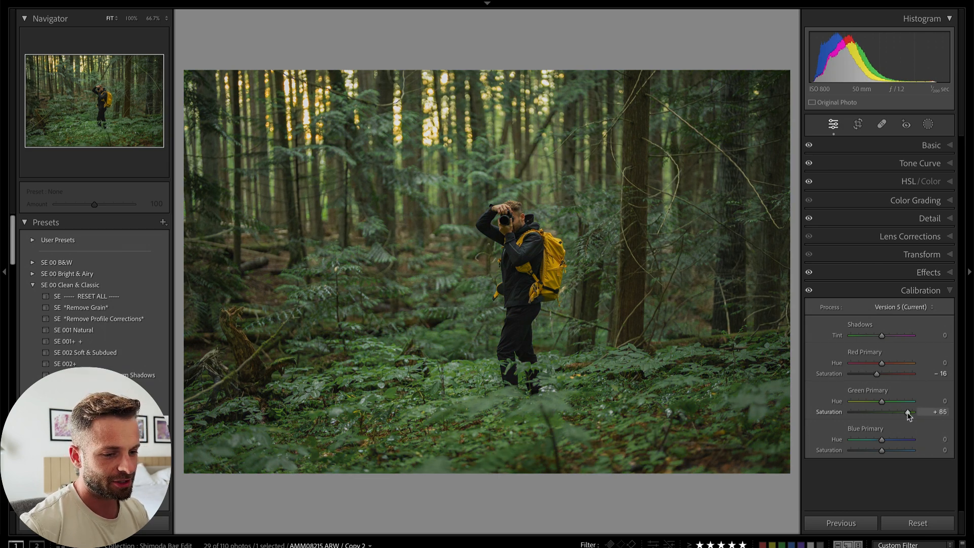
{"action": "left_click", "coordinate": [870, 450]}
{"action": "left_click_drag", "start_coordinate": [871, 450], "coordinate": [804, 465]}
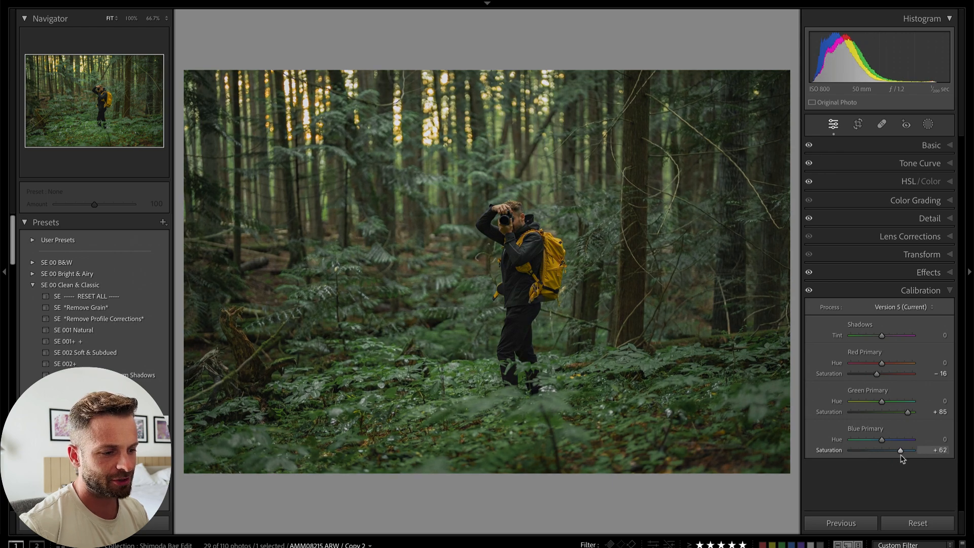
{"action": "left_click", "coordinate": [871, 450]}
{"action": "left_click", "coordinate": [867, 439]}
{"action": "left_click_drag", "start_coordinate": [868, 442], "coordinate": [881, 444]}
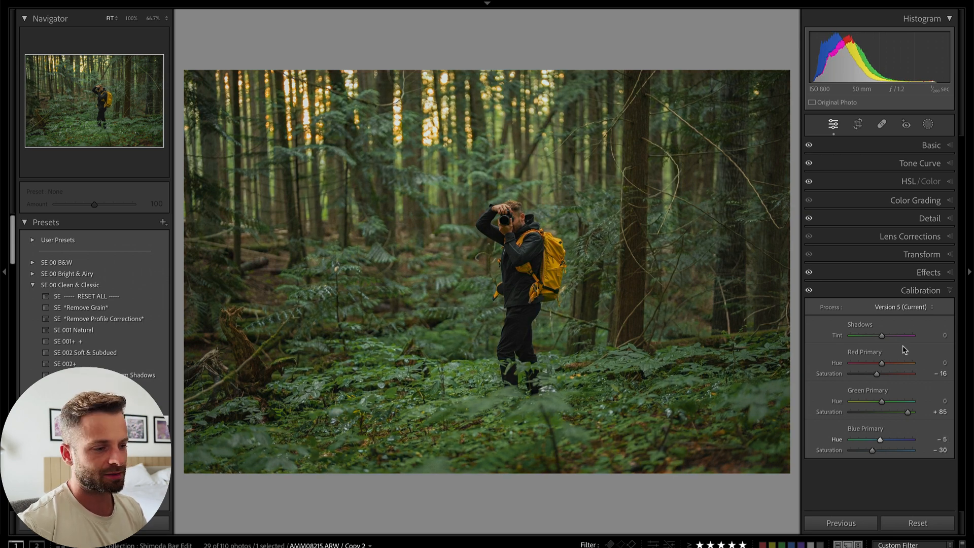
{"action": "left_click", "coordinate": [872, 441]}
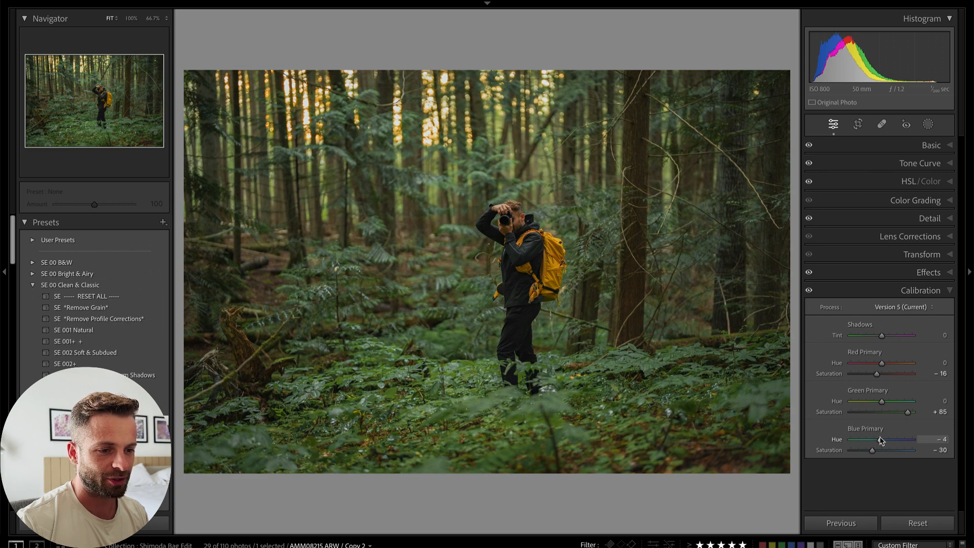
- Set the Calibration Blue Primary hue to -10 and saturation to -68, and compare the result with the unedited photo
{"action": "left_click_drag", "start_coordinate": [879, 436], "coordinate": [877, 437]}
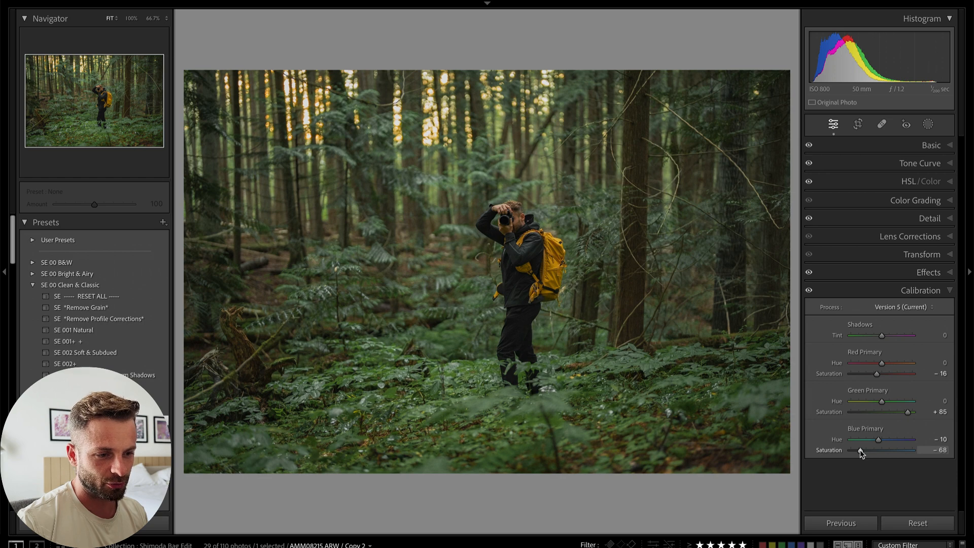
{"action": "left_click", "coordinate": [928, 525]}
{"action": "key", "text": "ctrl+z"}
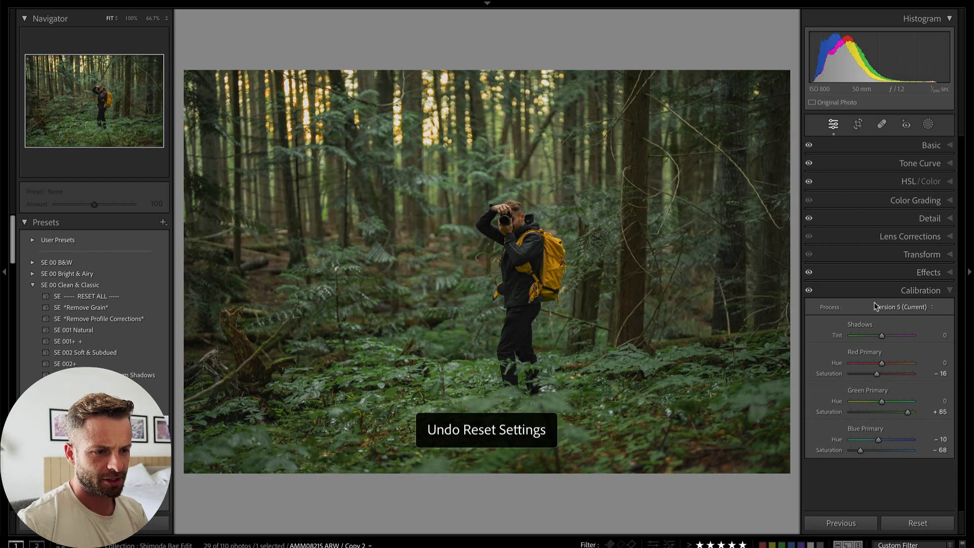
- Set Dehaze to +55 and the white balance temperature to 5,800, and compare the result with the unedited photo
{"action": "left_click", "coordinate": [916, 165]}
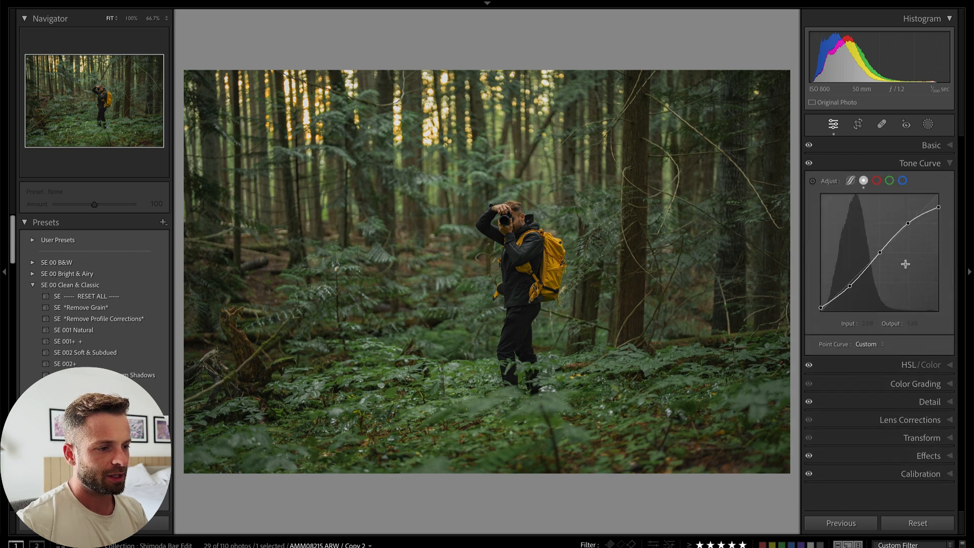
{"action": "left_click", "coordinate": [931, 146]}
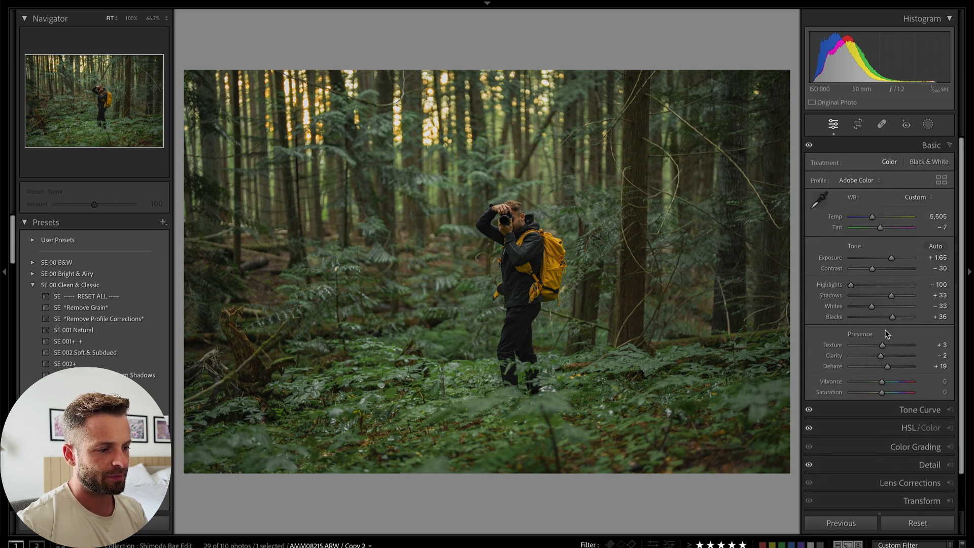
{"action": "left_click_drag", "start_coordinate": [889, 370], "coordinate": [900, 369]}
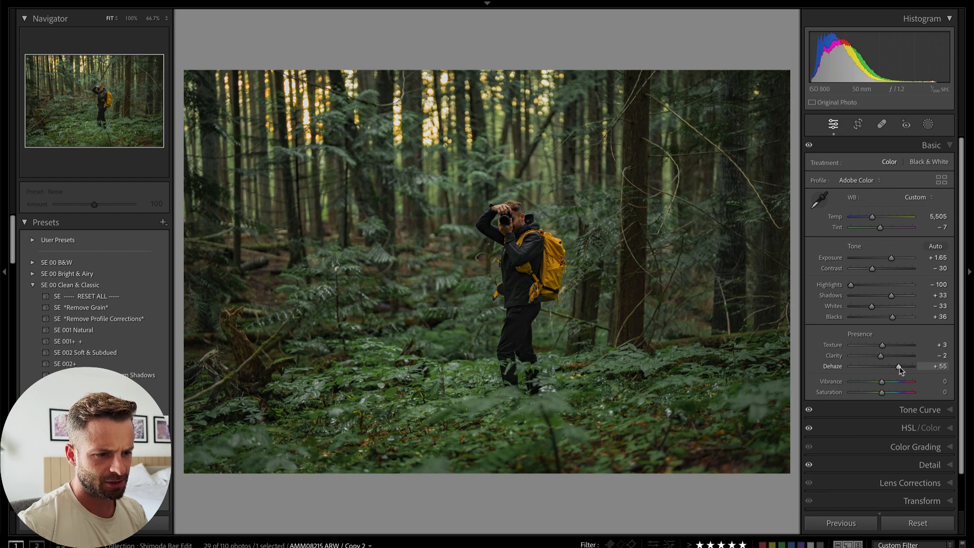
{"action": "left_click", "coordinate": [940, 217]}
{"action": "type", "text": "5800"}
{"action": "key", "text": "Return"}
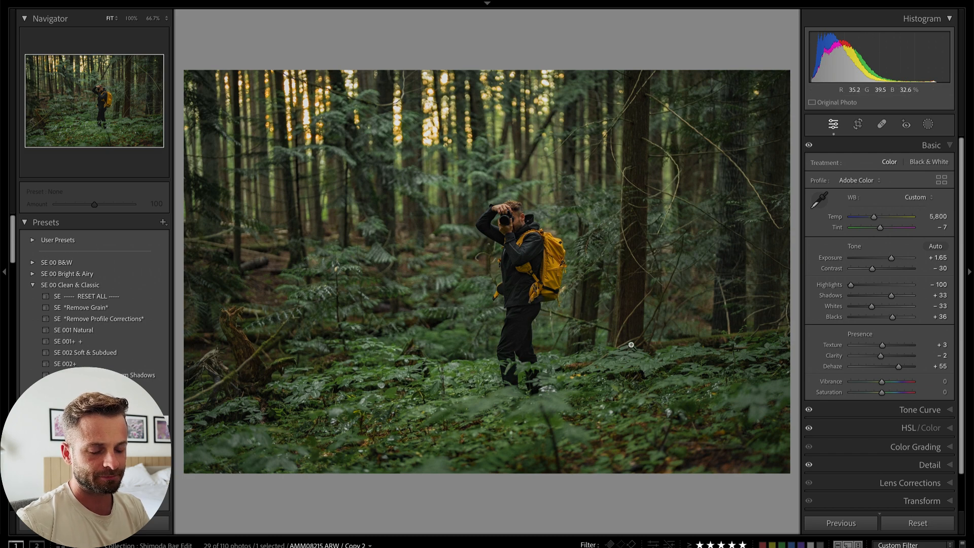
{"action": "left_click", "coordinate": [918, 522]}
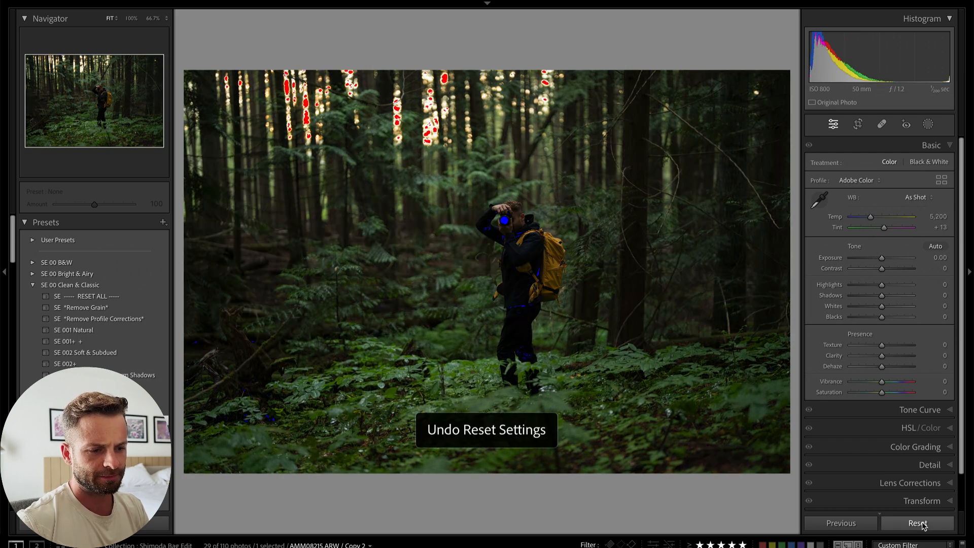
{"action": "key", "text": "ctrl+z"}
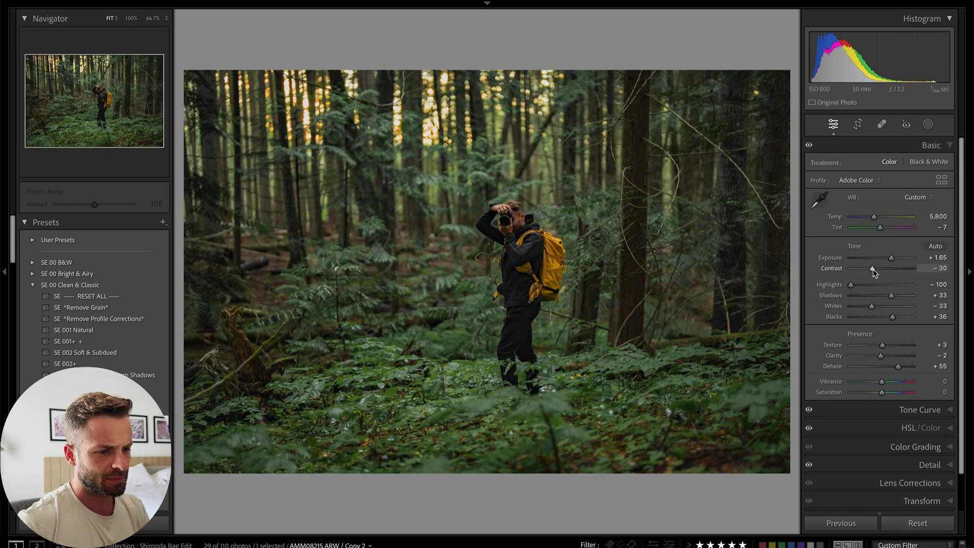
- Set the Green saturation to -65 in the HSL adjustments
{"action": "left_click", "coordinate": [908, 428]}
{"action": "left_click", "coordinate": [857, 200]}
{"action": "mouse_move", "coordinate": [866, 261]}
{"action": "left_mouse_down"}
{"action": "mouse_move", "coordinate": [875, 262]}
{"action": "mouse_move", "coordinate": [840, 263]}
{"action": "mouse_move", "coordinate": [886, 266]}
{"action": "mouse_move", "coordinate": [870, 264]}
{"action": "left_mouse_up"}
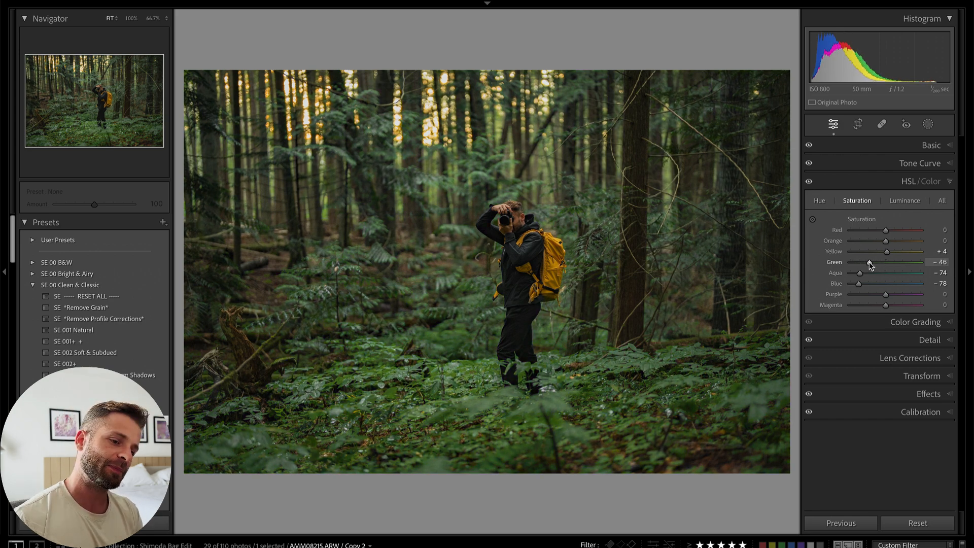
{"action": "left_click_drag", "start_coordinate": [869, 265], "coordinate": [863, 265]}
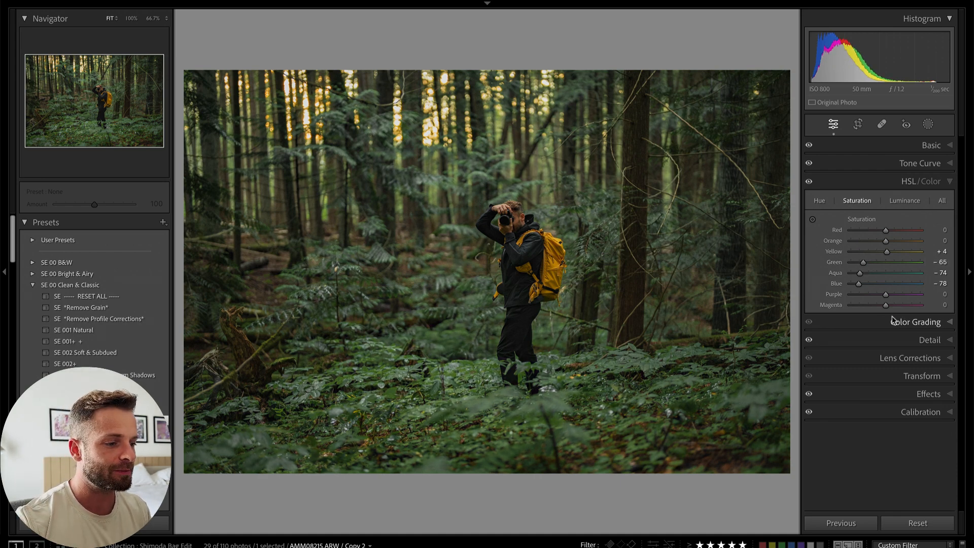
- Color grade the shadows green with hue 94, saturation 12 and luminance -4, and tint the highlights slightly orange
{"action": "left_click", "coordinate": [916, 321]}
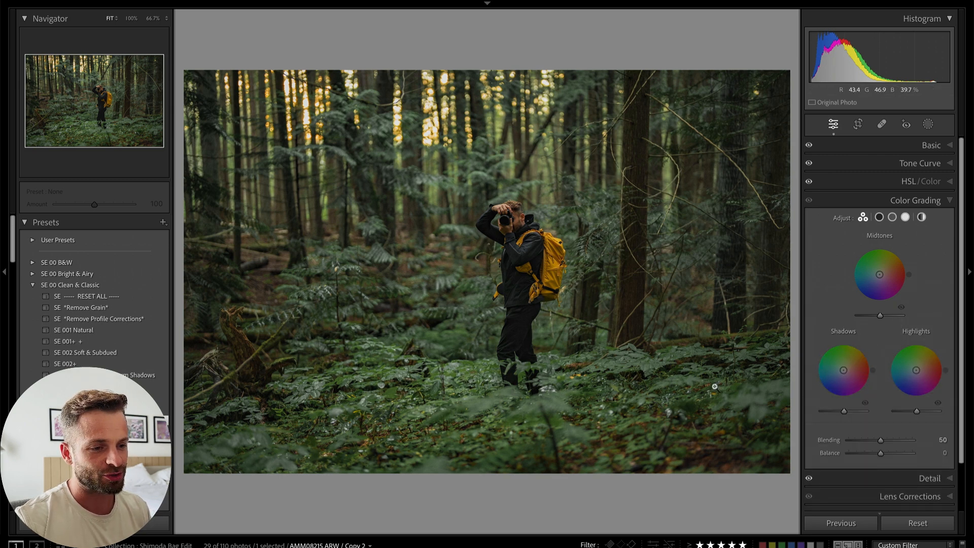
{"action": "left_click_drag", "start_coordinate": [872, 370], "coordinate": [843, 367]}
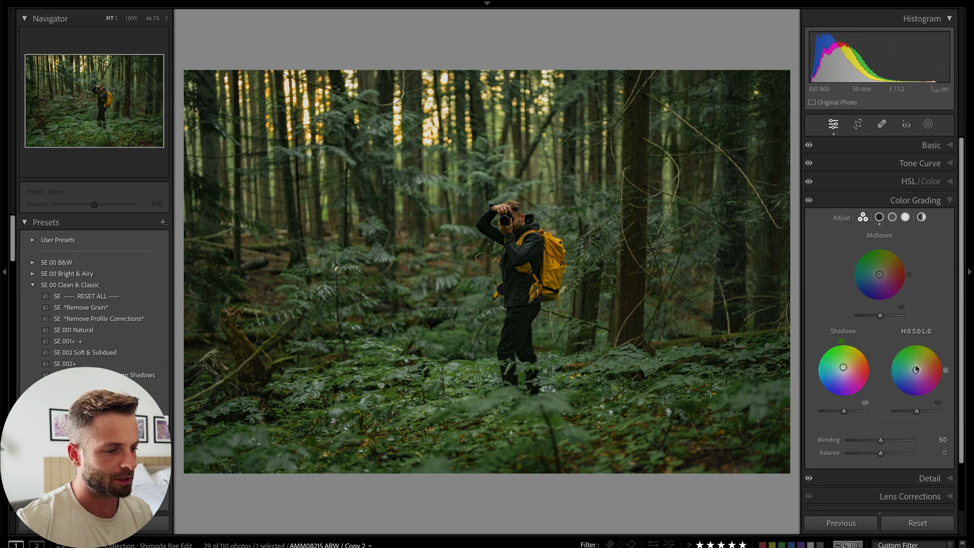
{"action": "mouse_move", "coordinate": [844, 411]}
{"action": "left_mouse_down"}
{"action": "mouse_move", "coordinate": [833, 412]}
{"action": "mouse_move", "coordinate": [844, 415]}
{"action": "left_mouse_up"}
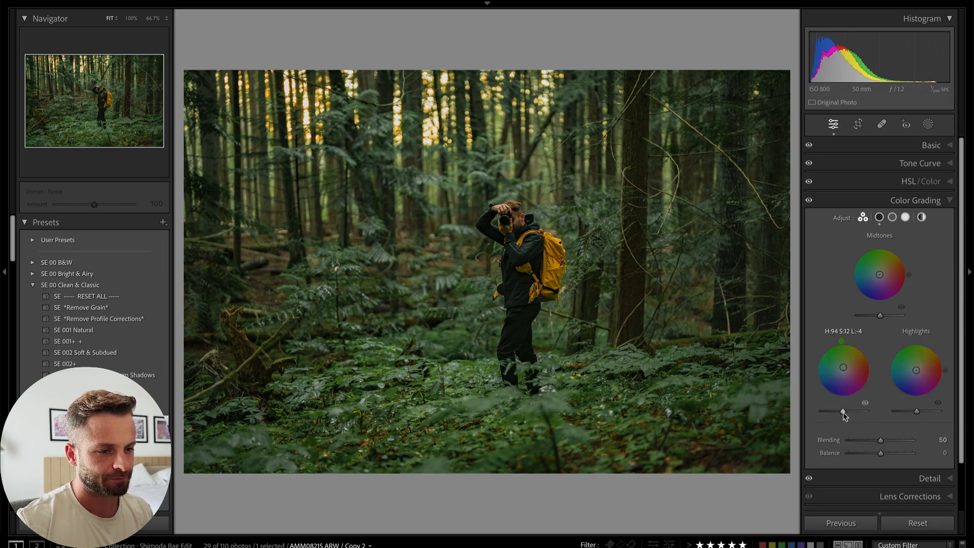
{"action": "left_click_drag", "start_coordinate": [916, 371], "coordinate": [920, 368]}
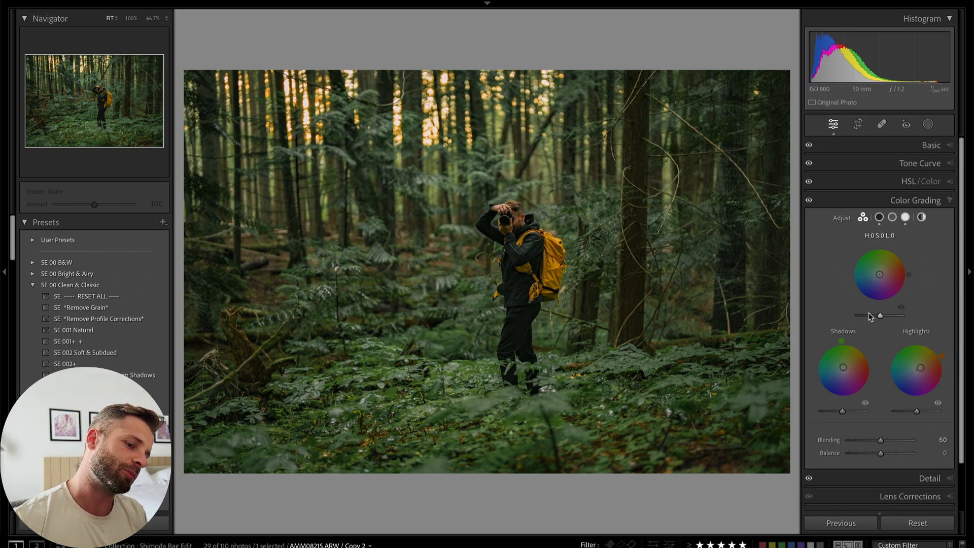
{"action": "key", "text": "equal"}
{"action": "key", "text": "minus"}
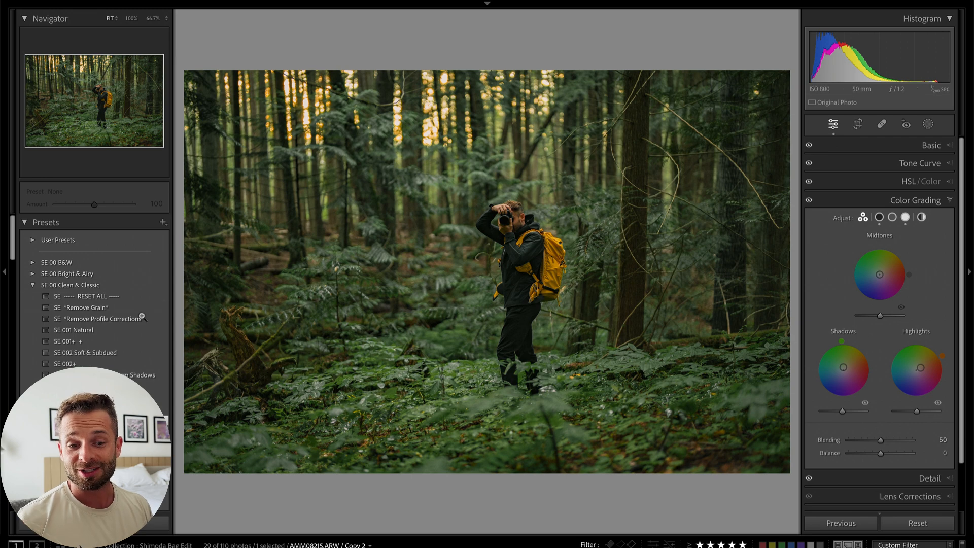
- Collapse the open preset groups and apply the 00 Vintage AI Bloom preset from the SE AI Engine Toolkit
{"action": "left_click", "coordinate": [33, 285]}
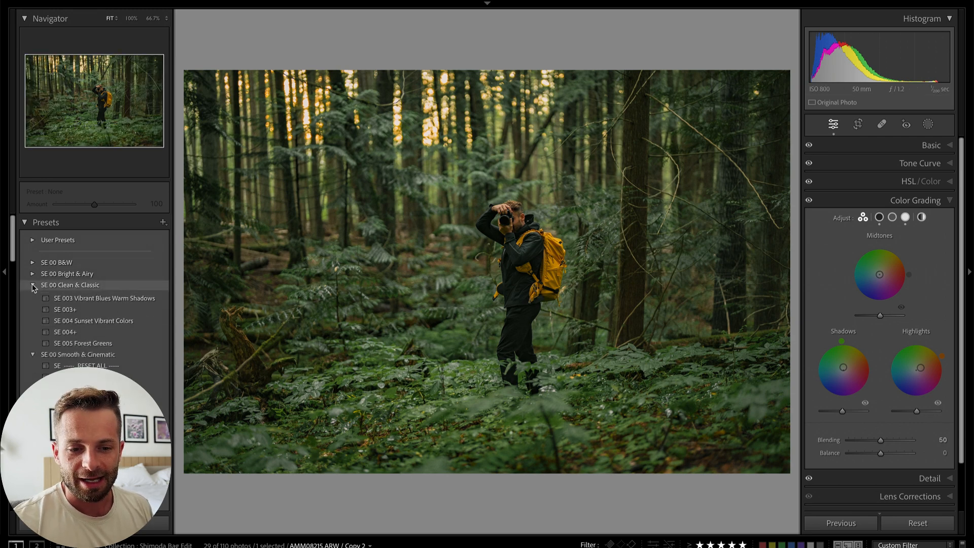
{"action": "left_click", "coordinate": [32, 296]}
{"action": "left_click", "coordinate": [32, 296]}
{"action": "left_click", "coordinate": [32, 307]}
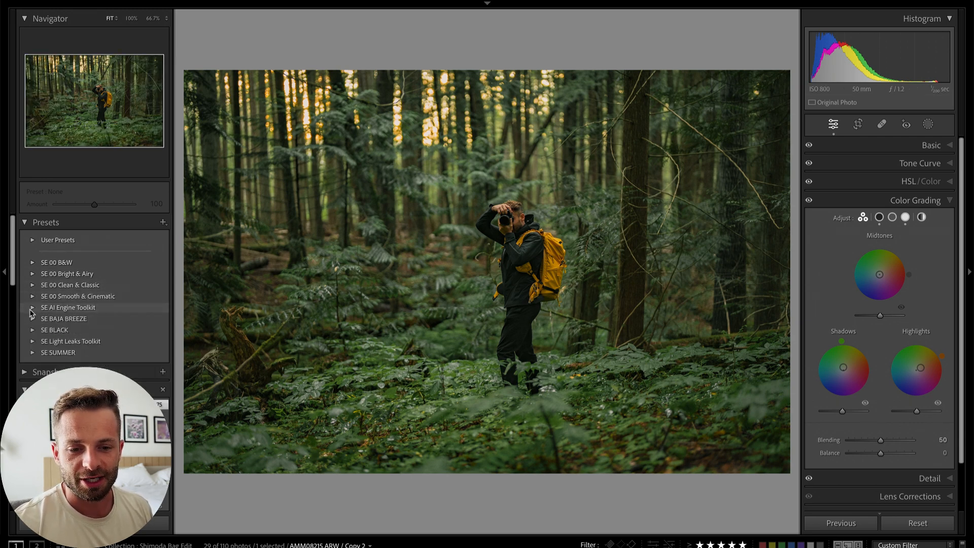
{"action": "scroll", "coordinate": [131, 369], "scroll_direction": "down", "scroll_amount": 3}
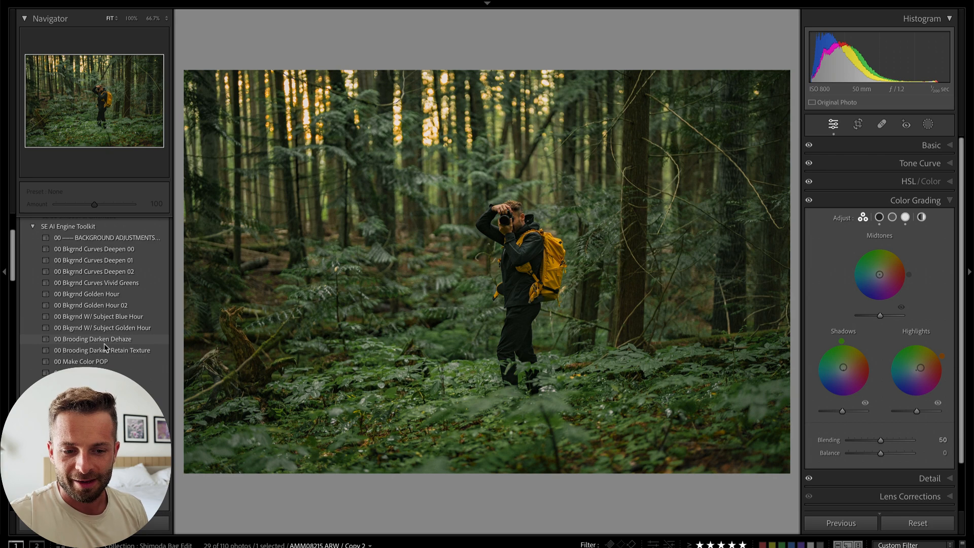
{"action": "scroll", "coordinate": [84, 334], "scroll_direction": "down", "scroll_amount": 4}
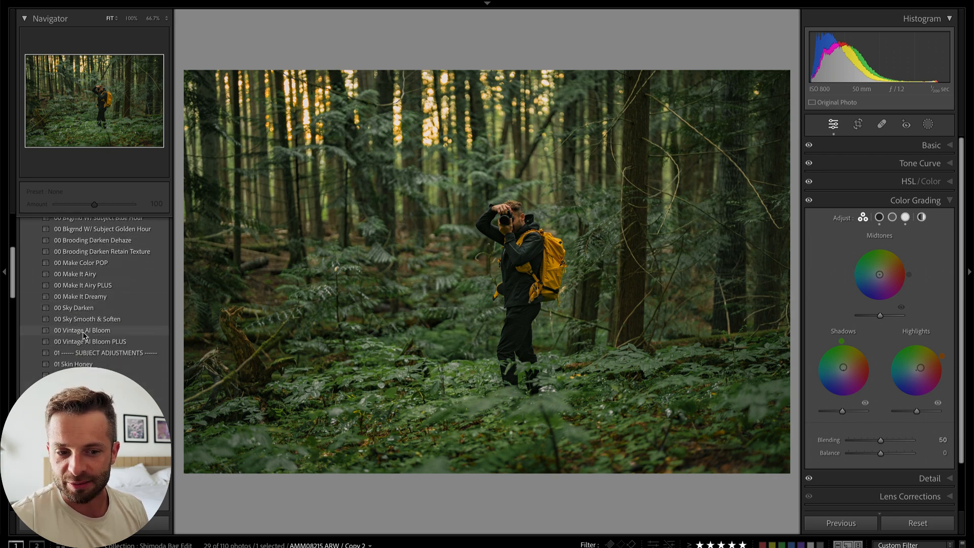
{"action": "left_click", "coordinate": [84, 335]}
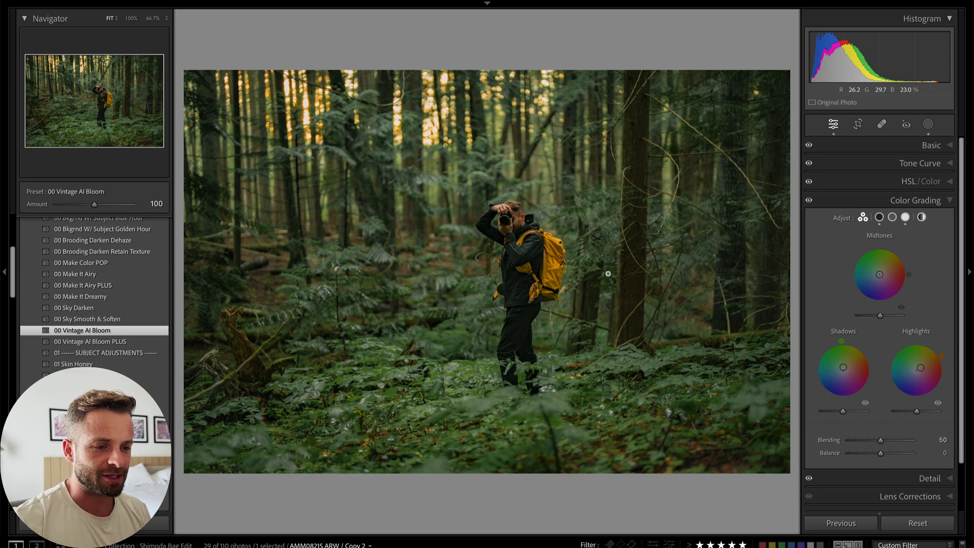
- Inspect the background mask added by the Vintage AI Bloom preset and set the preset amount to 78
{"action": "key", "text": "k"}
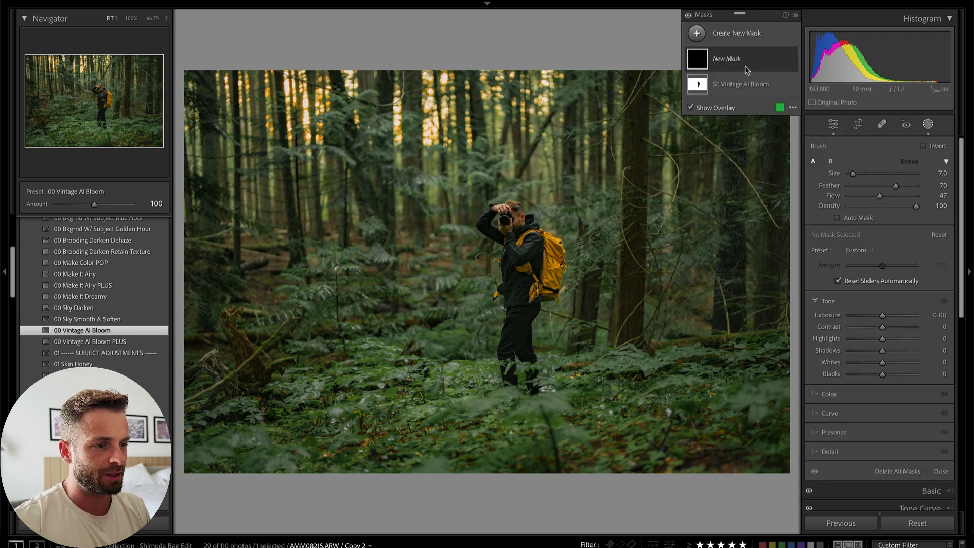
{"action": "left_click", "coordinate": [733, 85]}
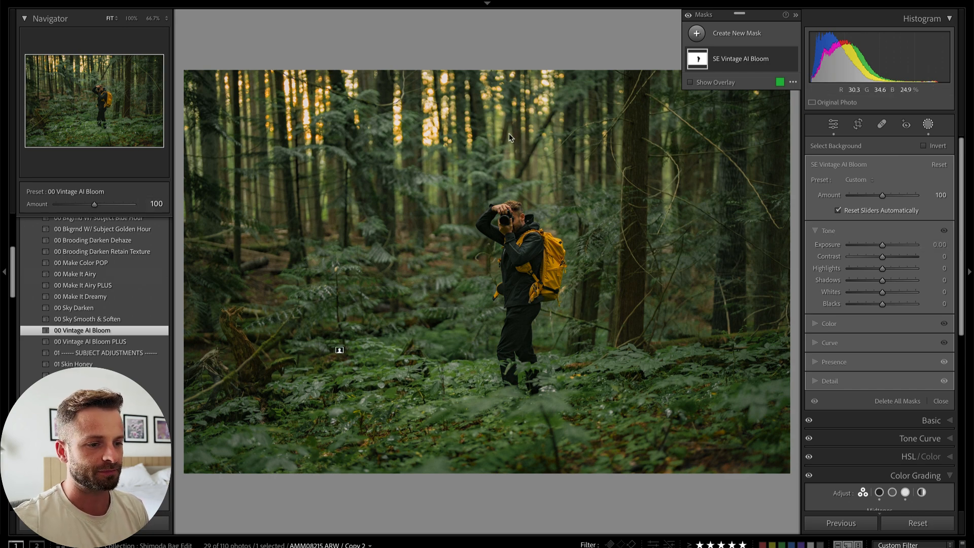
{"action": "left_click_drag", "start_coordinate": [94, 204], "coordinate": [86, 252]}
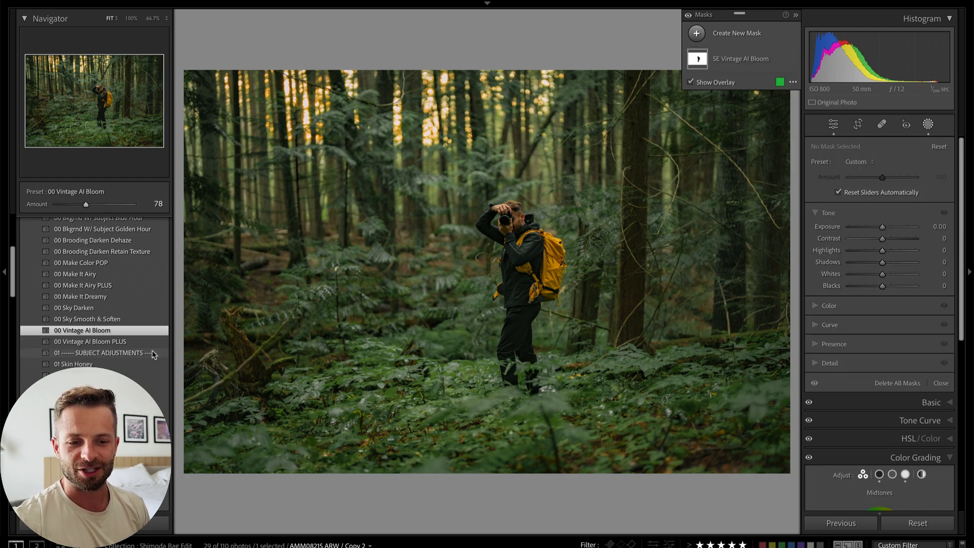
- Apply the 00 Vintage AI Bloom PLUS preset at amount 48 and compare the result with the unedited photo
{"action": "left_click", "coordinate": [122, 342]}
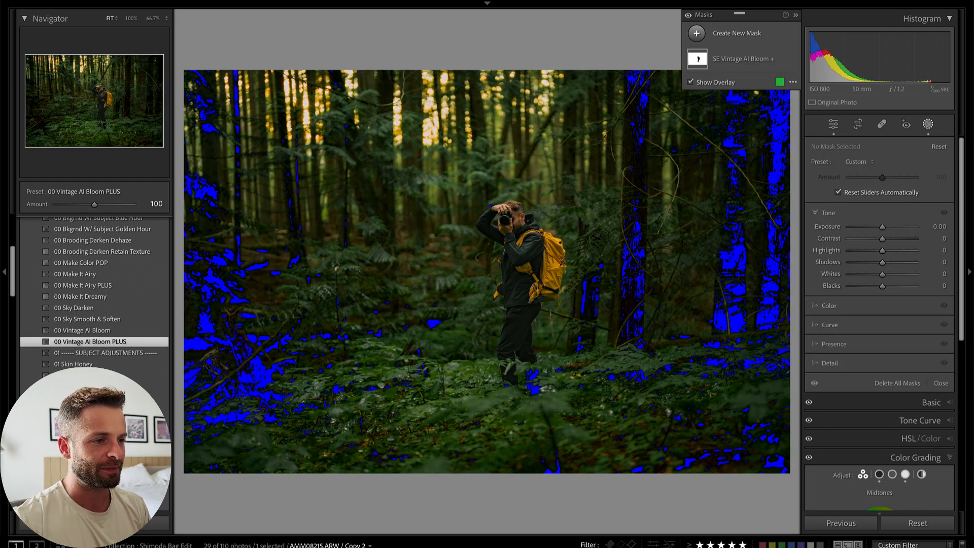
{"action": "left_click", "coordinate": [795, 14]}
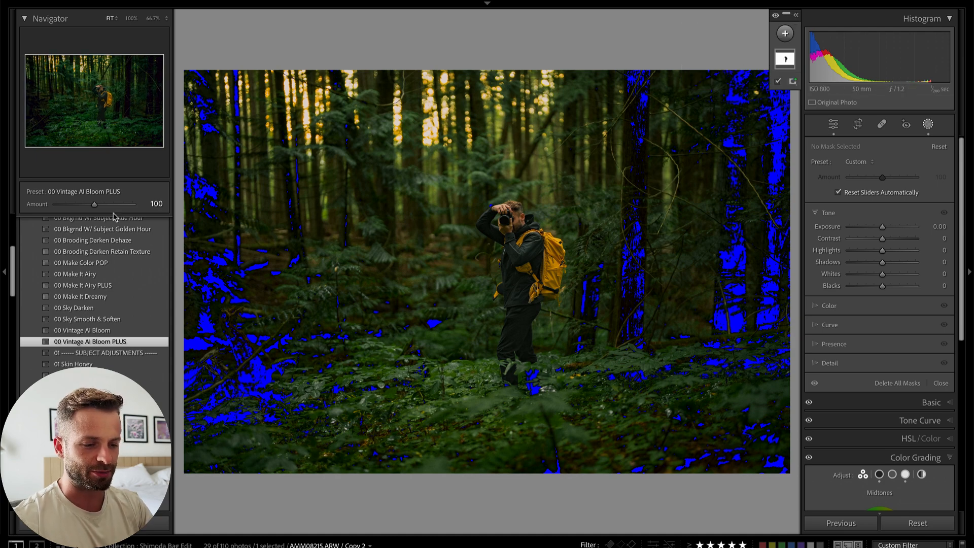
{"action": "left_click_drag", "start_coordinate": [94, 204], "coordinate": [75, 208]}
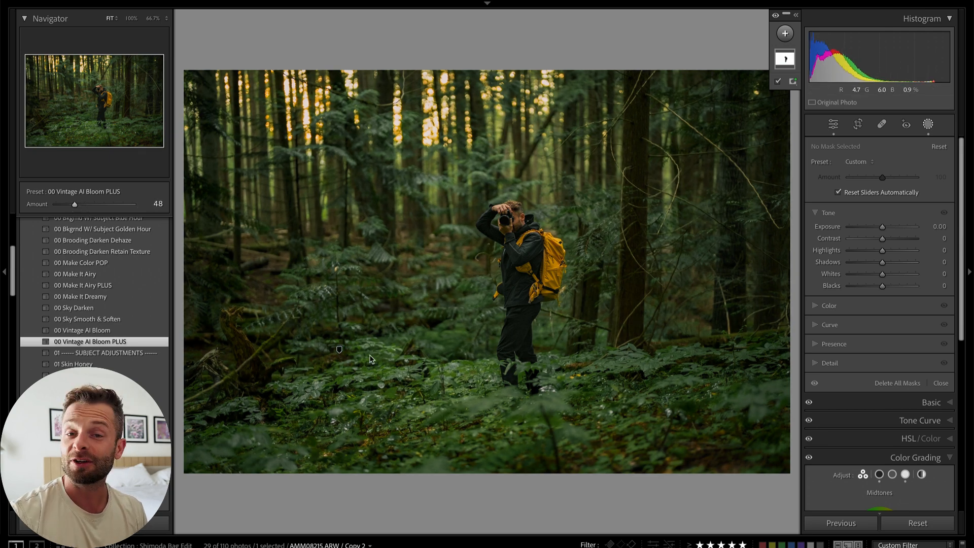
{"action": "key", "text": "shift+w"}
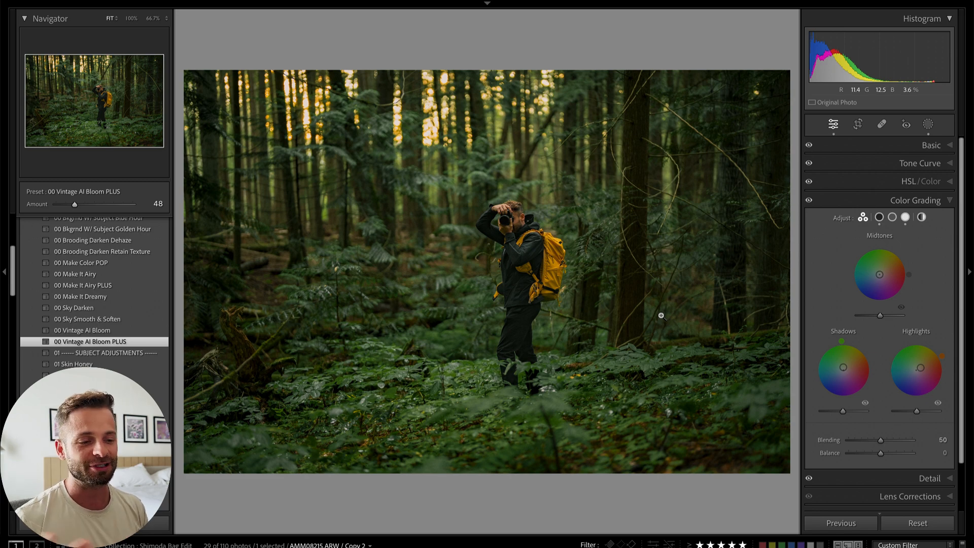
{"action": "left_click", "coordinate": [906, 522]}
{"action": "key", "text": "ctrl+z"}
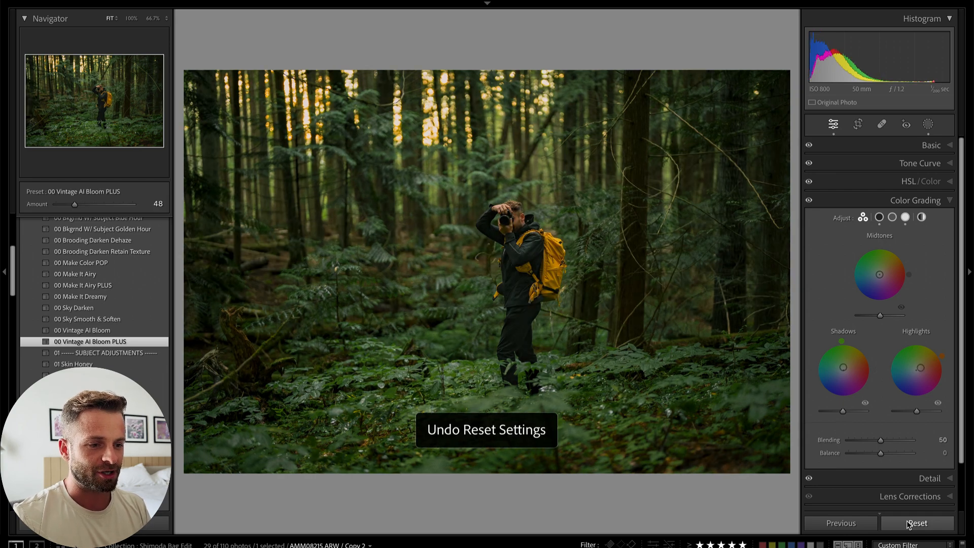
- Reset all edits and apply the SE 005 Forest Greens preset from SE 00 Clean & Classic with a raised exposure
{"action": "left_click", "coordinate": [945, 525]}
{"action": "scroll", "coordinate": [27, 319], "scroll_direction": "up", "scroll_amount": 8}
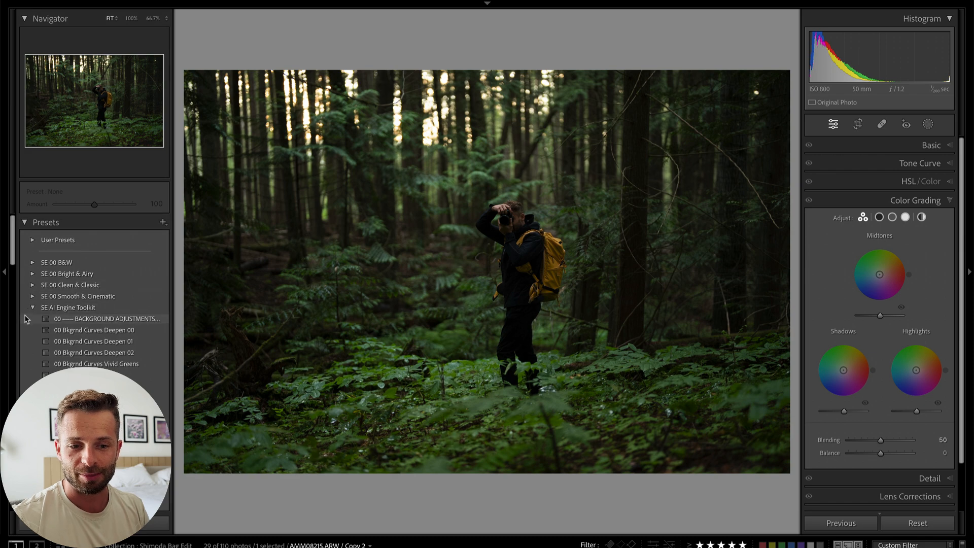
{"action": "left_click", "coordinate": [33, 285]}
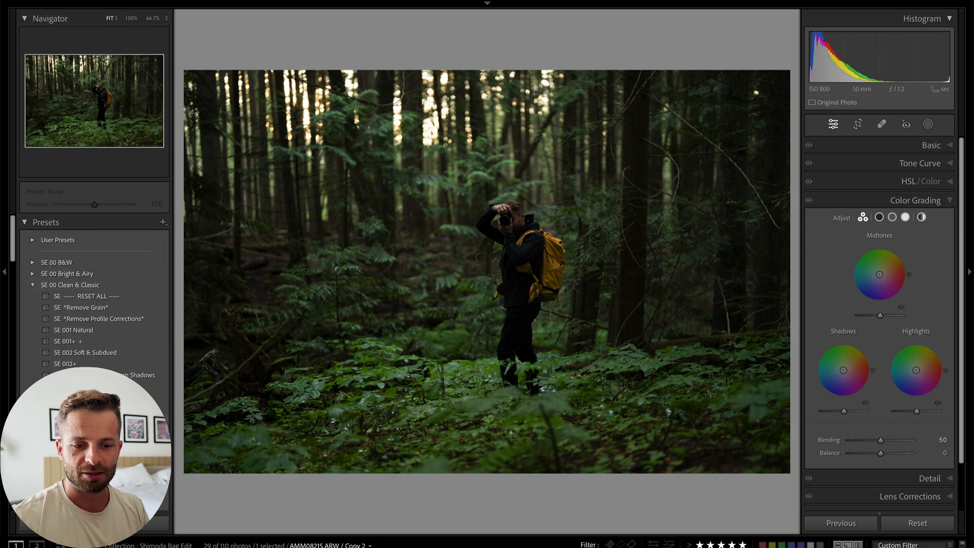
{"action": "left_click", "coordinate": [81, 420]}
{"action": "key", "text": "shift+equal"}
{"action": "key", "text": "shift+equal"}
{"action": "key", "text": "shift+equal"}
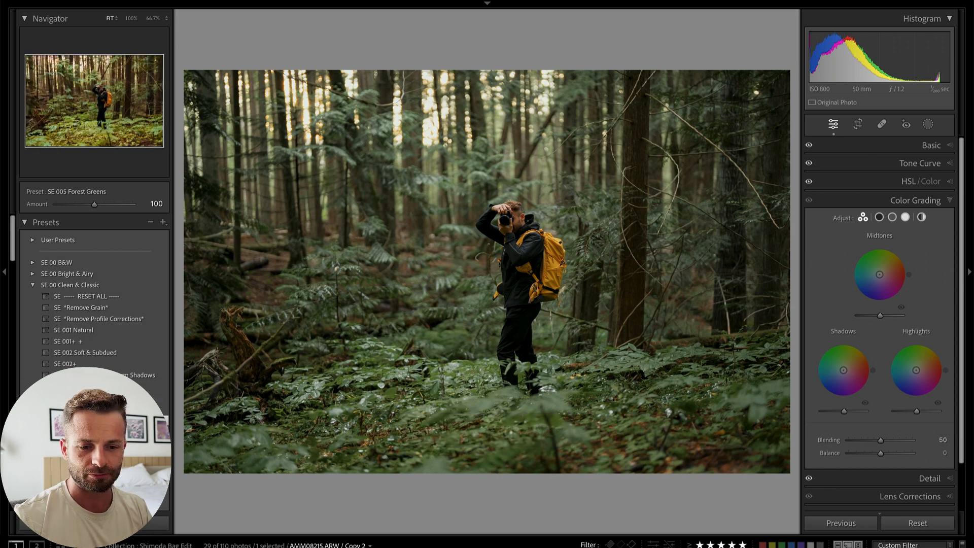
- Apply the 00 Vintage AI Bloom PLUS preset from the SE AI Engine Toolkit and set its amount to 64
{"action": "scroll", "coordinate": [94, 304], "scroll_direction": "down", "scroll_amount": 5}
{"action": "scroll", "coordinate": [107, 369], "scroll_direction": "down", "scroll_amount": 3}
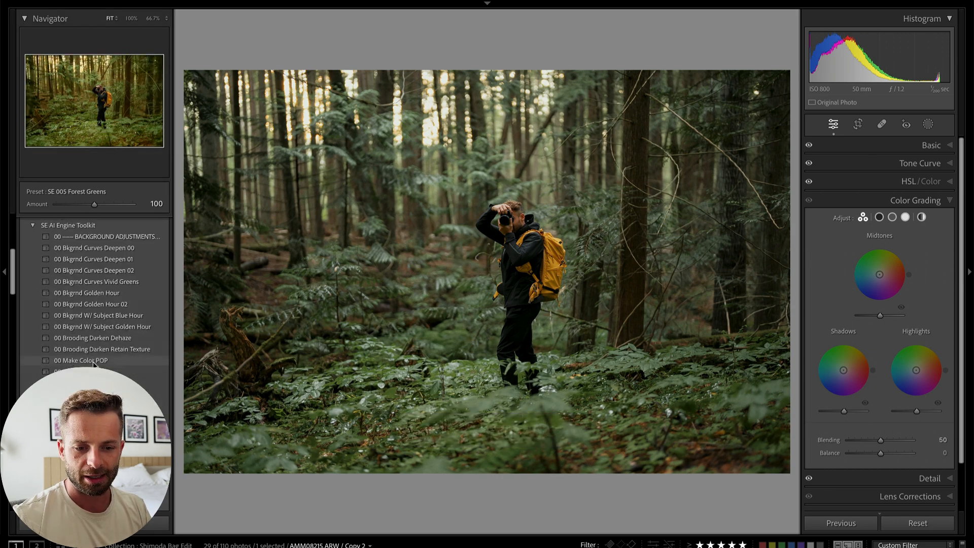
{"action": "left_click", "coordinate": [96, 404]}
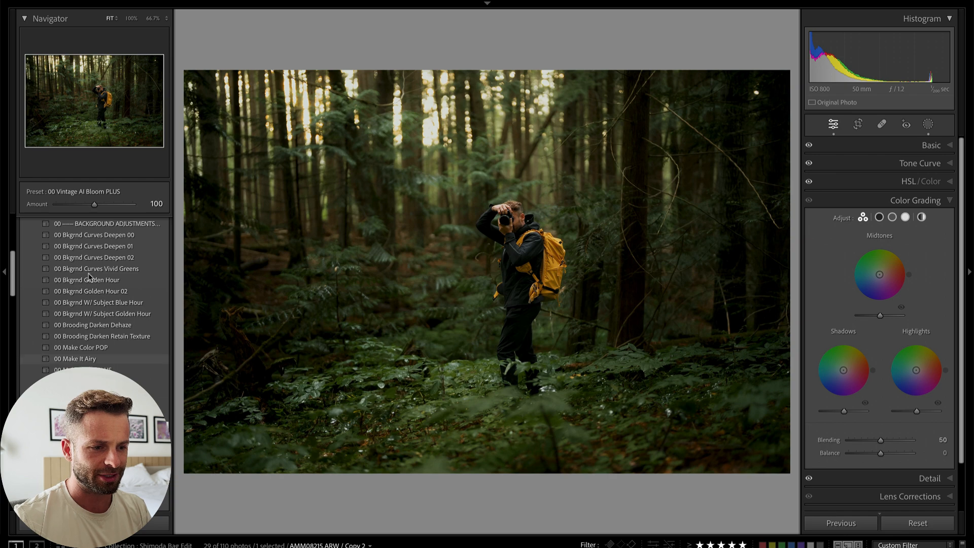
{"action": "left_click", "coordinate": [79, 205]}
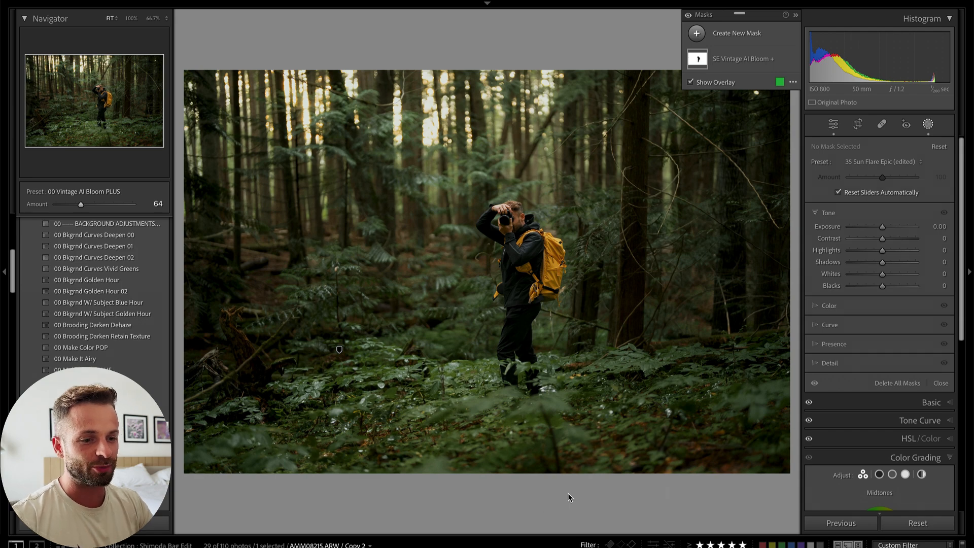
- Add a wide radial gradient mask over the bright gaps between the trees above and behind the photographer
{"action": "key", "text": "shift+m"}
{"action": "left_click_drag", "start_coordinate": [367, 90], "coordinate": [626, 185]}
{"action": "mouse_move", "coordinate": [414, 133]}
{"action": "left_mouse_down"}
{"action": "mouse_move", "coordinate": [437, 133]}
{"action": "mouse_move", "coordinate": [418, 141]}
{"action": "left_mouse_up"}
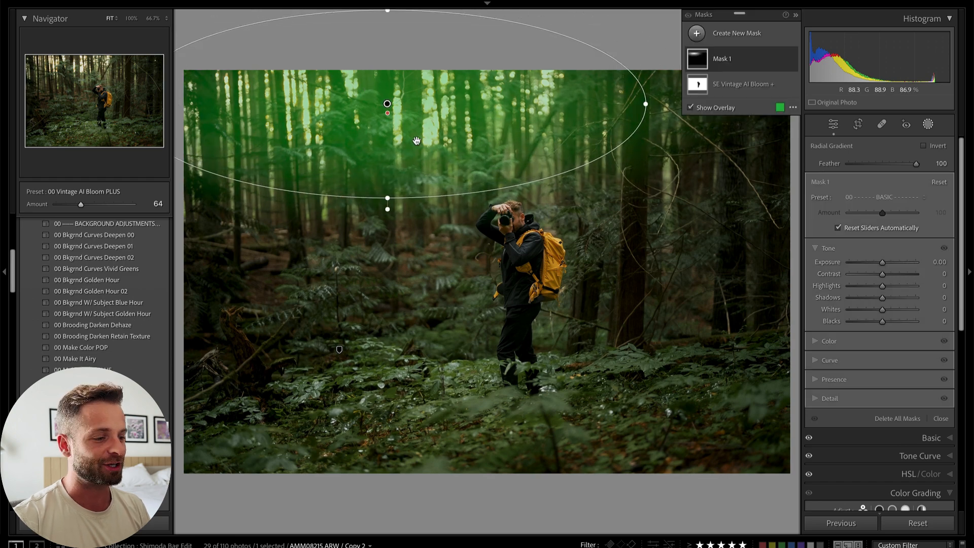
- Apply the 35 Sun Flare Epic preset to the radial gradient mask and review its colour and tone settings
{"action": "left_click", "coordinate": [886, 198]}
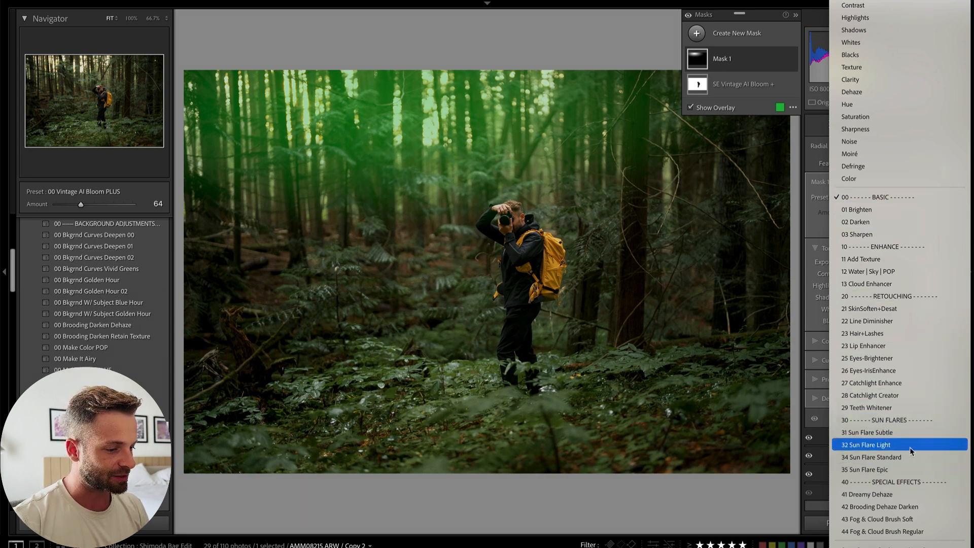
{"action": "left_click", "coordinate": [883, 470]}
{"action": "left_click", "coordinate": [815, 340]}
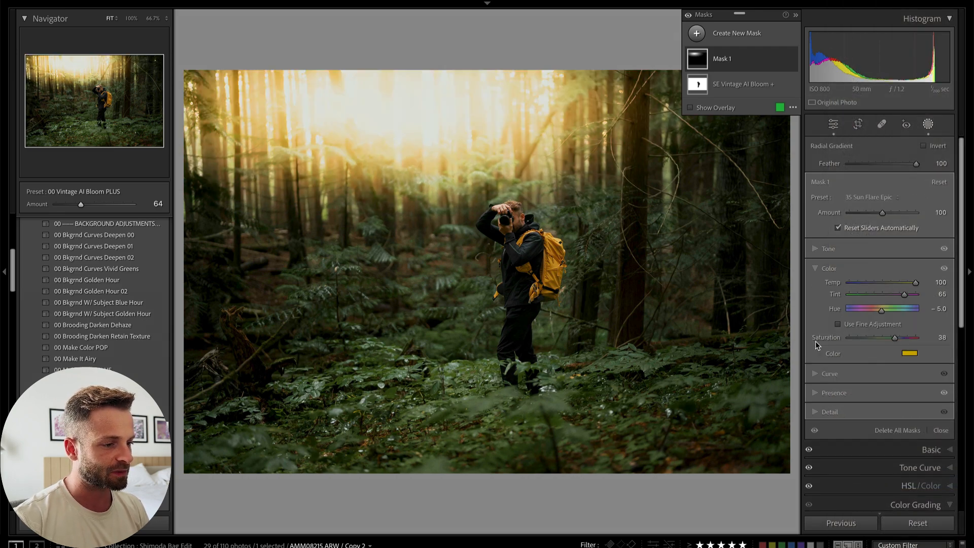
{"action": "left_click", "coordinate": [910, 354]}
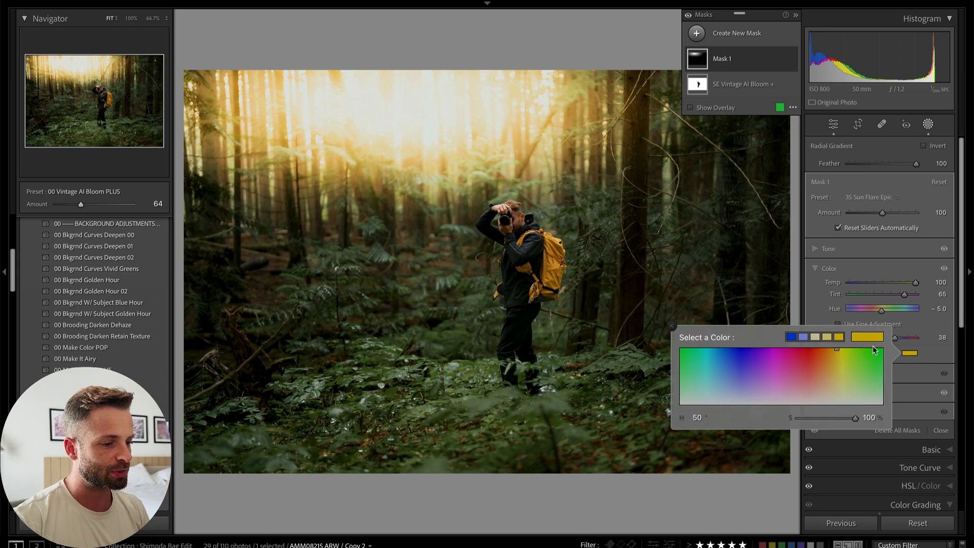
{"action": "left_click", "coordinate": [850, 324]}
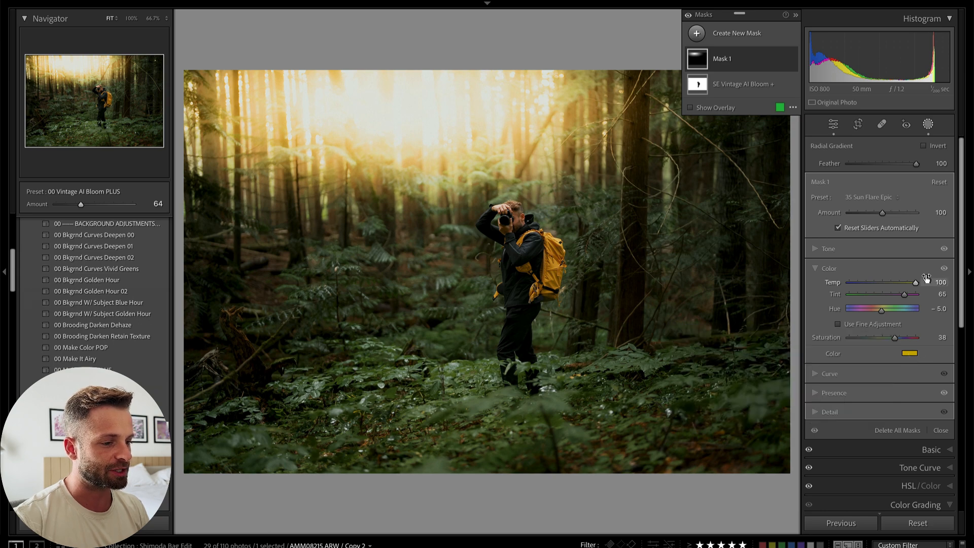
{"action": "left_click", "coordinate": [819, 250]}
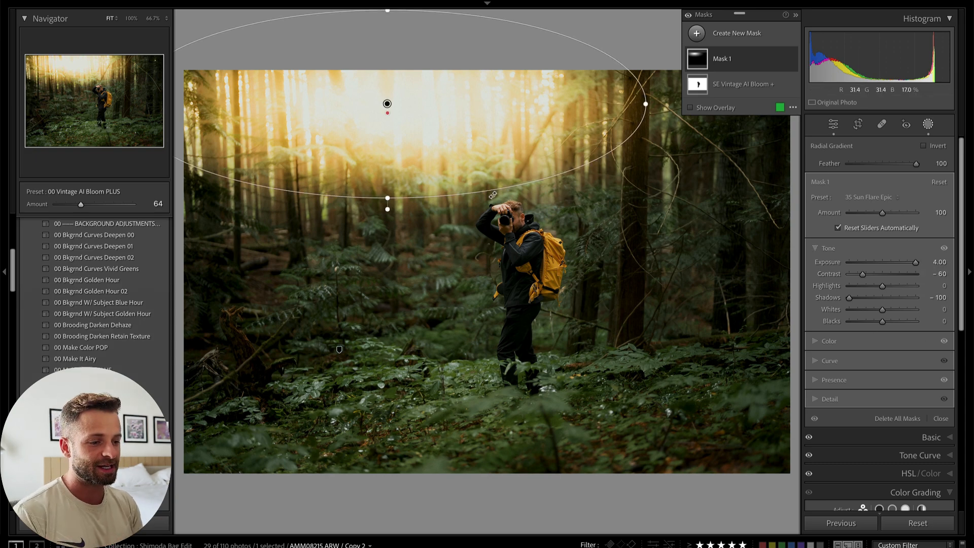
- Set the radial mask's preset amount to 5, and delete and restore the mask to compare the glow
{"action": "mouse_move", "coordinate": [855, 211]}
{"action": "left_mouse_down"}
{"action": "mouse_move", "coordinate": [889, 213]}
{"action": "mouse_move", "coordinate": [850, 217]}
{"action": "left_mouse_up"}
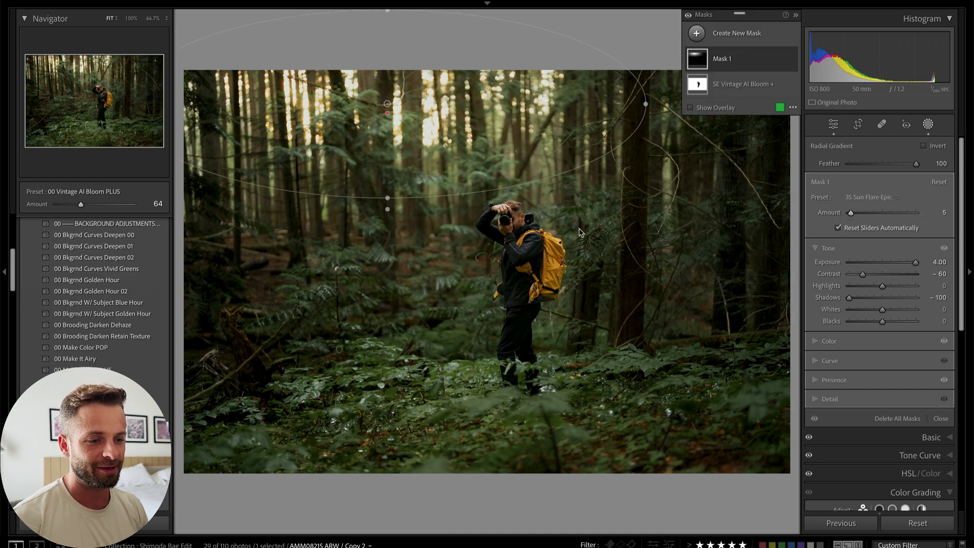
{"action": "key", "text": "Delete"}
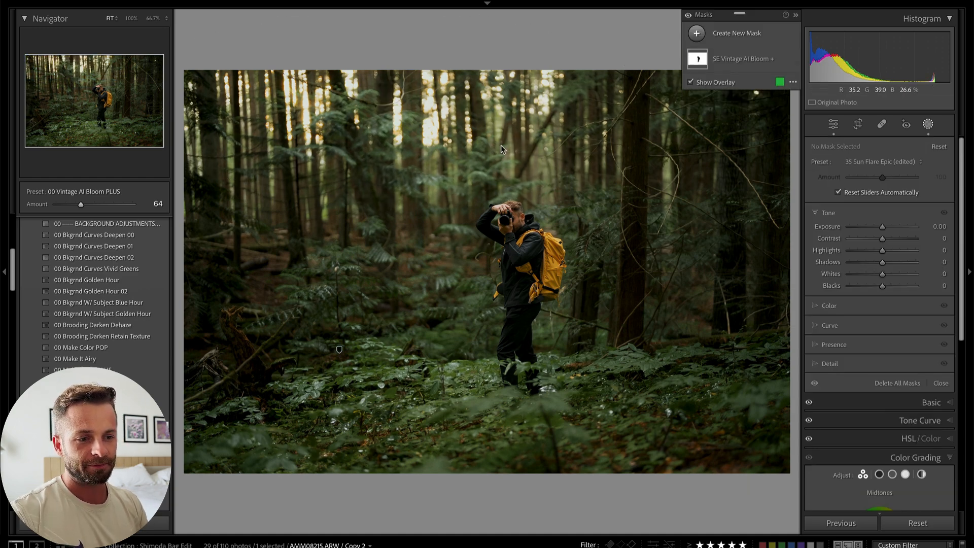
{"action": "key", "text": "ctrl+z"}
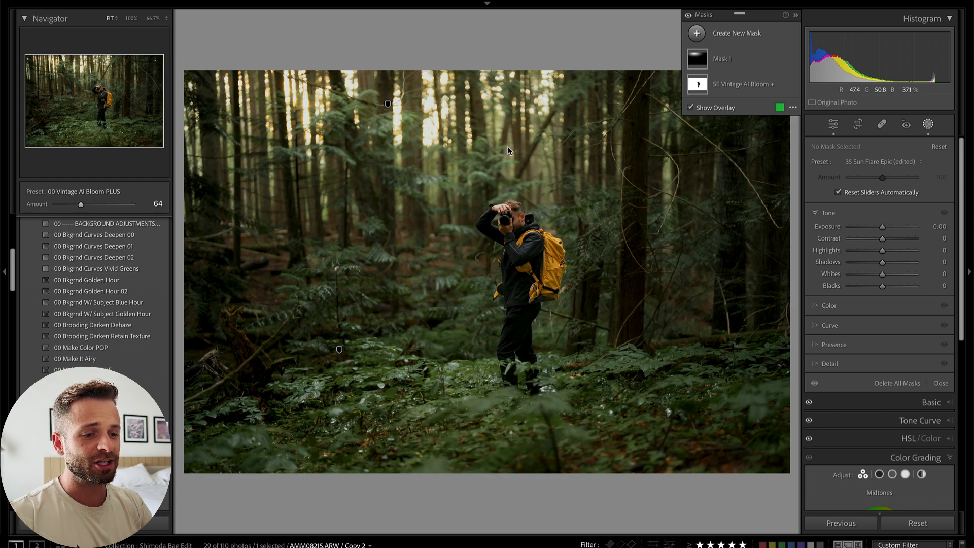
- Paint a new brush-mask light ray from size 5 at the bright tree gap to size 34 at the photo's bottom edge, just right of the photographer
{"action": "key", "text": "k"}
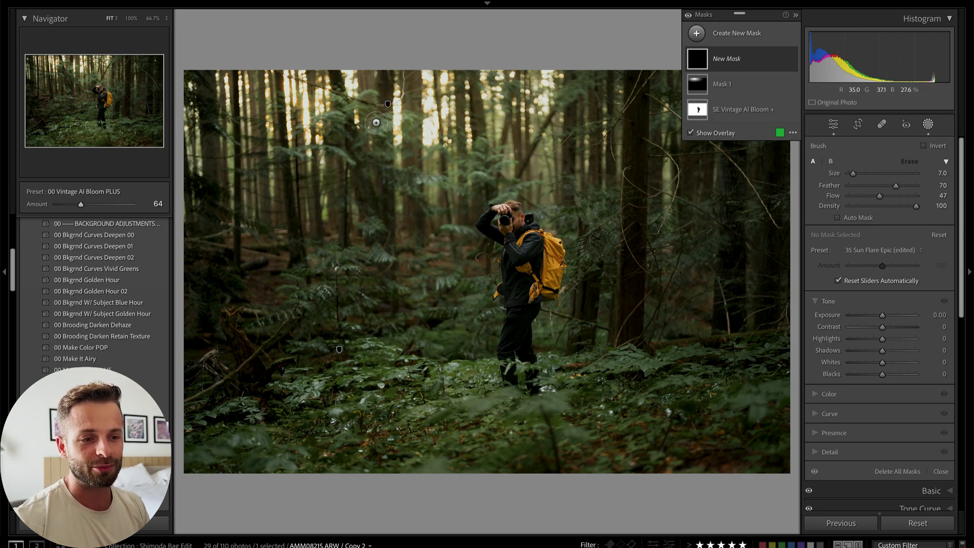
{"action": "left_click", "coordinate": [399, 107]}
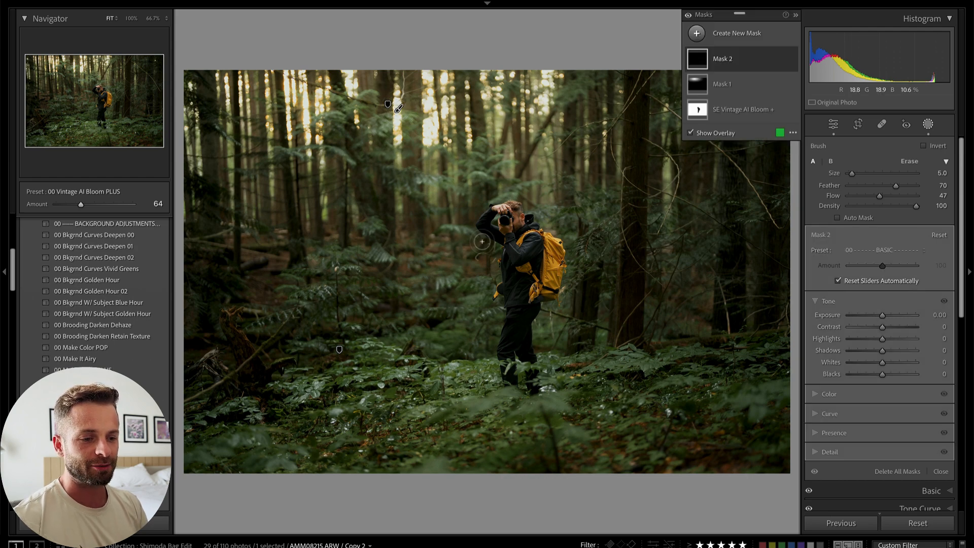
{"action": "scroll", "coordinate": [482, 241], "scroll_direction": "up", "scroll_amount": 10}
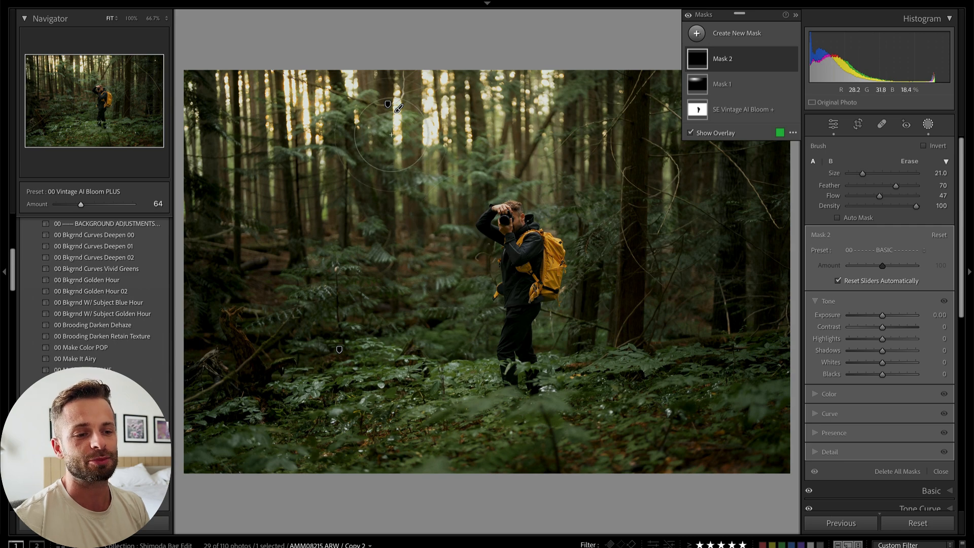
{"action": "scroll", "coordinate": [471, 289], "scroll_direction": "up", "scroll_amount": 4}
{"action": "scroll", "coordinate": [471, 289], "scroll_direction": "down", "scroll_amount": 7}
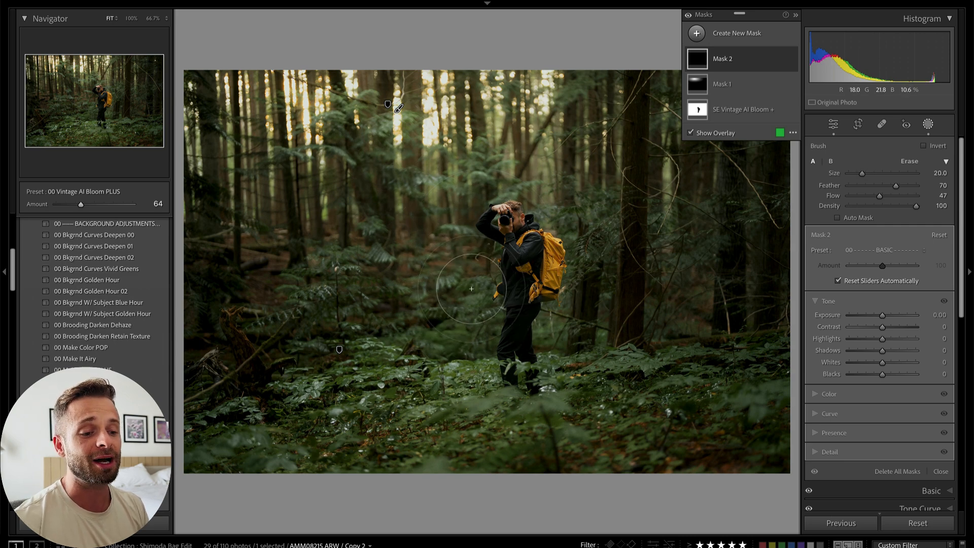
{"action": "scroll", "coordinate": [609, 478], "scroll_direction": "up", "scroll_amount": 1}
{"action": "scroll", "coordinate": [609, 479], "scroll_direction": "up", "scroll_amount": 10}
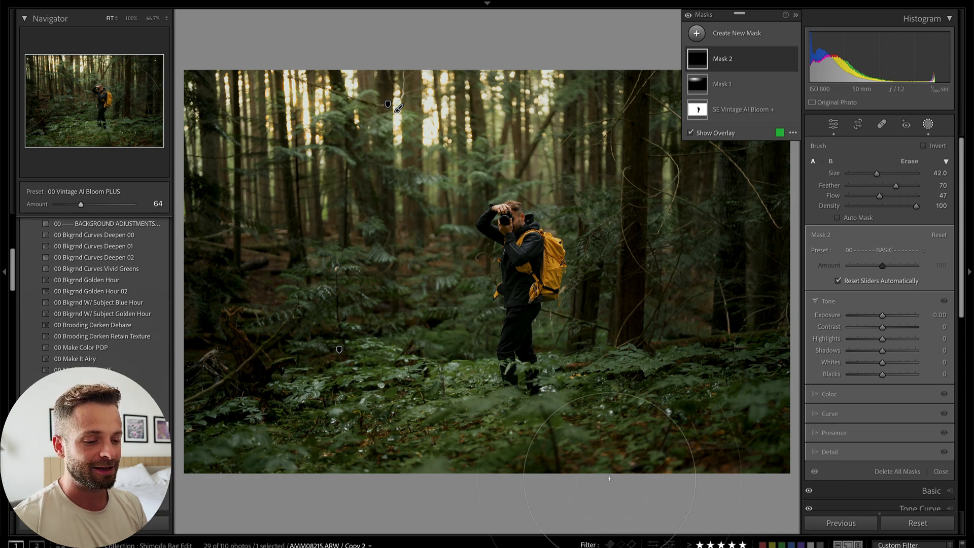
{"action": "scroll", "coordinate": [609, 478], "scroll_direction": "down", "scroll_amount": 3}
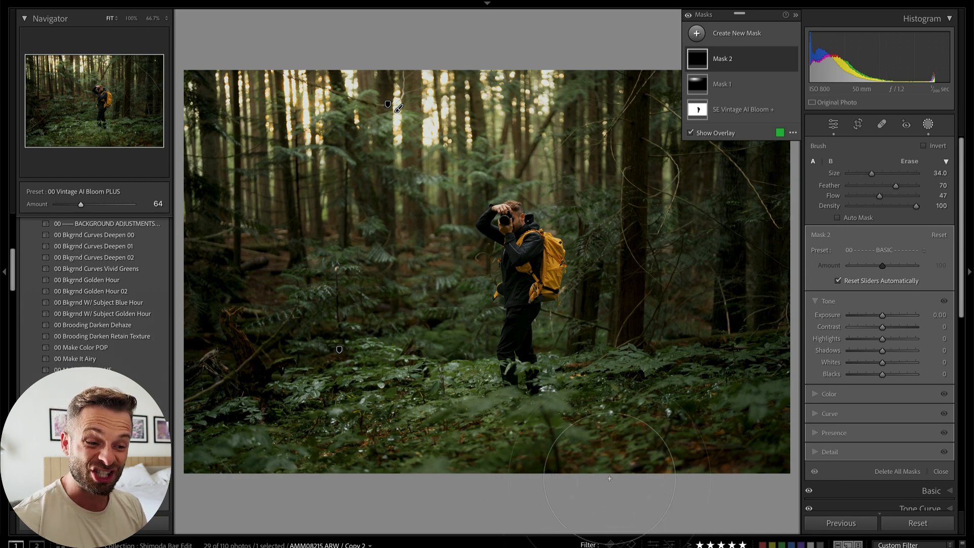
{"action": "left_click", "coordinate": [609, 478], "text": "shift"}
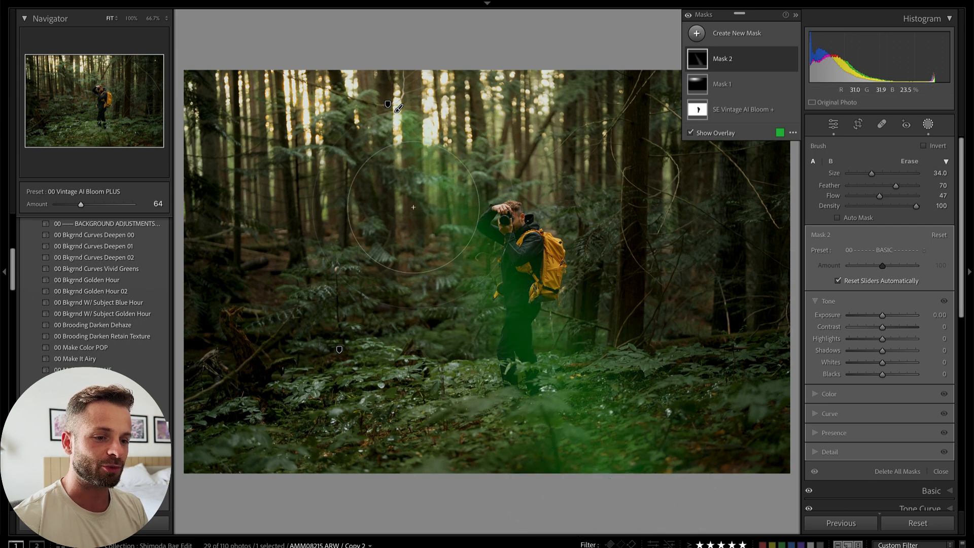
- Add a second straight, widening light ray to the brush mask, from the bright gap to the photo's lower-right corner
{"action": "scroll", "coordinate": [637, 509], "scroll_direction": "down", "scroll_amount": 5}
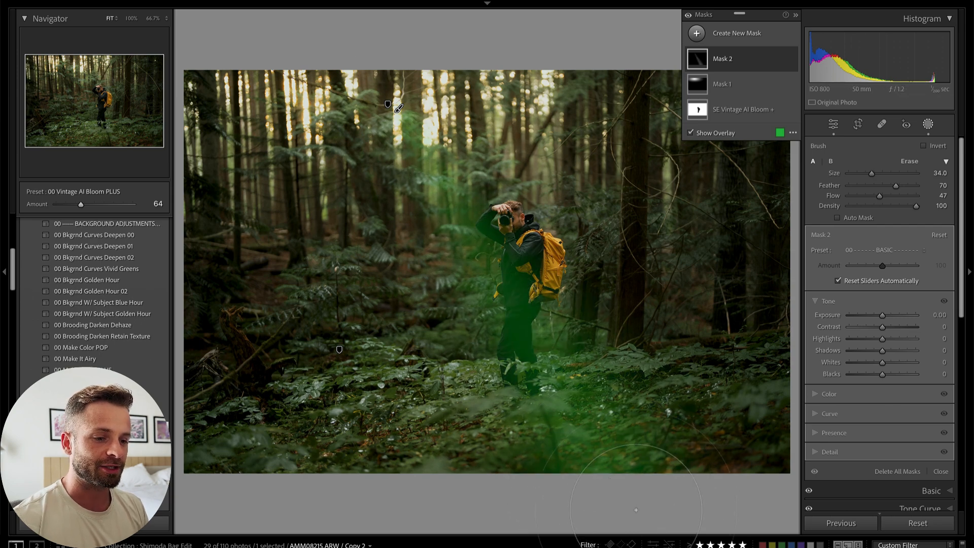
{"action": "scroll", "coordinate": [500, 212], "scroll_direction": "down", "scroll_amount": 4}
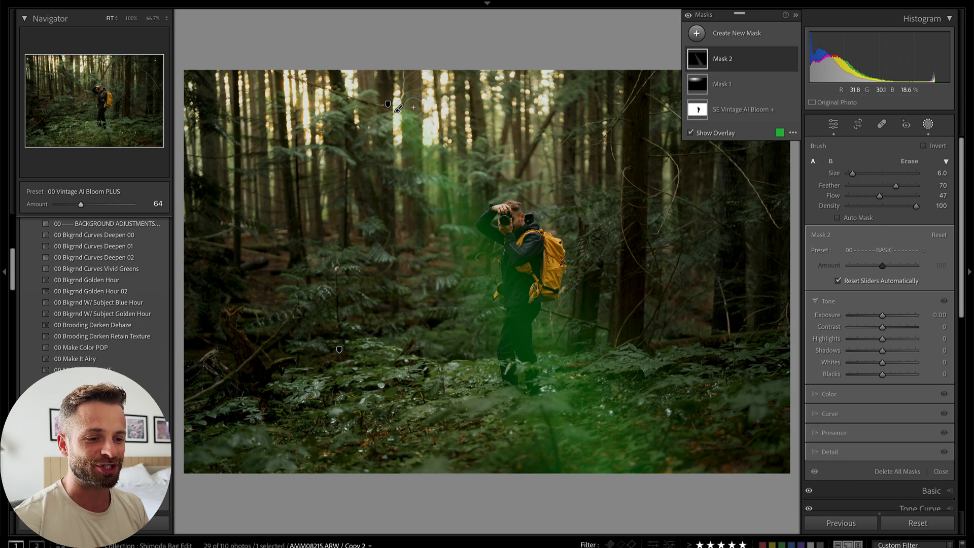
{"action": "scroll", "coordinate": [645, 289], "scroll_direction": "up", "scroll_amount": 10}
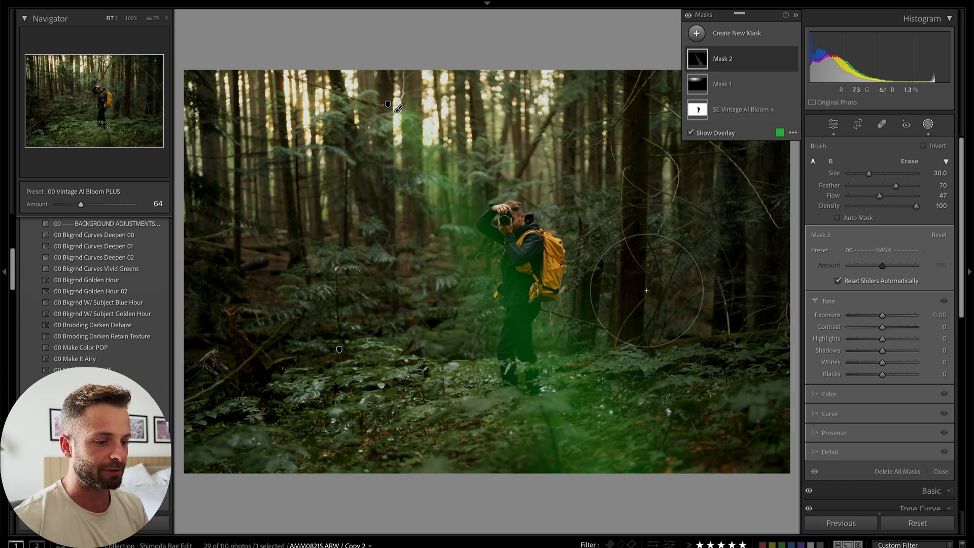
{"action": "scroll", "coordinate": [779, 431], "scroll_direction": "down", "scroll_amount": 3}
{"action": "left_click", "coordinate": [779, 431], "text": "shift"}
- Paint a third widening ray to the photo's right edge, undoing the first stroke and repainting it lower at brush size 25
{"action": "scroll", "coordinate": [482, 127], "scroll_direction": "down", "scroll_amount": 7}
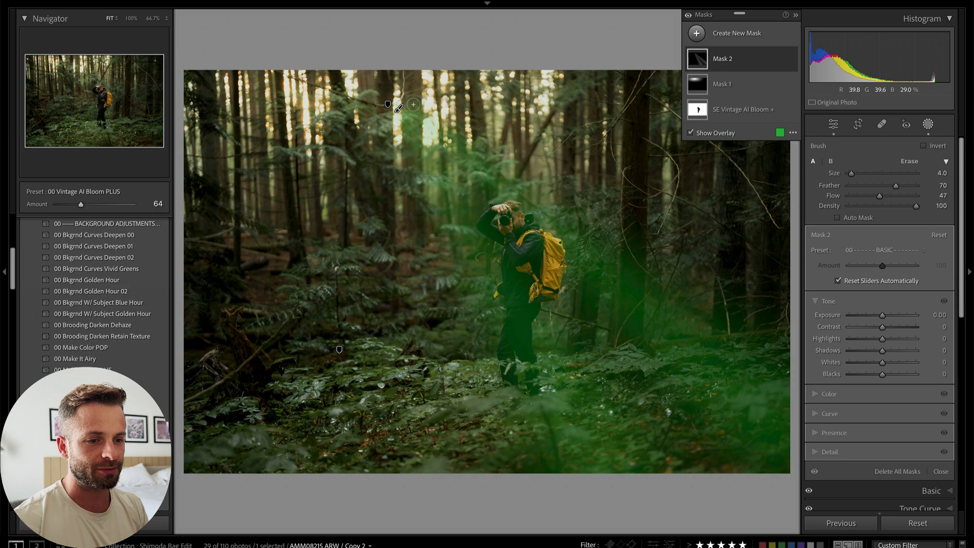
{"action": "scroll", "coordinate": [480, 166], "scroll_direction": "up", "scroll_amount": 5}
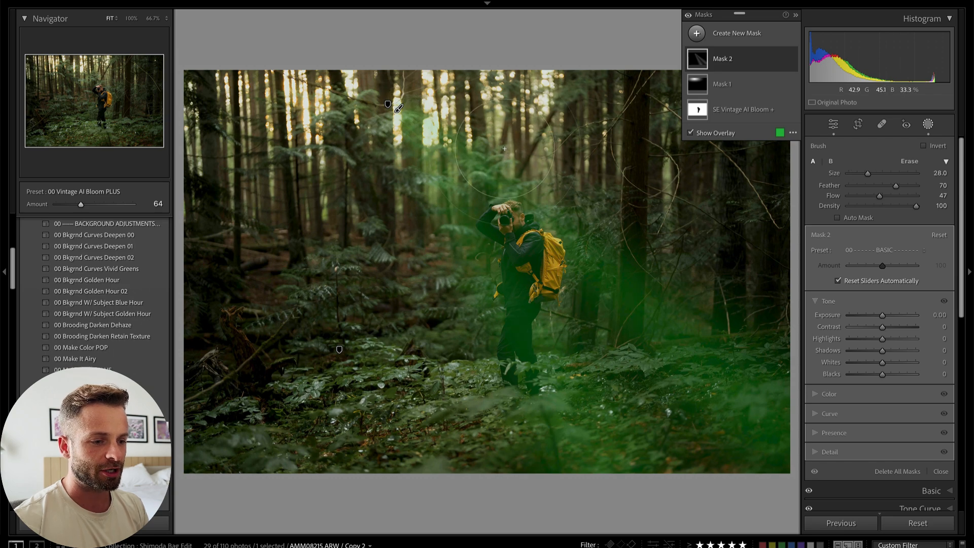
{"action": "left_click", "coordinate": [788, 243], "text": "shift"}
{"action": "key", "text": "ctrl+z"}
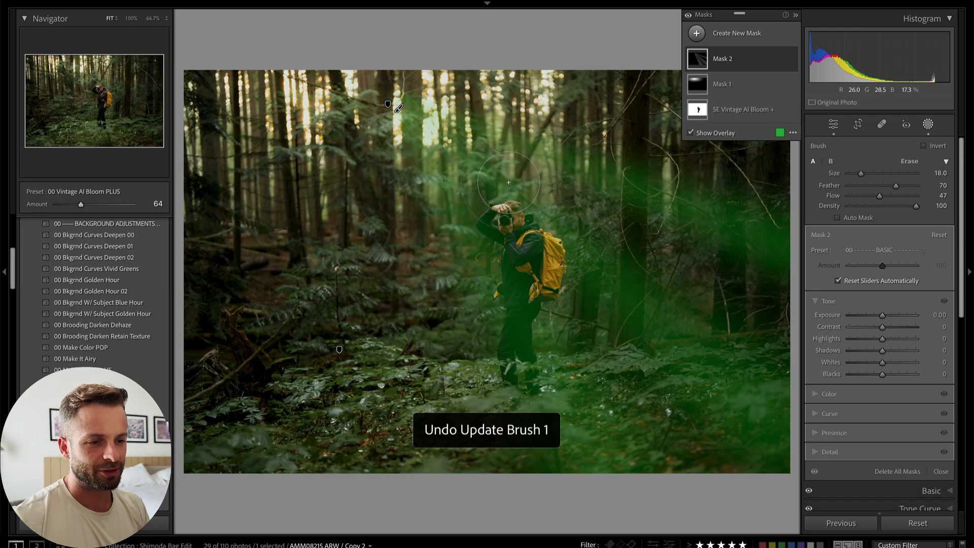
{"action": "scroll", "coordinate": [781, 294], "scroll_direction": "up", "scroll_amount": 2}
{"action": "left_click", "coordinate": [788, 308], "text": "shift"}
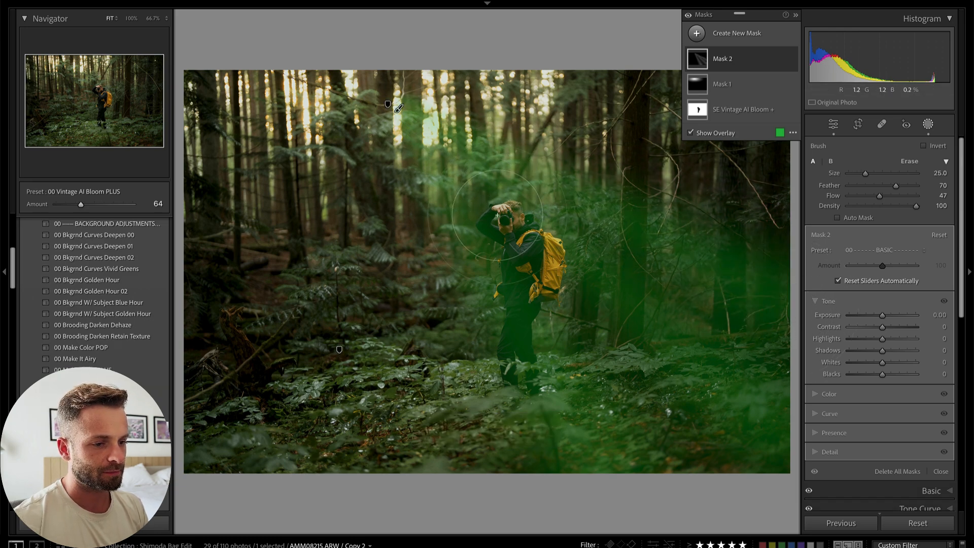
- Paint a ray from the bright gap almost straight down to the photo's bottom edge, widening to brush size 27
{"action": "scroll", "coordinate": [393, 150], "scroll_direction": "down", "scroll_amount": 3}
{"action": "scroll", "coordinate": [385, 119], "scroll_direction": "down", "scroll_amount": 1}
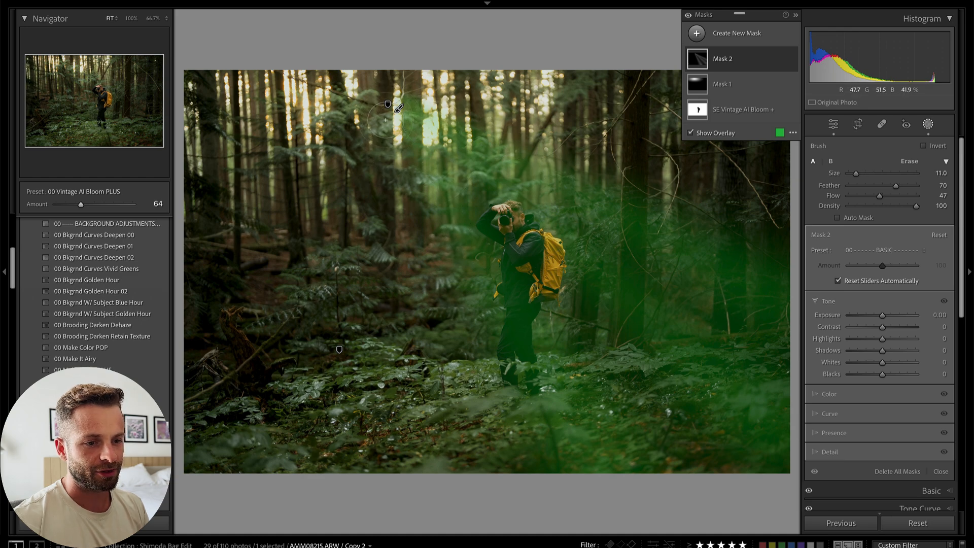
{"action": "scroll", "coordinate": [414, 341], "scroll_direction": "up", "scroll_amount": 5}
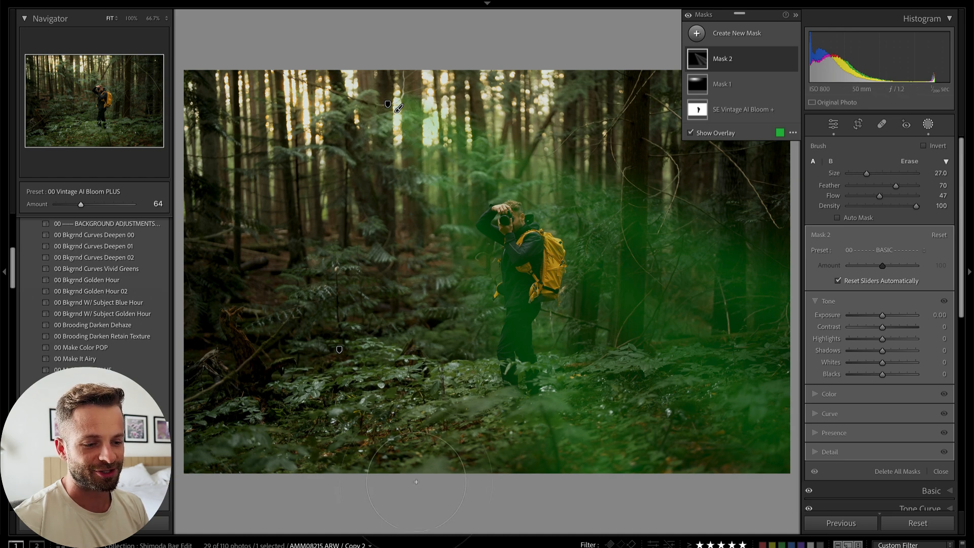
{"action": "left_click", "coordinate": [415, 482], "text": "shift"}
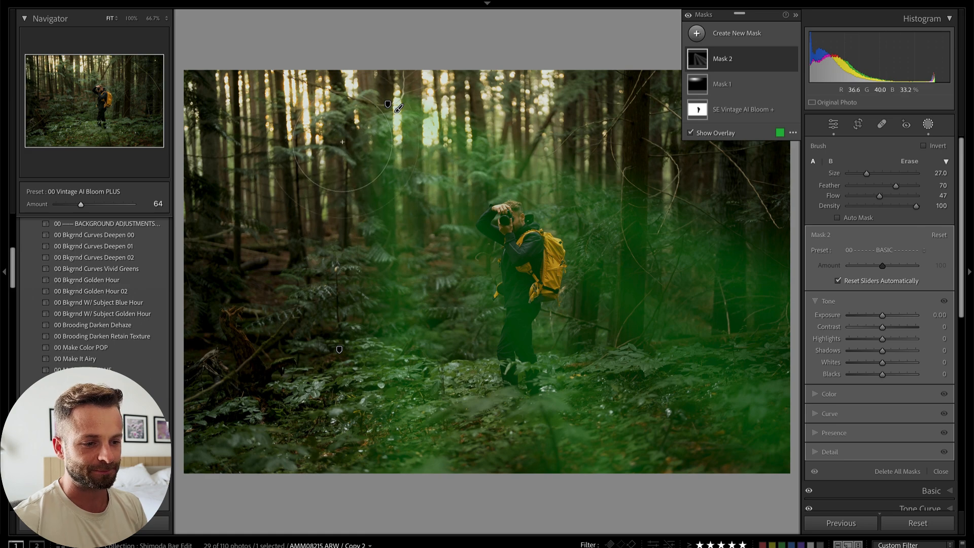
- Paint another ray from the bright gap toward the photo's lower left, widening from brush size 9 to 26
{"action": "scroll", "coordinate": [369, 131], "scroll_direction": "down", "scroll_amount": 6}
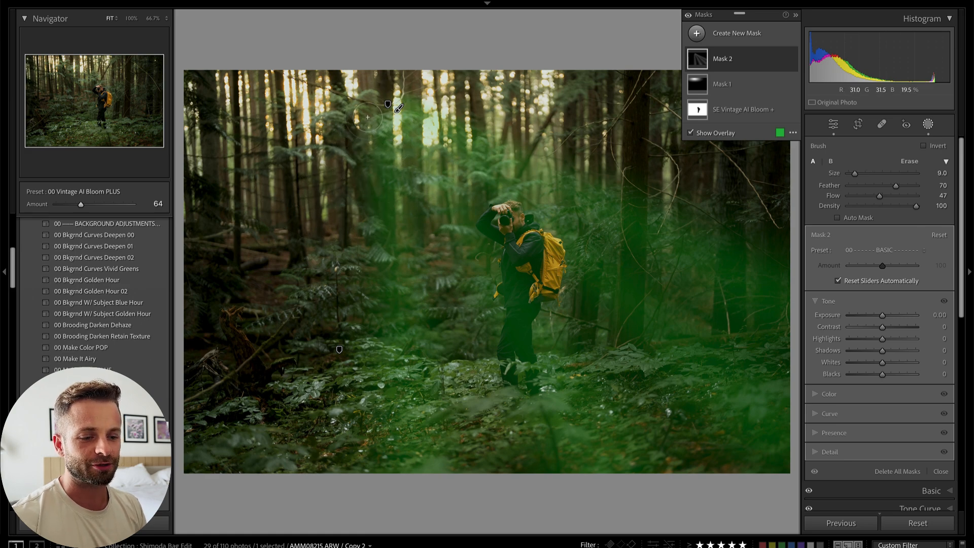
{"action": "scroll", "coordinate": [344, 309], "scroll_direction": "up", "scroll_amount": 6}
{"action": "left_click", "coordinate": [299, 457], "text": "shift"}
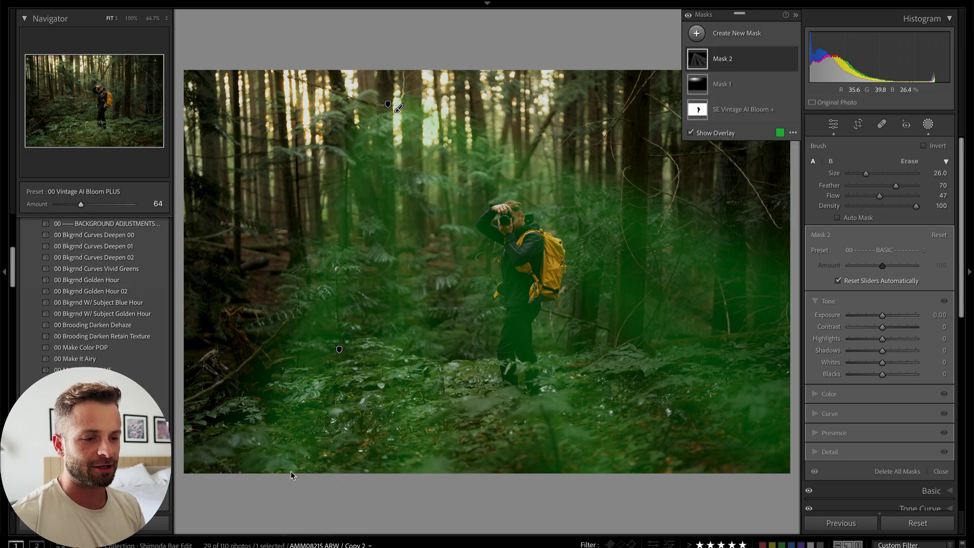
- Apply the 35 Sun Flare Epic preset to the light-ray brush mask at amount 7, with the mask overlay hidden
{"action": "left_click", "coordinate": [885, 250]}
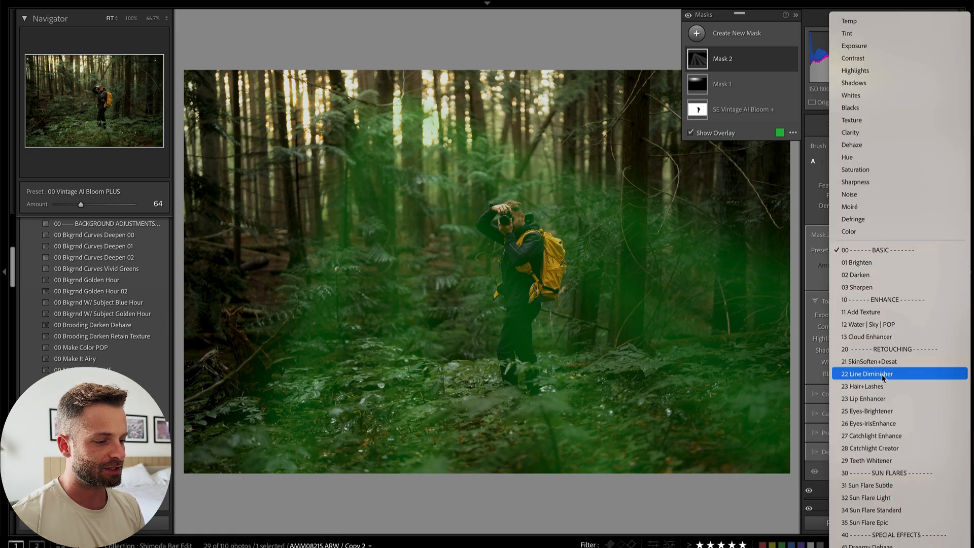
{"action": "left_click", "coordinate": [885, 522]}
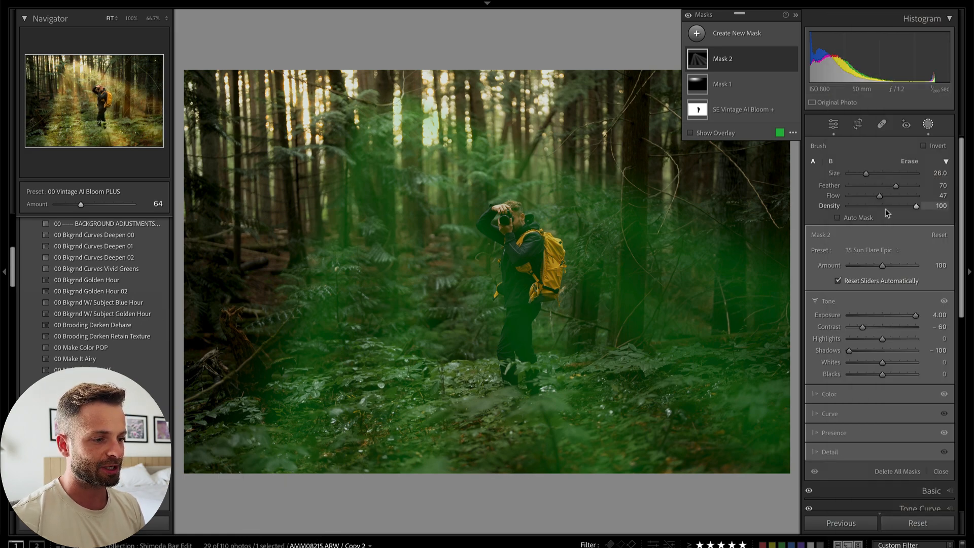
{"action": "key", "text": "o"}
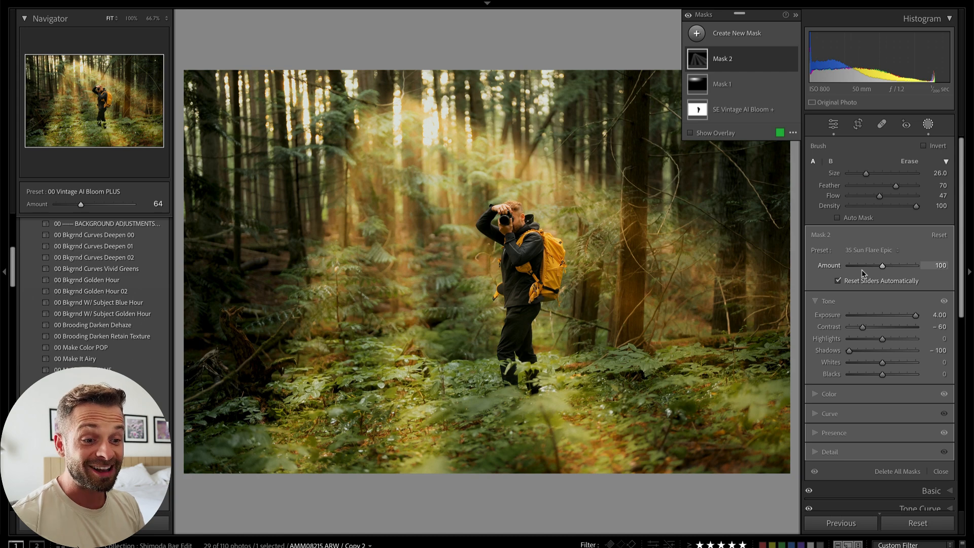
{"action": "left_click", "coordinate": [861, 269]}
{"action": "left_click_drag", "start_coordinate": [860, 273], "coordinate": [850, 273]}
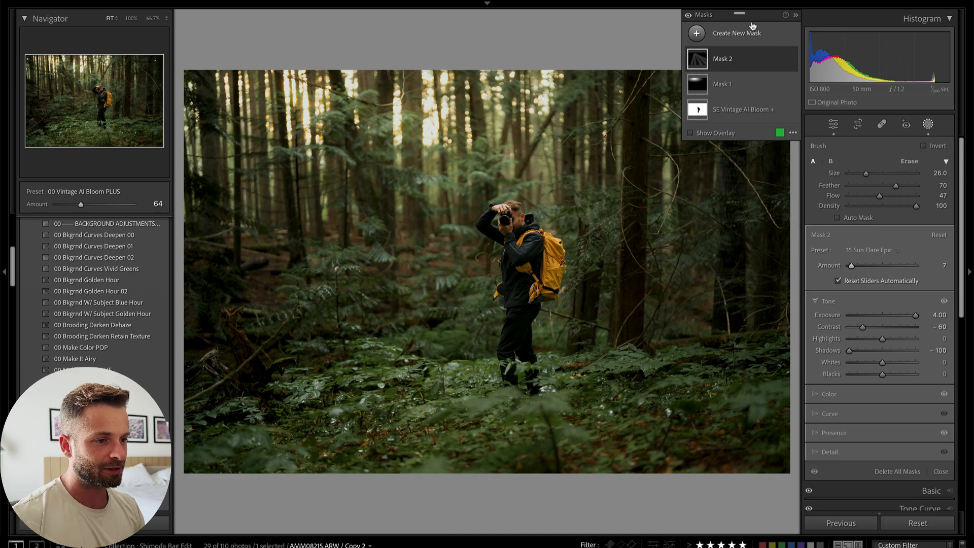
- Subtract the automatically selected subject from the light-ray mask and show the overlay to check it
{"action": "left_click", "coordinate": [725, 62]}
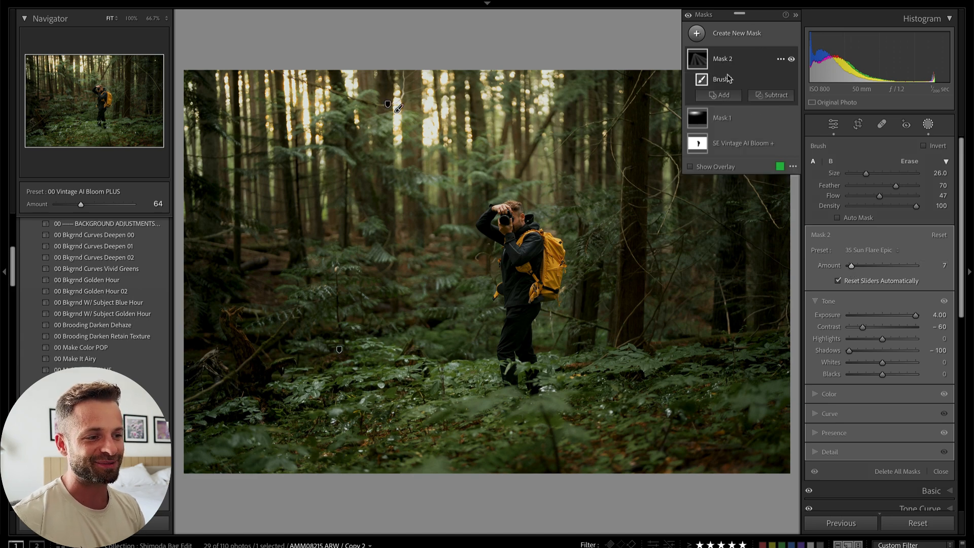
{"action": "left_click", "coordinate": [773, 96]}
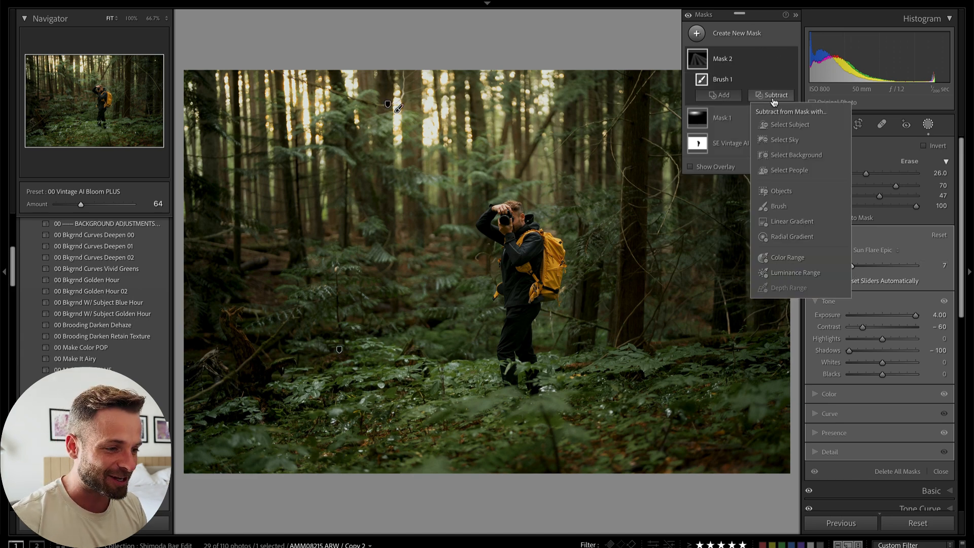
{"action": "left_click", "coordinate": [790, 126]}
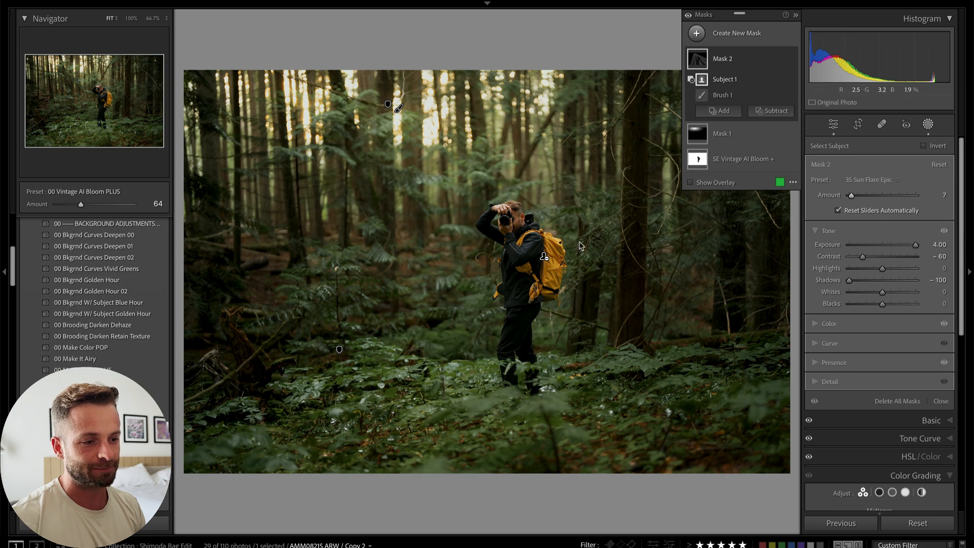
{"action": "key", "text": "o"}
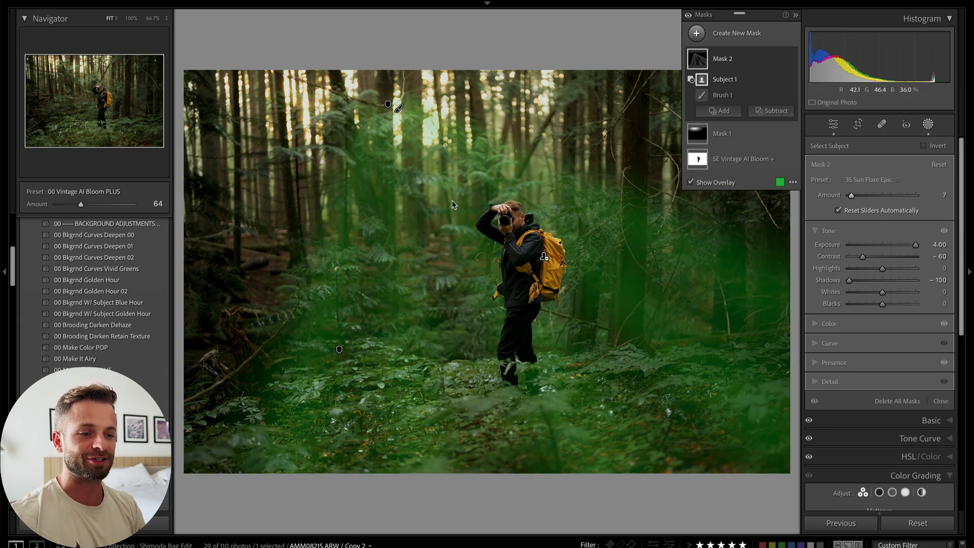
- Subtract the foreground undergrowth from the light-ray mask as an object and adjust its preset amount, trying 83 and settling on 17
{"action": "key", "text": "o"}
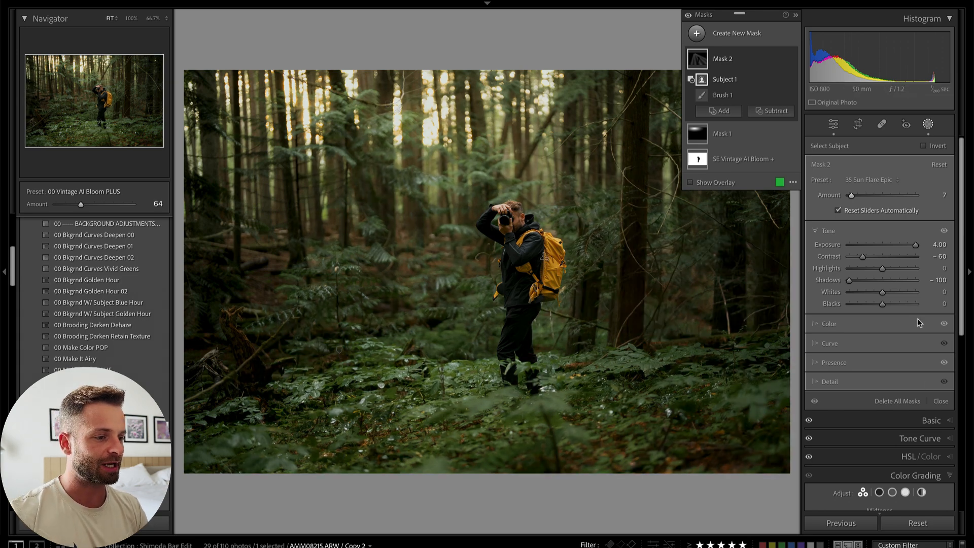
{"action": "left_click_drag", "start_coordinate": [851, 195], "coordinate": [876, 197]}
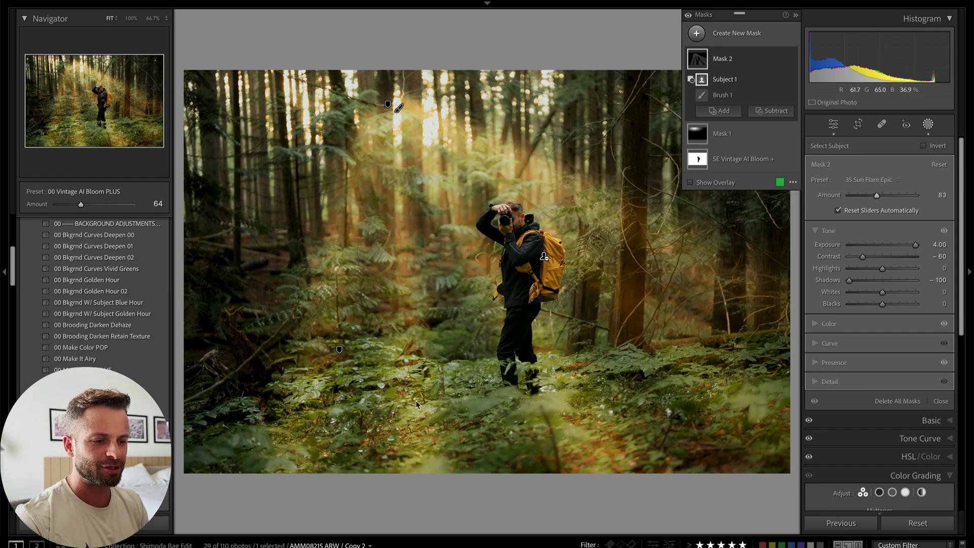
{"action": "left_click", "coordinate": [781, 116]}
{"action": "left_click", "coordinate": [799, 208]}
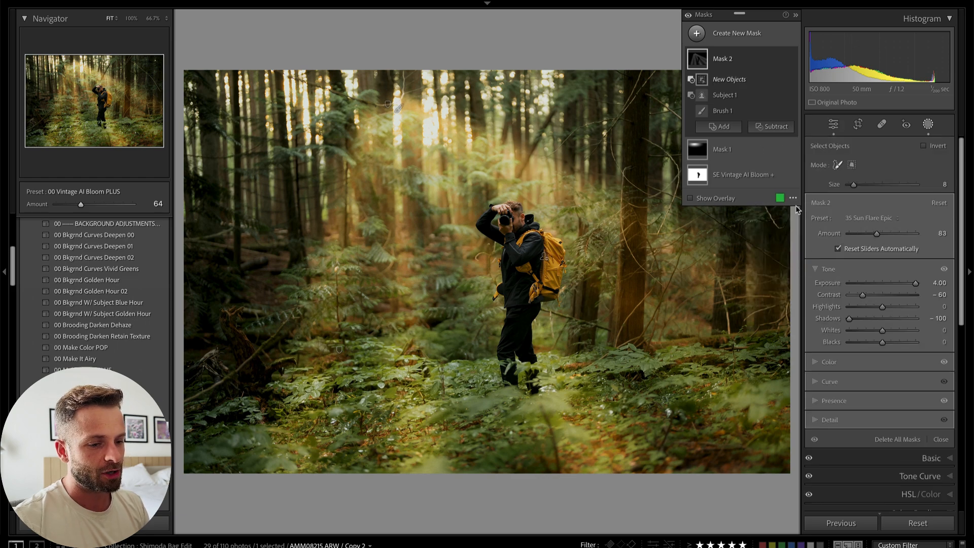
{"action": "mouse_move", "coordinate": [265, 442]}
{"action": "left_mouse_down"}
{"action": "mouse_move", "coordinate": [387, 413]}
{"action": "mouse_move", "coordinate": [475, 466]}
{"action": "mouse_move", "coordinate": [586, 437]}
{"action": "mouse_move", "coordinate": [676, 380]}
{"action": "mouse_move", "coordinate": [741, 412]}
{"action": "mouse_move", "coordinate": [748, 431]}
{"action": "left_mouse_up"}
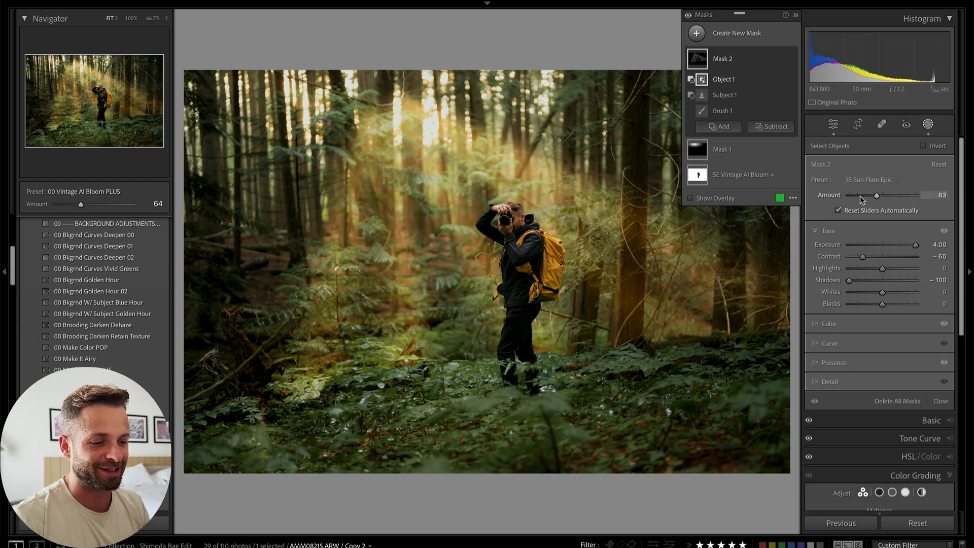
{"action": "mouse_move", "coordinate": [860, 196]}
{"action": "left_mouse_down"}
{"action": "mouse_move", "coordinate": [917, 197]}
{"action": "mouse_move", "coordinate": [854, 202]}
{"action": "left_mouse_up"}
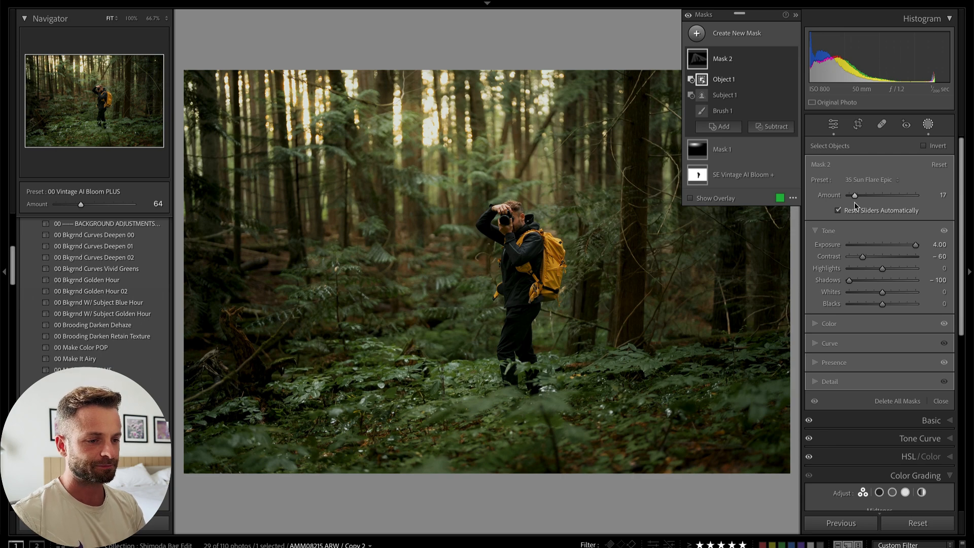
- Close masking and compare the forest edit with the unedited photo by resetting it and undoing the reset
{"action": "key", "text": "shift+w"}
{"action": "left_click", "coordinate": [916, 521]}
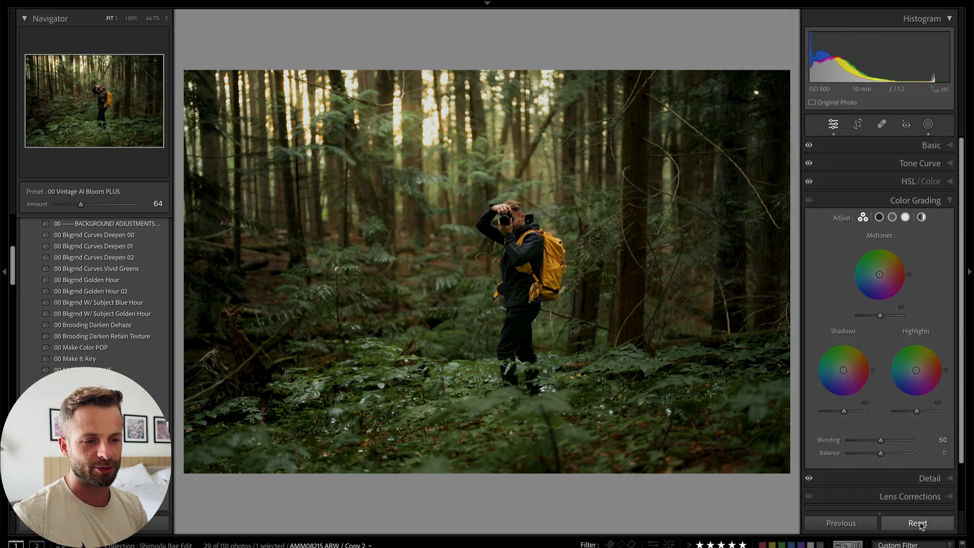
{"action": "key", "text": "ctrl+z"}
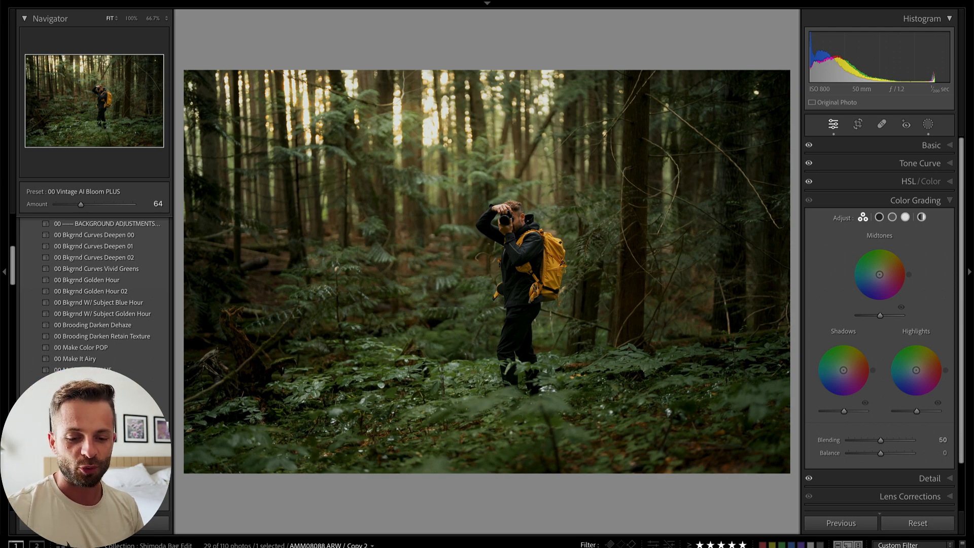
- Open the close-up photo of the yellow backpack and camera, apply the SE 005 Forest Greens preset and lower the exposure two steps
{"action": "left_click", "coordinate": [486, 547]}
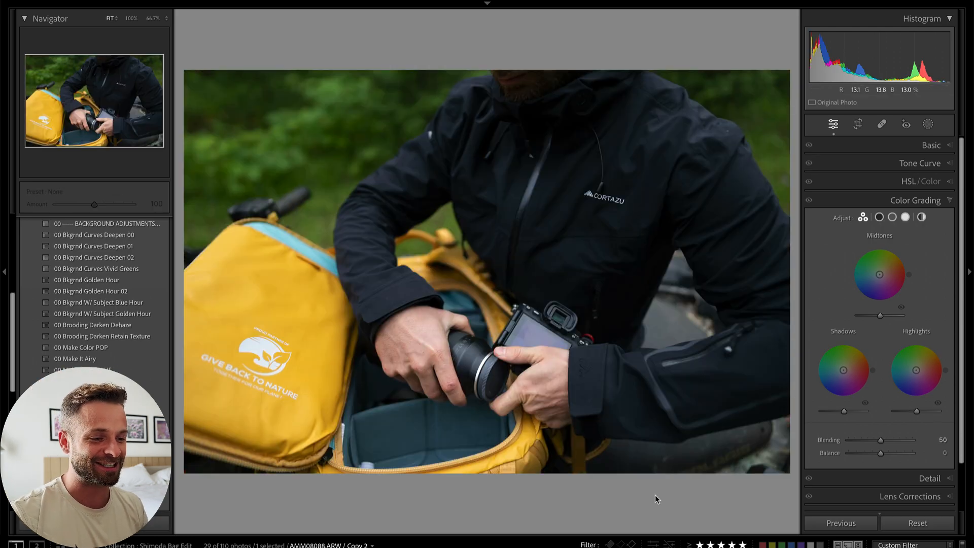
{"action": "scroll", "coordinate": [113, 318], "scroll_direction": "up", "scroll_amount": 10}
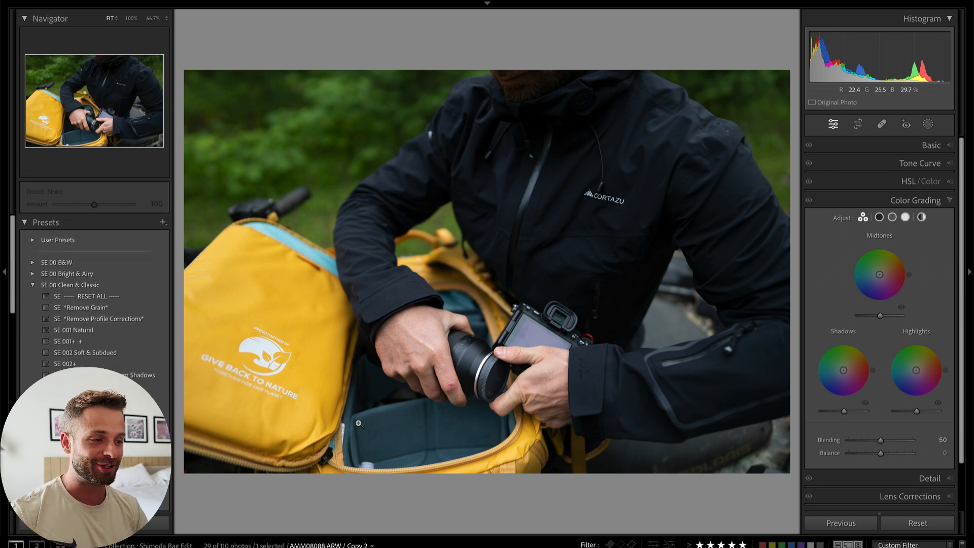
{"action": "left_click", "coordinate": [163, 222]}
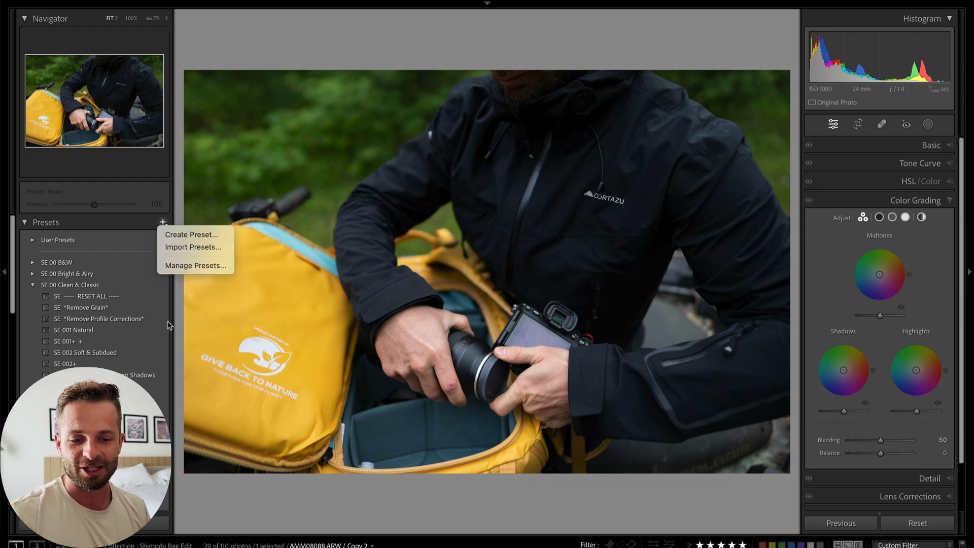
{"action": "left_click", "coordinate": [160, 350]}
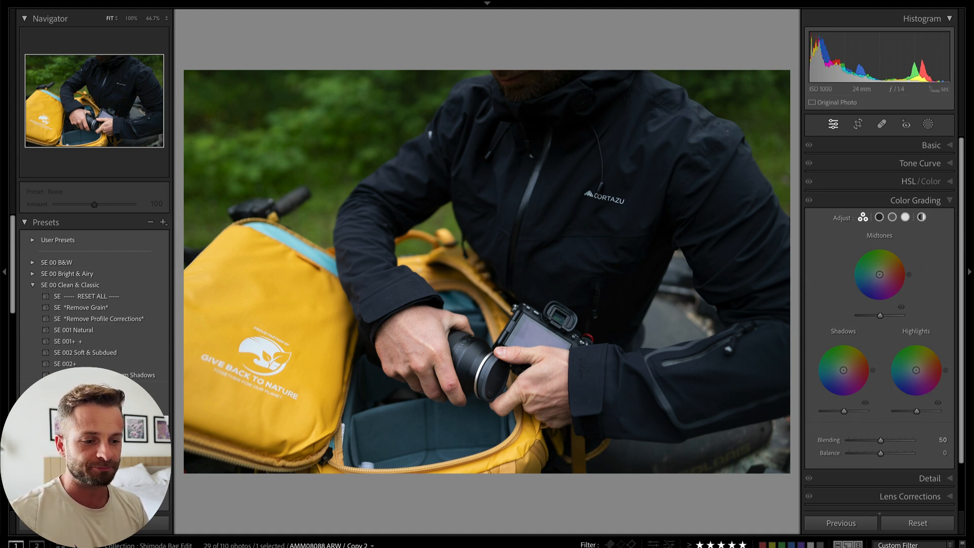
{"action": "left_click", "coordinate": [81, 420]}
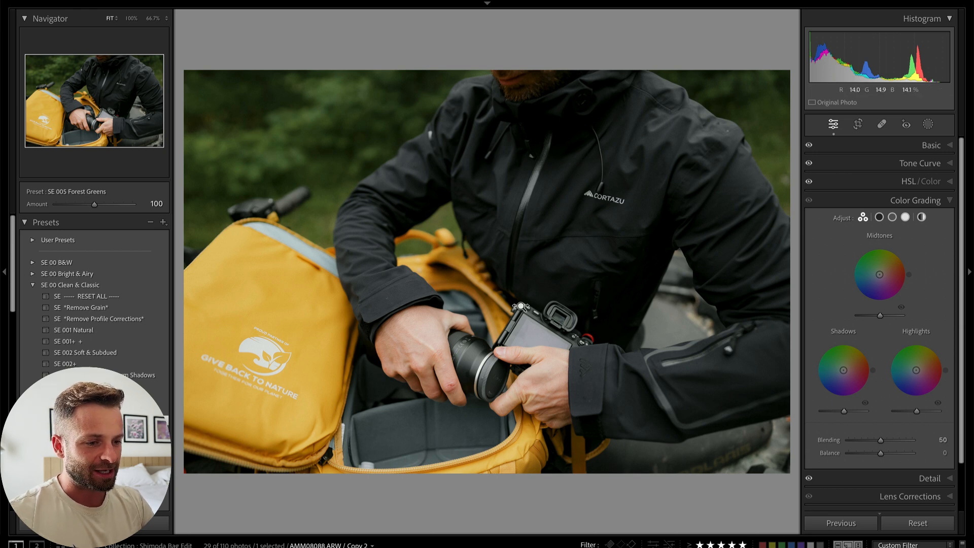
{"action": "key", "text": "minus"}
{"action": "key", "text": "minus"}
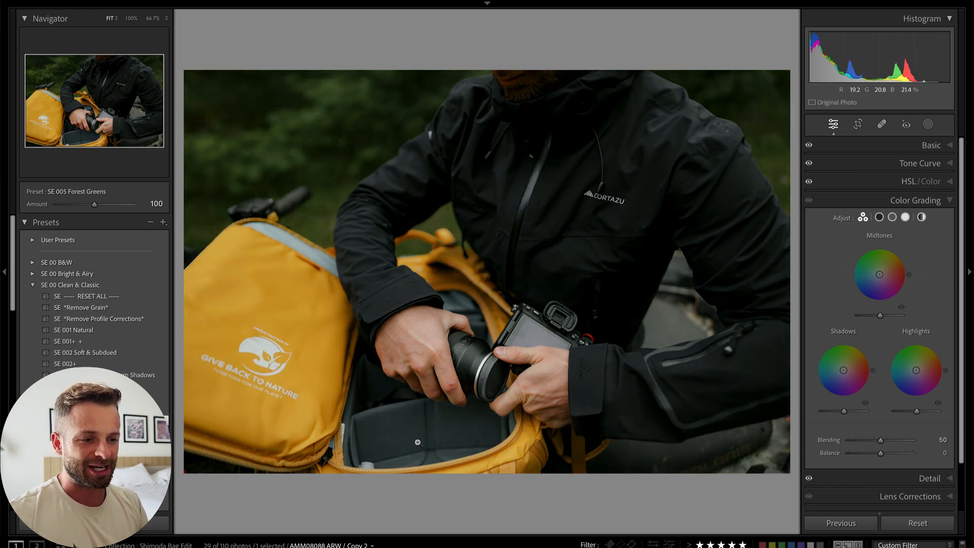
- Add a wide radial gradient mask around the hands and camera, shifted slightly down, with Contrast -46, Highlights 44 and Whites 11
{"action": "key", "text": "shift+m"}
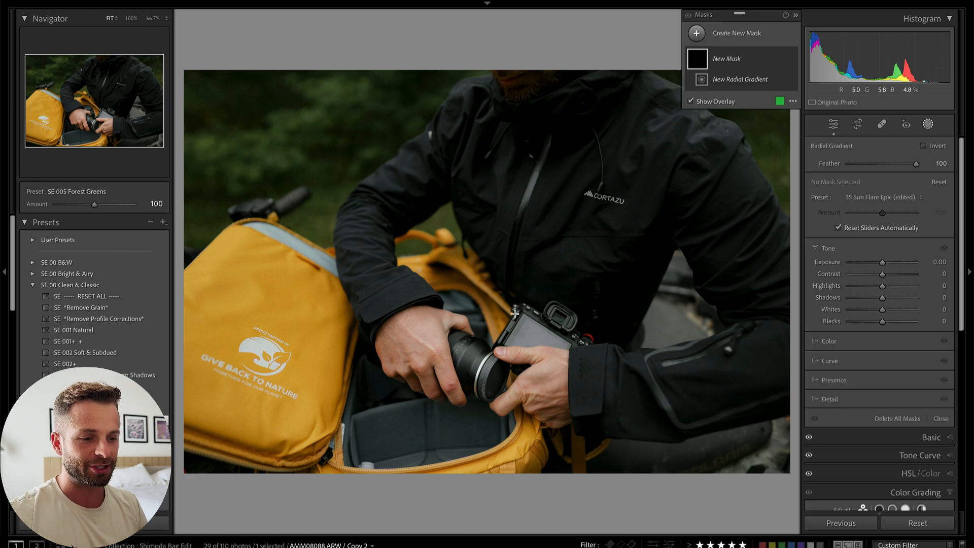
{"action": "left_click_drag", "start_coordinate": [496, 374], "coordinate": [751, 517]}
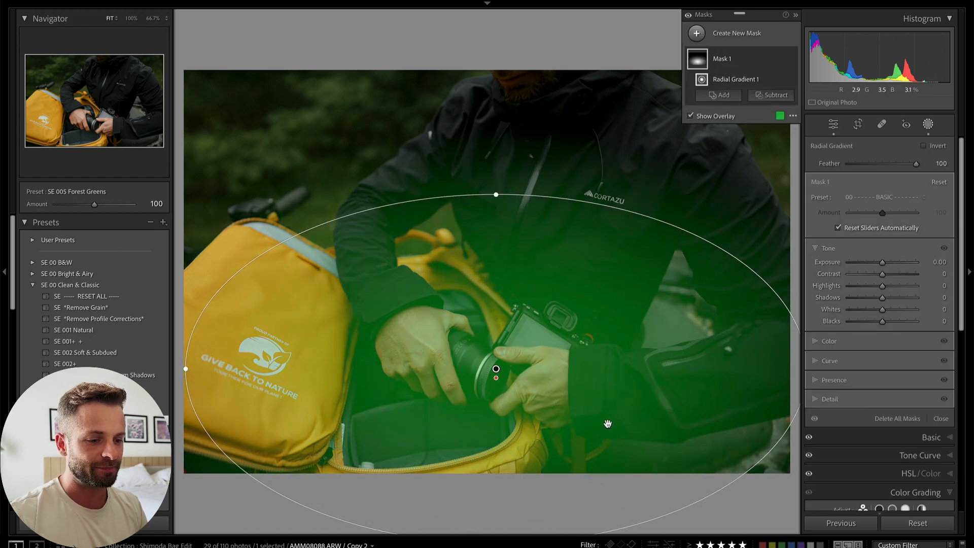
{"action": "left_click_drag", "start_coordinate": [885, 264], "coordinate": [886, 264]}
{"action": "left_click", "coordinate": [867, 275]}
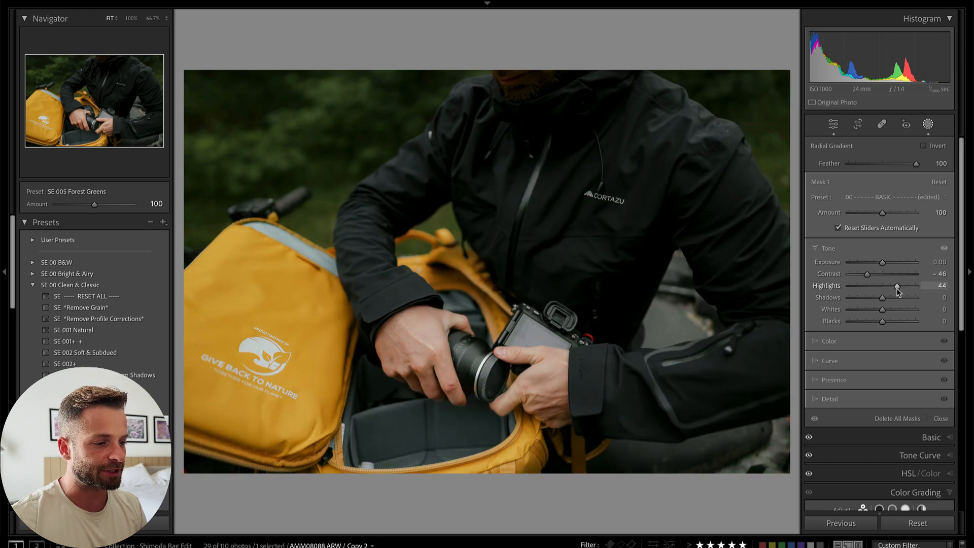
{"action": "left_click", "coordinate": [896, 287]}
{"action": "left_click", "coordinate": [894, 310]}
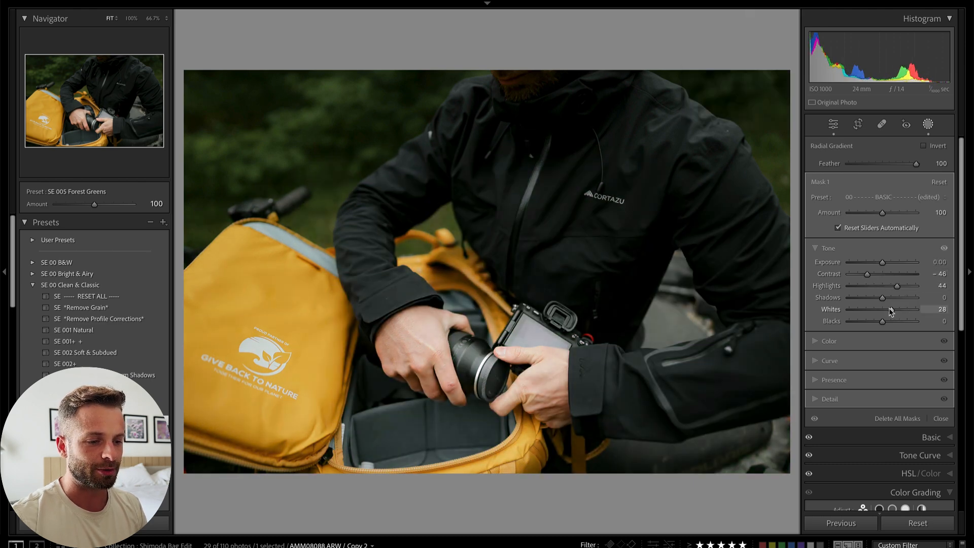
{"action": "left_click_drag", "start_coordinate": [893, 311], "coordinate": [886, 311]}
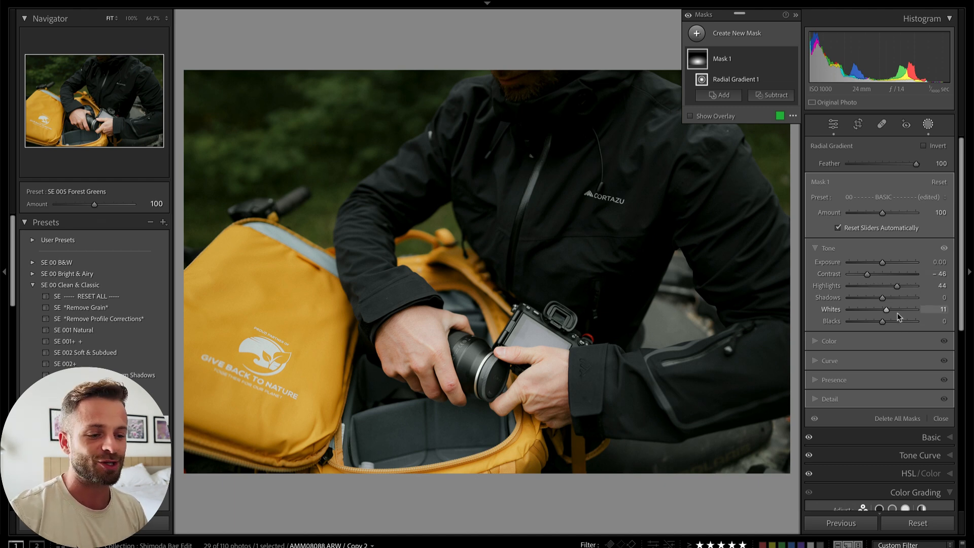
{"action": "left_click_drag", "start_coordinate": [525, 339], "coordinate": [537, 364]}
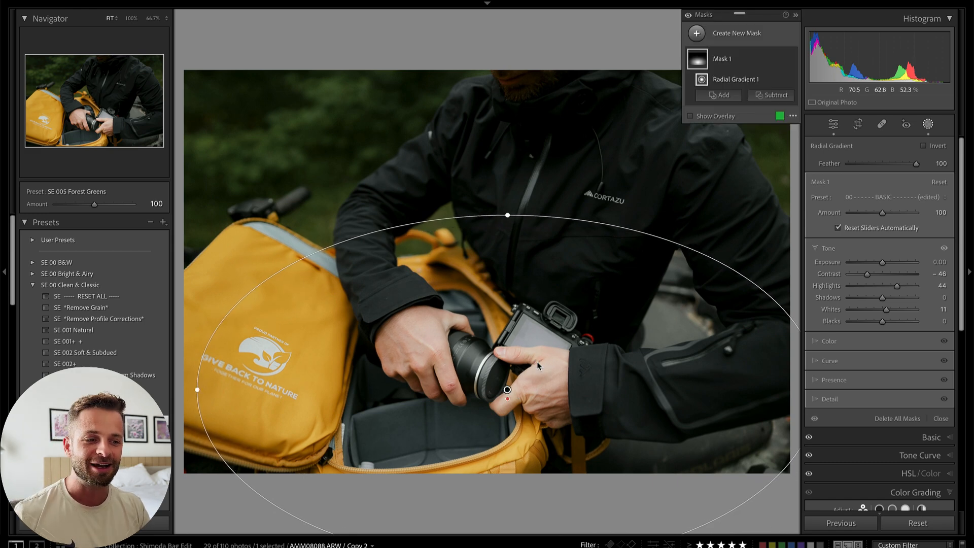
- Close masking and darken the whole photo to an exposure of -0.92
{"action": "key", "text": "Return"}
{"action": "key", "text": "minus"}
{"action": "key", "text": "minus"}
{"action": "key", "text": "minus"}
{"action": "key", "text": "minus"}
{"action": "key", "text": "minus"}
{"action": "key", "text": "minus"}
{"action": "key", "text": "minus"}
{"action": "key", "text": "equal"}
{"action": "key", "text": "equal"}
{"action": "key", "text": "equal"}
{"action": "key", "text": "equal"}
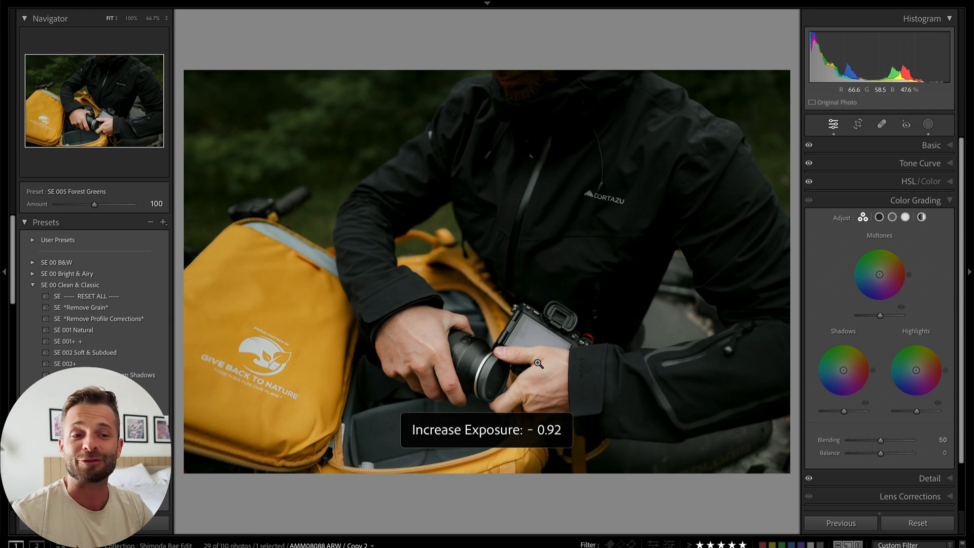
- Try to brighten the jacket's chest logo with a brush mask at Contrast -35, Highlights 77 and Whites 44, and delete the brush
{"action": "key", "text": "k"}
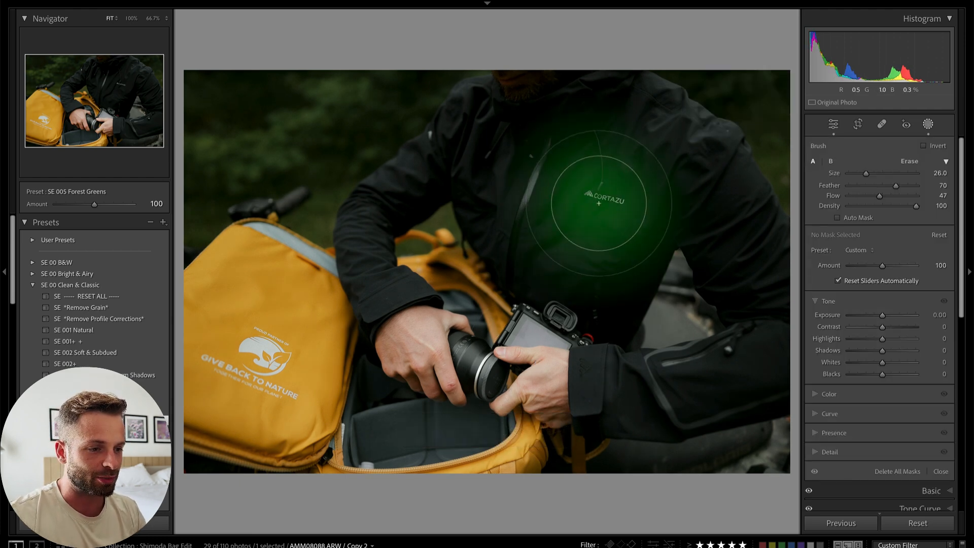
{"action": "left_click", "coordinate": [592, 194]}
{"action": "left_click_drag", "start_coordinate": [882, 326], "coordinate": [870, 327]}
{"action": "left_click", "coordinate": [908, 339]}
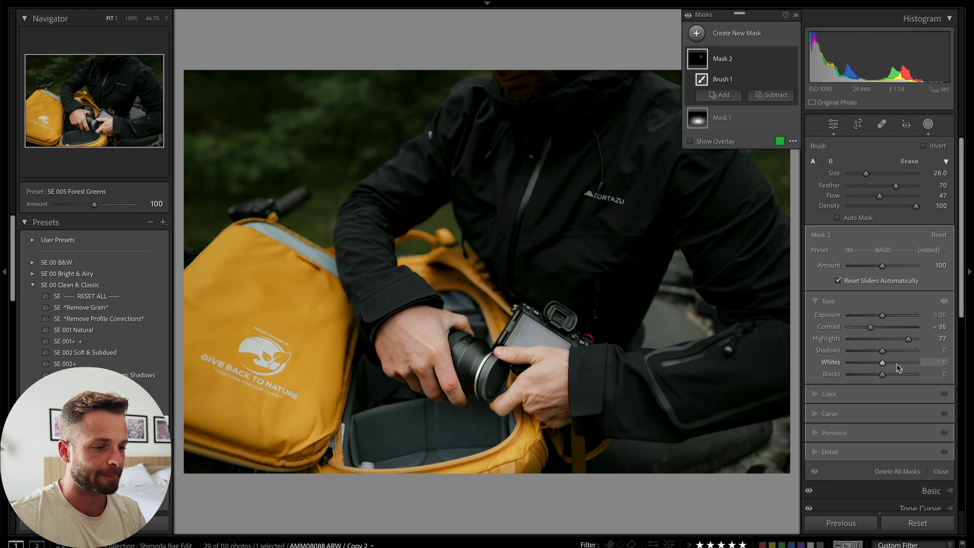
{"action": "key", "text": "Delete"}
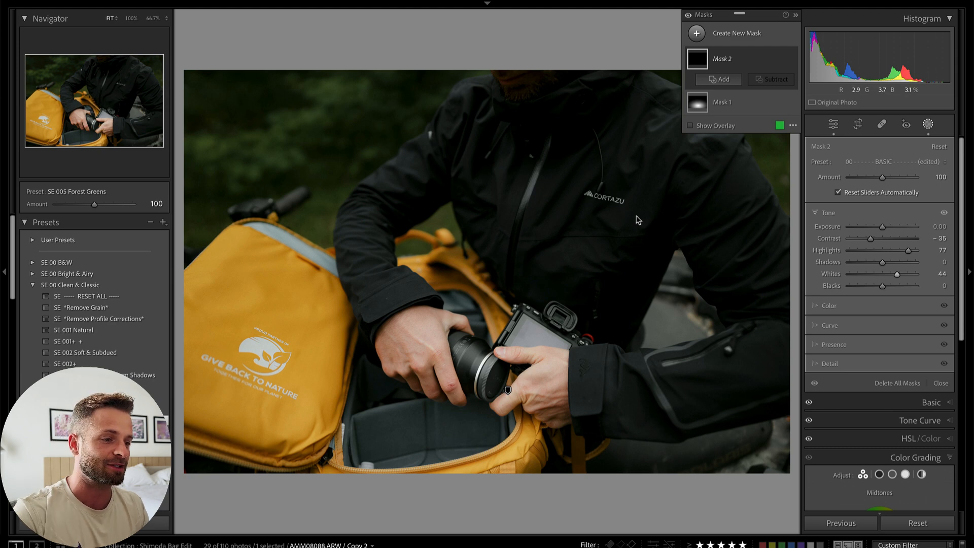
- Erase the CORTAZU lettering and its logo symbol from the jacket's chest with the Remove tool
{"action": "left_click", "coordinate": [881, 124]}
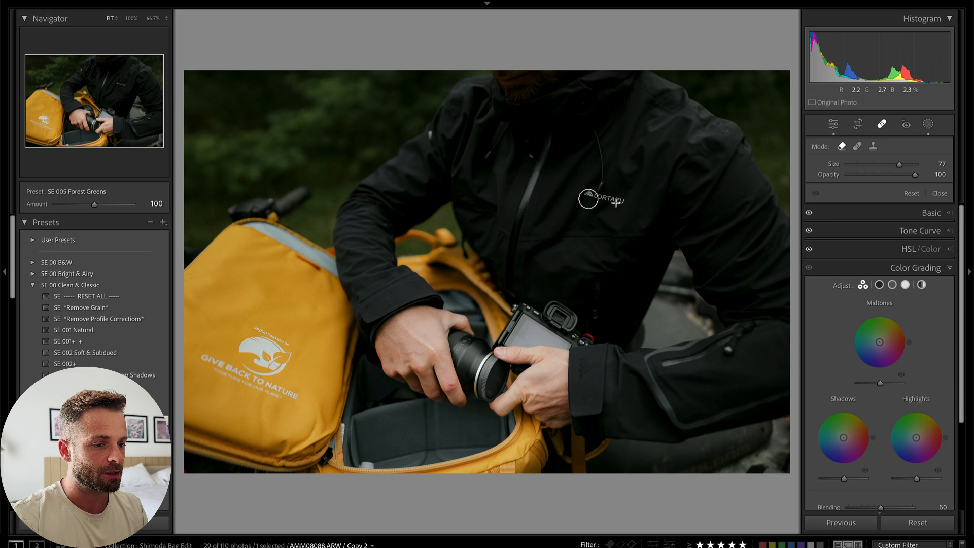
{"action": "left_click_drag", "start_coordinate": [622, 203], "coordinate": [623, 203]}
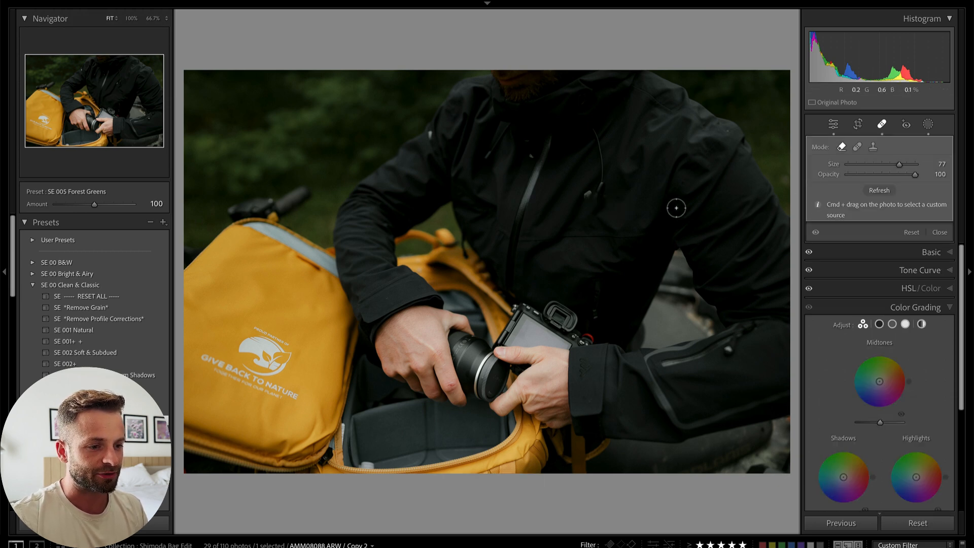
{"action": "left_click", "coordinate": [586, 195]}
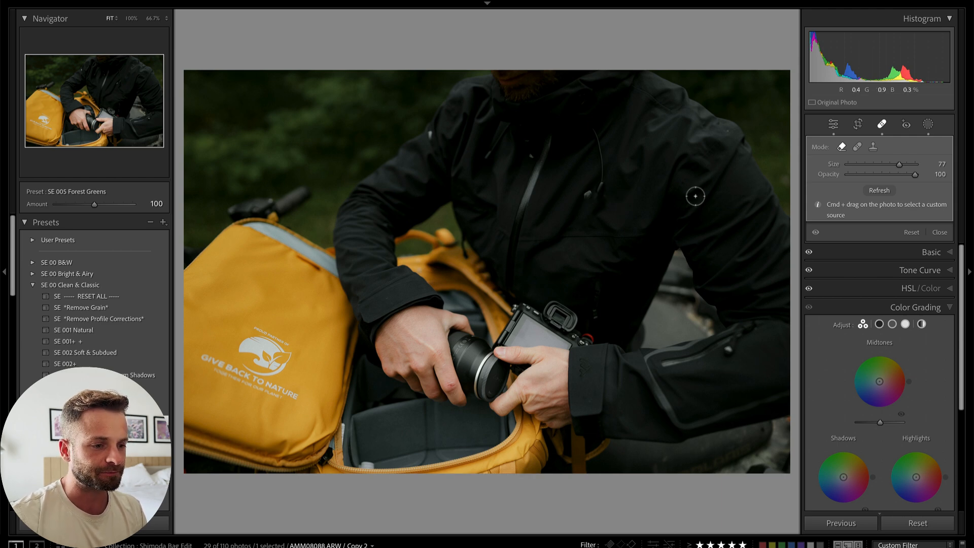
{"action": "key", "text": "q"}
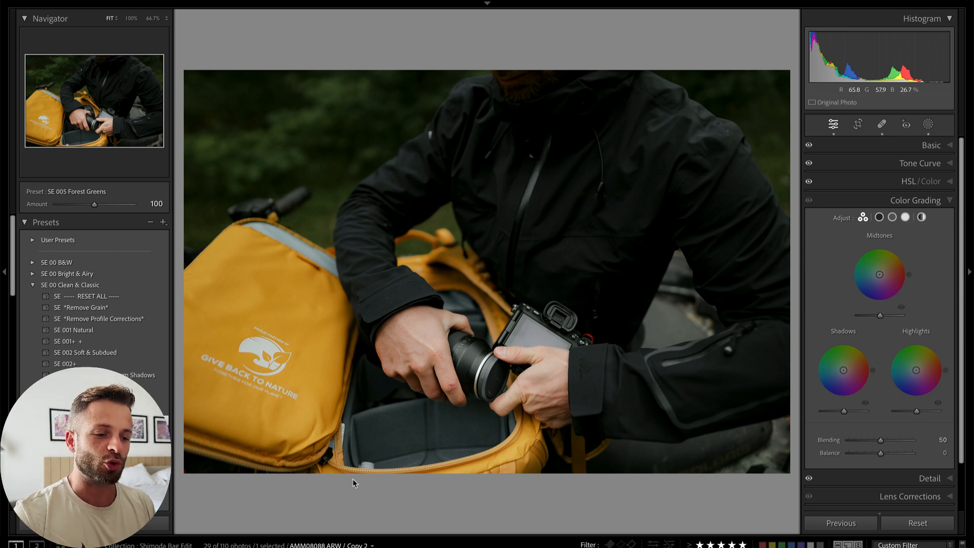
- Open the photo of the man aiming a long lens and apply SE 005 Forest Greens plus 00 Bkgrnd Curves Deepen 00 at amount 94
{"action": "key", "text": "Right"}
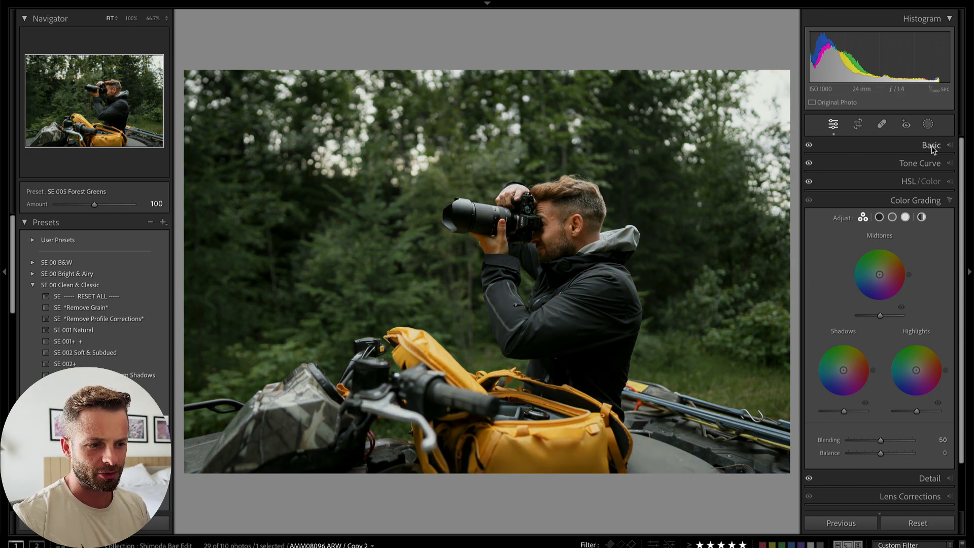
{"action": "left_click", "coordinate": [32, 286]}
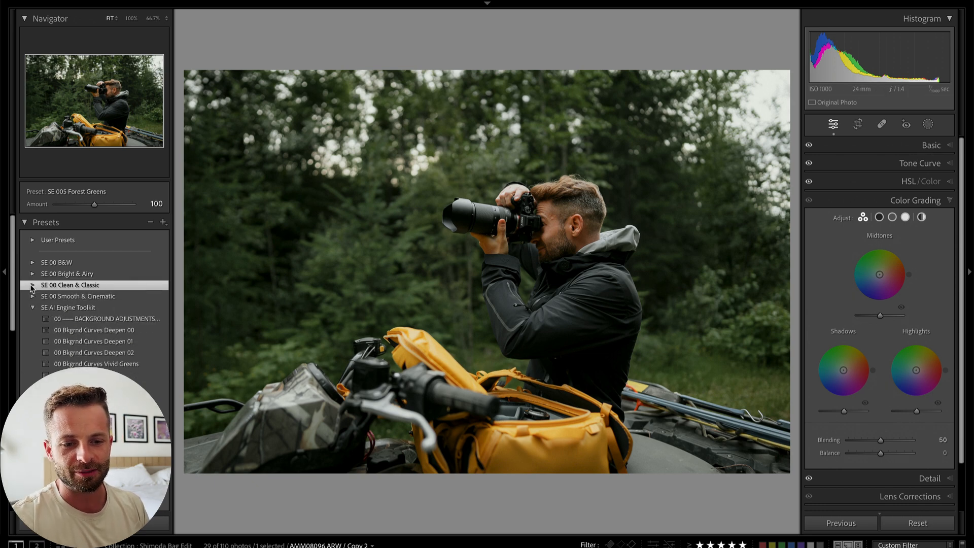
{"action": "left_click", "coordinate": [107, 332]}
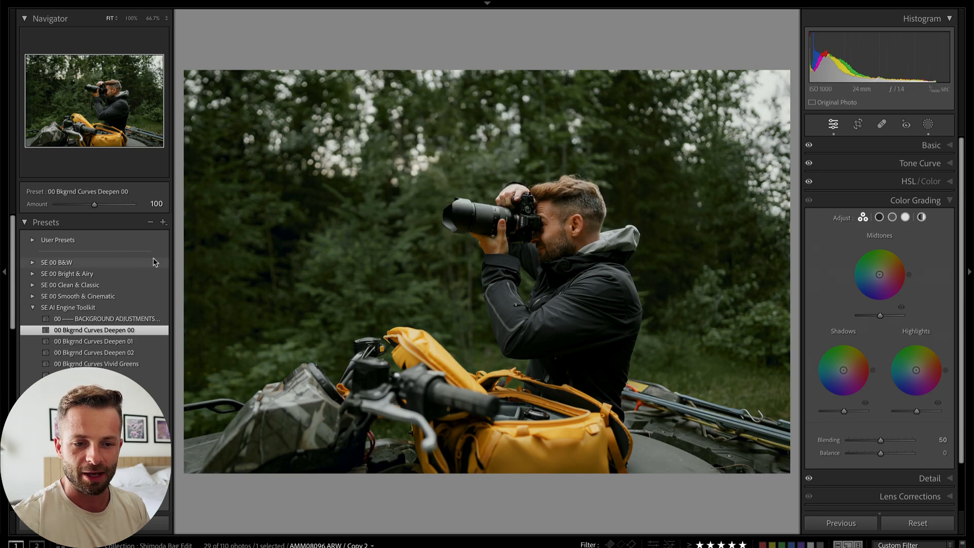
{"action": "mouse_move", "coordinate": [93, 204]}
{"action": "left_mouse_down"}
{"action": "mouse_move", "coordinate": [113, 205]}
{"action": "mouse_move", "coordinate": [91, 204]}
{"action": "left_mouse_up"}
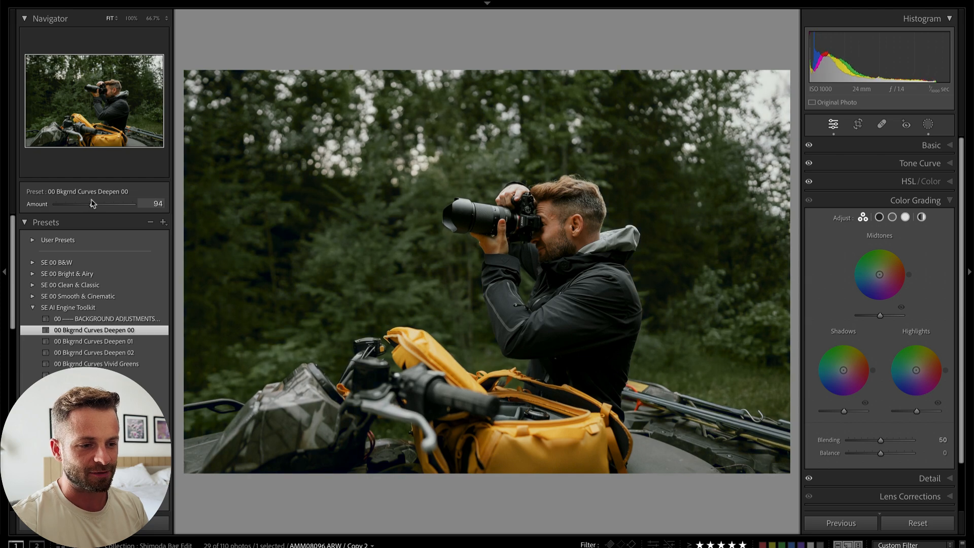
- Try the background presets Deepen 02 and Deepen 01, and return to 00 Bkgrnd Curves Deepen 00 at amount 100
{"action": "left_click", "coordinate": [113, 353]}
{"action": "left_click", "coordinate": [118, 342]}
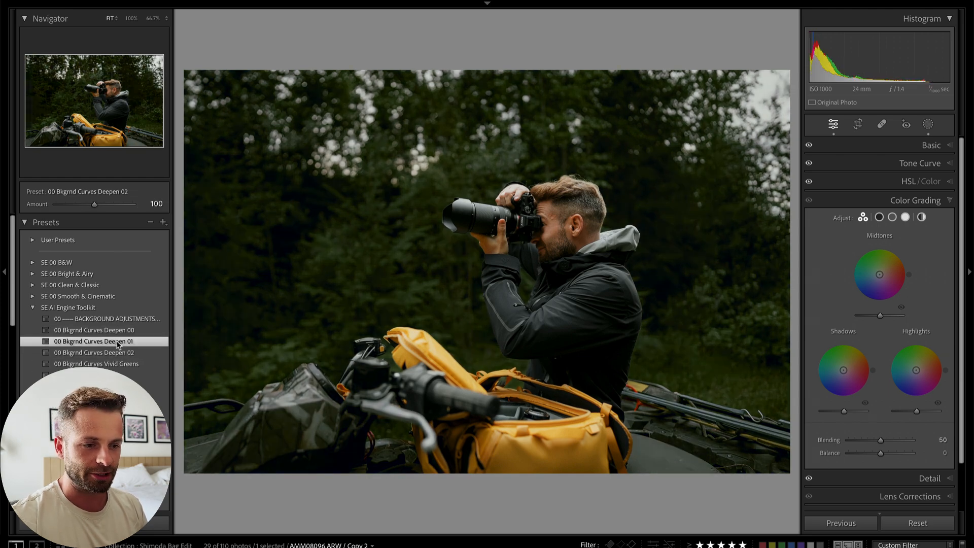
{"action": "left_click", "coordinate": [104, 331]}
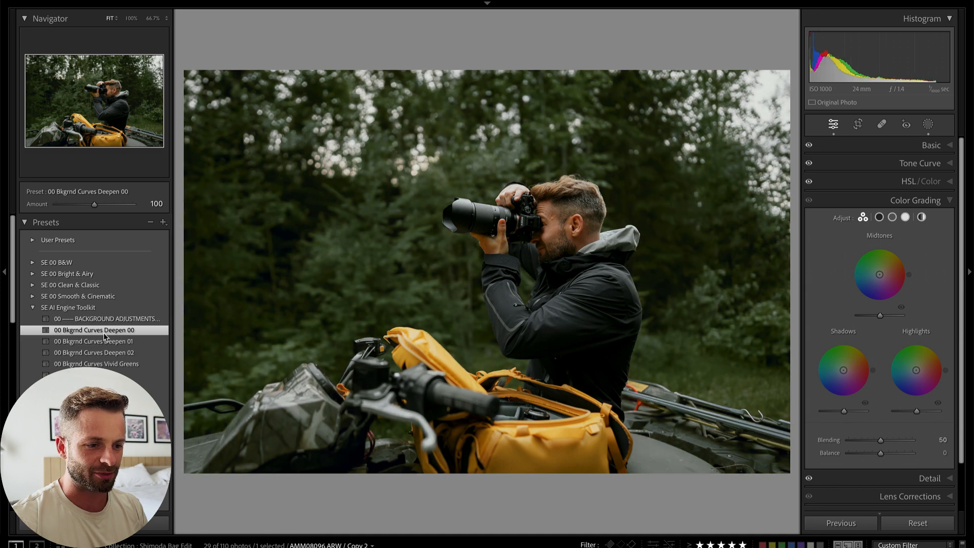
- Compare the long-lens photo before and after editing, including resetting it and undoing the reset
{"action": "key", "text": "backslash"}
{"action": "key", "text": "backslash"}
{"action": "left_click", "coordinate": [917, 523]}
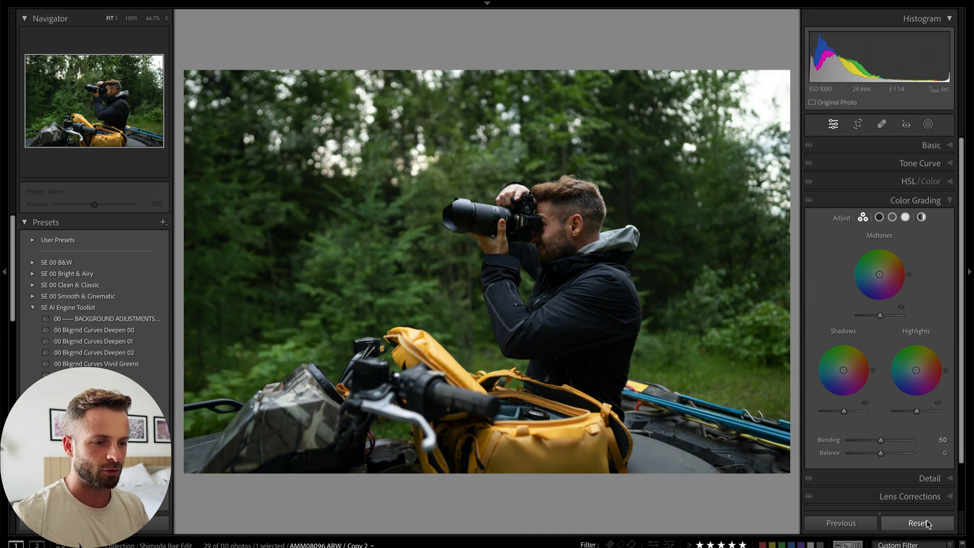
{"action": "key", "text": "ctrl+z"}
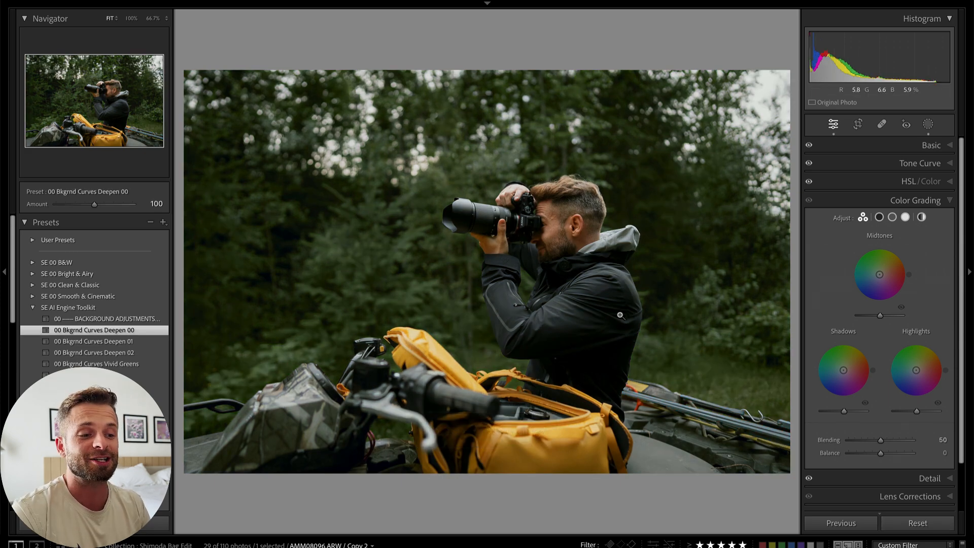
- Open the photo of the man standing on the ATV, apply 00 Bkgrnd Golden Hour, and raise the exposure by 0.33
{"action": "key", "text": "Right"}
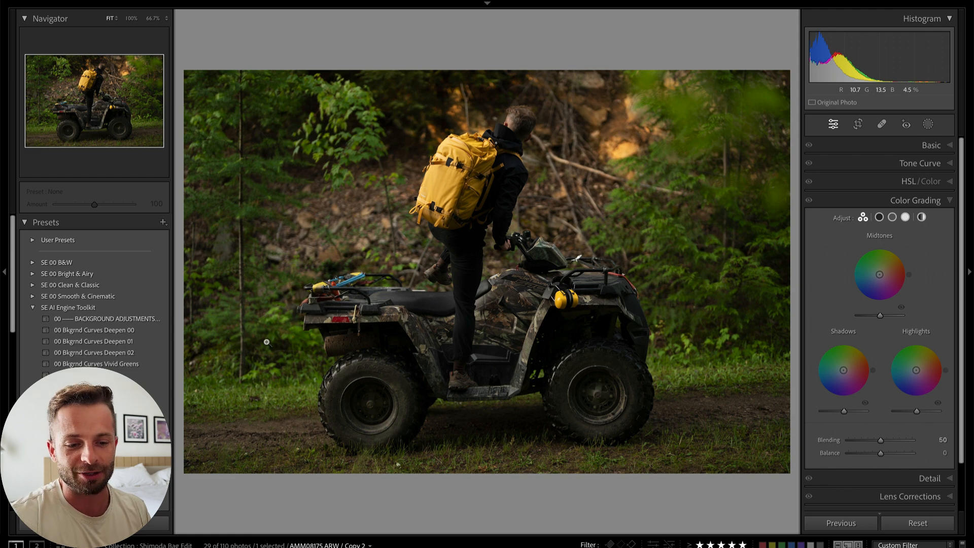
{"action": "left_click", "coordinate": [86, 376]}
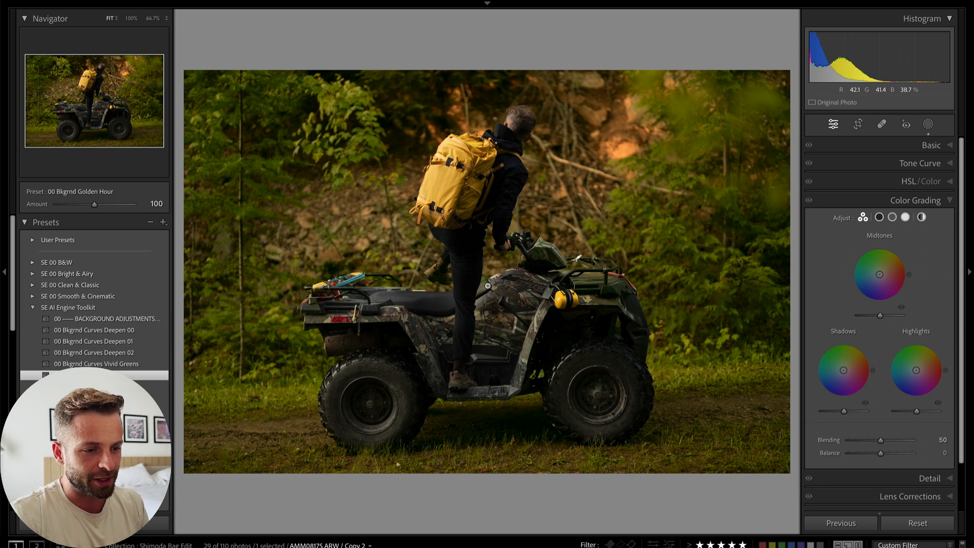
{"action": "key", "text": "ctrl+period"}
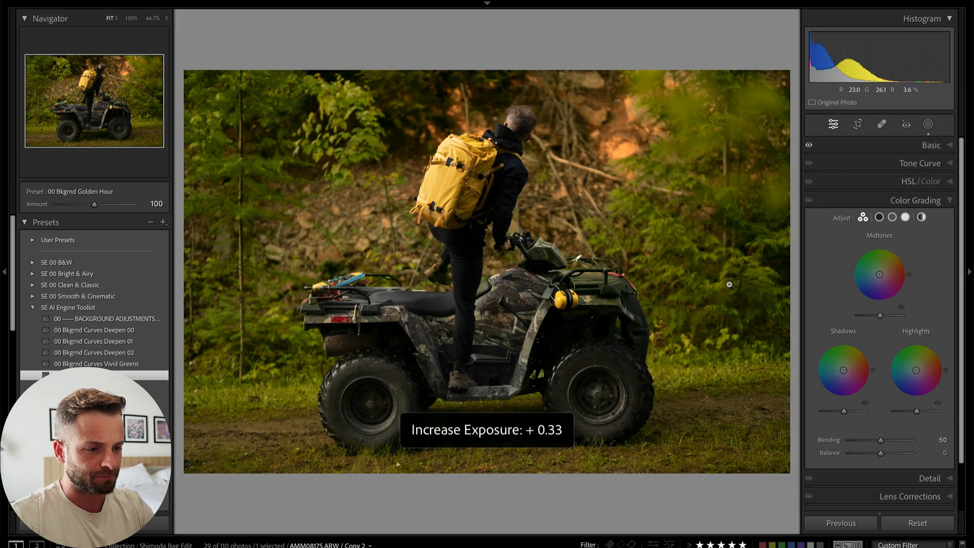
{"action": "scroll", "coordinate": [84, 335], "scroll_direction": "down", "scroll_amount": 5}
{"action": "scroll", "coordinate": [84, 334], "scroll_direction": "up", "scroll_amount": 5}
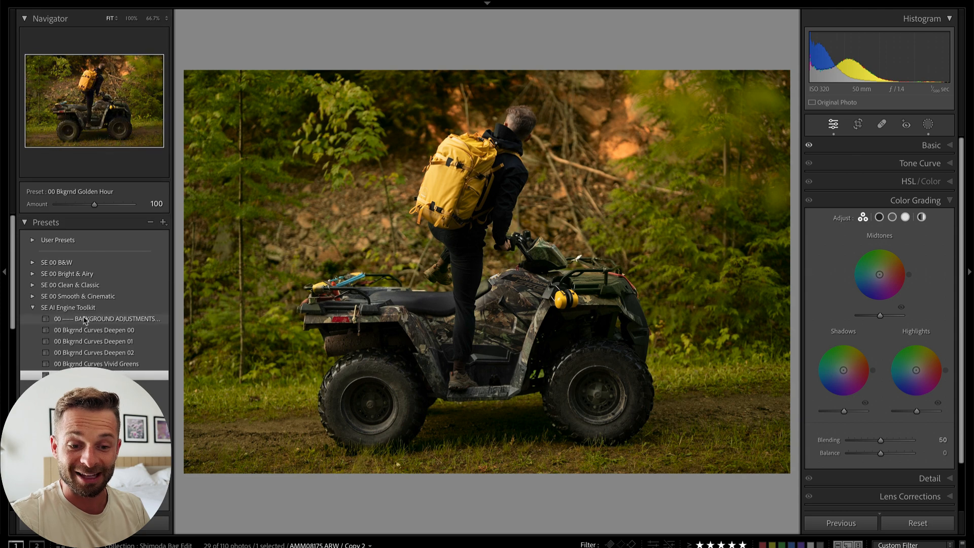
- Apply the SE 005 Forest Greens preset to the ATV photo and show its basic tone settings
{"action": "left_click", "coordinate": [32, 284]}
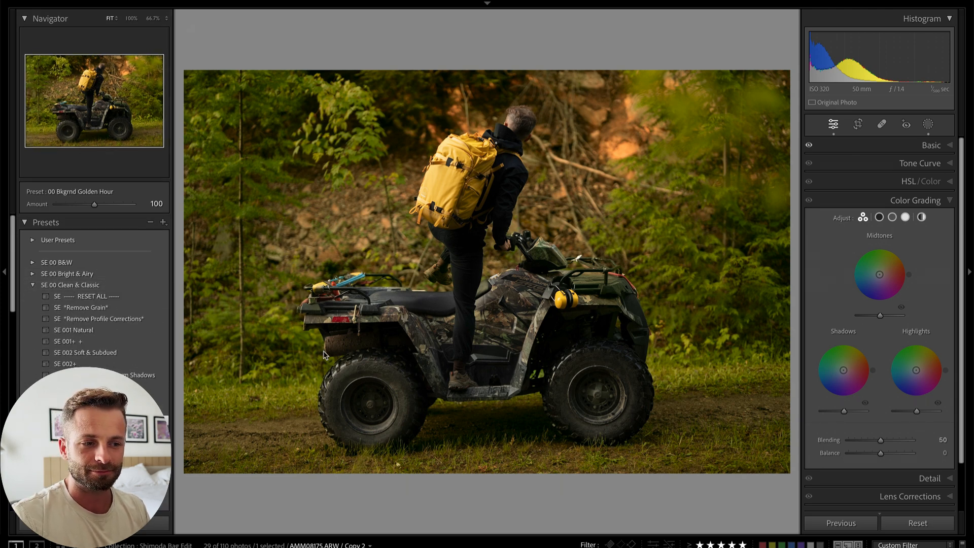
{"action": "key", "text": "ctrl+minus"}
{"action": "key", "text": "ctrl+equal"}
{"action": "left_click", "coordinate": [928, 145]}
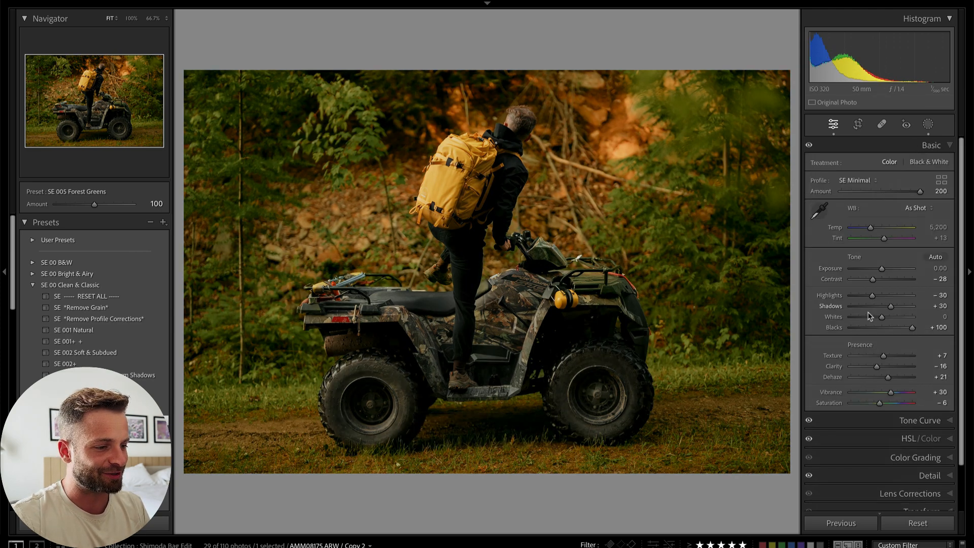
- Set the ATV photo's saturation to -21, temperature to 4,895 and exposure to -0.33
{"action": "left_click_drag", "start_coordinate": [871, 405], "coordinate": [875, 404]}
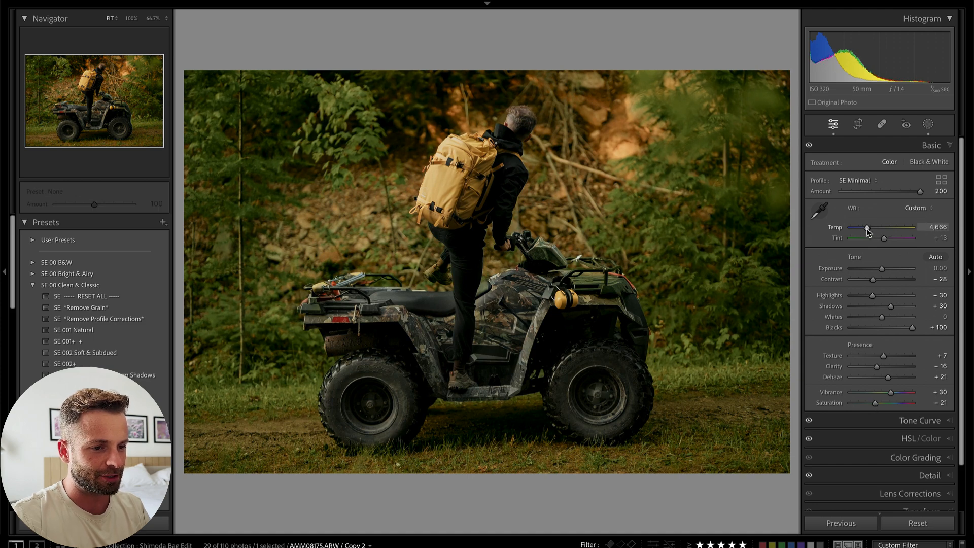
{"action": "key", "text": "ctrl+minus"}
{"action": "key", "text": "ctrl+minus"}
{"action": "key", "text": "ctrl+minus"}
{"action": "key", "text": "ctrl+equal"}
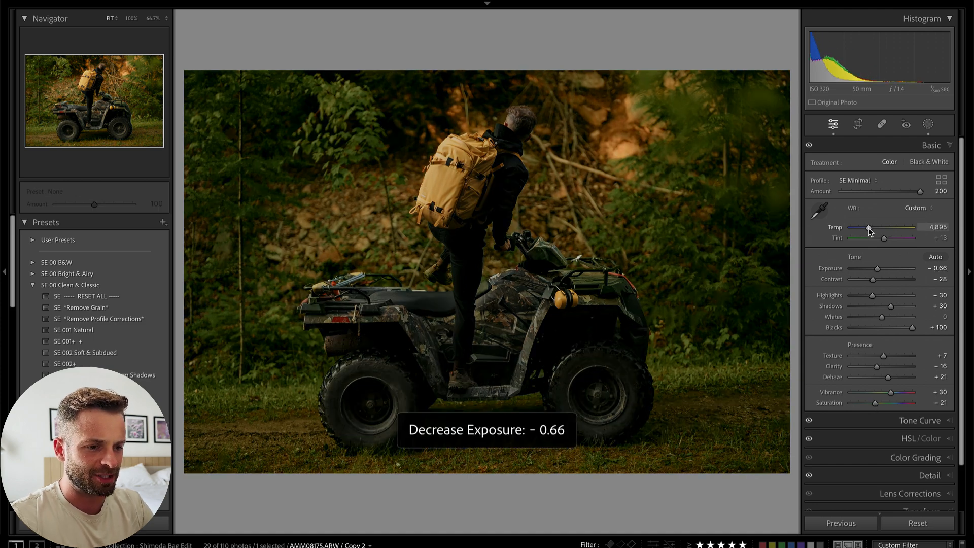
{"action": "key", "text": "ctrl+equal"}
- Delete the Golden Hour background mask from the ATV photo
{"action": "key", "text": "shift+w"}
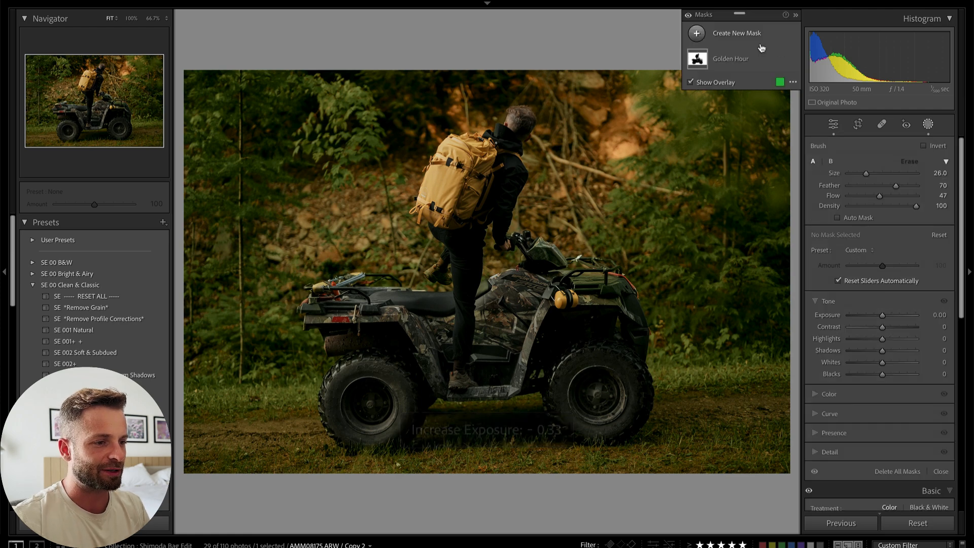
{"action": "left_click", "coordinate": [739, 62]}
{"action": "key", "text": "Delete"}
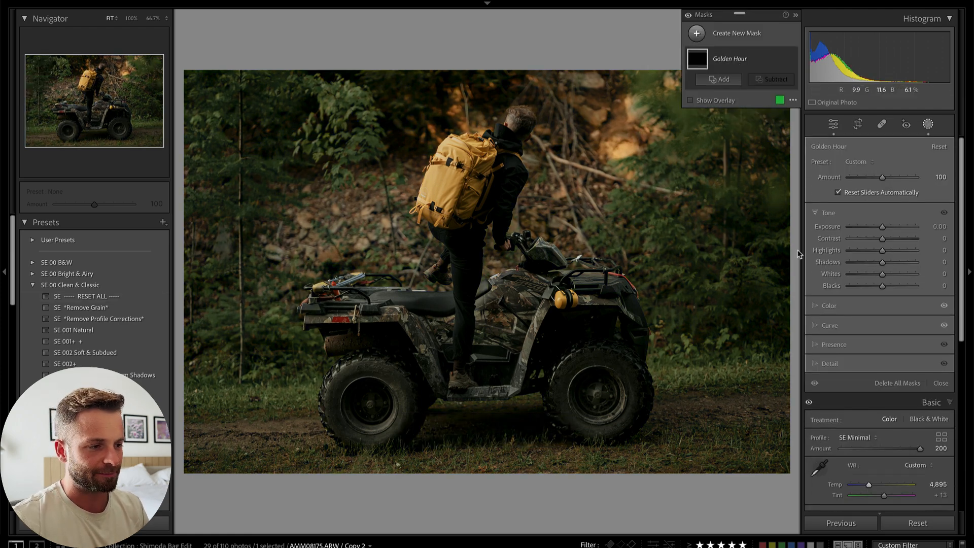
- Warm the ATV photo's temperature to 5,798 and set its exposure to 0.00
{"action": "key", "text": "shift+w"}
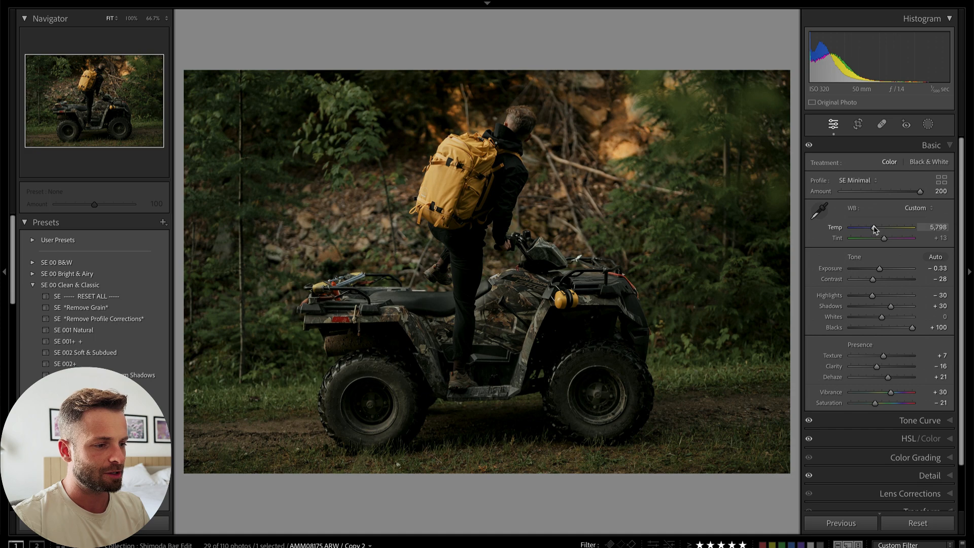
{"action": "key", "text": "ctrl+equal"}
{"action": "key", "text": "ctrl+equal"}
{"action": "key", "text": "ctrl+minus"}
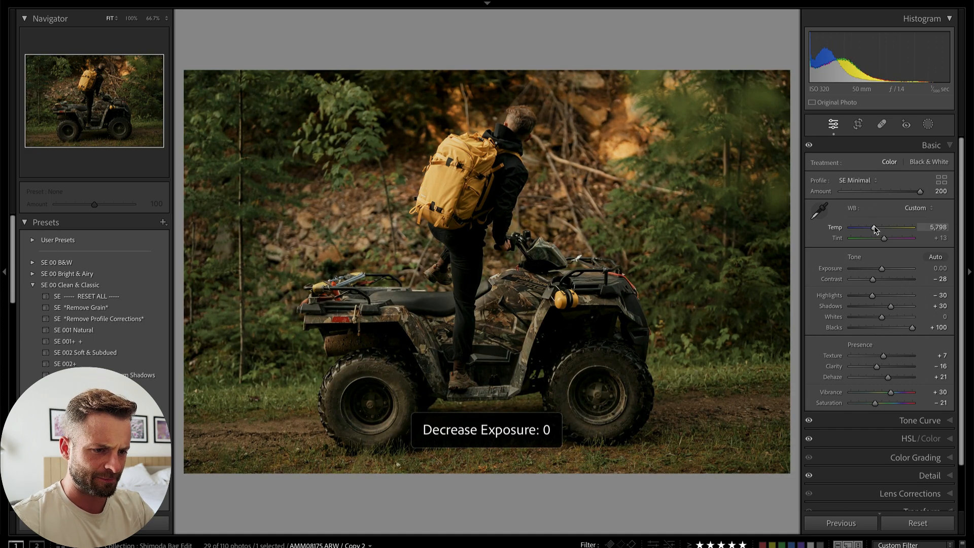
- Apply the 00 Vintage AI Bloom preset to the ATV photo at amount 58
{"action": "scroll", "coordinate": [94, 299], "scroll_direction": "down", "scroll_amount": 10}
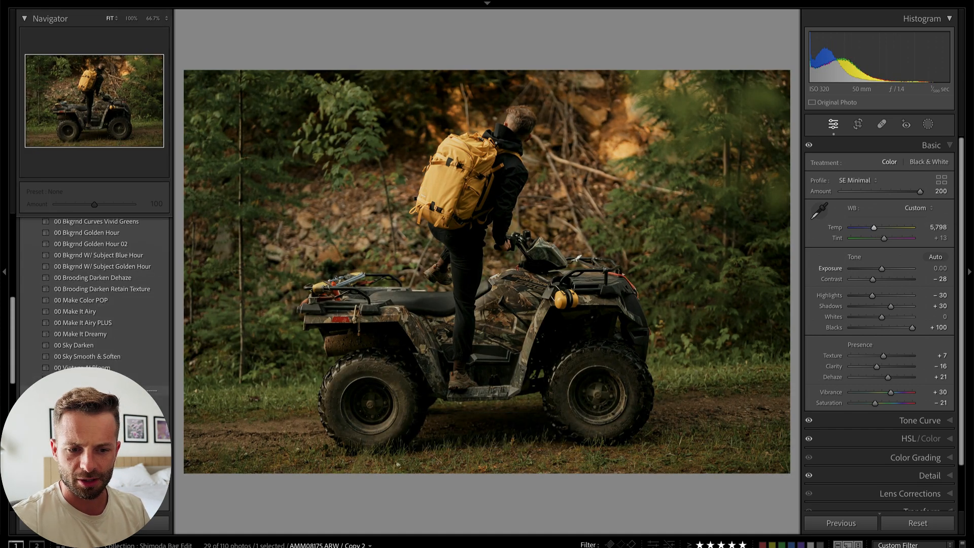
{"action": "left_click", "coordinate": [82, 368]}
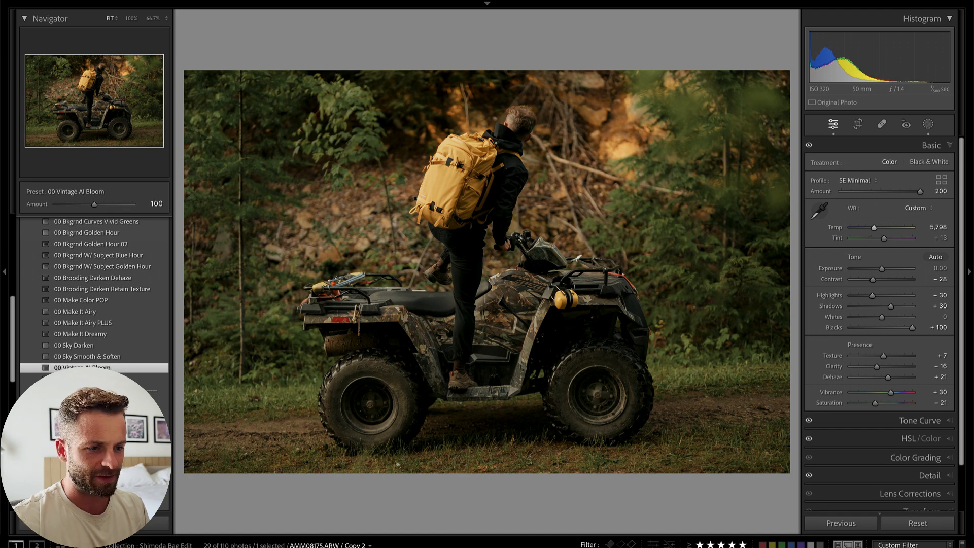
{"action": "left_click_drag", "start_coordinate": [94, 204], "coordinate": [68, 202]}
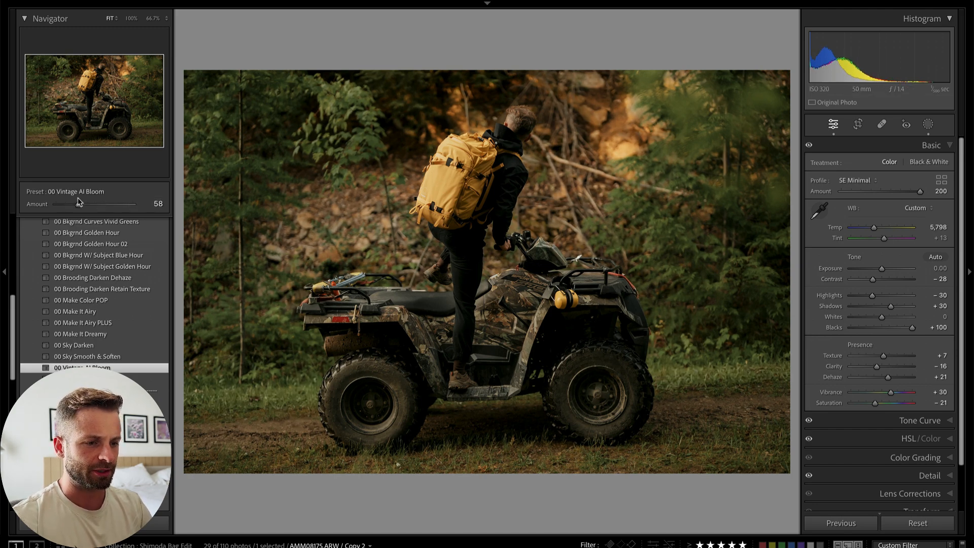
- Set the ATV photo's saturation to -8 and its exposure to +0.20
{"action": "double_click", "coordinate": [878, 402]}
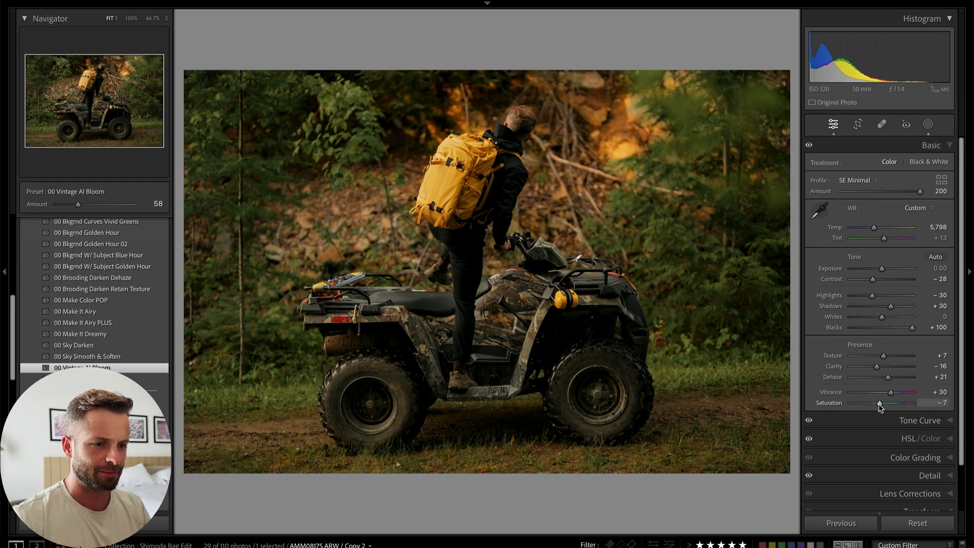
{"action": "key", "text": "equal"}
{"action": "key", "text": "equal"}
{"action": "key", "text": "equal"}
{"action": "key", "text": "minus"}
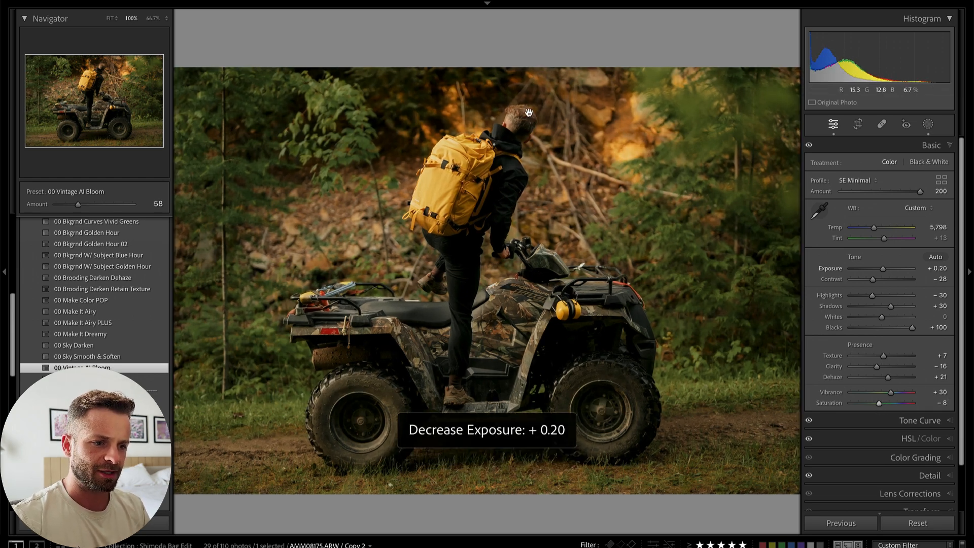
- Retouch the thin patch in the hair on the back of the man's head with the Remove tool at opacity 53
{"action": "left_click", "coordinate": [532, 117]}
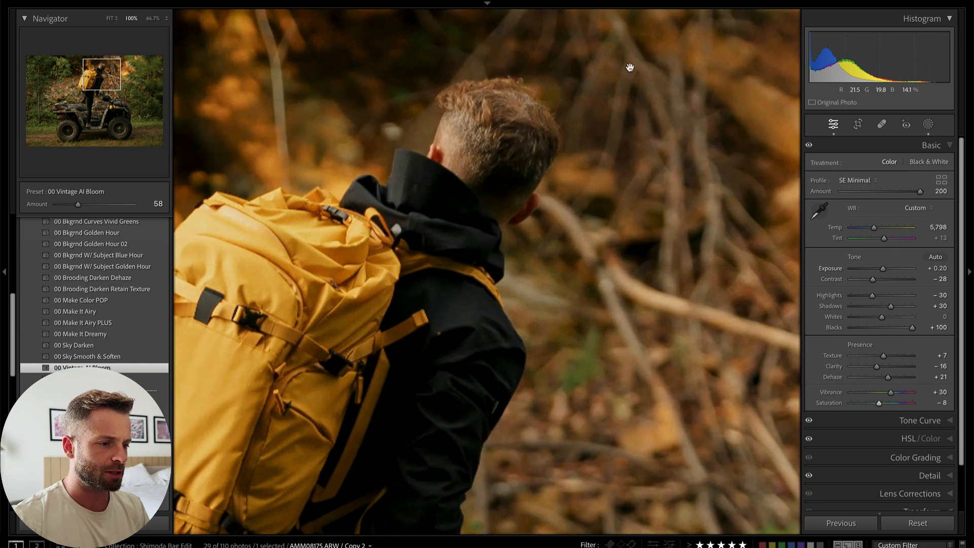
{"action": "left_click", "coordinate": [882, 125]}
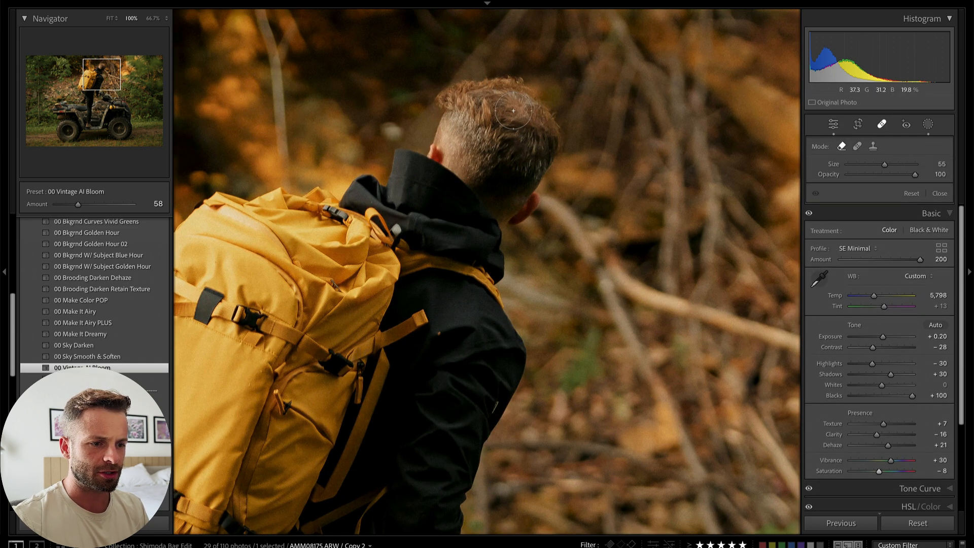
{"action": "left_click", "coordinate": [516, 110]}
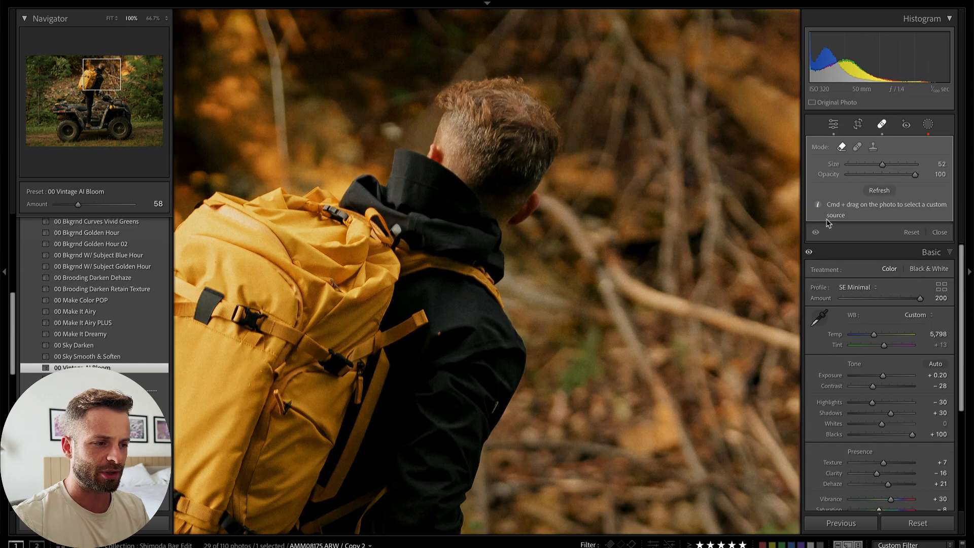
{"action": "left_click_drag", "start_coordinate": [914, 174], "coordinate": [871, 174]}
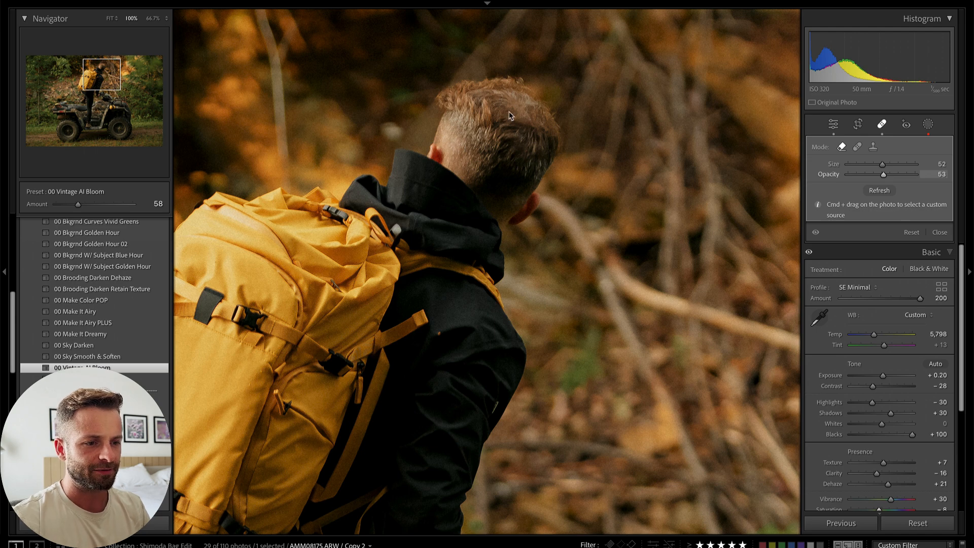
- Paint a brush mask over the top and back of the man's hair and adjust the mask's tone
{"action": "key", "text": "k"}
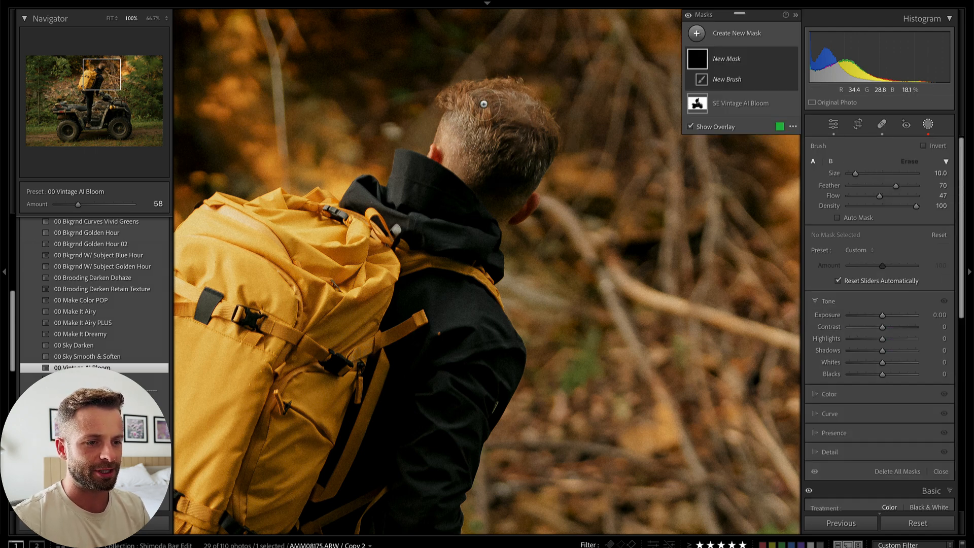
{"action": "left_click_drag", "start_coordinate": [505, 117], "coordinate": [530, 119]}
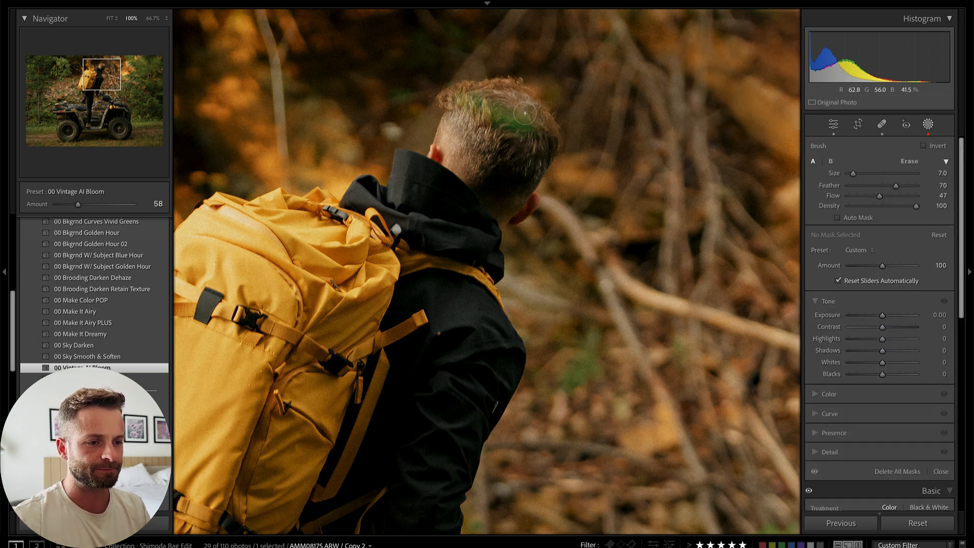
{"action": "left_click_drag", "start_coordinate": [490, 91], "coordinate": [535, 125]}
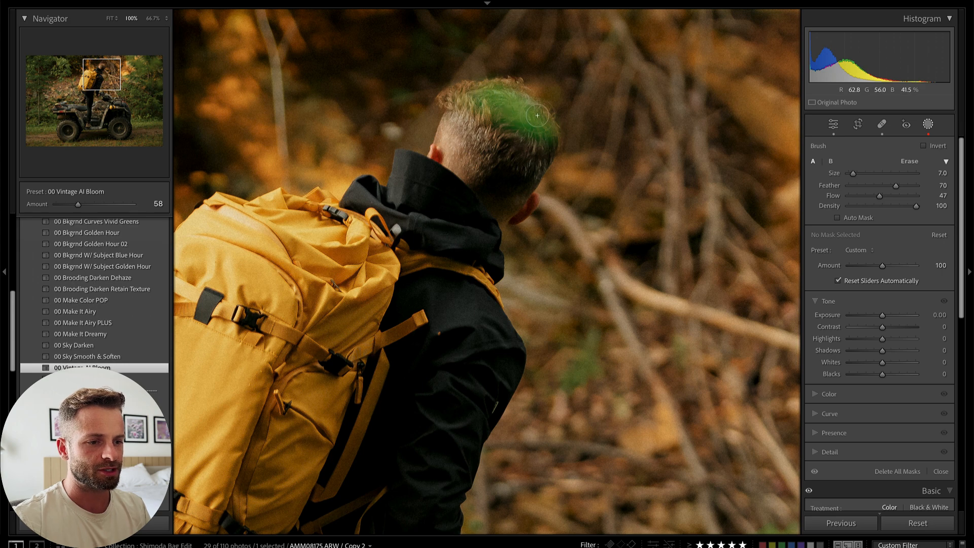
{"action": "mouse_move", "coordinate": [463, 152]}
{"action": "left_mouse_down"}
{"action": "mouse_move", "coordinate": [474, 172]}
{"action": "mouse_move", "coordinate": [504, 168]}
{"action": "left_mouse_up"}
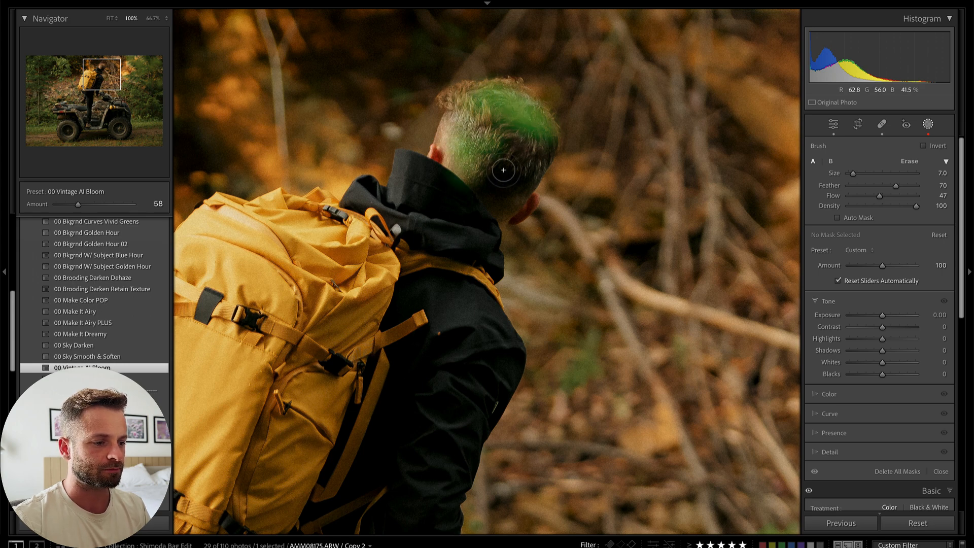
{"action": "key", "text": "o"}
{"action": "left_click_drag", "start_coordinate": [899, 332], "coordinate": [919, 331]}
{"action": "key", "text": "k"}
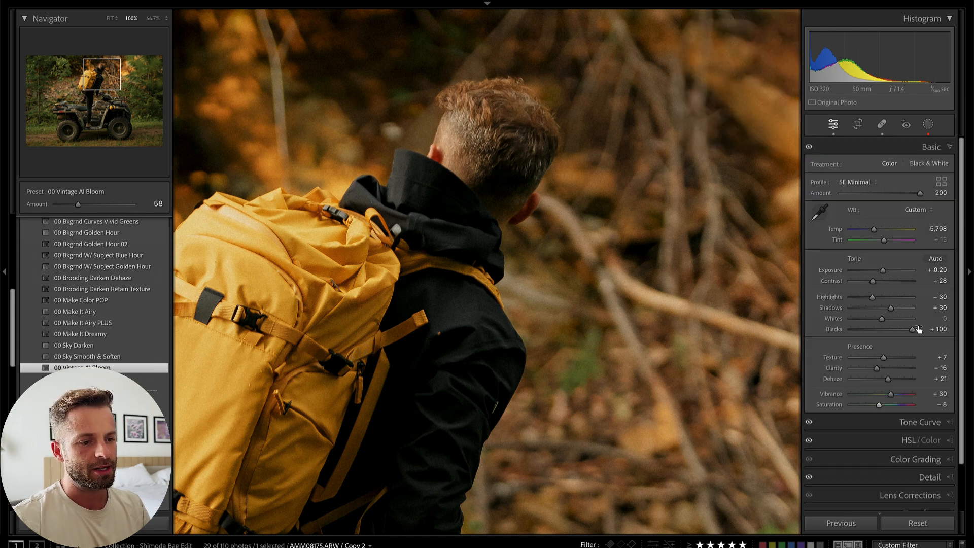
- Start cropping the ATV photo with the whole image in view
{"action": "left_click", "coordinate": [290, 299]}
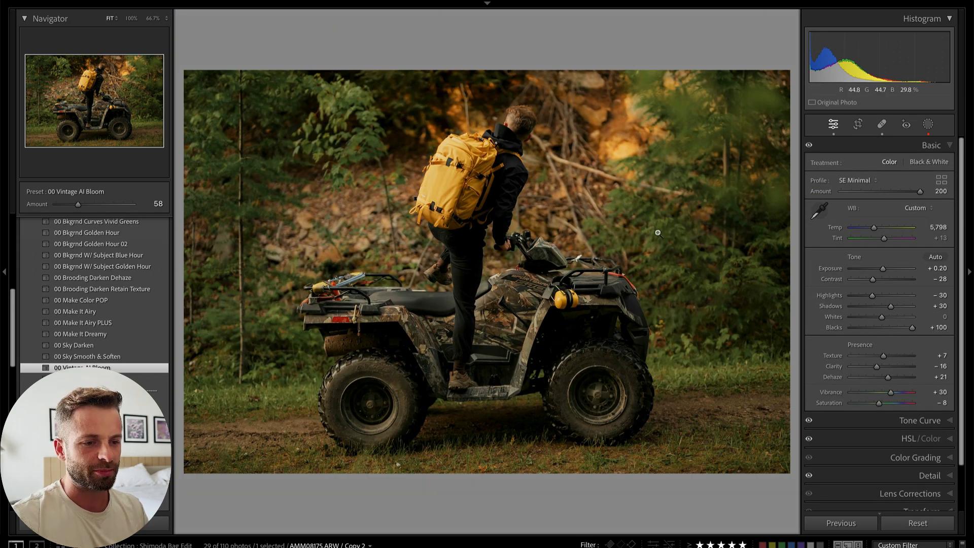
{"action": "key", "text": "r"}
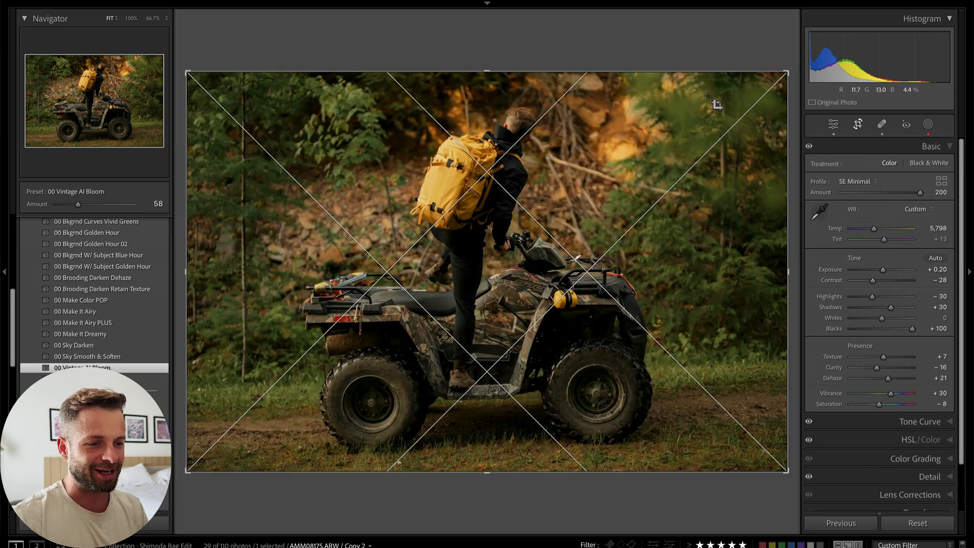
- Rotate the crop of the quad bike photo slightly and apply it
{"action": "left_click_drag", "start_coordinate": [739, 56], "coordinate": [755, 55]}
{"action": "key", "text": "r"}
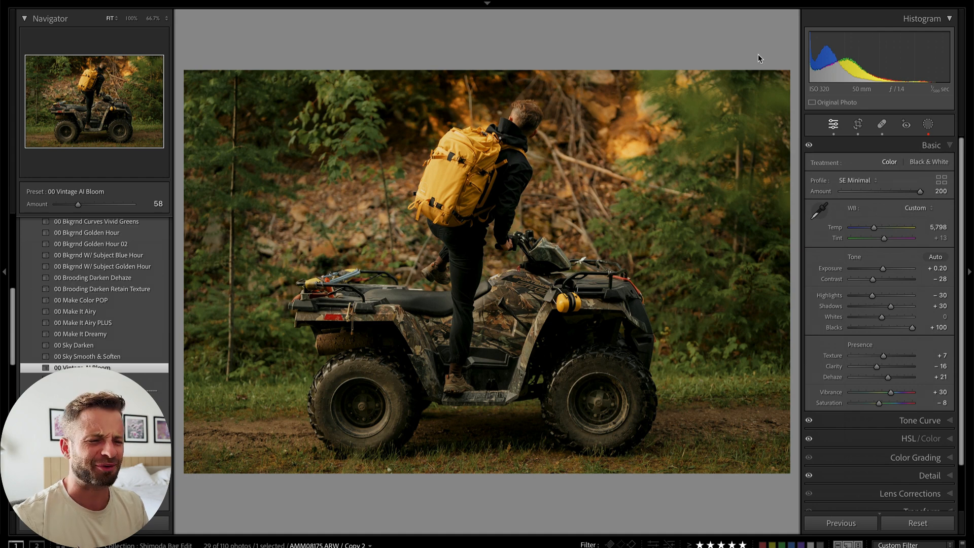
- On the next photo, the man standing on the log, apply the SE 005 Forest Greens preset and set Exposure to +1.25
{"action": "key", "text": "Right"}
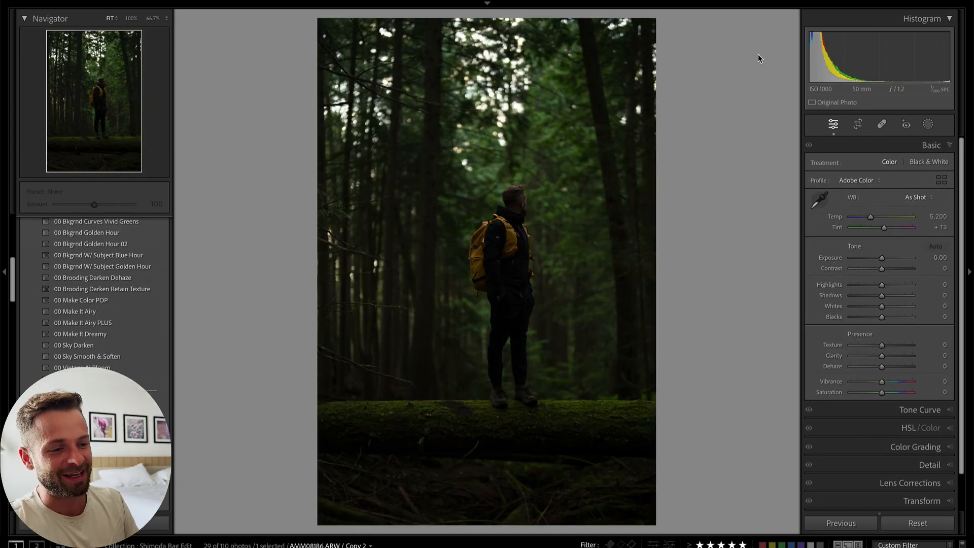
{"action": "left_click", "coordinate": [901, 258]}
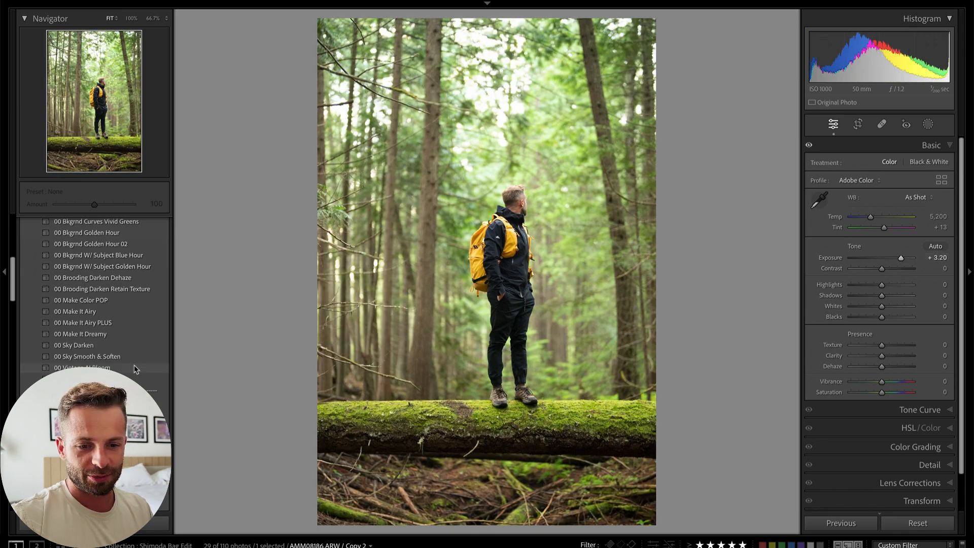
{"action": "scroll", "coordinate": [134, 364], "scroll_direction": "up", "scroll_amount": 10}
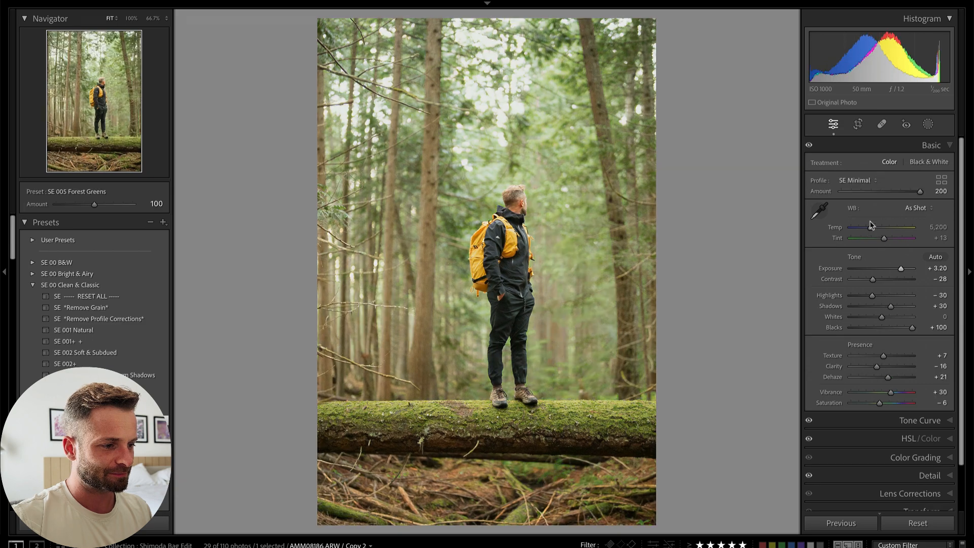
{"action": "left_click_drag", "start_coordinate": [900, 269], "coordinate": [889, 270]}
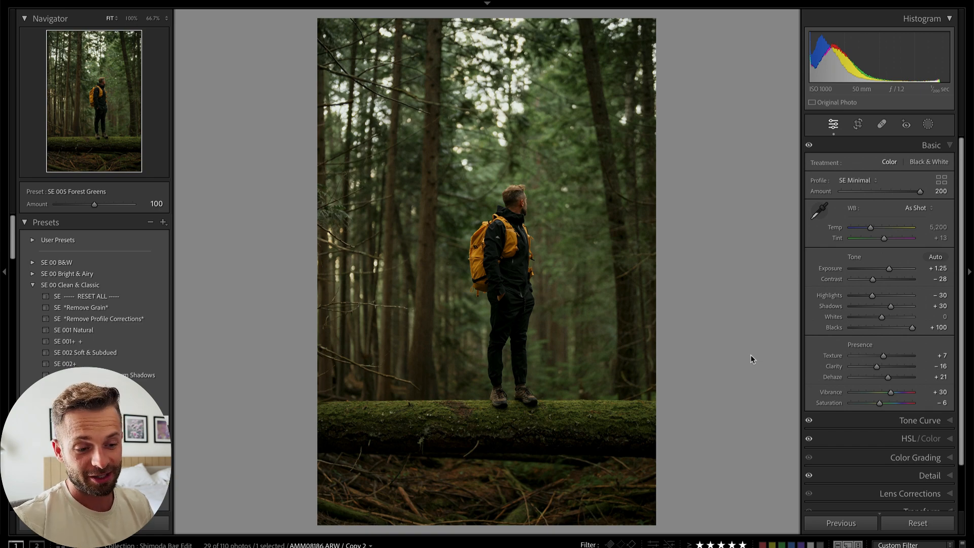
- Paint a new brush mask in a straight band across the mossy log, using size 15, feather 30 and flow 100
{"action": "key", "text": "k"}
{"action": "scroll", "coordinate": [350, 433], "scroll_direction": "up", "scroll_amount": 5}
{"action": "scroll", "coordinate": [343, 435], "scroll_direction": "down", "scroll_amount": 3}
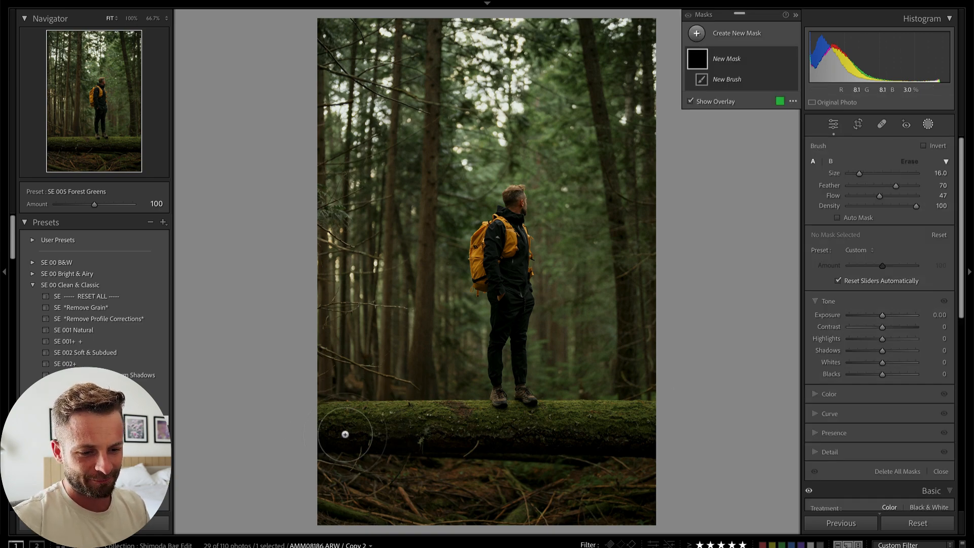
{"action": "left_click", "coordinate": [314, 428]}
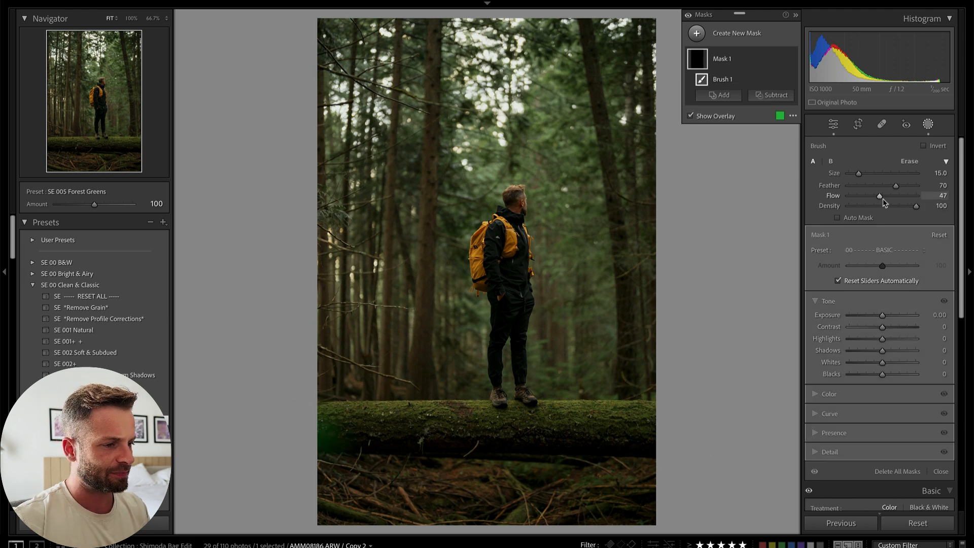
{"action": "left_click", "coordinate": [623, 427]}
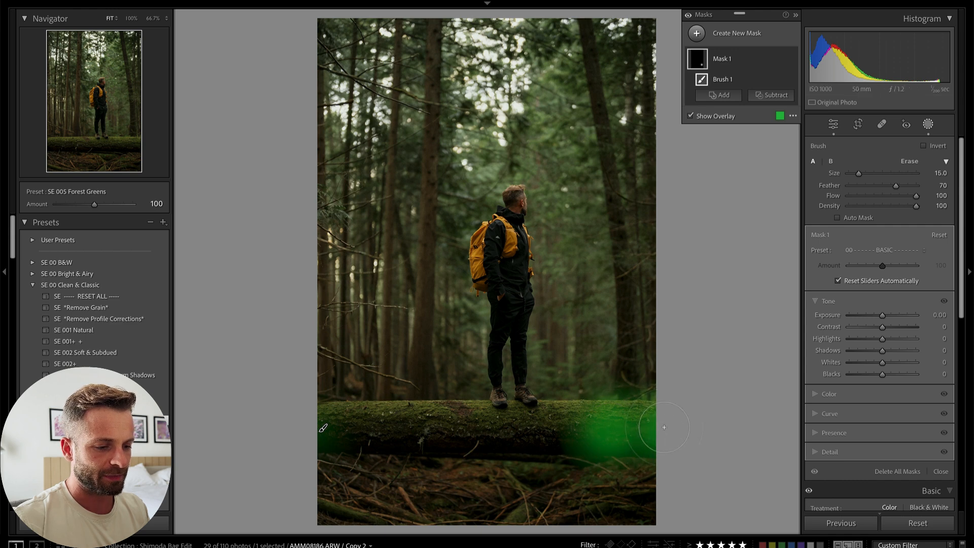
{"action": "mouse_move", "coordinate": [336, 414]}
{"action": "left_mouse_down"}
{"action": "mouse_move", "coordinate": [651, 416]}
{"action": "mouse_move", "coordinate": [662, 401]}
{"action": "left_mouse_up"}
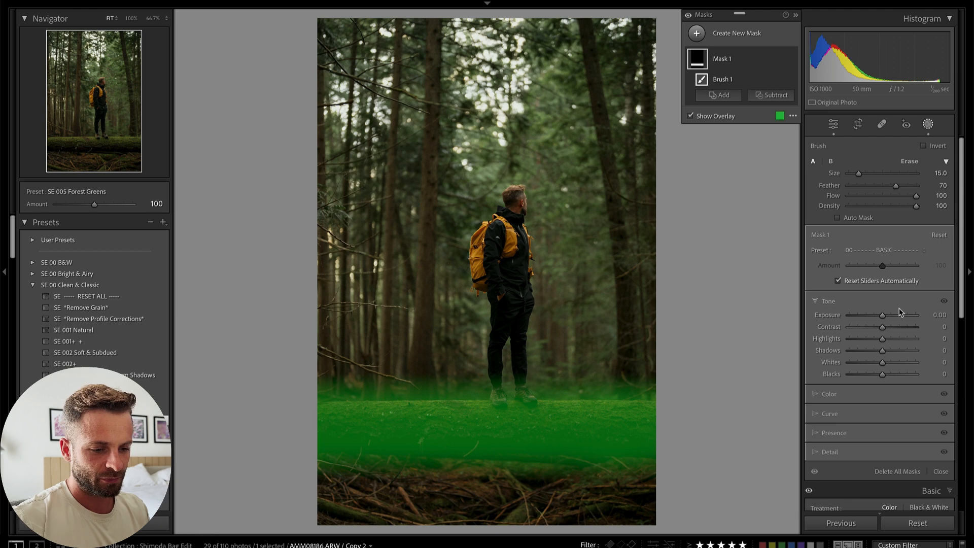
{"action": "key", "text": "ctrl+z"}
{"action": "key", "text": "["}
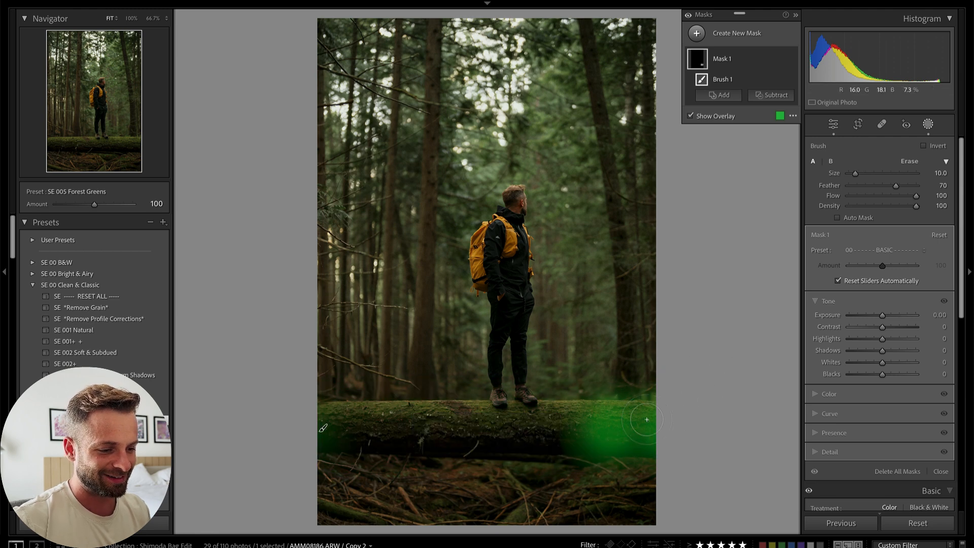
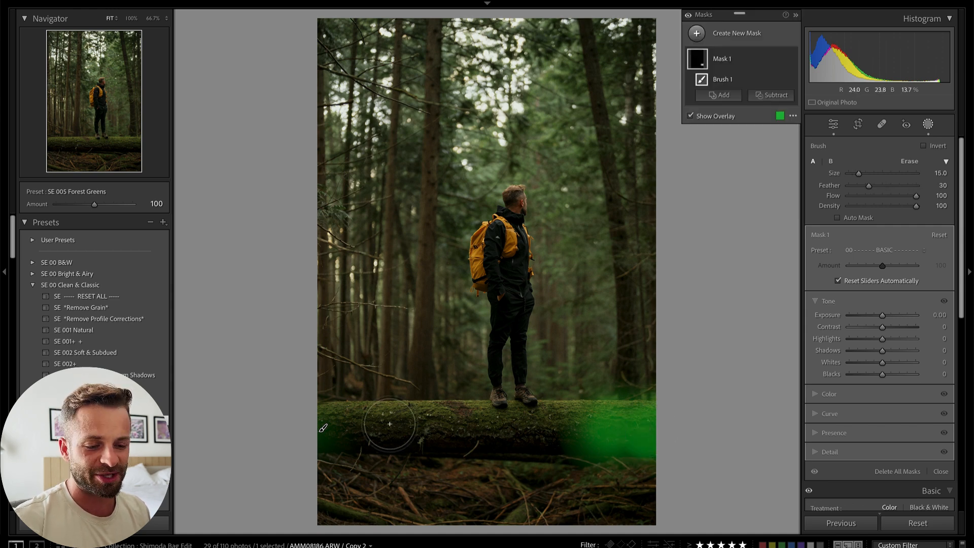
{"action": "left_click", "coordinate": [290, 427], "text": "shift"}
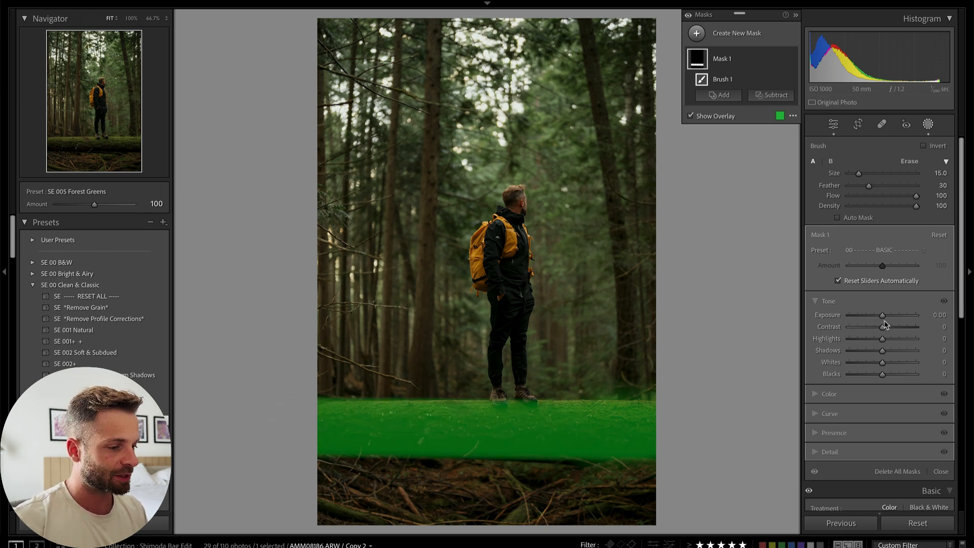
- Set the log mask's Highlights to 49, Whites to 54, Texture to 29 and Dehaze to 42, and adjust Clarity slightly
{"action": "left_click_drag", "start_coordinate": [882, 338], "coordinate": [901, 364]}
{"action": "key", "text": "o"}
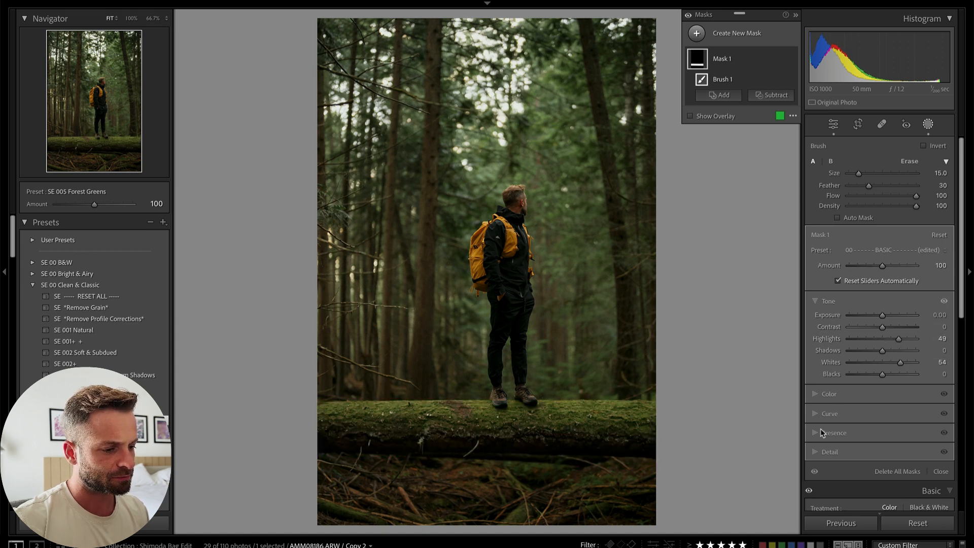
{"action": "left_click", "coordinate": [822, 432]}
{"action": "left_click", "coordinate": [891, 374]}
{"action": "left_click", "coordinate": [896, 396]}
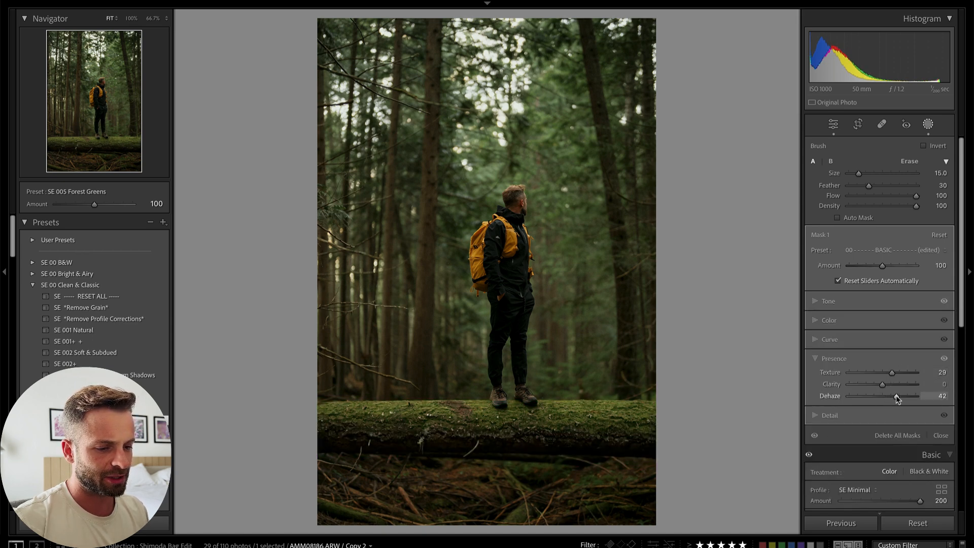
{"action": "left_click_drag", "start_coordinate": [890, 385], "coordinate": [886, 386]}
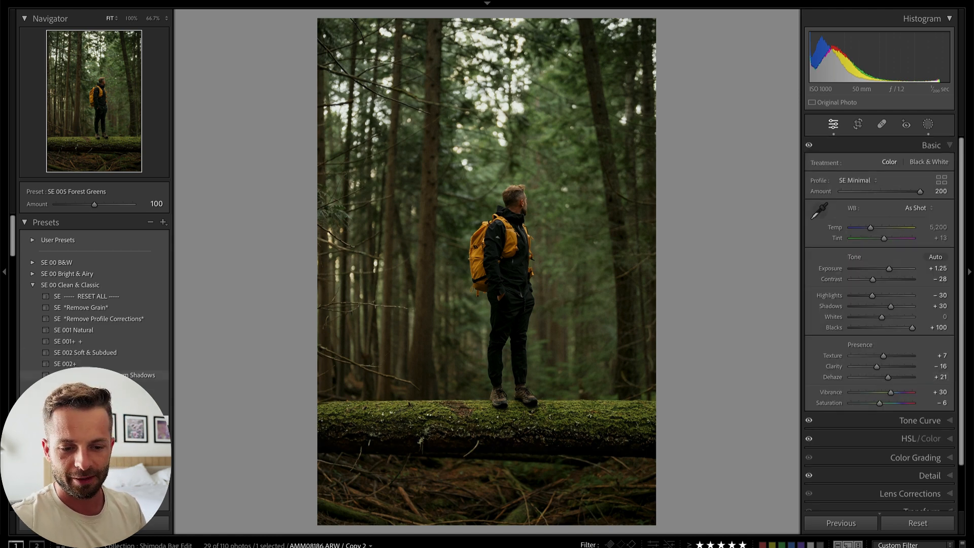
- Apply the 00 Vintage AI Bloom preset to the photo and set its amount to 116
{"action": "scroll", "coordinate": [94, 294], "scroll_direction": "down", "scroll_amount": 10}
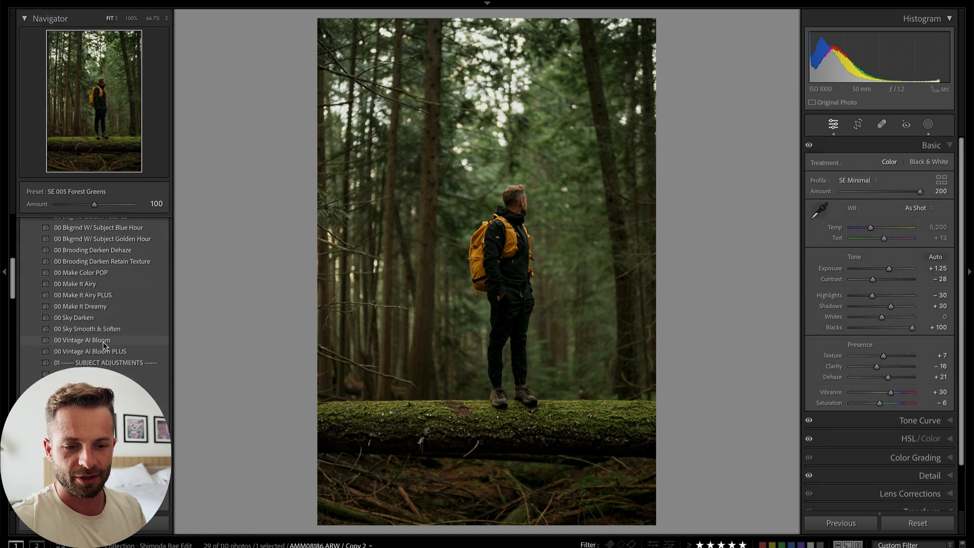
{"action": "left_click", "coordinate": [103, 342]}
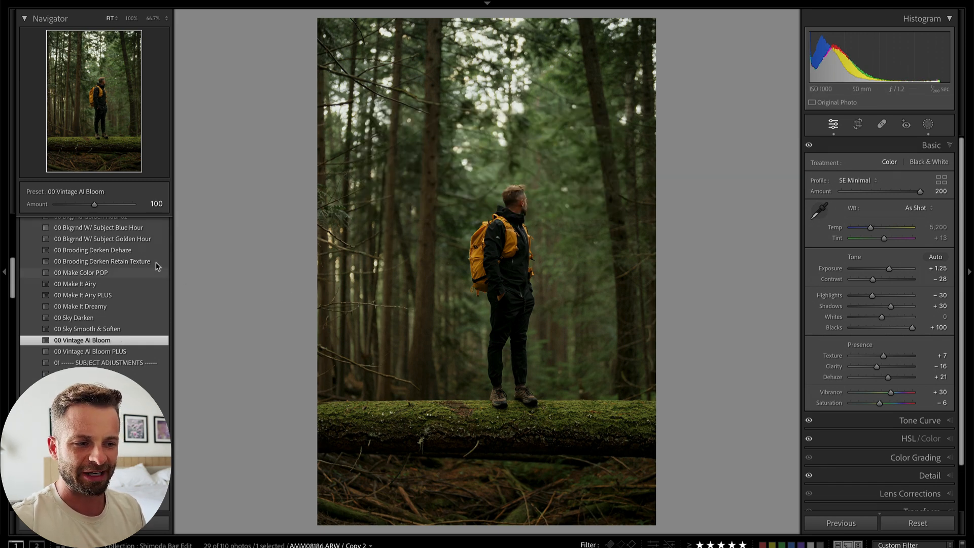
{"action": "left_click_drag", "start_coordinate": [112, 204], "coordinate": [121, 208]}
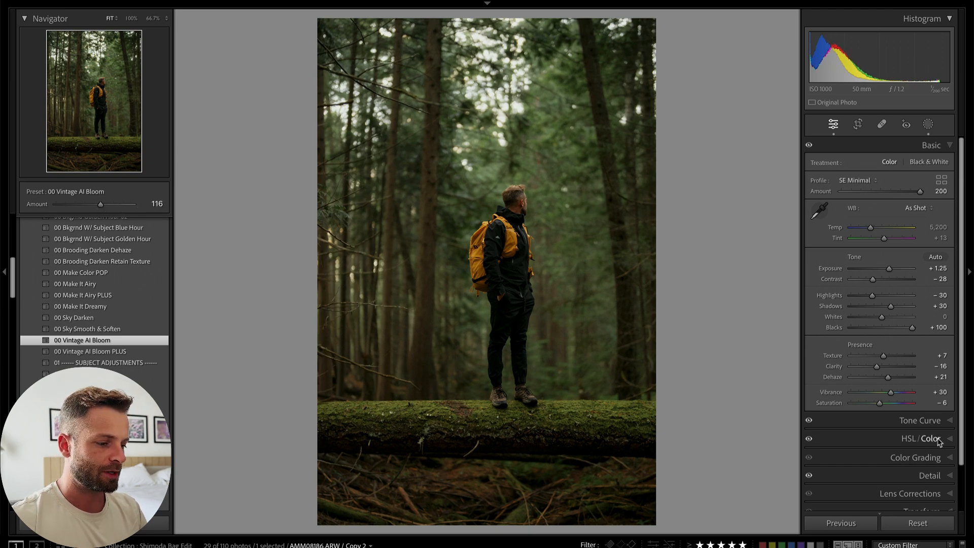
- Compare the edited forest photo with its unedited state and restore the edit
{"action": "key", "text": "backslash"}
{"action": "key", "text": "backslash"}
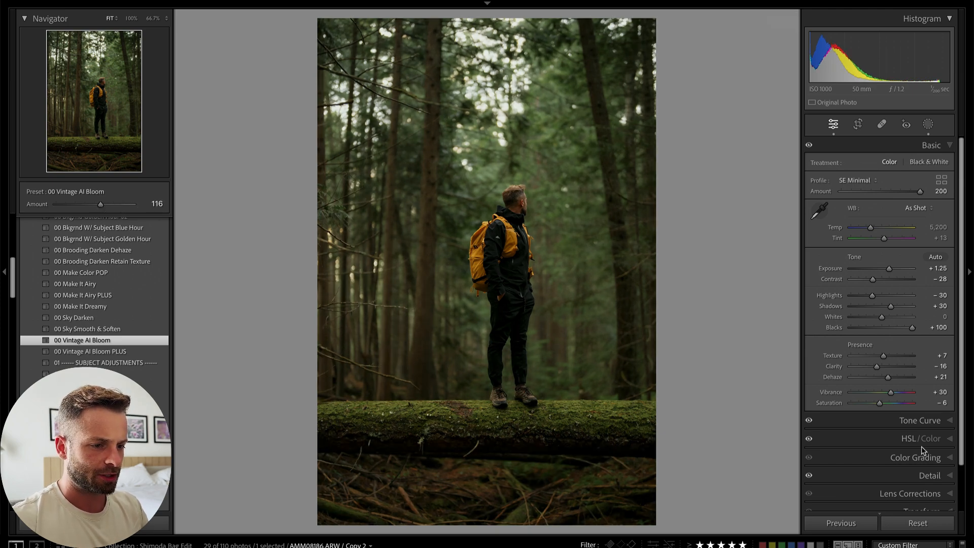
{"action": "left_click", "coordinate": [919, 529]}
{"action": "key", "text": "ctrl+z"}
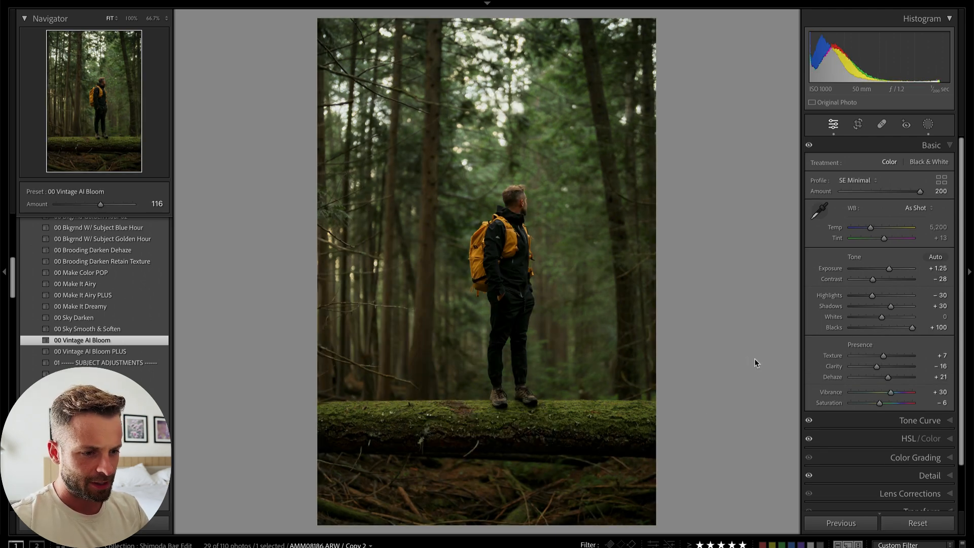
- Paint a new brush mask over the man's backpack, jacket and legs with a soft brush of size 4 and feather 100
{"action": "key", "text": "k"}
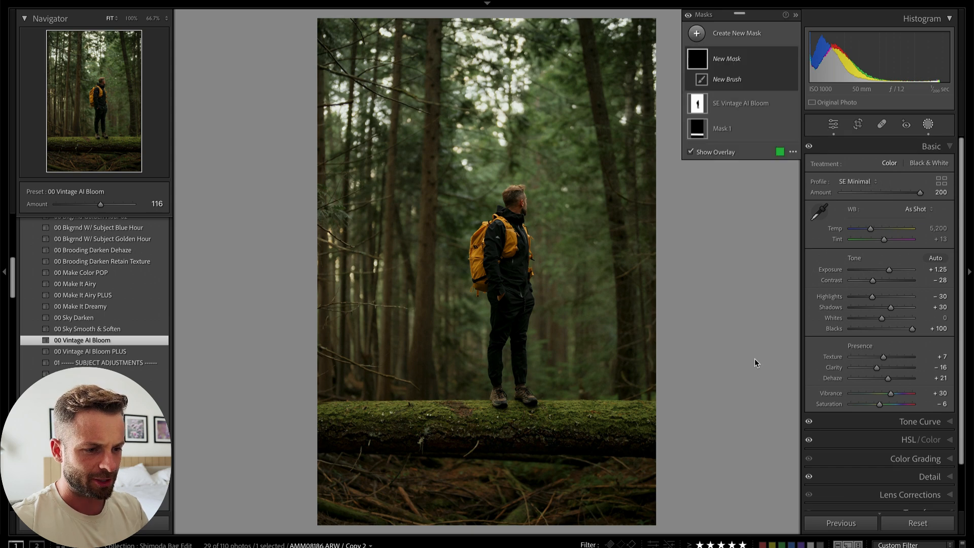
{"action": "mouse_move", "coordinate": [477, 238]}
{"action": "left_mouse_down"}
{"action": "mouse_move", "coordinate": [503, 259]}
{"action": "mouse_move", "coordinate": [506, 290]}
{"action": "left_mouse_up"}
{"action": "scroll", "coordinate": [505, 287], "scroll_direction": "down", "scroll_amount": 5}
{"action": "scroll", "coordinate": [494, 385], "scroll_direction": "down", "scroll_amount": 3}
{"action": "mouse_move", "coordinate": [494, 378]}
{"action": "left_mouse_down"}
{"action": "mouse_move", "coordinate": [500, 316]}
{"action": "mouse_move", "coordinate": [511, 316]}
{"action": "mouse_move", "coordinate": [521, 355]}
{"action": "mouse_move", "coordinate": [517, 311]}
{"action": "mouse_move", "coordinate": [495, 316]}
{"action": "mouse_move", "coordinate": [496, 385]}
{"action": "mouse_move", "coordinate": [500, 320]}
{"action": "mouse_move", "coordinate": [509, 317]}
{"action": "mouse_move", "coordinate": [522, 368]}
{"action": "mouse_move", "coordinate": [522, 289]}
{"action": "left_mouse_up"}
{"action": "scroll", "coordinate": [499, 314], "scroll_direction": "up", "scroll_amount": 3}
- Set the man's brush mask to Contrast −50, Highlights 80 and Whites 94, with the mask overlay hidden
{"action": "left_click", "coordinate": [815, 301]}
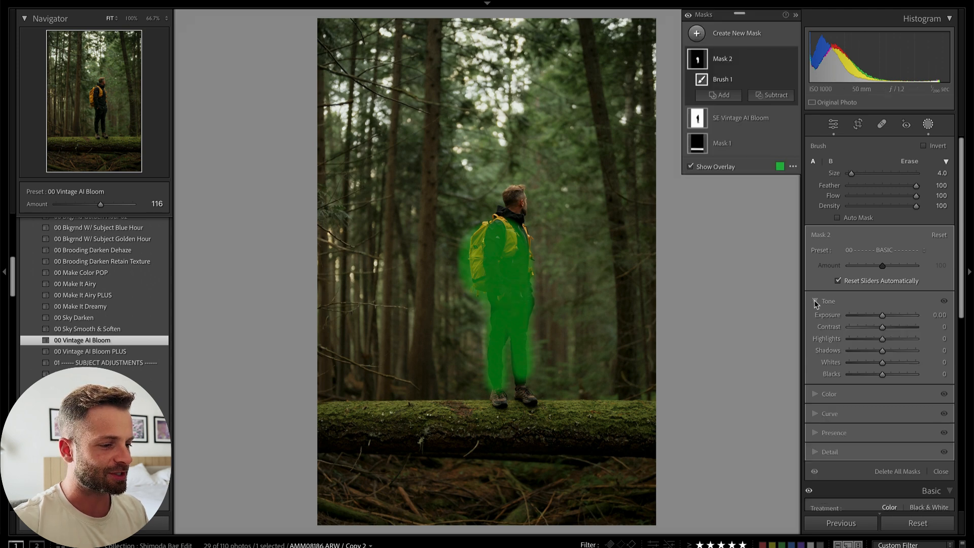
{"action": "key", "text": "o"}
{"action": "left_click_drag", "start_coordinate": [882, 338], "coordinate": [948, 358]}
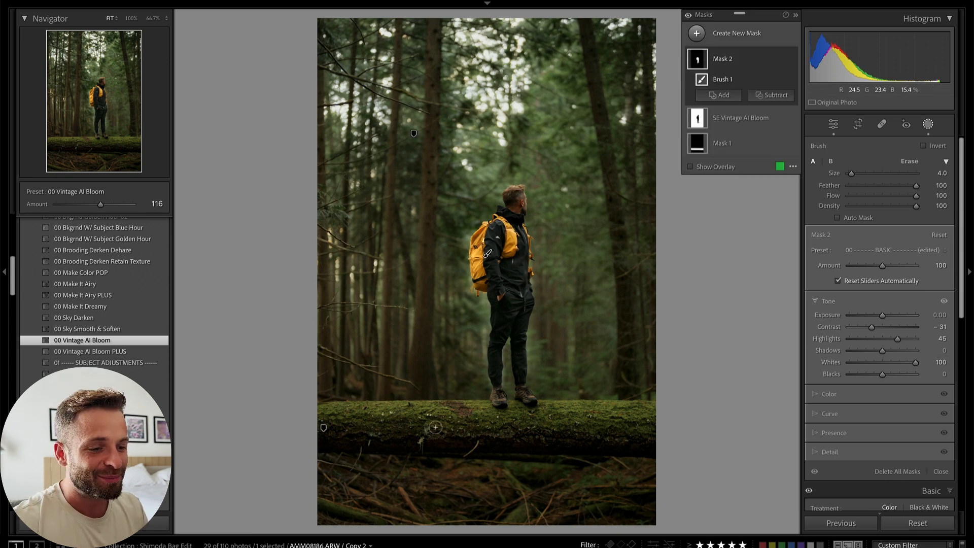
{"action": "left_click_drag", "start_coordinate": [916, 362], "coordinate": [908, 338]}
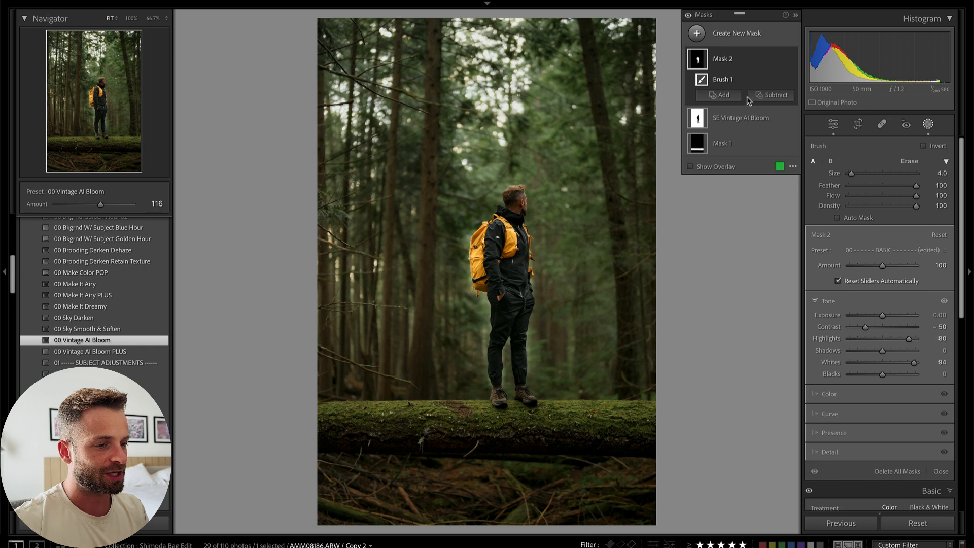
- Subtract the background from the man's mask and set the mask's Exposure to −0.68
{"action": "left_click", "coordinate": [776, 96]}
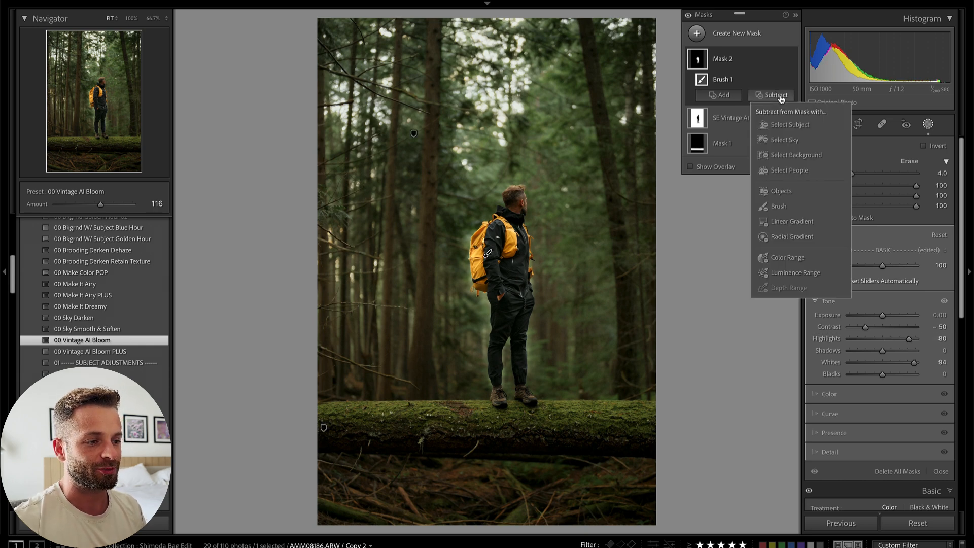
{"action": "left_click", "coordinate": [790, 155]}
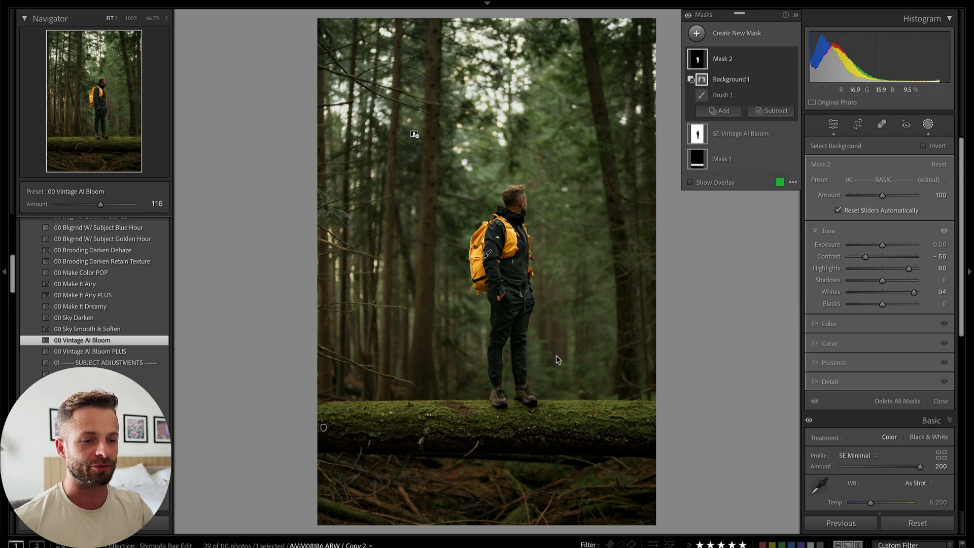
{"action": "left_click_drag", "start_coordinate": [881, 244], "coordinate": [878, 245]}
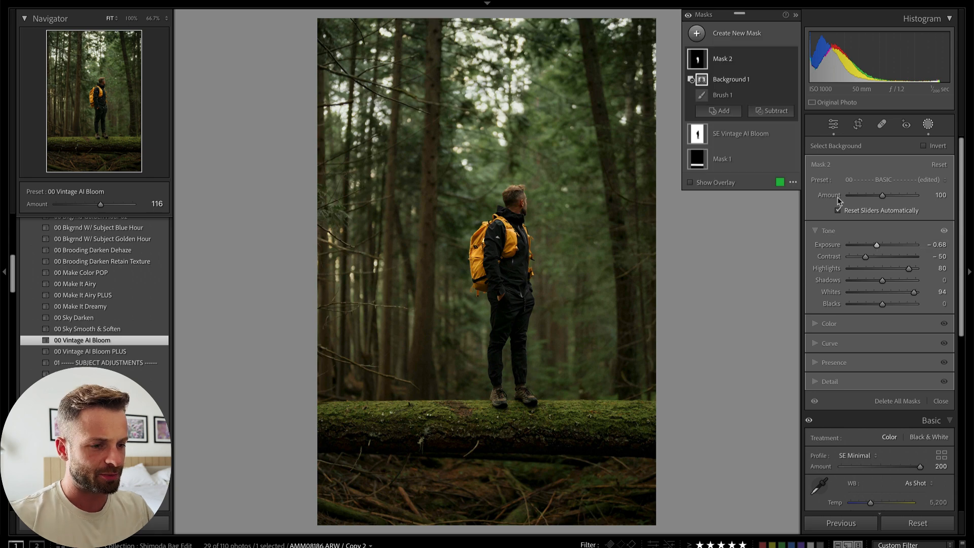
- Compare the photo with and without the man's mask, restore the mask and leave masking
{"action": "key", "text": "Delete"}
{"action": "key", "text": "ctrl+z"}
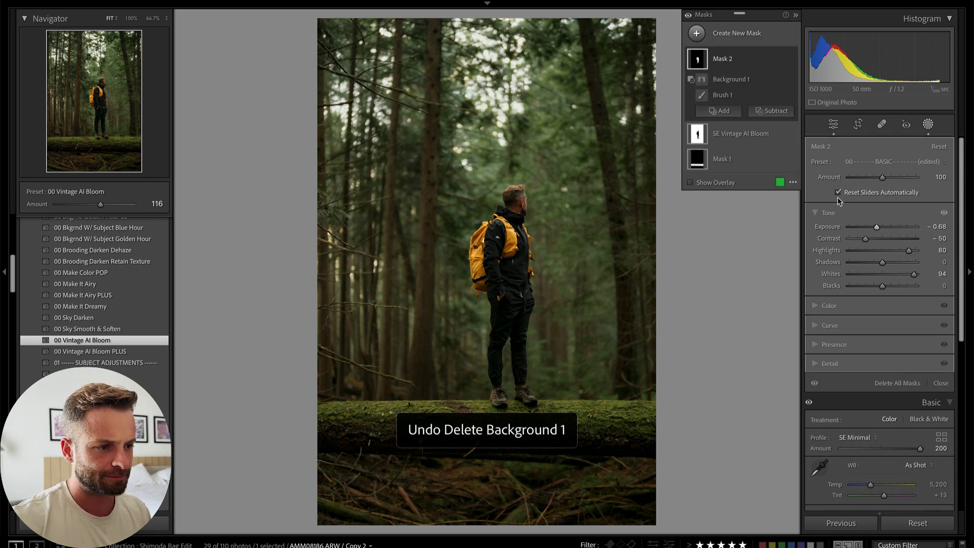
{"action": "left_click", "coordinate": [727, 55]}
{"action": "key", "text": "Delete"}
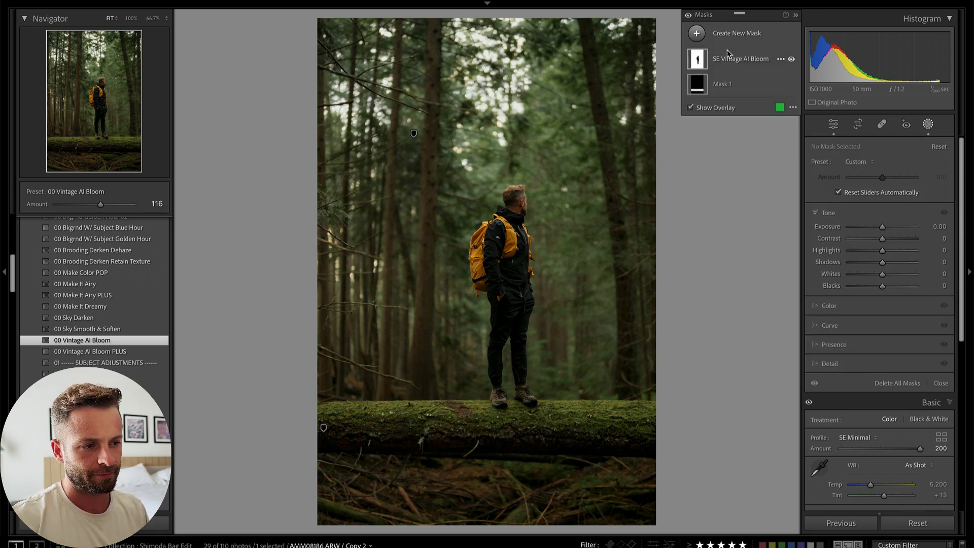
{"action": "key", "text": "ctrl+z"}
{"action": "key", "text": "shift+w"}
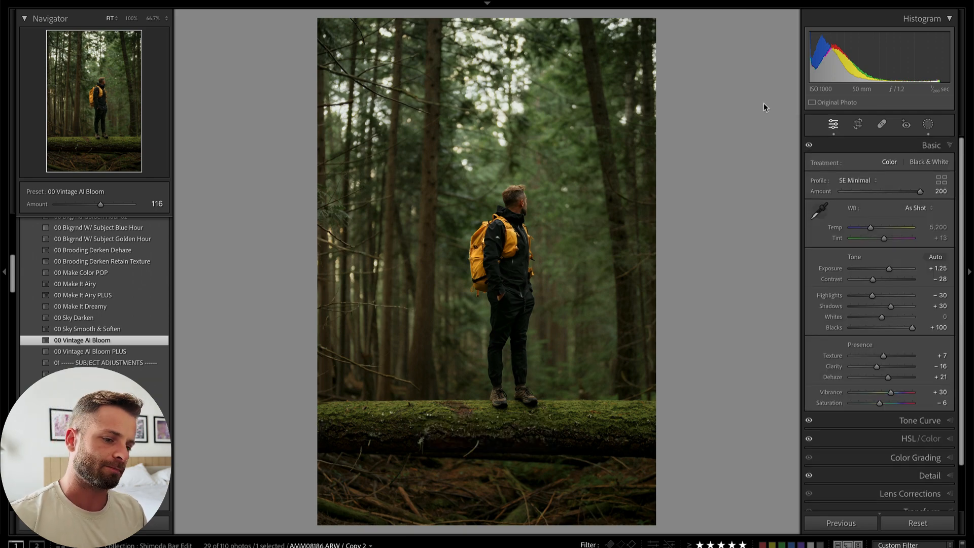
- On the next photo, the man walking along the log, apply the SE 005 Forest Greens preset and set Exposure to +0.40
{"action": "key", "text": "Right"}
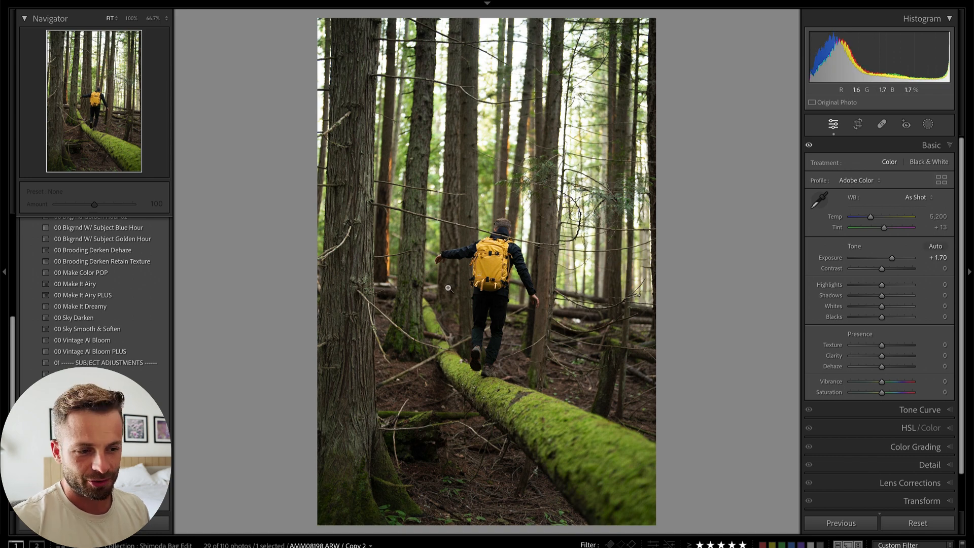
{"action": "scroll", "coordinate": [95, 361], "scroll_direction": "up", "scroll_amount": 10}
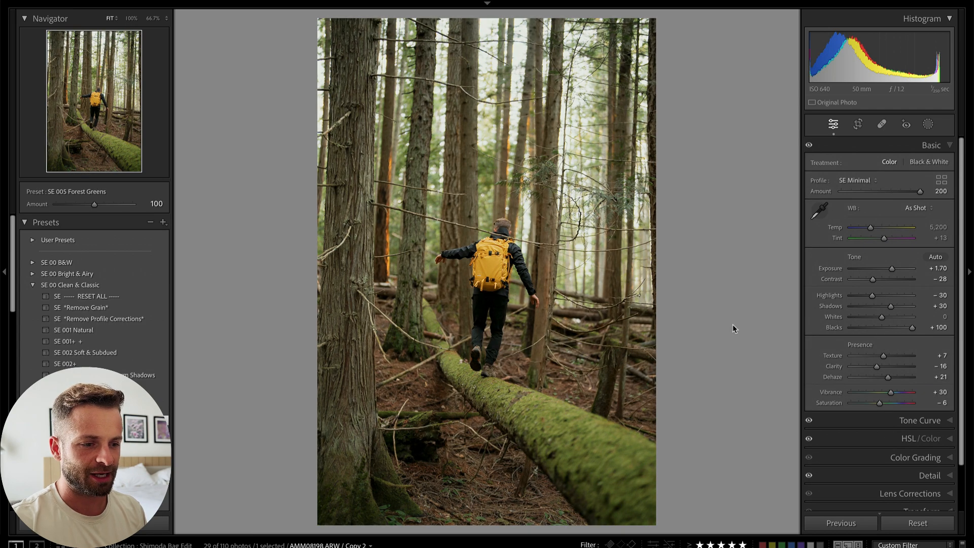
{"action": "left_click_drag", "start_coordinate": [893, 274], "coordinate": [884, 270]}
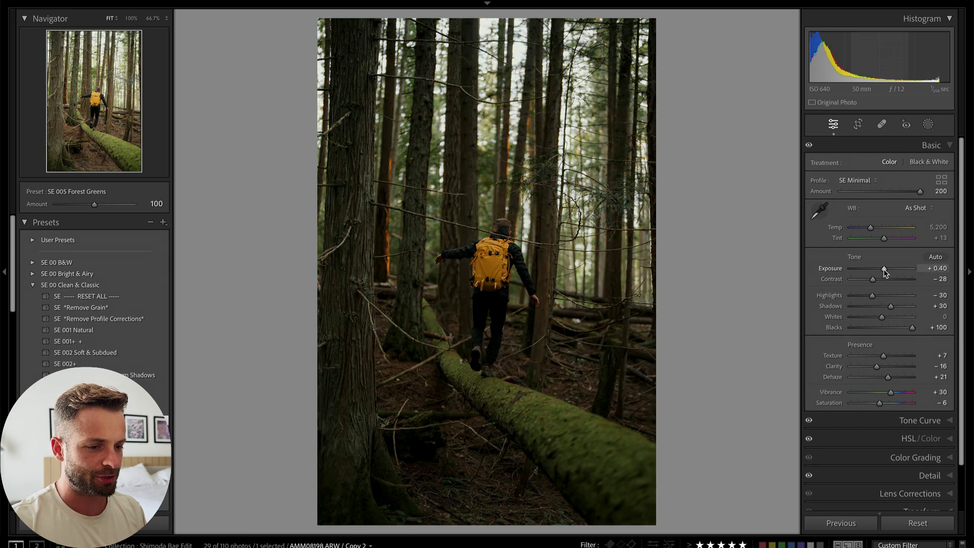
- Draw a radial gradient mask over the trees at the photo's upper right, applying 35 Sun Flare Epic with Amount 18
{"action": "key", "text": "shift+m"}
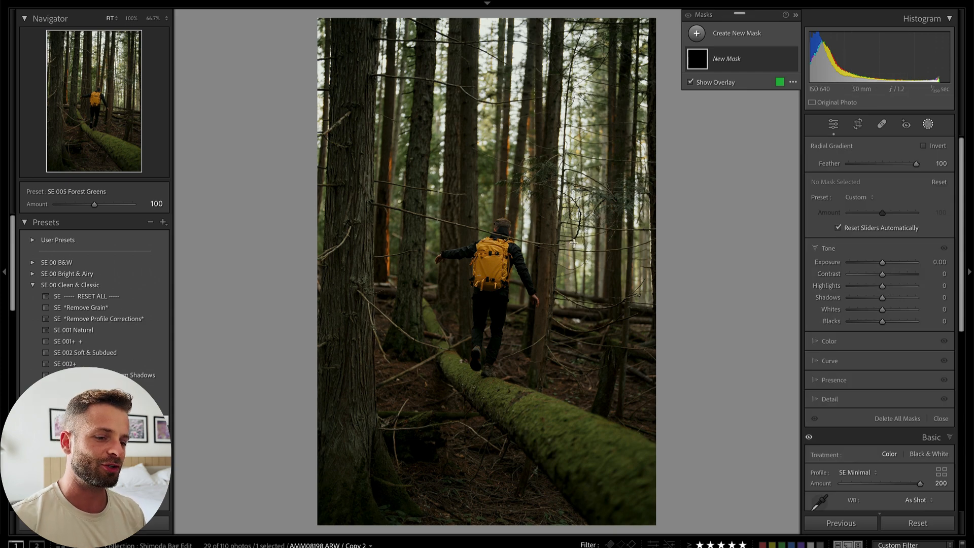
{"action": "mouse_move", "coordinate": [607, 121]}
{"action": "left_mouse_down"}
{"action": "mouse_move", "coordinate": [681, 279]}
{"action": "mouse_move", "coordinate": [713, 320]}
{"action": "left_mouse_up"}
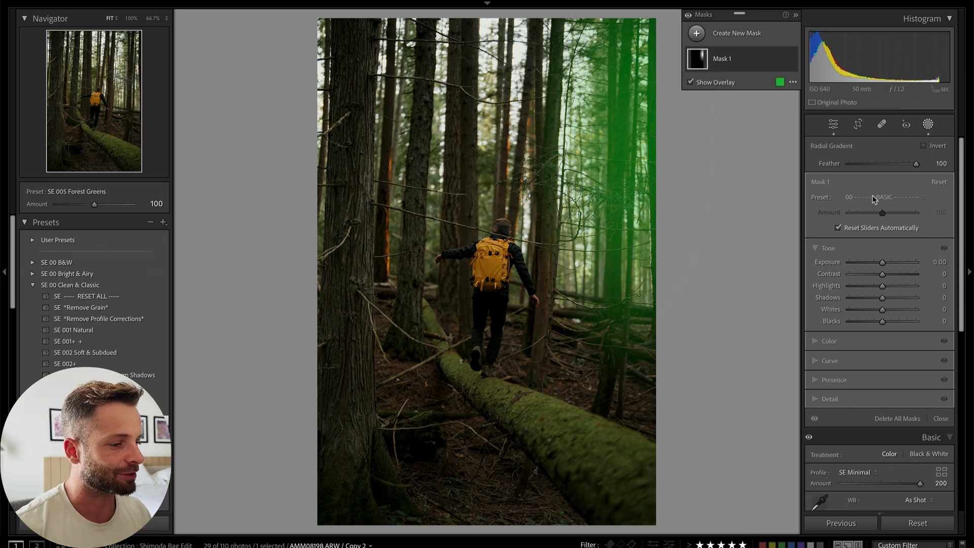
{"action": "left_click", "coordinate": [885, 197]}
{"action": "left_click", "coordinate": [890, 470]}
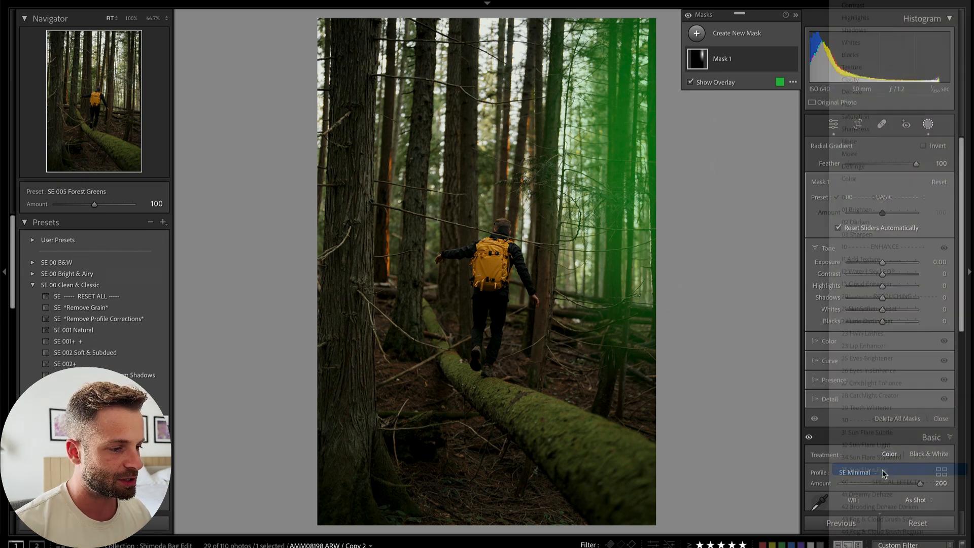
{"action": "left_click_drag", "start_coordinate": [882, 212], "coordinate": [855, 213]}
- Try the 34 Sun Flare Standard, 32 Sun Flare Light and 31 Sun Flare Subtle presets on the mask, and return to 35 Sun Flare Epic
{"action": "left_click", "coordinate": [866, 197]}
{"action": "left_click", "coordinate": [873, 187]}
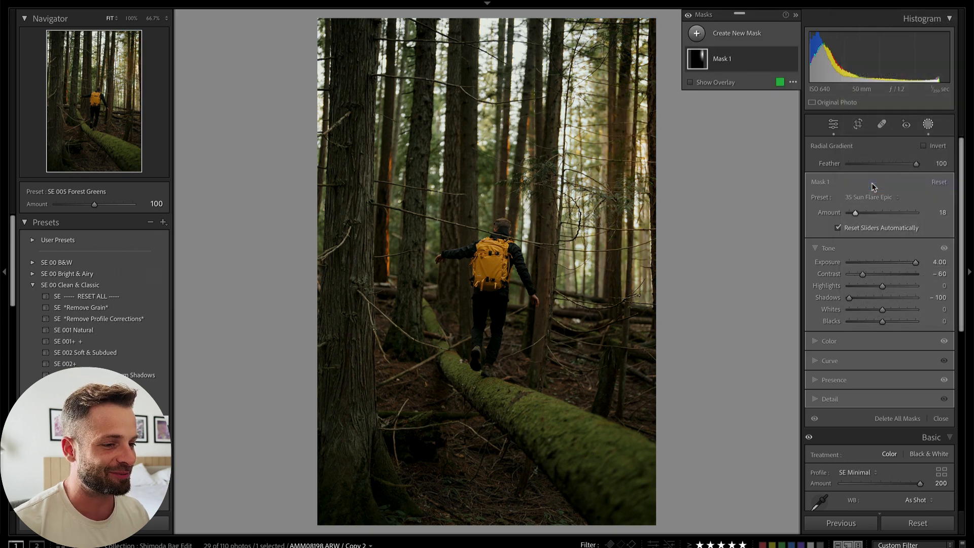
{"action": "left_click", "coordinate": [862, 213]}
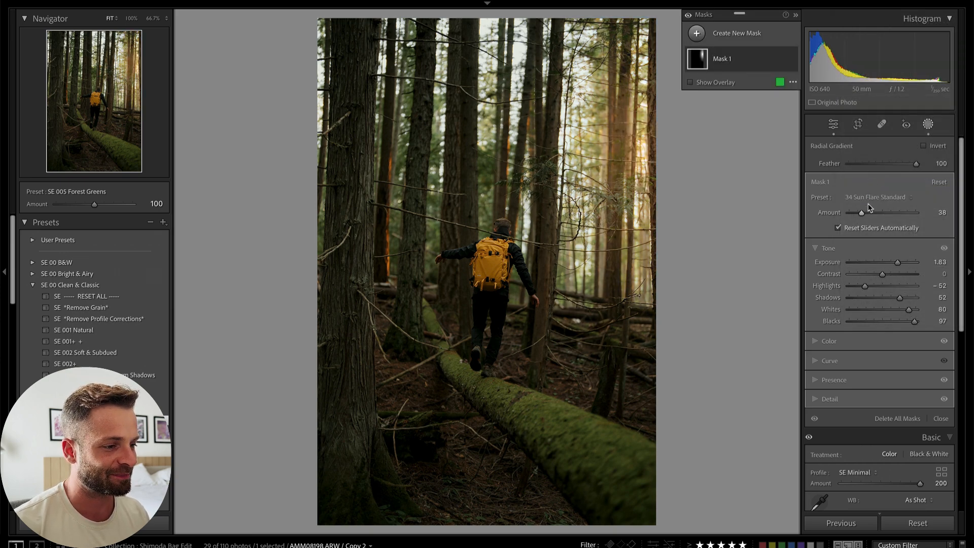
{"action": "left_click", "coordinate": [866, 201]}
{"action": "left_click", "coordinate": [890, 184]}
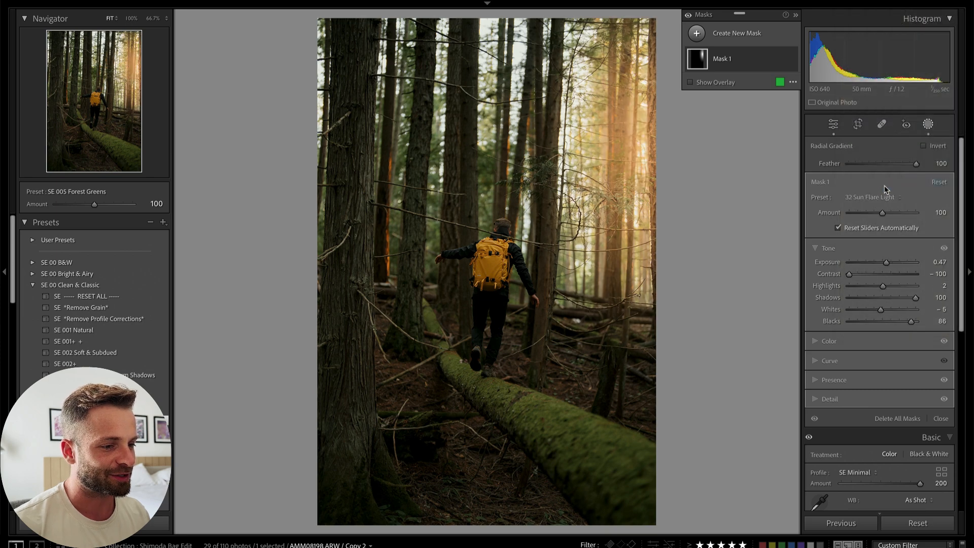
{"action": "left_click", "coordinate": [871, 197]}
{"action": "left_click", "coordinate": [871, 186]}
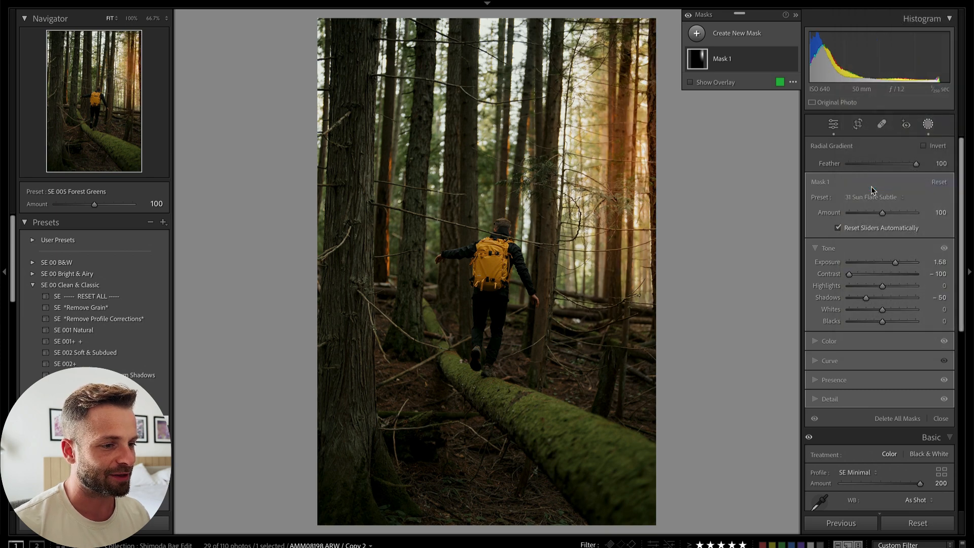
{"action": "left_click", "coordinate": [871, 201]}
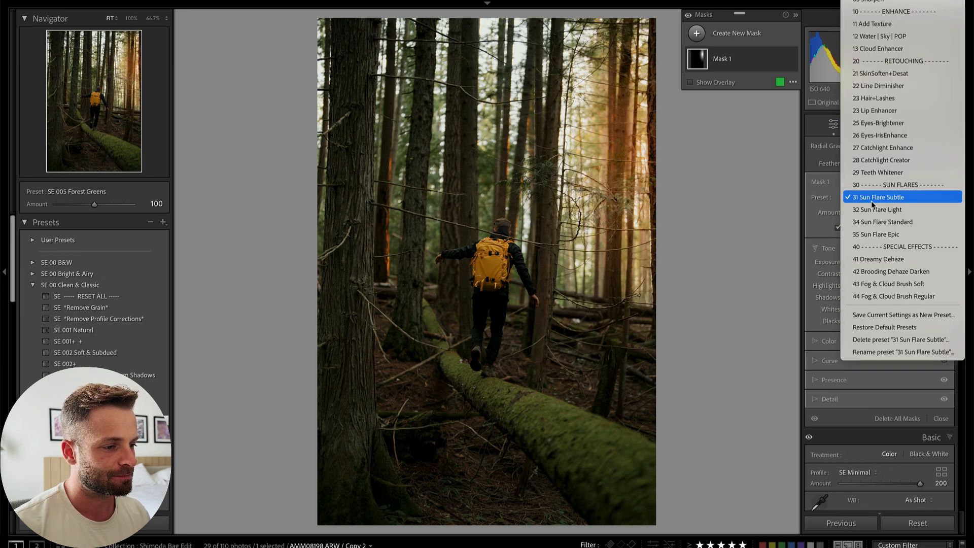
{"action": "left_click", "coordinate": [871, 235]}
- Enlarge the sun flare gradient, centre it just outside the photo's upper right edge, and set its Amount to 22
{"action": "left_click_drag", "start_coordinate": [664, 247], "coordinate": [740, 139]}
{"action": "left_click_drag", "start_coordinate": [710, 218], "coordinate": [749, 424]}
{"action": "left_click_drag", "start_coordinate": [623, 38], "coordinate": [495, 49]}
{"action": "left_click_drag", "start_coordinate": [660, 210], "coordinate": [676, 279]}
{"action": "key", "text": "super+minus"}
{"action": "key", "text": "super+minus"}
{"action": "left_click_drag", "start_coordinate": [556, 105], "coordinate": [555, 89]}
{"action": "left_click_drag", "start_coordinate": [495, 220], "coordinate": [472, 218]}
{"action": "left_click_drag", "start_coordinate": [567, 289], "coordinate": [559, 280]}
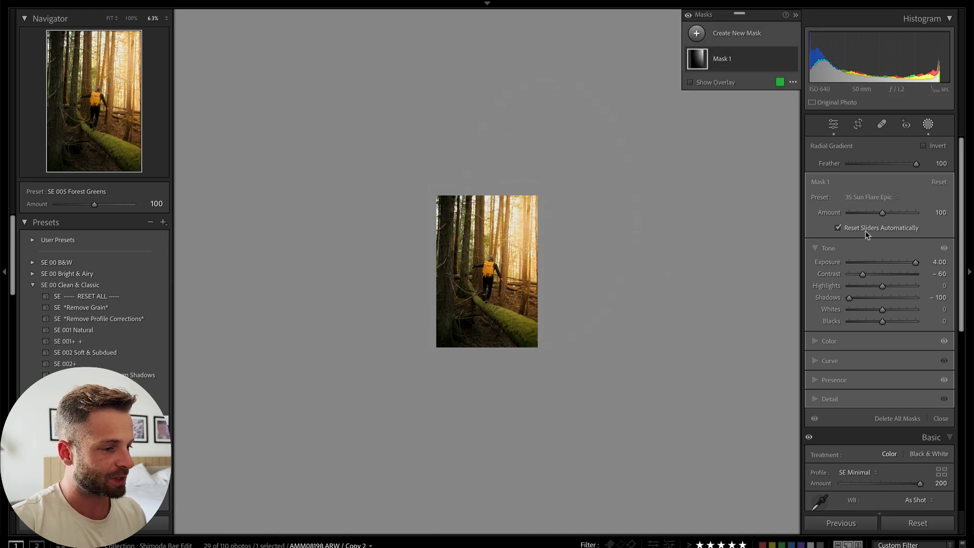
{"action": "left_click_drag", "start_coordinate": [859, 211], "coordinate": [856, 215]}
- Duplicate and invert Mask 1, switch the copy back to non-inverted, shrink its gradient around the upper right edge and hide the overlay
{"action": "left_click", "coordinate": [780, 59]}
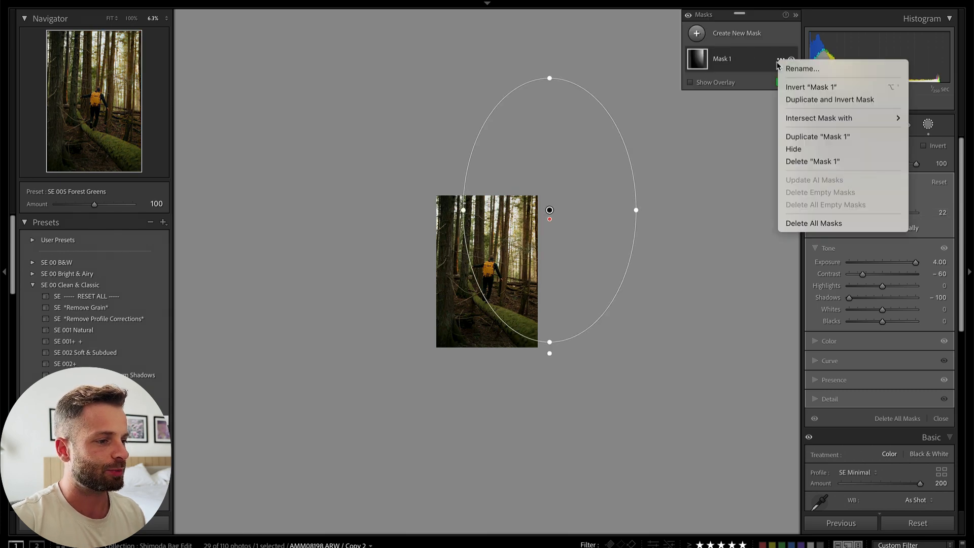
{"action": "left_click", "coordinate": [818, 100]}
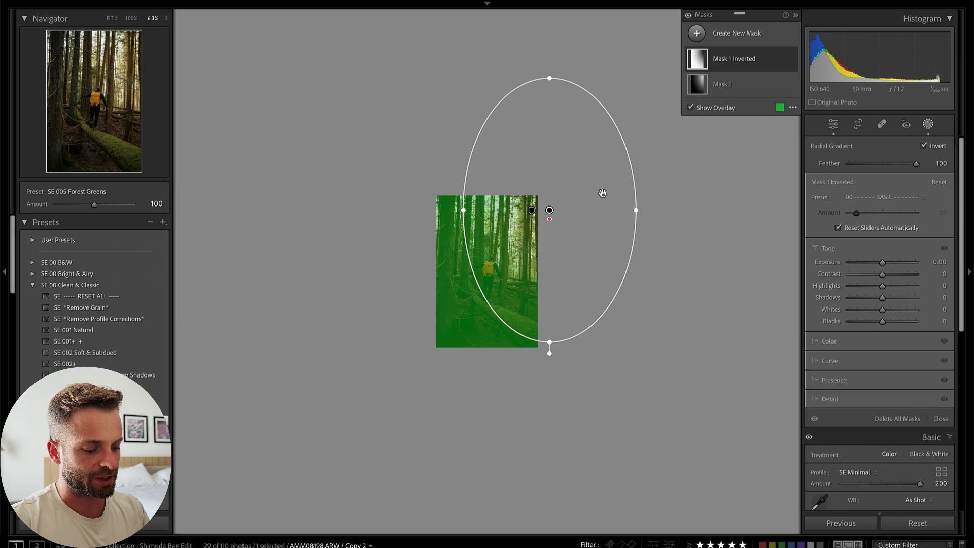
{"action": "key", "text": "apostrophe"}
{"action": "left_click_drag", "start_coordinate": [547, 340], "coordinate": [549, 282]}
{"action": "left_click_drag", "start_coordinate": [463, 210], "coordinate": [526, 248]}
{"action": "key", "text": "apostrophe"}
{"action": "key", "text": "apostrophe"}
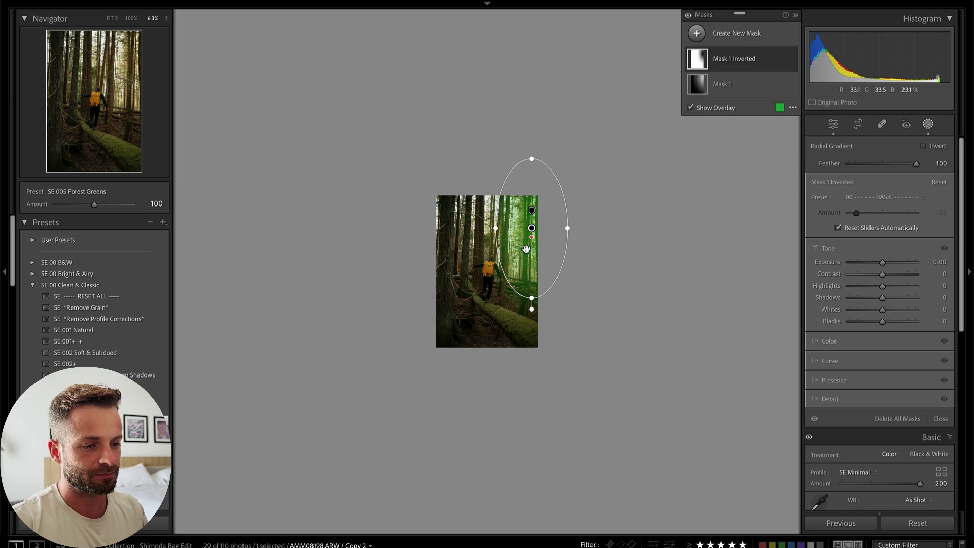
{"action": "key", "text": "apostrophe"}
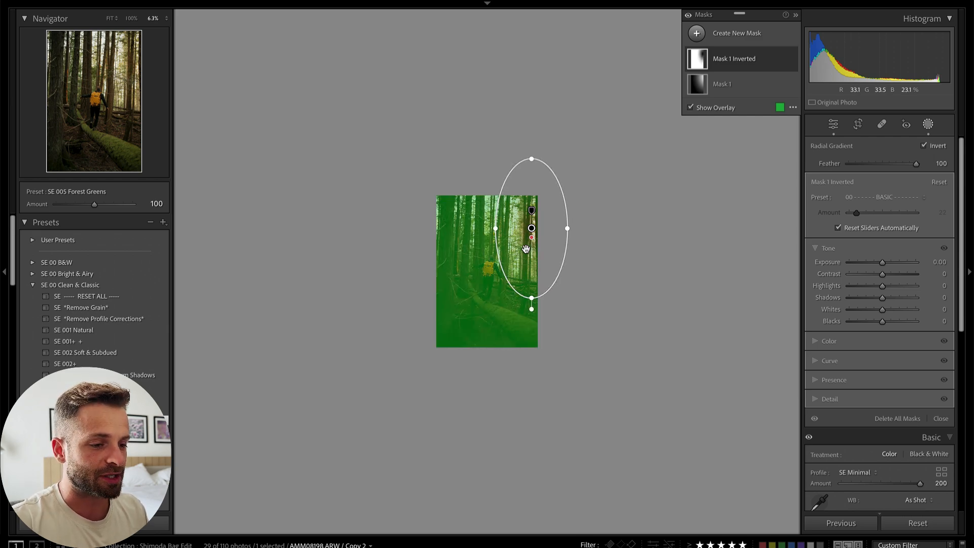
{"action": "key", "text": "apostrophe"}
{"action": "key", "text": "o"}
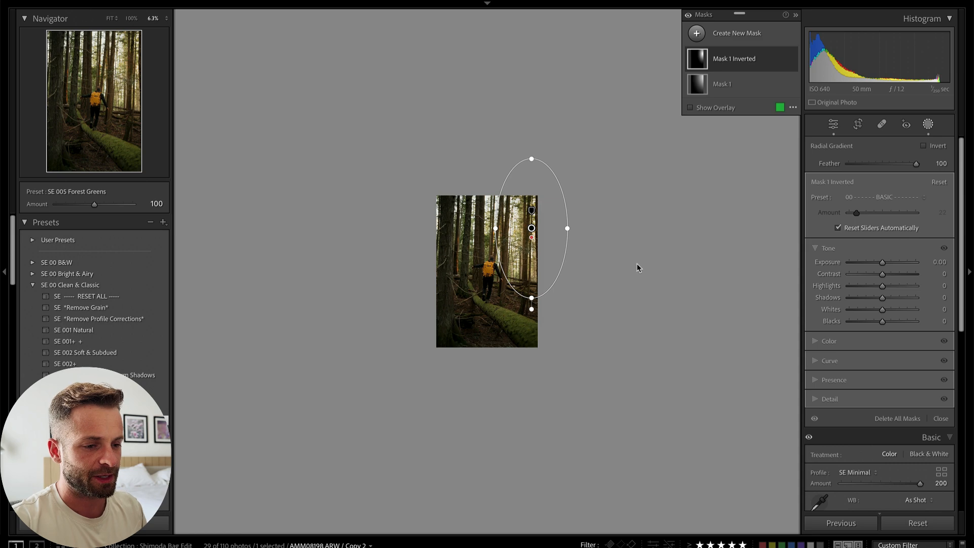
- Apply the 35 Sun Flare Epic preset to the duplicated mask with Amount 19
{"action": "key", "text": "ctrl+equal"}
{"action": "key", "text": "ctrl+minus"}
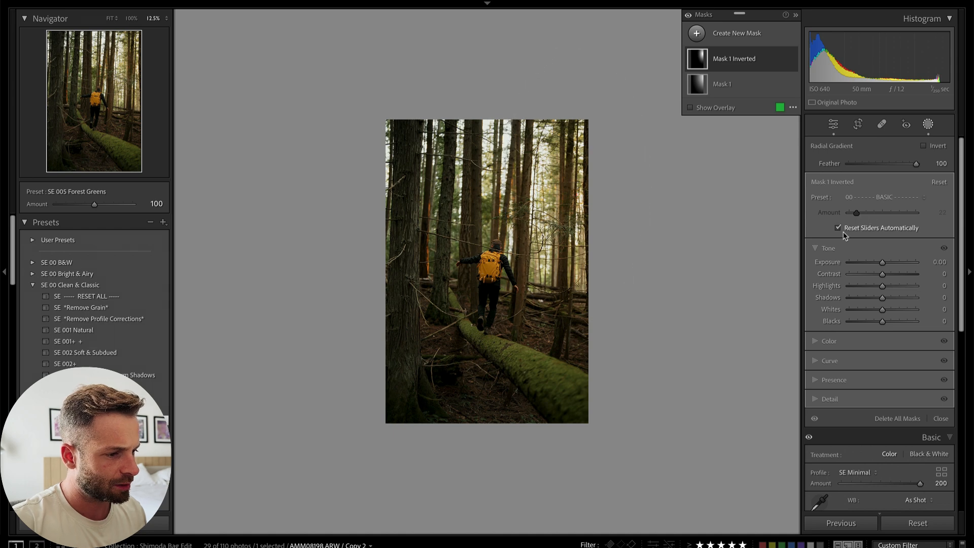
{"action": "left_click", "coordinate": [886, 199]}
{"action": "scroll", "coordinate": [897, 332], "scroll_direction": "down", "scroll_amount": 1}
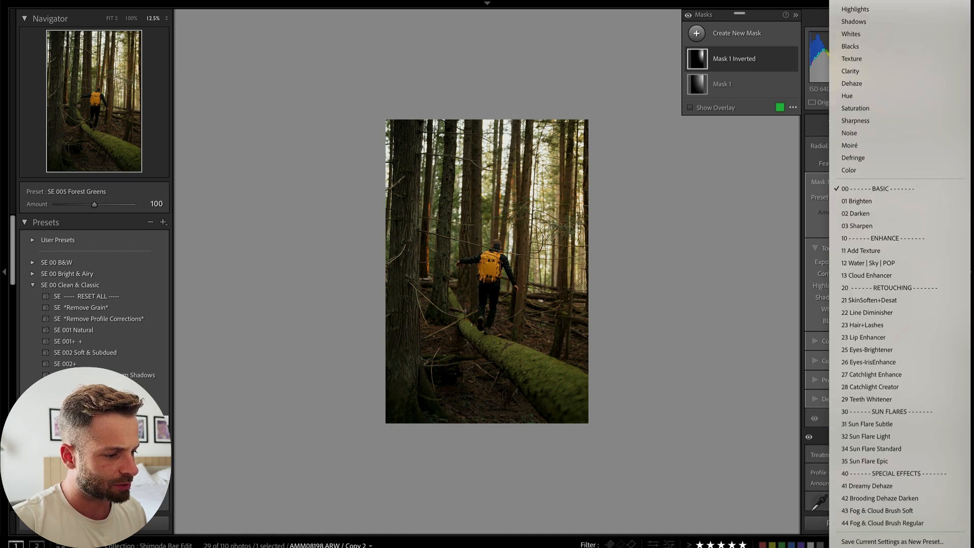
{"action": "left_click", "coordinate": [917, 459]}
{"action": "left_click_drag", "start_coordinate": [917, 213], "coordinate": [856, 214]}
- Move the duplicated gradient's centre beyond the photo's right edge, reshape it, and set the mask's Amount to 25
{"action": "left_click_drag", "start_coordinate": [557, 256], "coordinate": [602, 250]}
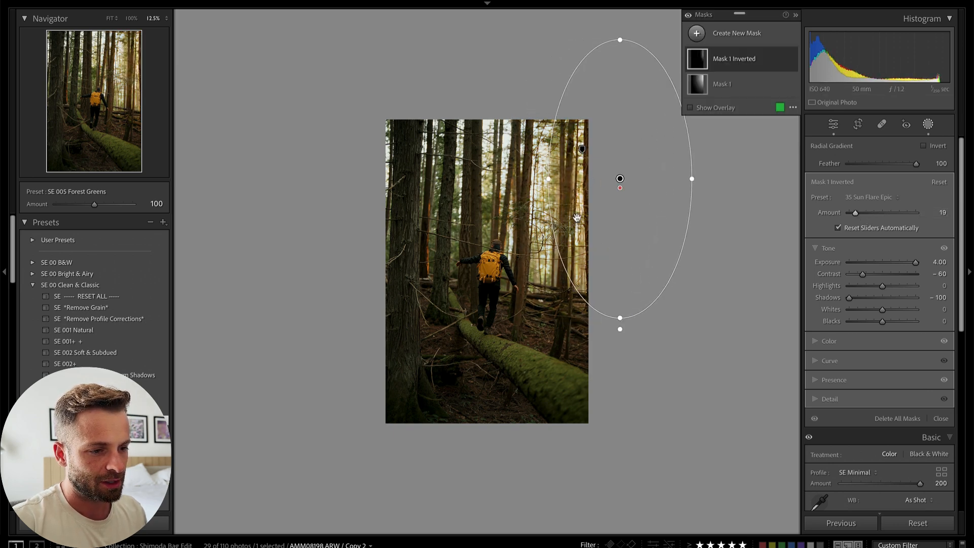
{"action": "left_click_drag", "start_coordinate": [542, 219], "coordinate": [564, 253]}
{"action": "mouse_move", "coordinate": [617, 217]}
{"action": "left_mouse_down"}
{"action": "mouse_move", "coordinate": [604, 226]}
{"action": "mouse_move", "coordinate": [622, 230]}
{"action": "left_mouse_up"}
{"action": "left_click_drag", "start_coordinate": [692, 229], "coordinate": [664, 234]}
{"action": "mouse_move", "coordinate": [855, 212]}
{"action": "left_mouse_down"}
{"action": "mouse_move", "coordinate": [868, 213]}
{"action": "mouse_move", "coordinate": [857, 213]}
{"action": "left_mouse_up"}
- Reduce the duplicated mask's colour tint to 25% saturation and set Temp 28, Tint 28 and Saturation −10
{"action": "left_click", "coordinate": [816, 344]}
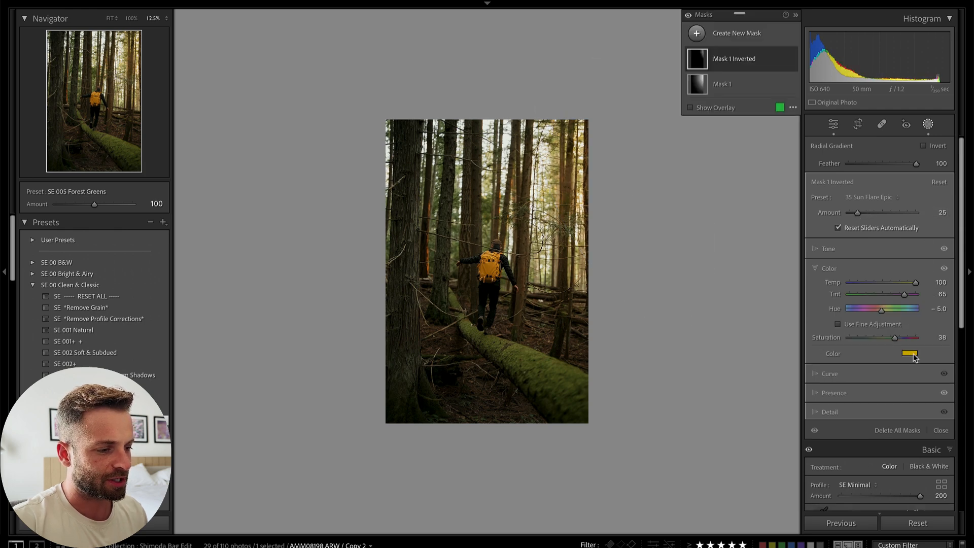
{"action": "left_click", "coordinate": [910, 353]}
{"action": "left_click_drag", "start_coordinate": [808, 417], "coordinate": [813, 419]}
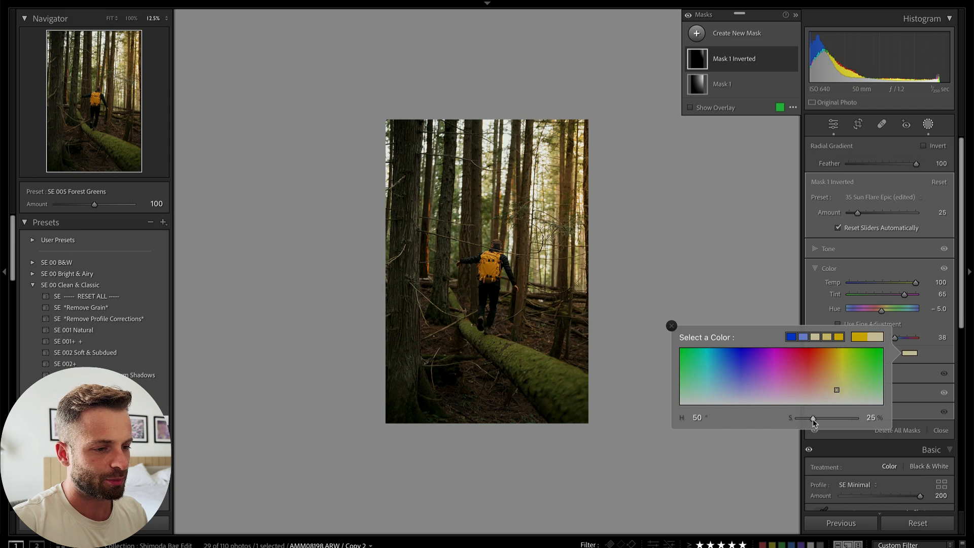
{"action": "left_click", "coordinate": [671, 325]}
{"action": "left_click", "coordinate": [891, 282]}
{"action": "left_click", "coordinate": [891, 294]}
{"action": "left_click", "coordinate": [879, 337]}
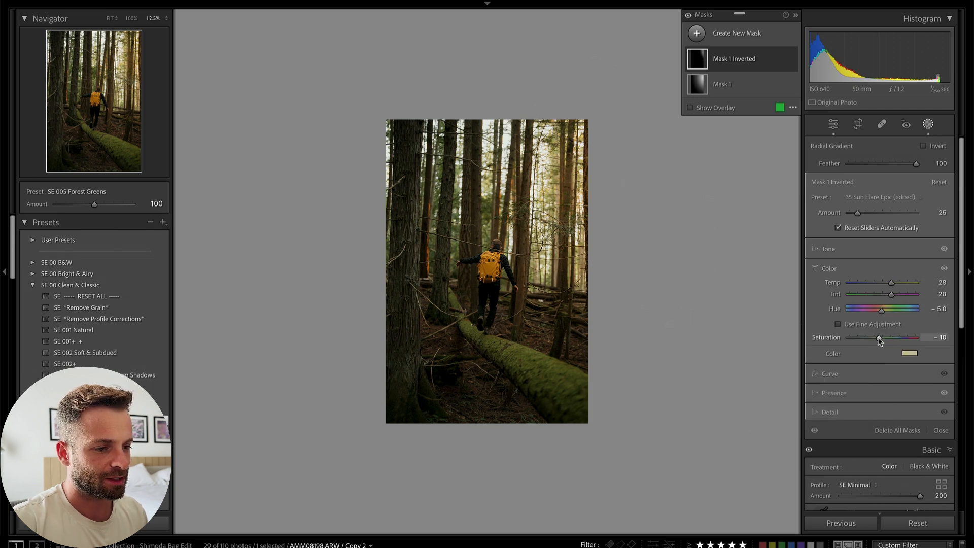
- Set the duplicated mask's Amount to 31, reposition its gradient past the photo's right edge, and leave masking
{"action": "mouse_move", "coordinate": [869, 215]}
{"action": "left_mouse_down"}
{"action": "mouse_move", "coordinate": [891, 213]}
{"action": "mouse_move", "coordinate": [859, 217]}
{"action": "left_mouse_up"}
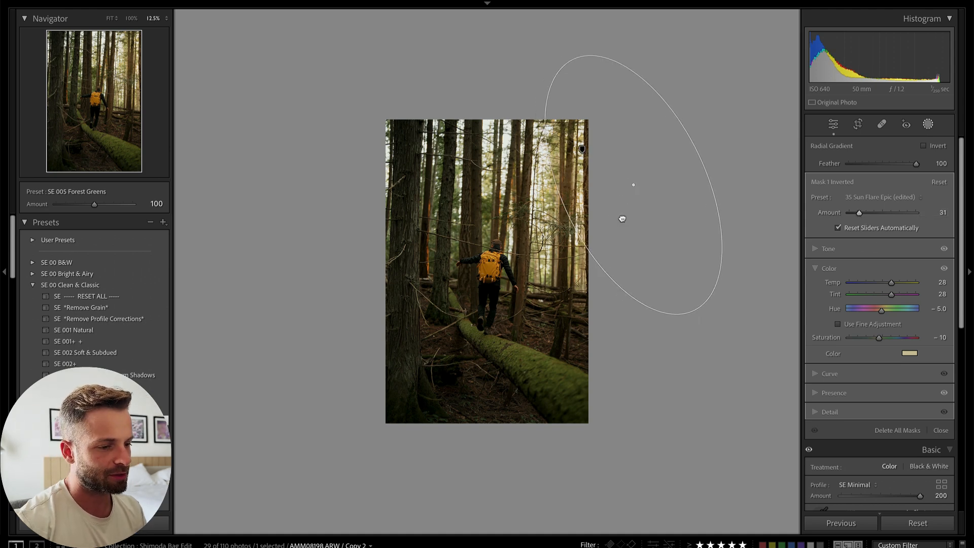
{"action": "left_click_drag", "start_coordinate": [892, 281], "coordinate": [927, 286]}
{"action": "key", "text": "shift+w"}
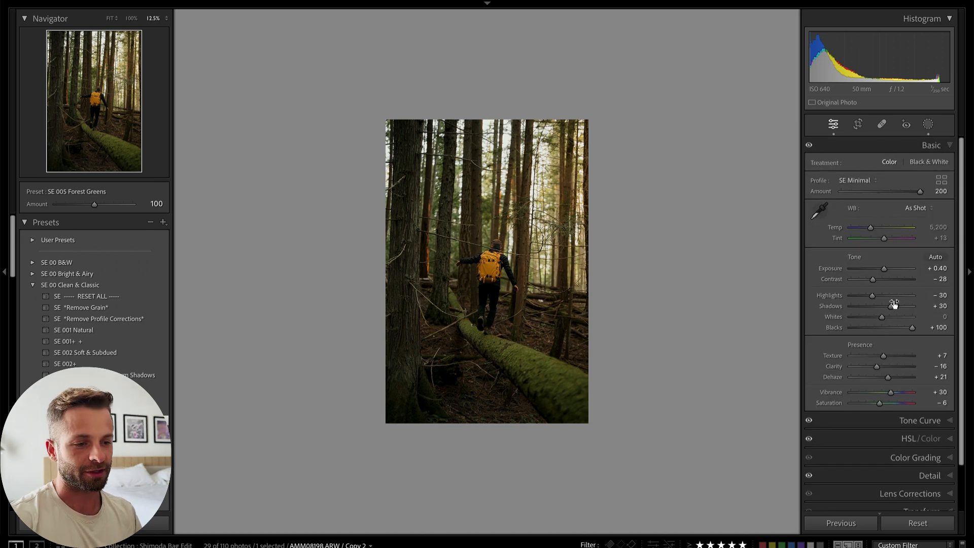
- Apply the 00 Bkgrnd Curves Deepen 00 preset to darken the forest around the man
{"action": "key", "text": "ctrl+equal"}
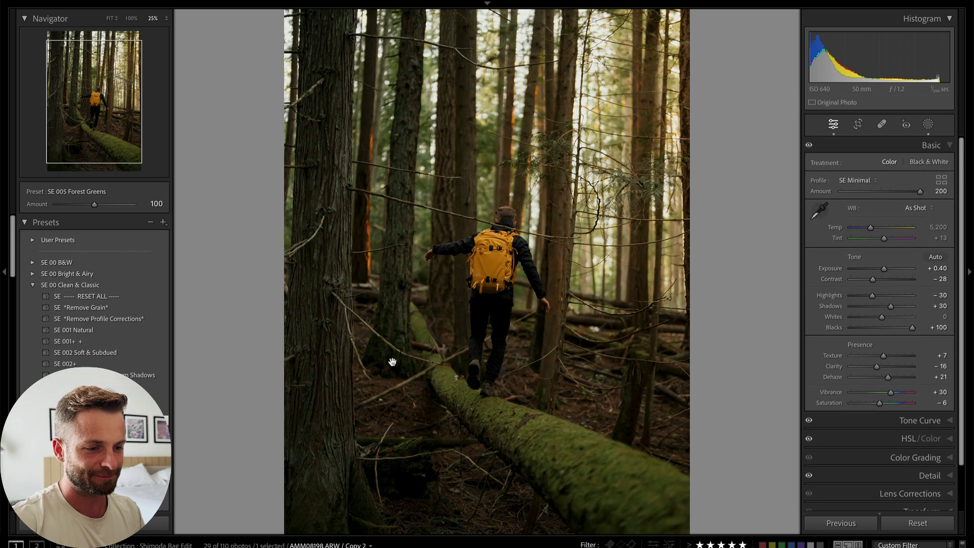
{"action": "left_click", "coordinate": [113, 19]}
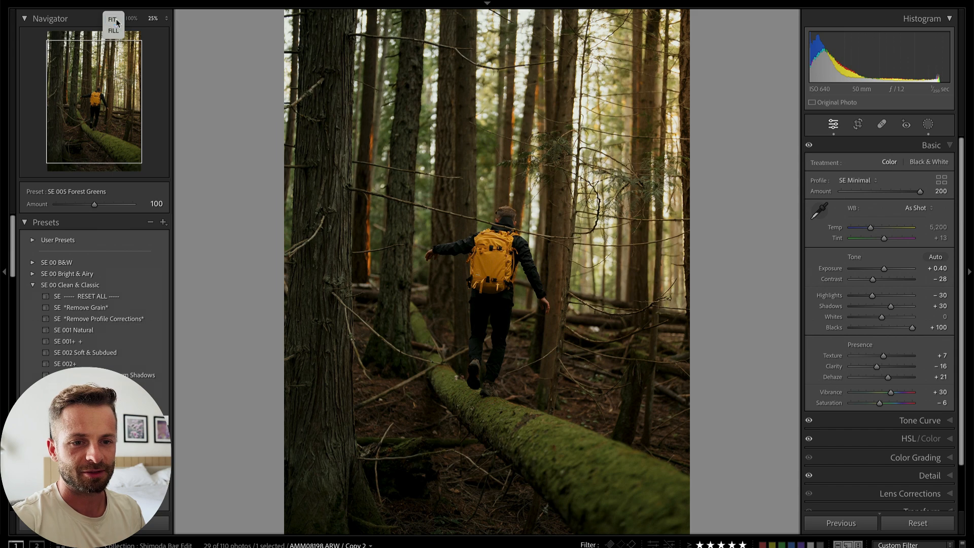
{"action": "left_click", "coordinate": [112, 19]}
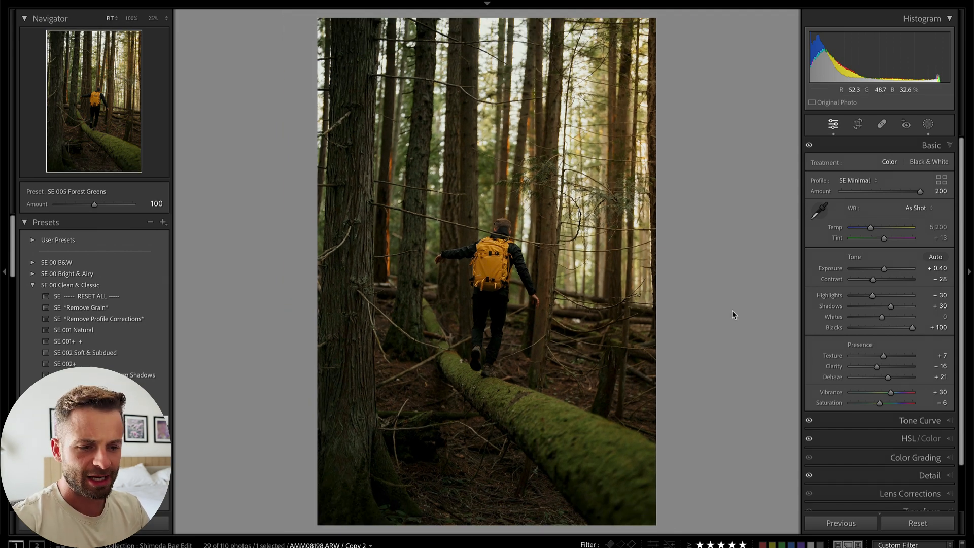
{"action": "scroll", "coordinate": [128, 369], "scroll_direction": "down", "scroll_amount": 3}
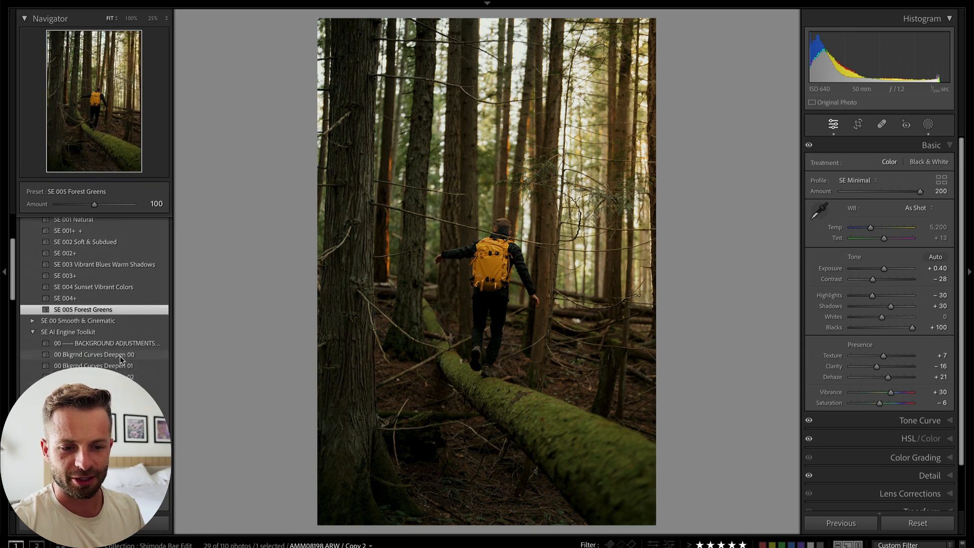
{"action": "left_click", "coordinate": [122, 356]}
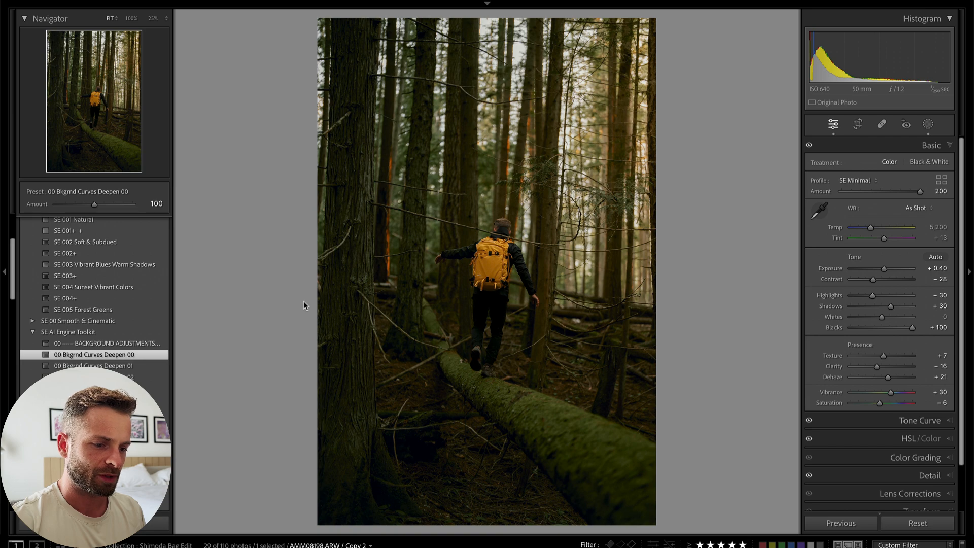
- Apply the 01 Subject Clothing POP preset to the man on the log
{"action": "scroll", "coordinate": [127, 304], "scroll_direction": "down", "scroll_amount": 5}
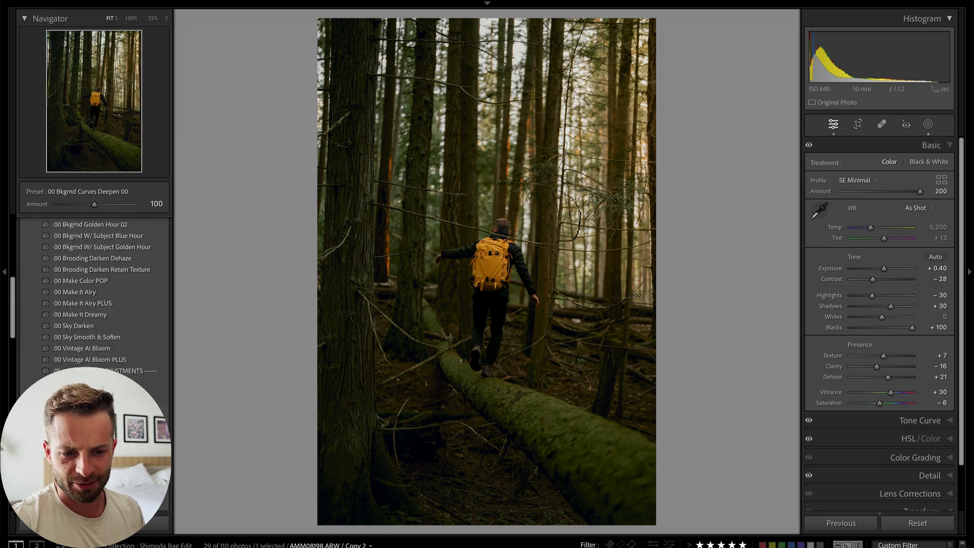
{"action": "scroll", "coordinate": [102, 304], "scroll_direction": "down", "scroll_amount": 3}
{"action": "left_click", "coordinate": [86, 340]}
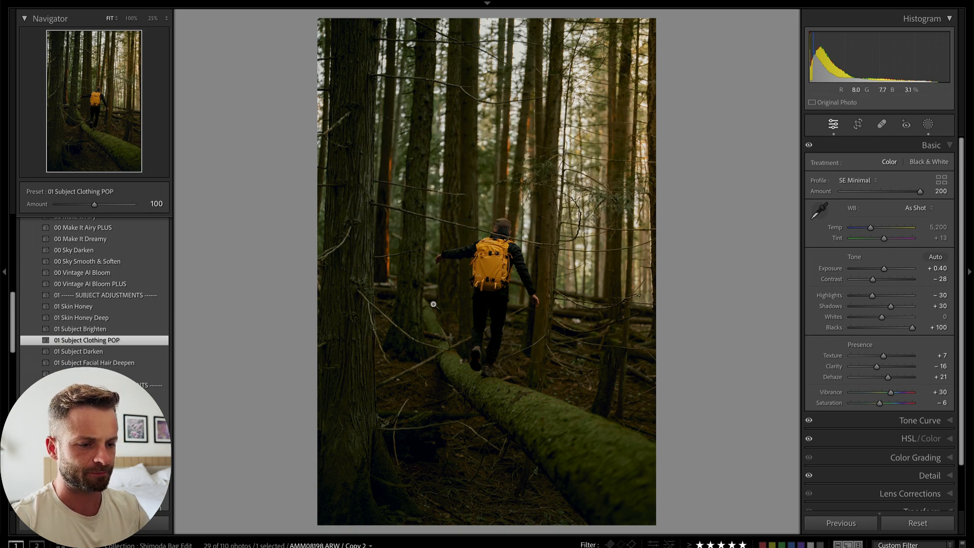
- Inspect the Subject Clothing mask and delete it
{"action": "key", "text": "shift+w"}
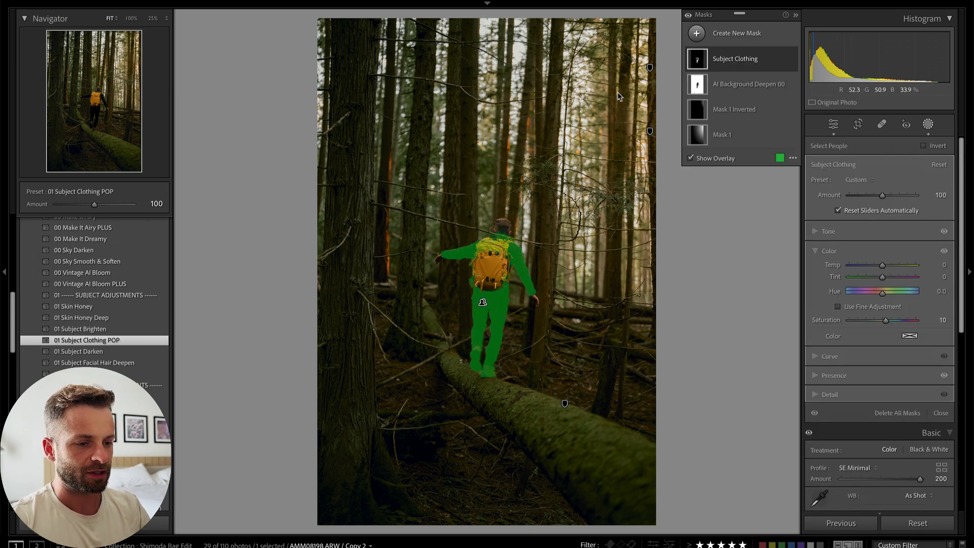
{"action": "left_click", "coordinate": [778, 59]}
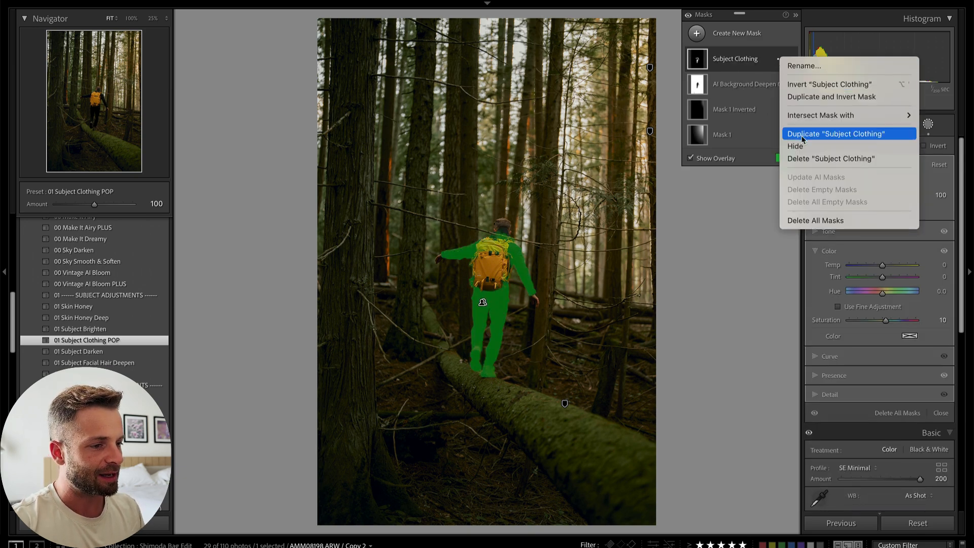
{"action": "left_click", "coordinate": [737, 61]}
{"action": "left_click", "coordinate": [738, 62]}
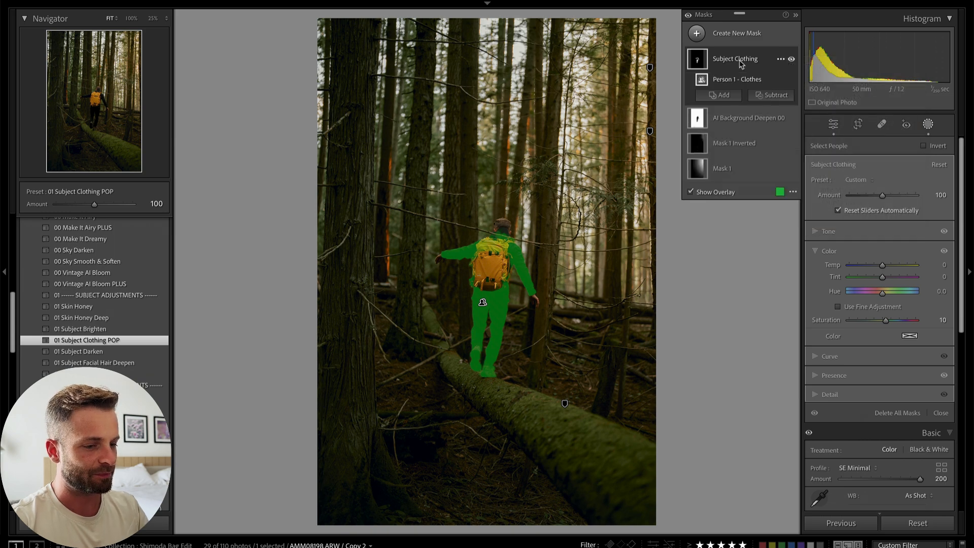
{"action": "key", "text": "Delete"}
{"action": "key", "text": "Delete"}
- Paint a brush mask over the yellow backpack and brighten it, and set the whole photo's Exposure to +0.60
{"action": "key", "text": "k"}
{"action": "left_click_drag", "start_coordinate": [492, 284], "coordinate": [491, 246]}
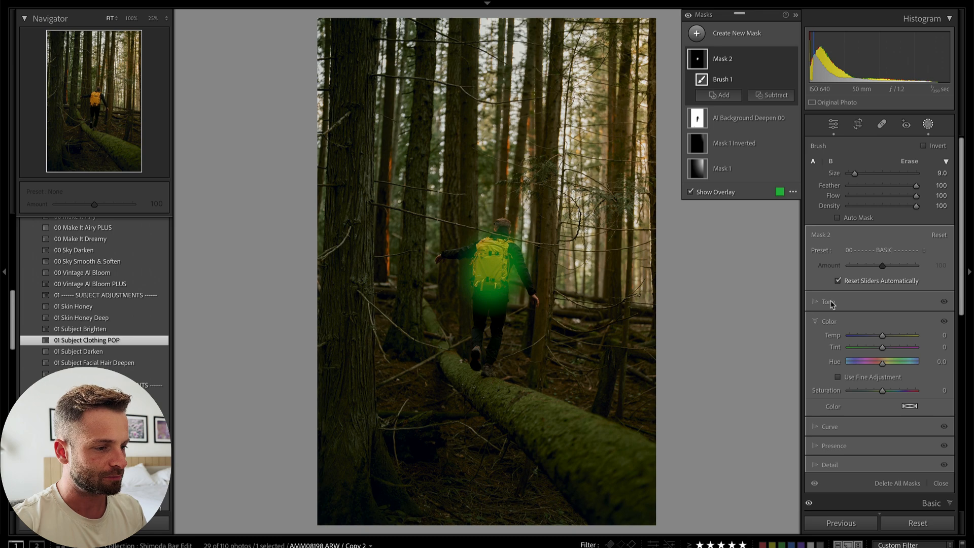
{"action": "scroll", "coordinate": [845, 324], "scroll_direction": "down", "scroll_amount": 5}
{"action": "left_click", "coordinate": [836, 328]}
{"action": "left_click_drag", "start_coordinate": [882, 256], "coordinate": [901, 278]}
{"action": "key", "text": "shift+w"}
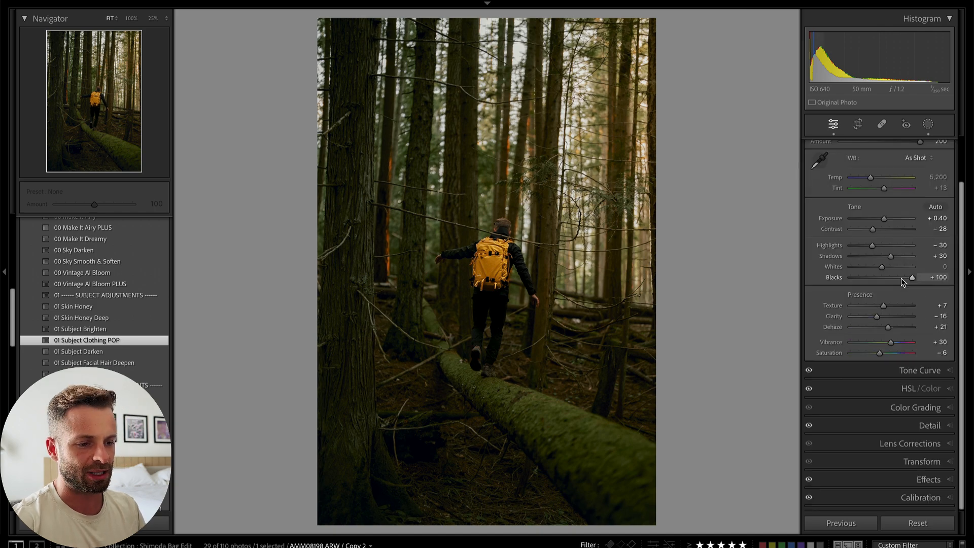
{"action": "key", "text": "equal"}
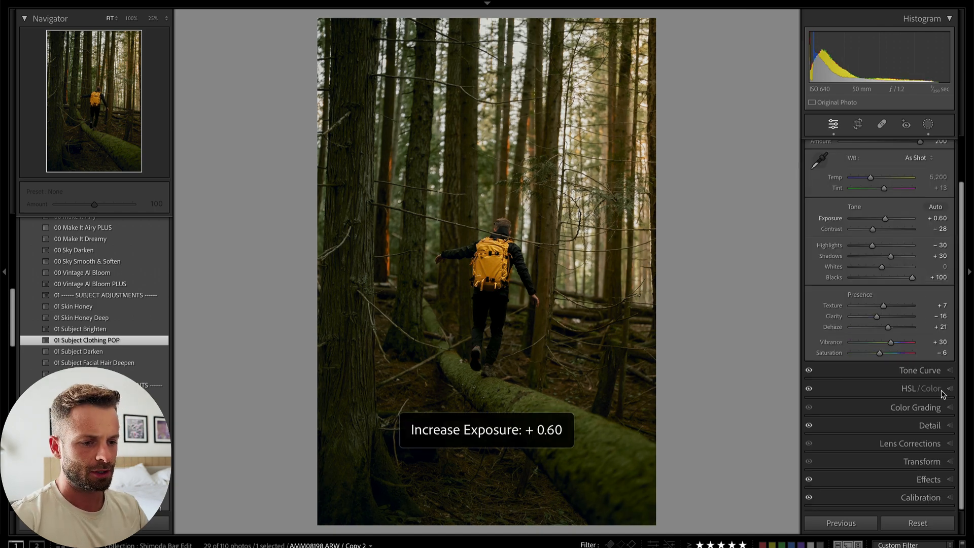
- Set the photo's Exposure to +0.40 and paint a new brush mask with Feather 90 over the narrow far end of the log
{"action": "key", "text": "minus"}
{"action": "key", "text": "k"}
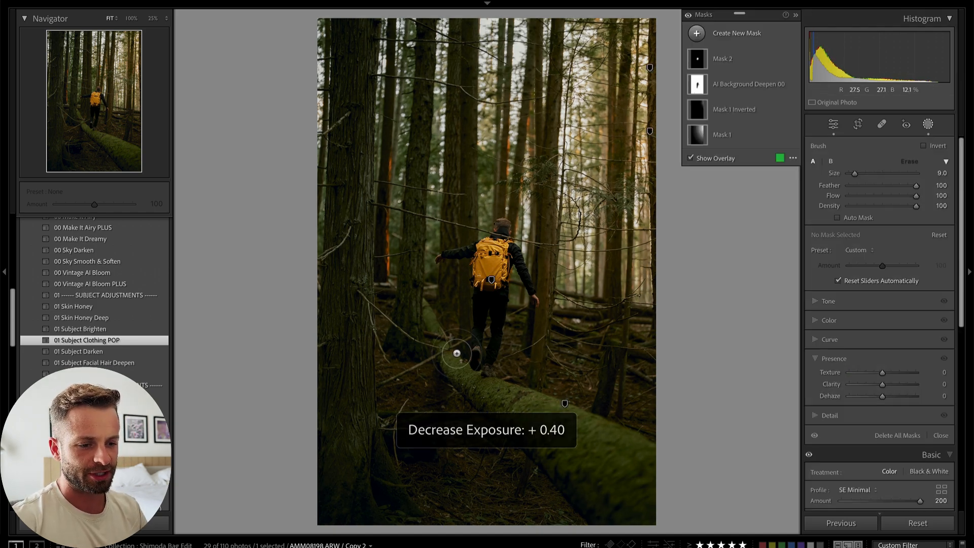
{"action": "key", "text": "bracketleft"}
{"action": "key", "text": "bracketleft"}
{"action": "key", "text": "bracketleft"}
{"action": "key", "text": "shift+bracketleft"}
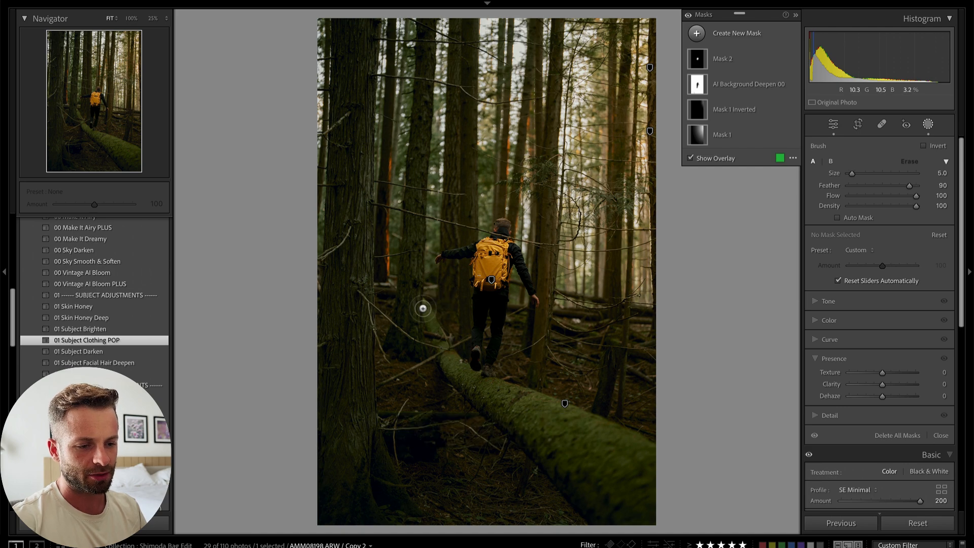
{"action": "left_click", "coordinate": [423, 308]}
{"action": "key", "text": "bracketright"}
{"action": "key", "text": "bracketright"}
{"action": "left_click", "coordinate": [458, 370], "text": "shift"}
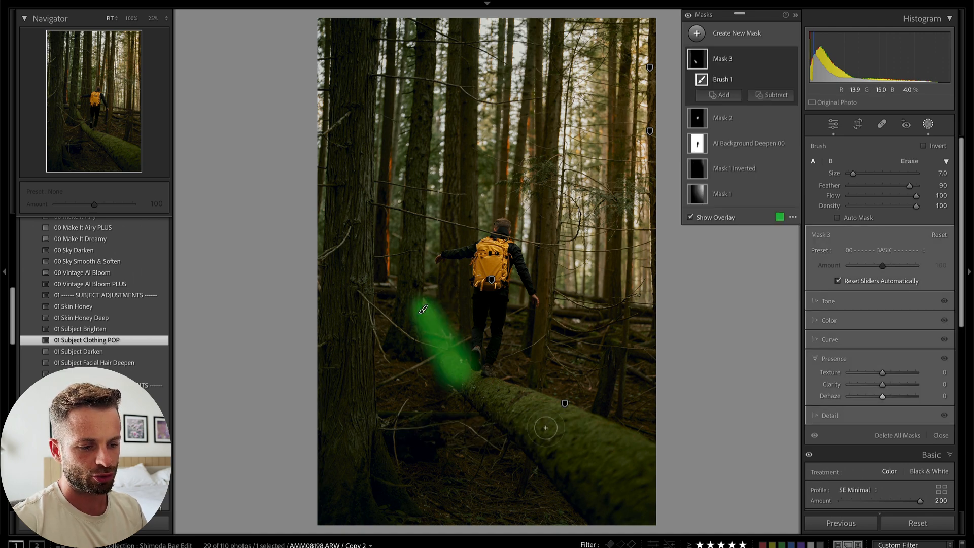
- Extend the brush mask with a larger brush down the whole mossy log to the photo's edge, undoing the stroke that spills over
{"action": "key", "text": "bracketright"}
{"action": "key", "text": "bracketright"}
{"action": "key", "text": "bracketright"}
{"action": "key", "text": "bracketright"}
{"action": "key", "text": "bracketright"}
{"action": "key", "text": "bracketright"}
{"action": "key", "text": "bracketright"}
{"action": "key", "text": "bracketright"}
{"action": "key", "text": "bracketright"}
{"action": "key", "text": "bracketright"}
{"action": "left_click", "coordinate": [679, 522], "text": "shift"}
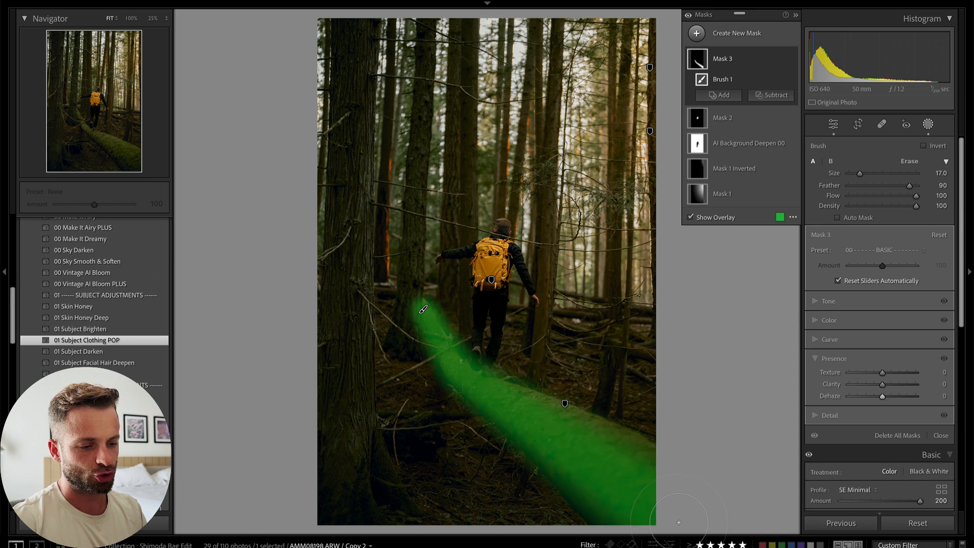
{"action": "mouse_move", "coordinate": [650, 482]}
{"action": "left_mouse_down"}
{"action": "mouse_move", "coordinate": [518, 429]}
{"action": "mouse_move", "coordinate": [548, 430]}
{"action": "left_mouse_up"}
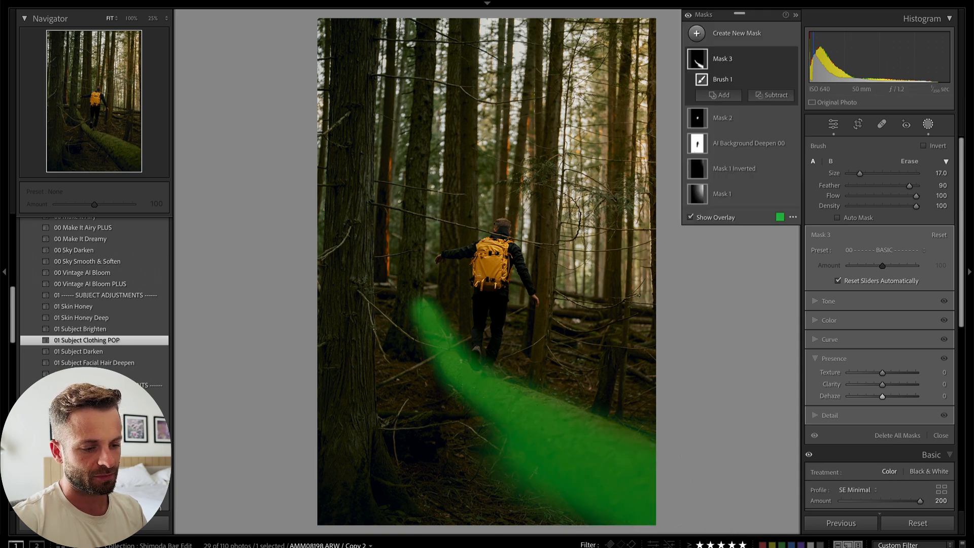
{"action": "key", "text": "ctrl+z"}
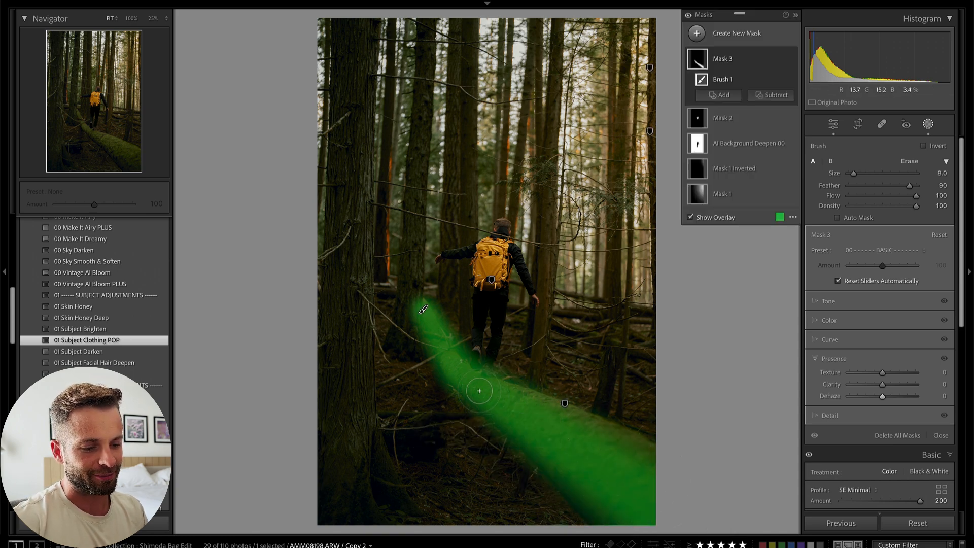
{"action": "left_click", "coordinate": [684, 479], "text": "shift"}
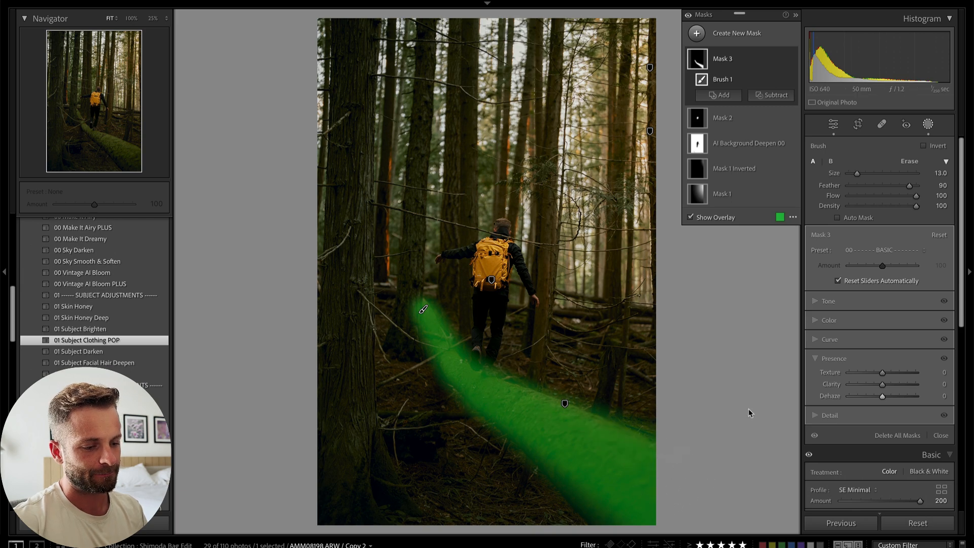
- Brighten the log mask and set its Saturation to 25, Texture to -9 and Clarity to 13
{"action": "left_click", "coordinate": [816, 301]}
{"action": "left_click_drag", "start_coordinate": [882, 326], "coordinate": [890, 391]}
{"action": "left_click", "coordinate": [824, 394]}
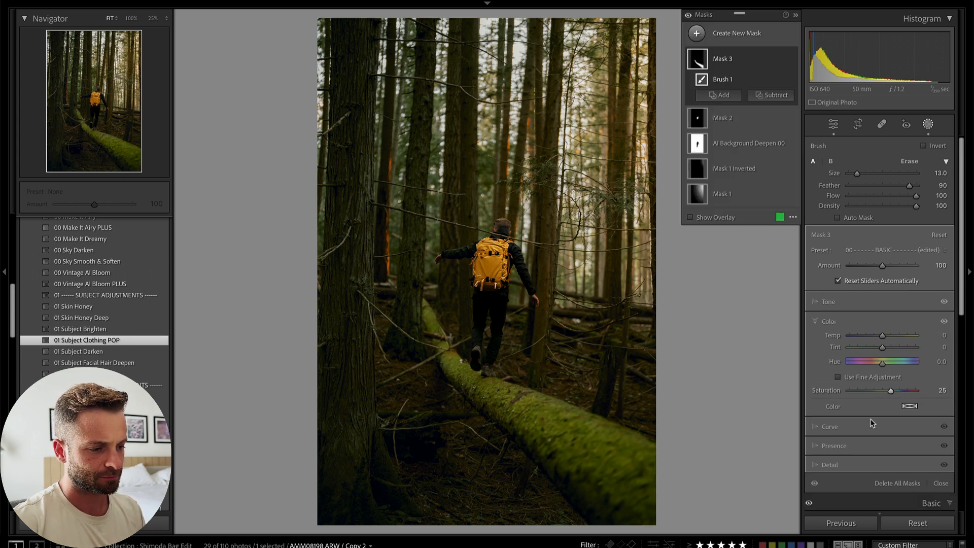
{"action": "left_click", "coordinate": [836, 445]}
{"action": "left_click", "coordinate": [890, 371]}
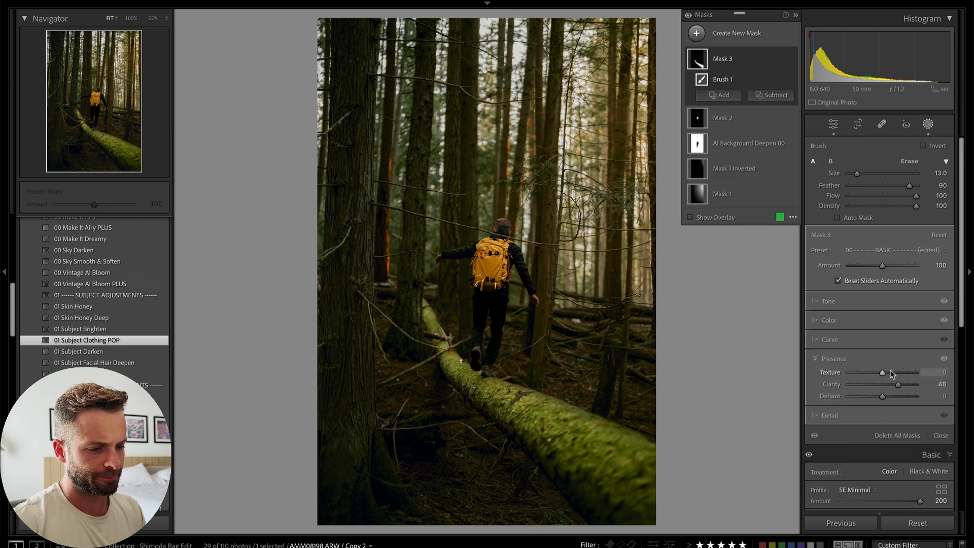
{"action": "left_click", "coordinate": [890, 384]}
{"action": "mouse_move", "coordinate": [891, 373]}
{"action": "left_mouse_down"}
{"action": "mouse_move", "coordinate": [880, 375]}
{"action": "mouse_move", "coordinate": [886, 389]}
{"action": "left_mouse_up"}
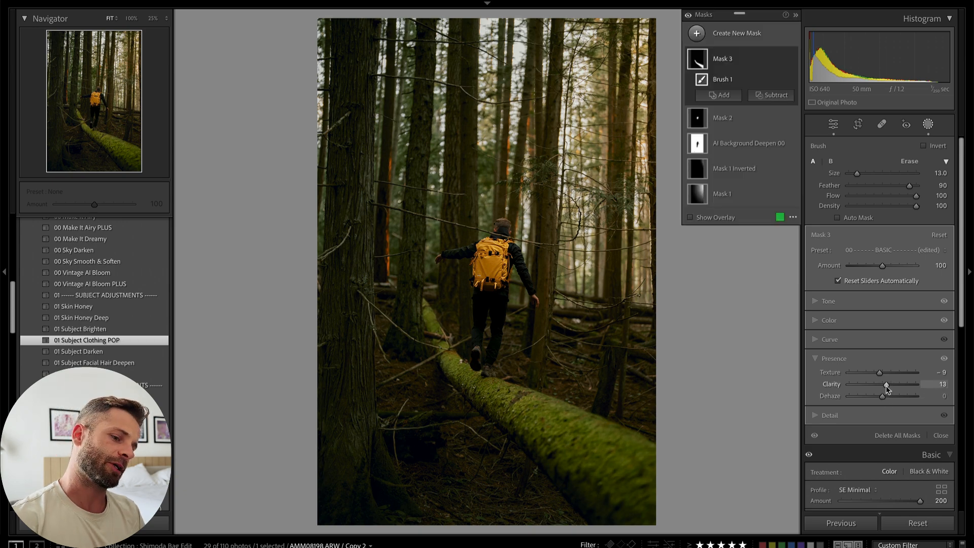
- Leave masking and set the whole photo's Exposure to +0.50
{"action": "key", "text": "k"}
{"action": "key", "text": "equal"}
{"action": "key", "text": "minus"}
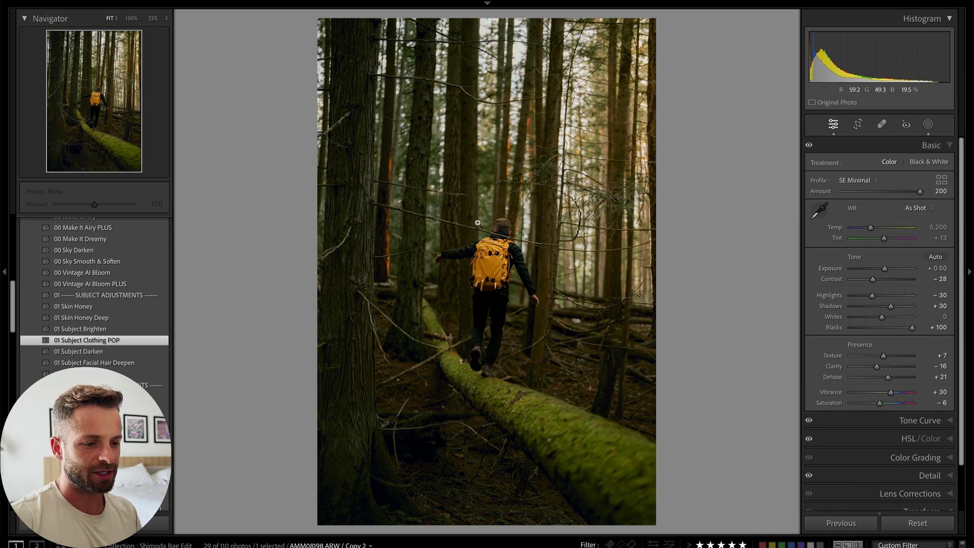
- Copy all settings, including only the masks AI Background Deepen 00, Mask 1 Inverted and Mask 1, and paste them onto the next photo
{"action": "key", "text": "Right"}
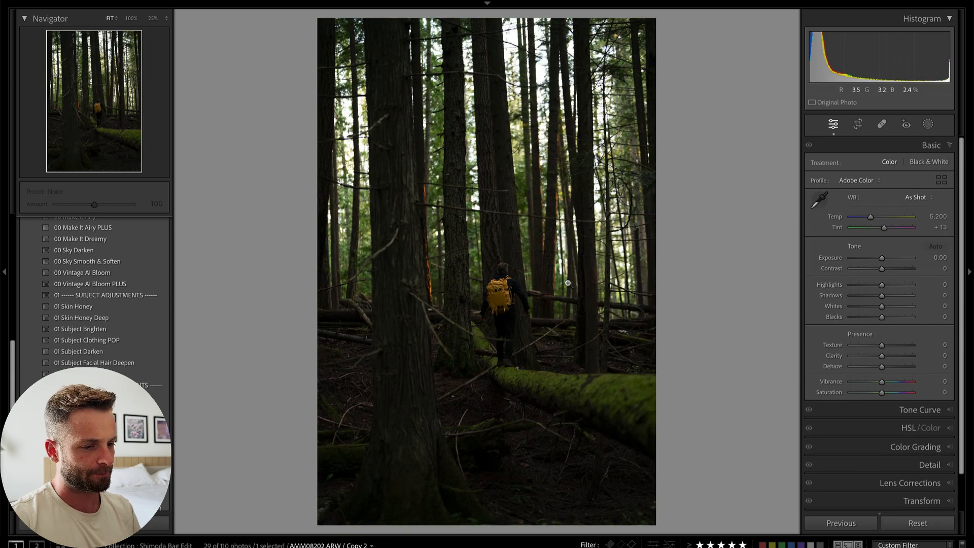
{"action": "key", "text": "Left"}
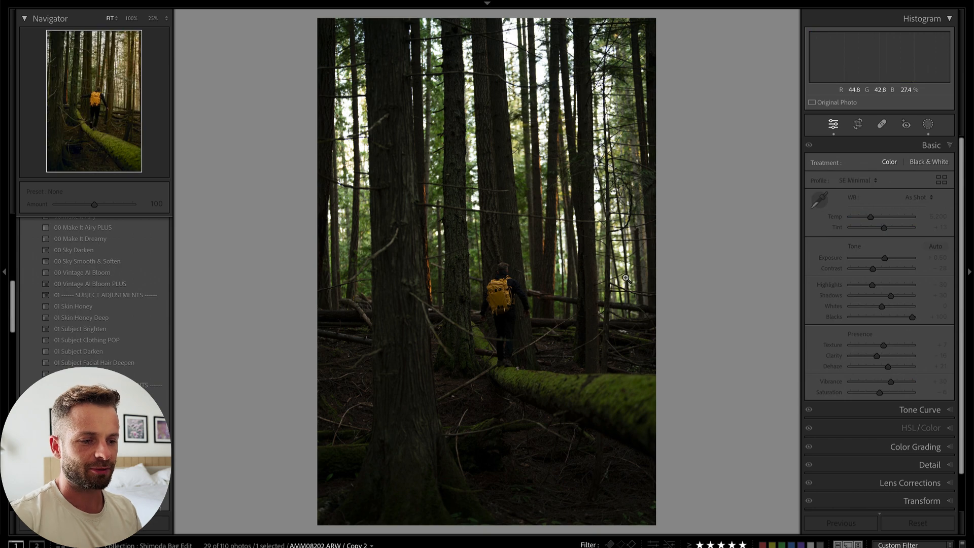
{"action": "key", "text": "super+shift+c"}
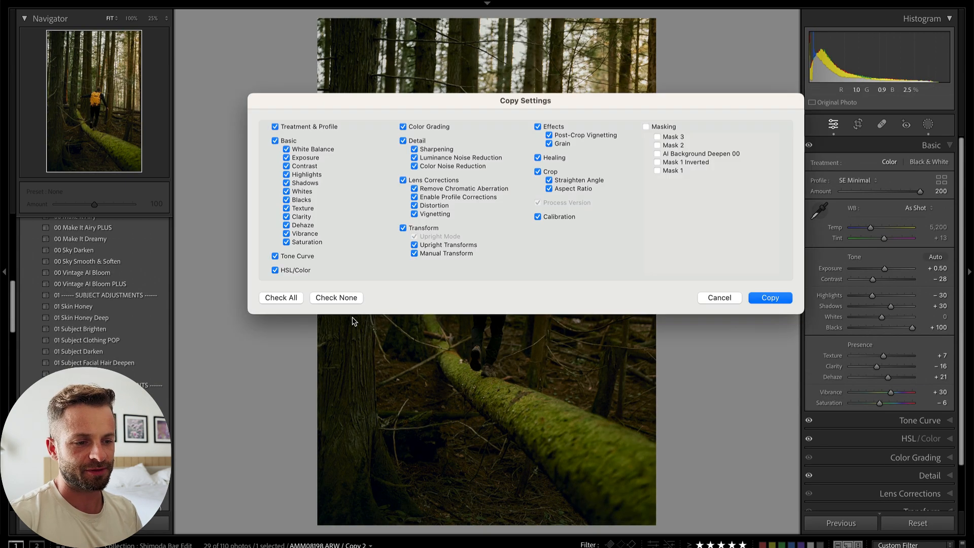
{"action": "left_click", "coordinate": [646, 127]}
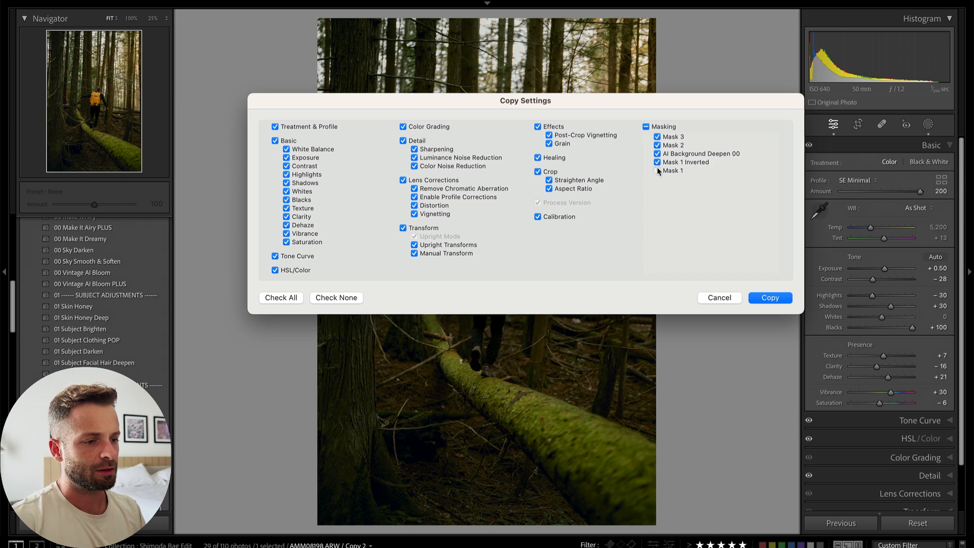
{"action": "key", "text": "Return"}
{"action": "key", "text": "Right"}
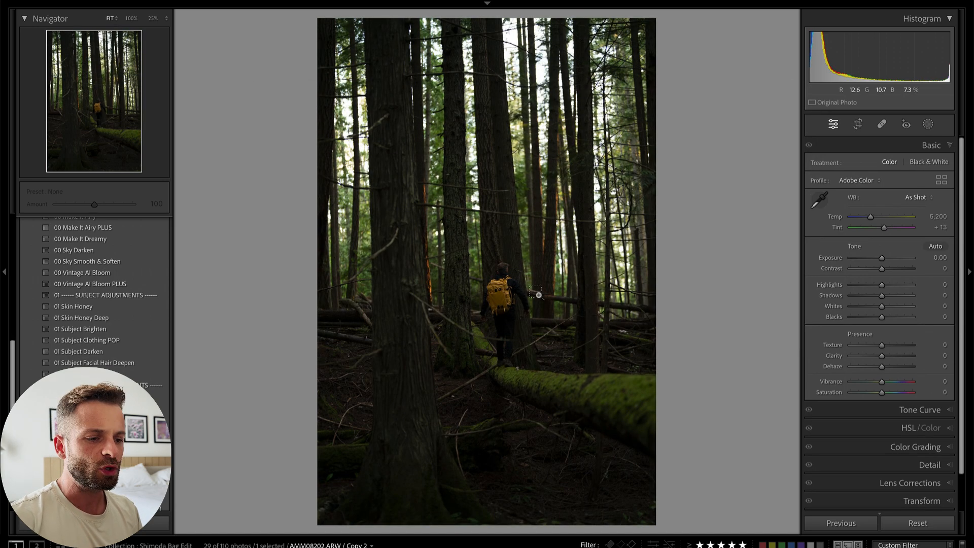
{"action": "key", "text": "super+shift+v"}
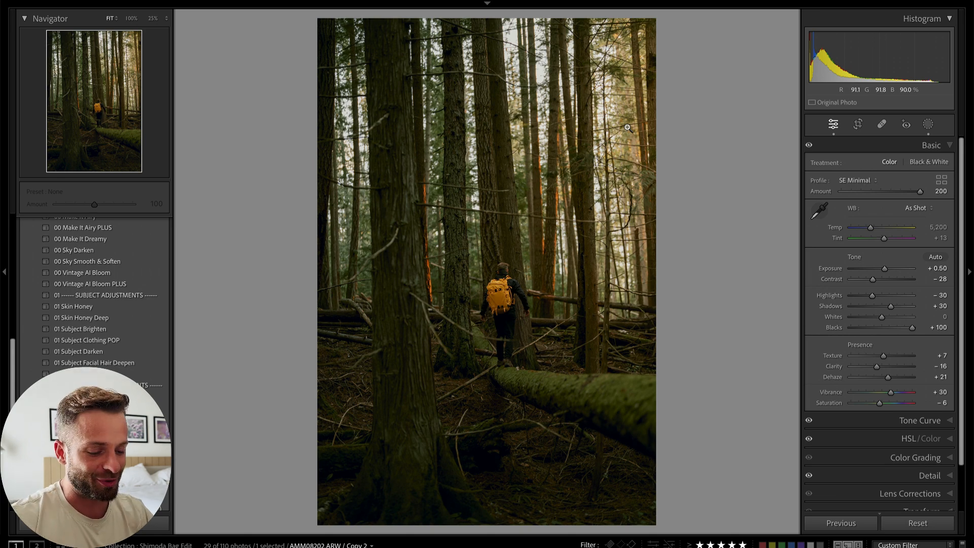
- Draw a tall elliptical radial gradient mask and center it on the man with the yellow backpack
{"action": "key", "text": "shift+m"}
{"action": "left_click_drag", "start_coordinate": [495, 299], "coordinate": [559, 445]}
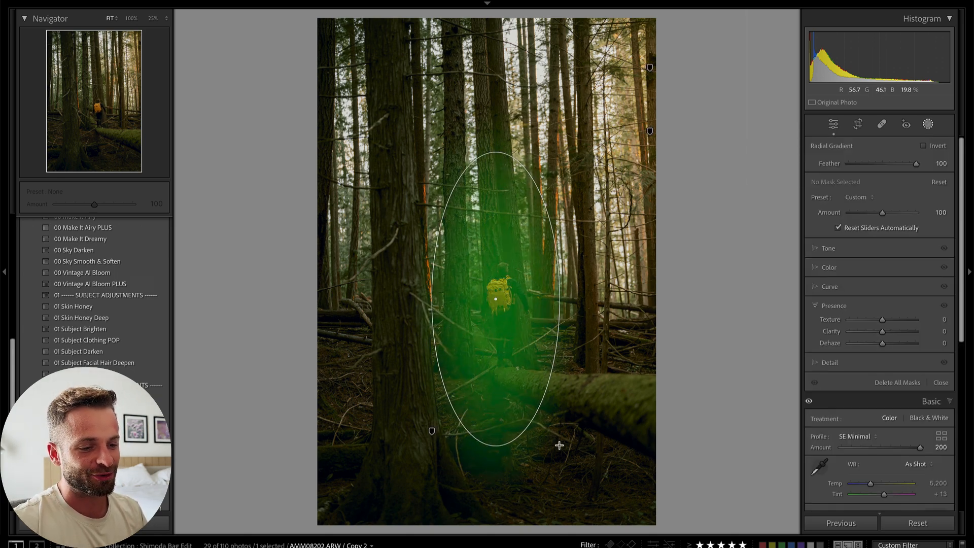
{"action": "left_click_drag", "start_coordinate": [497, 318], "coordinate": [505, 328]}
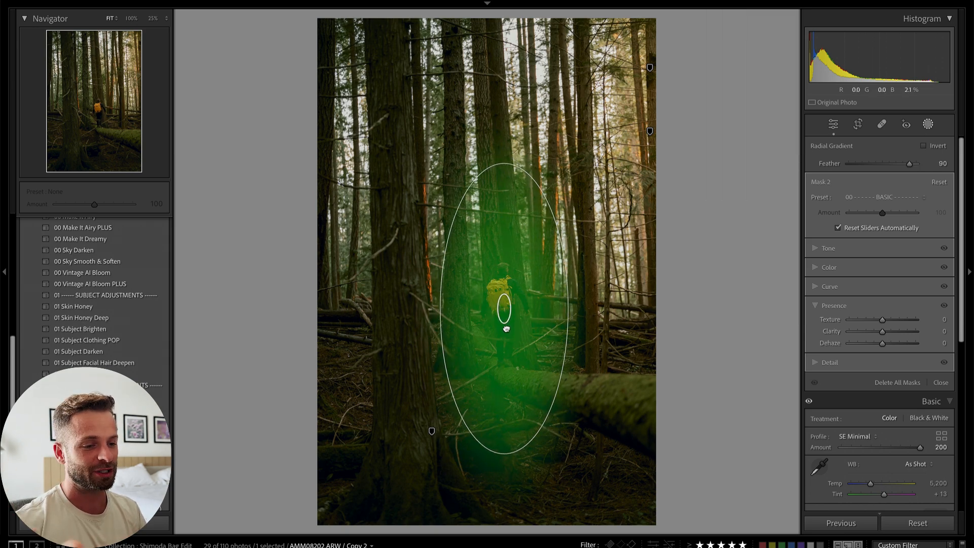
- Invert the radial mask, set its Exposure to 0.26, Shadows to -27 and Blacks to -9, and set the whole photo's Exposure to +0.70
{"action": "left_click", "coordinate": [826, 248]}
{"action": "left_click_drag", "start_coordinate": [876, 263], "coordinate": [885, 264]}
{"action": "key", "text": "apostrophe"}
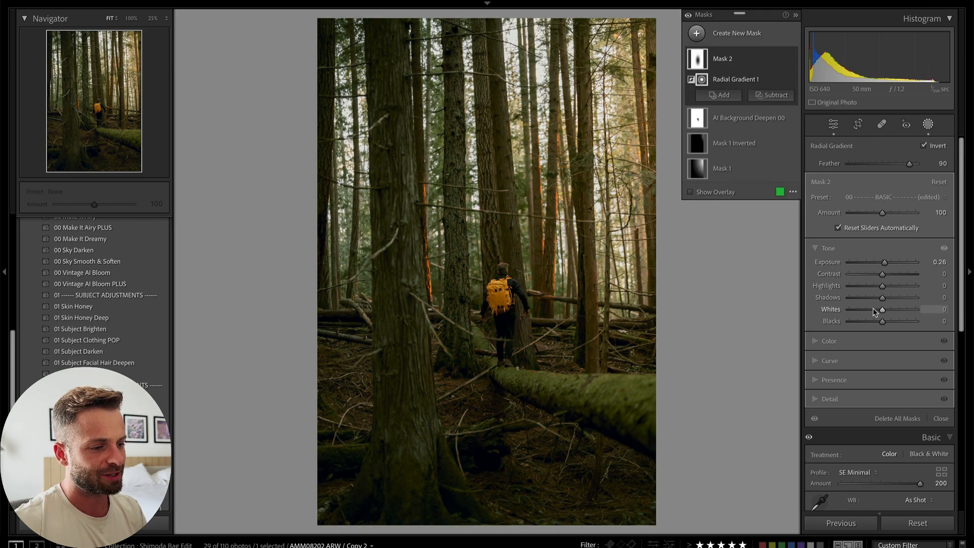
{"action": "left_click", "coordinate": [873, 298]}
{"action": "left_click_drag", "start_coordinate": [873, 322], "coordinate": [880, 323]}
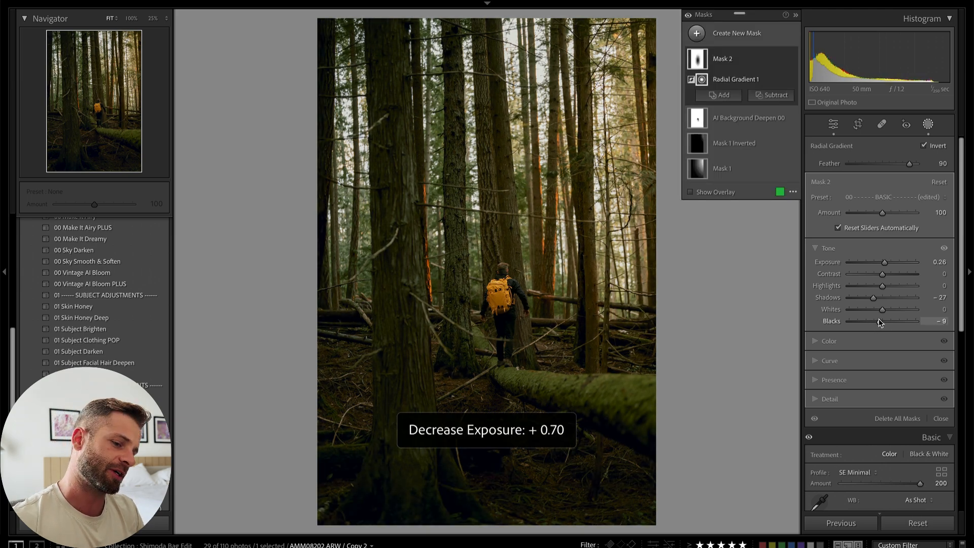
- Delete the radial gradient mask around the man, undo the deletion and leave masking
{"action": "left_click", "coordinate": [735, 60]}
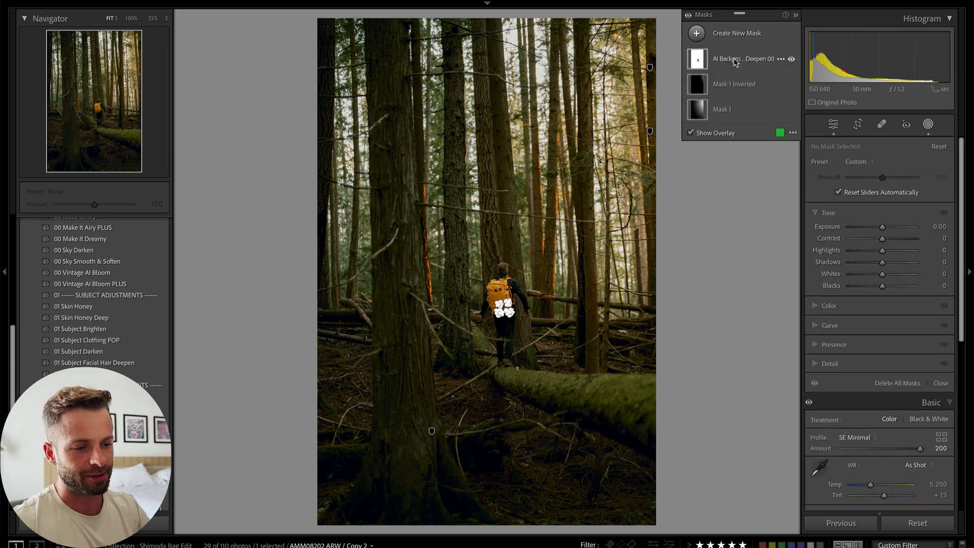
{"action": "key", "text": "ctrl+z"}
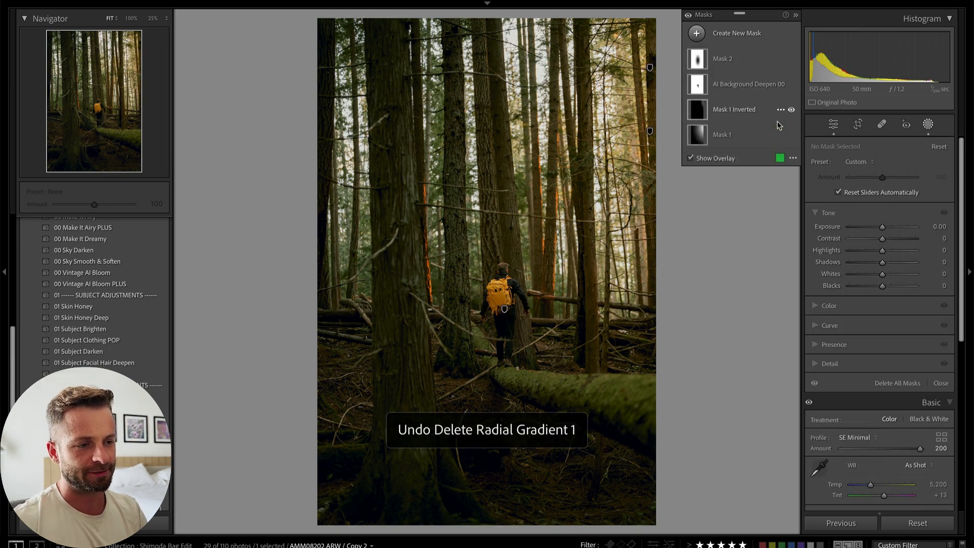
{"action": "key", "text": "shift+w"}
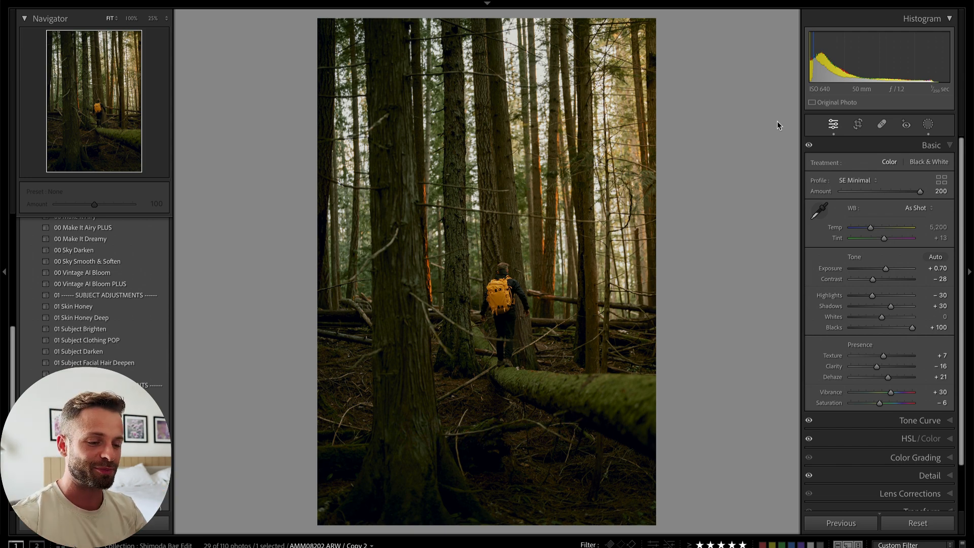
- Paint a new brush mask along the mossy log to the photo's edge, enlarging the brush to size 23 toward the near end
{"action": "key", "text": "k"}
{"action": "scroll", "coordinate": [481, 333], "scroll_direction": "down", "scroll_amount": 7}
{"action": "left_click_drag", "start_coordinate": [476, 333], "coordinate": [501, 371]}
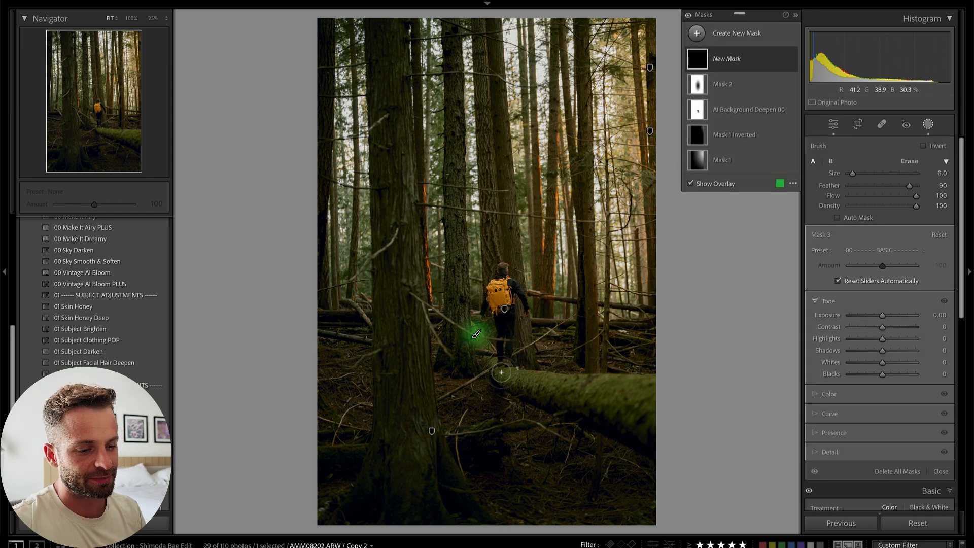
{"action": "scroll", "coordinate": [634, 415], "scroll_direction": "up", "scroll_amount": 8}
{"action": "scroll", "coordinate": [681, 416], "scroll_direction": "up", "scroll_amount": 9}
{"action": "left_click", "coordinate": [681, 415], "text": "shift"}
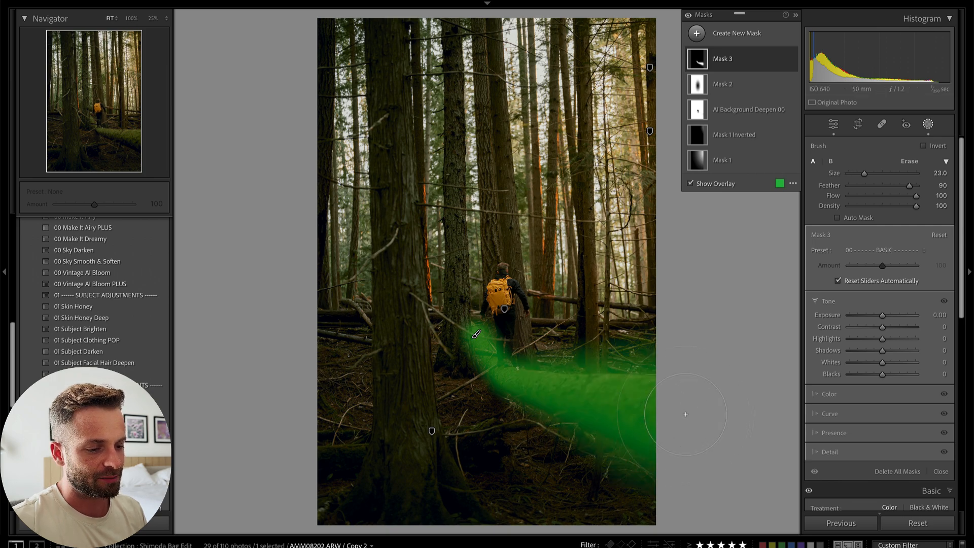
- Set the log mask's Highlights to 32, raise its Saturation and set its Clarity to 12
{"action": "left_click_drag", "start_coordinate": [881, 338], "coordinate": [893, 343]}
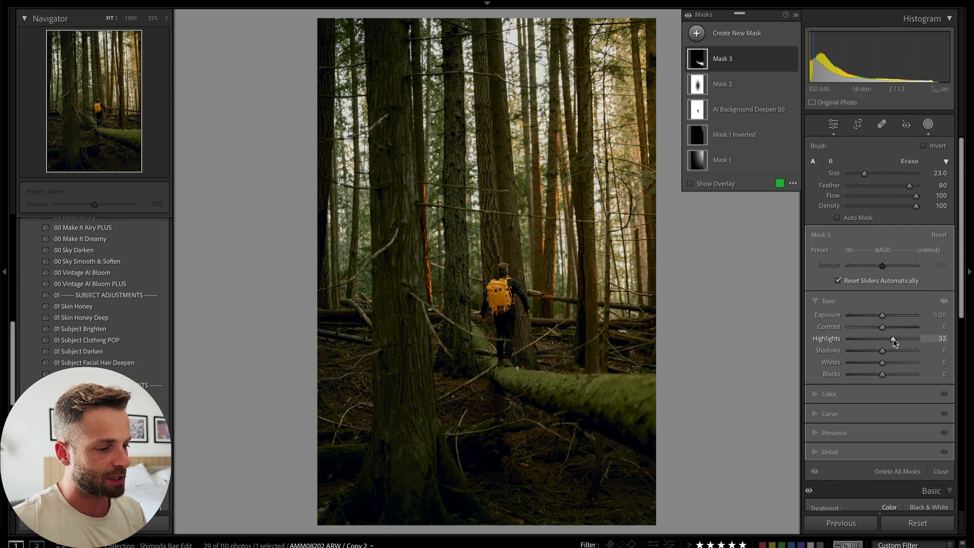
{"action": "left_click", "coordinate": [829, 395]}
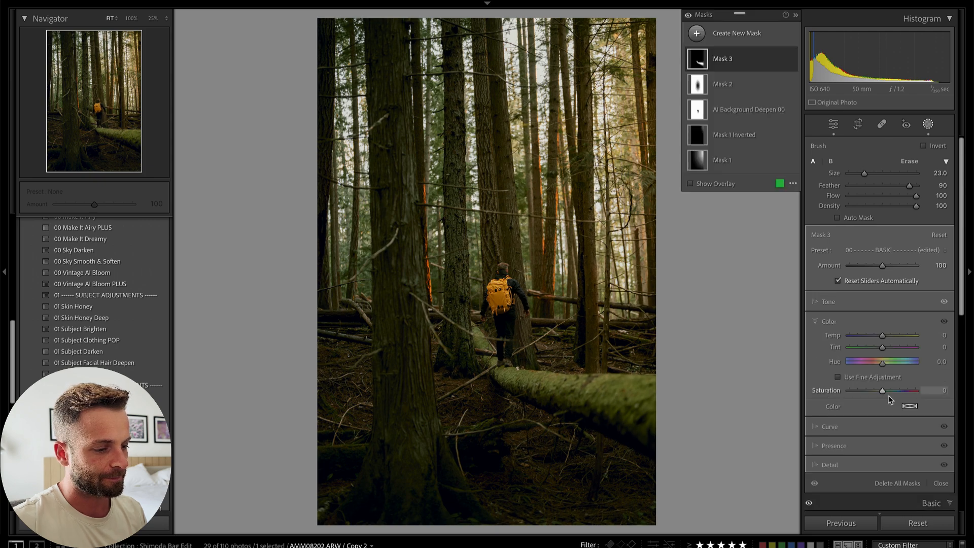
{"action": "left_click", "coordinate": [833, 446]}
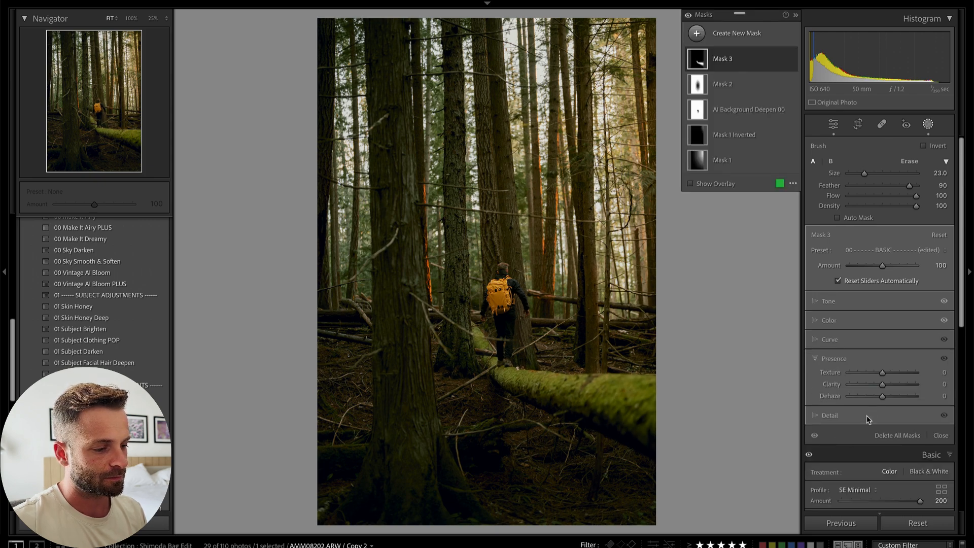
{"action": "left_click_drag", "start_coordinate": [882, 384], "coordinate": [890, 388]}
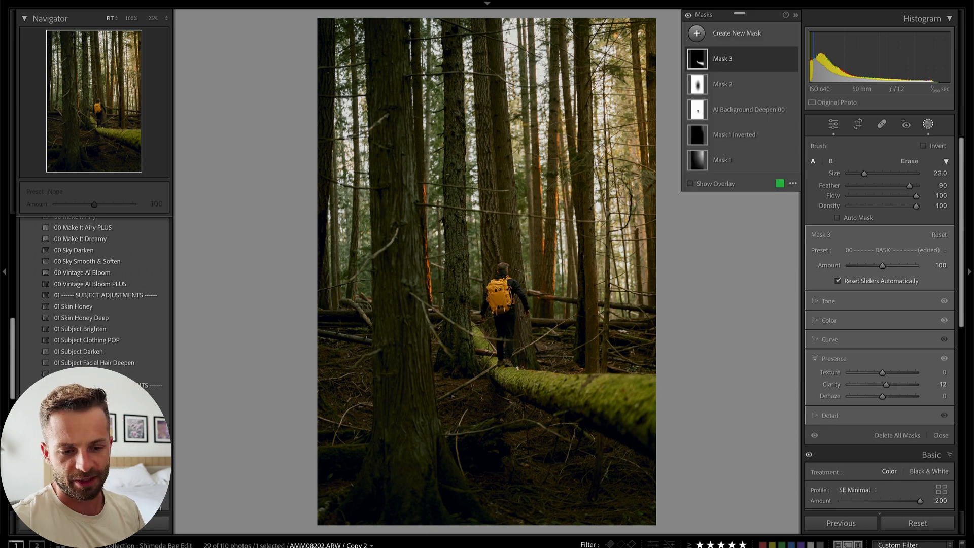
- Apply the 00 Brooding Darken Dehaze preset from the SE AI Engine Toolkit to darken the forest background
{"action": "scroll", "coordinate": [131, 331], "scroll_direction": "up", "scroll_amount": 10}
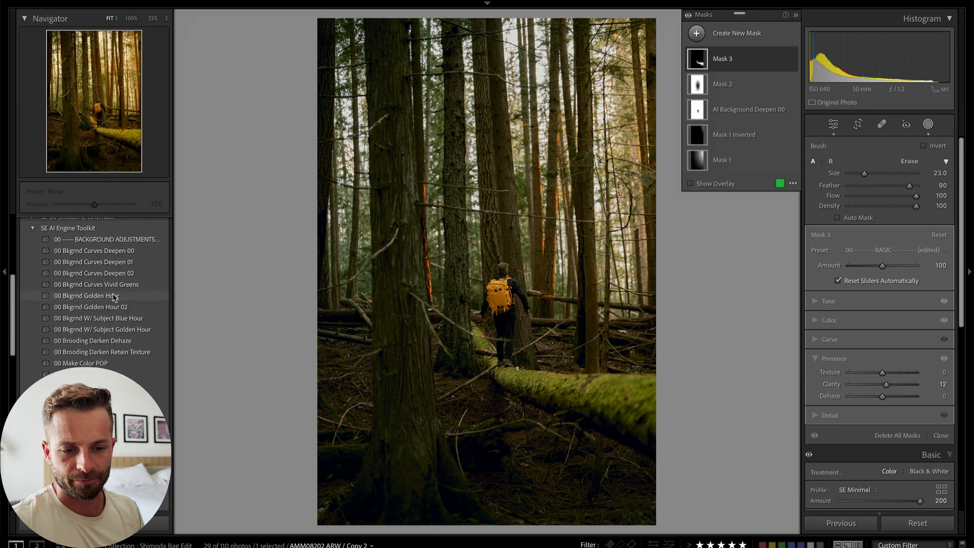
{"action": "scroll", "coordinate": [109, 292], "scroll_direction": "up", "scroll_amount": 2}
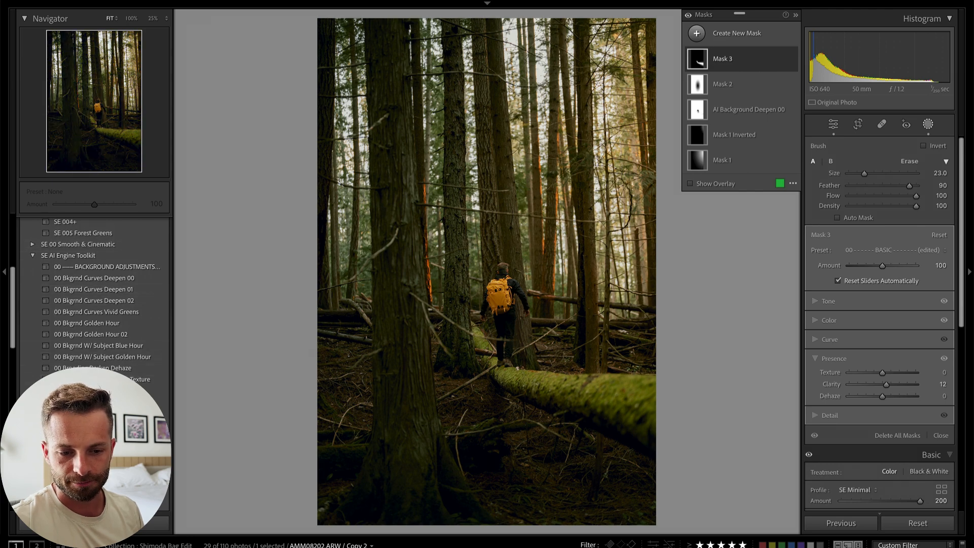
{"action": "left_click", "coordinate": [120, 368]}
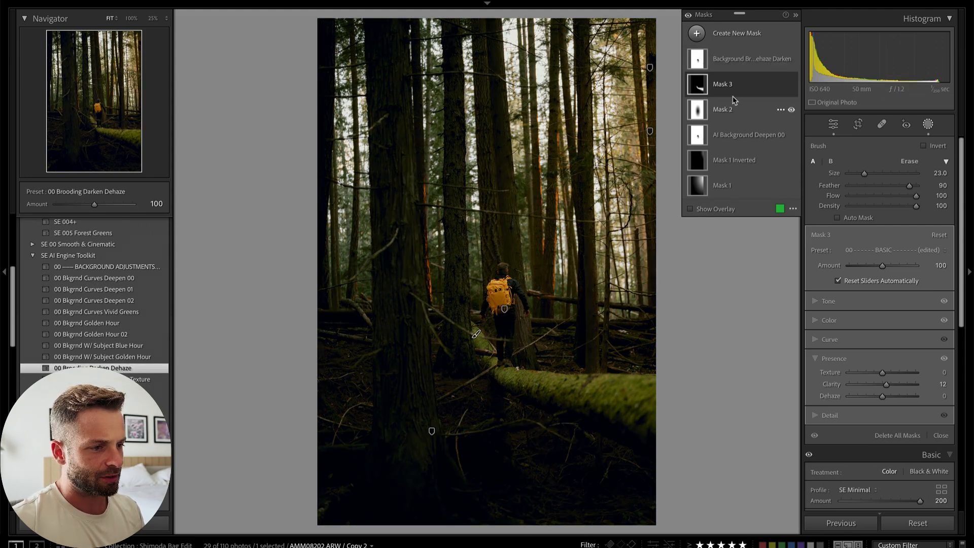
- Subtract the man's head, arms and legs from the Background Brooding Dehaze Darken mask with a size 6 brush
{"action": "left_click", "coordinate": [740, 64]}
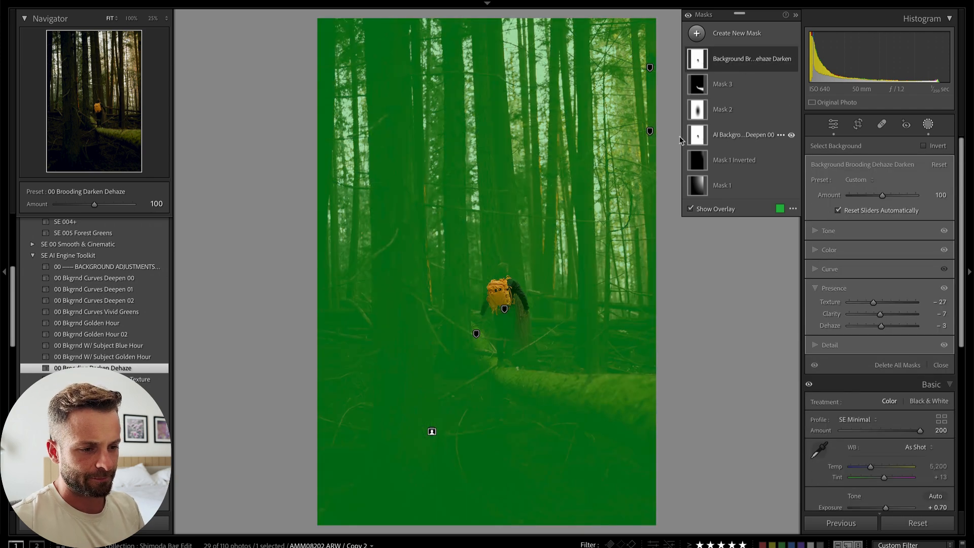
{"action": "left_click", "coordinate": [98, 103]}
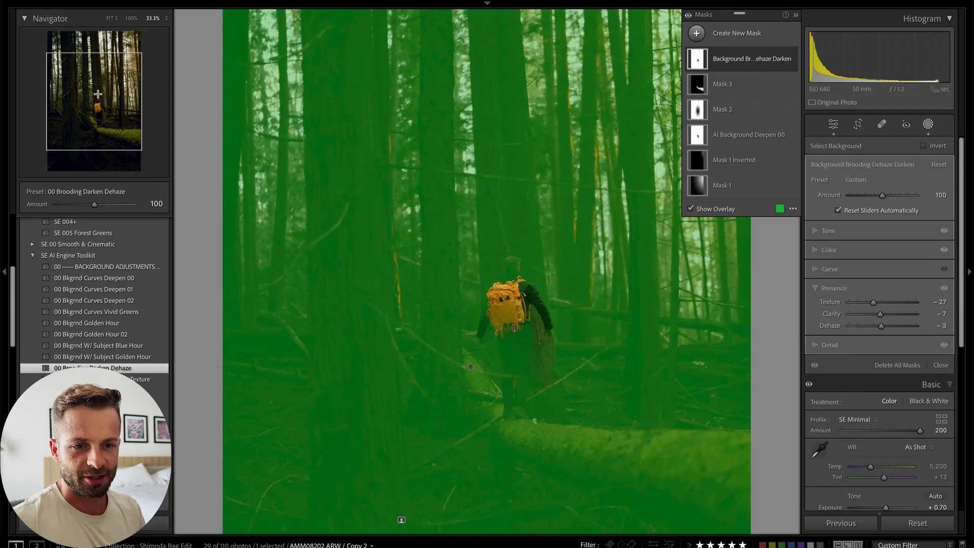
{"action": "left_click", "coordinate": [780, 59]}
{"action": "left_click", "coordinate": [730, 65]}
{"action": "left_click", "coordinate": [730, 66]}
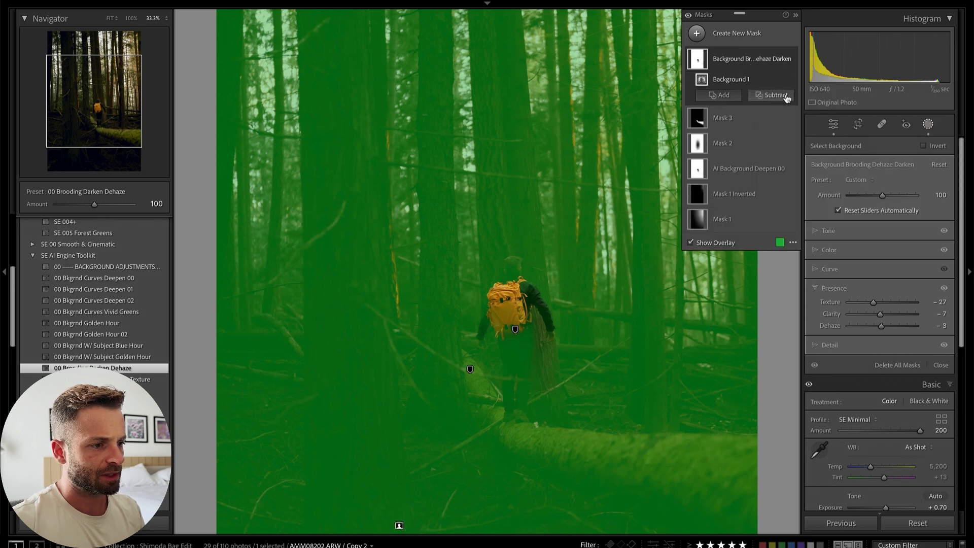
{"action": "left_click", "coordinate": [767, 97]}
{"action": "left_click", "coordinate": [794, 202]}
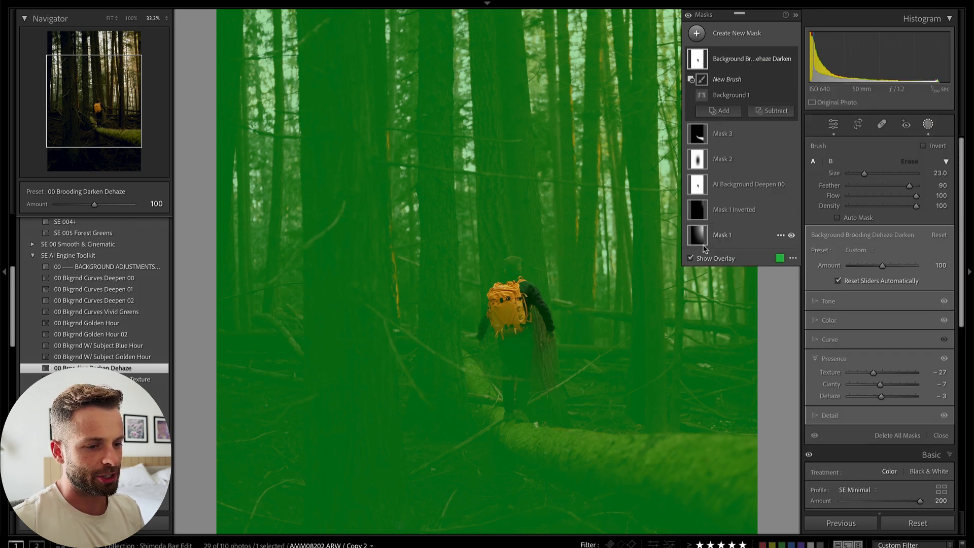
{"action": "scroll", "coordinate": [521, 278], "scroll_direction": "down", "scroll_amount": 10}
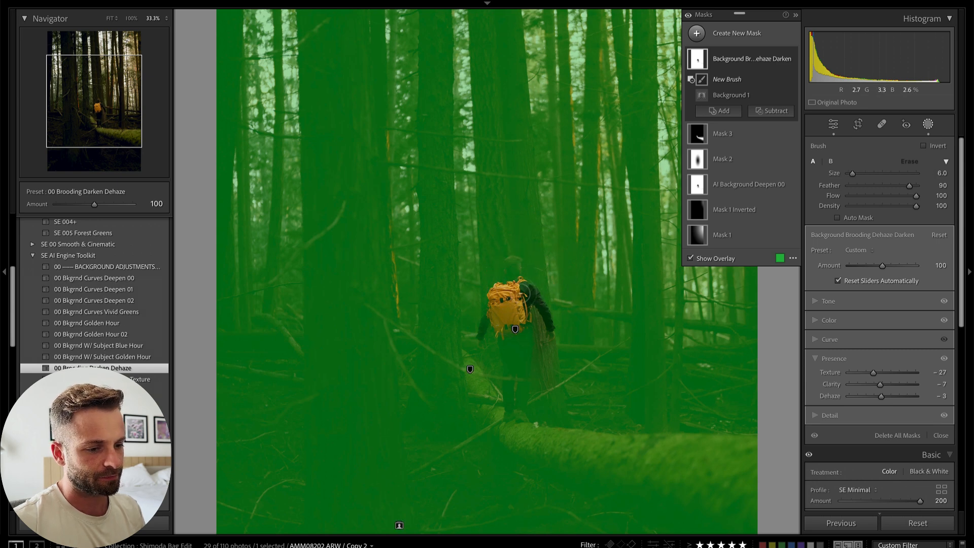
{"action": "left_click_drag", "start_coordinate": [524, 299], "coordinate": [513, 261]}
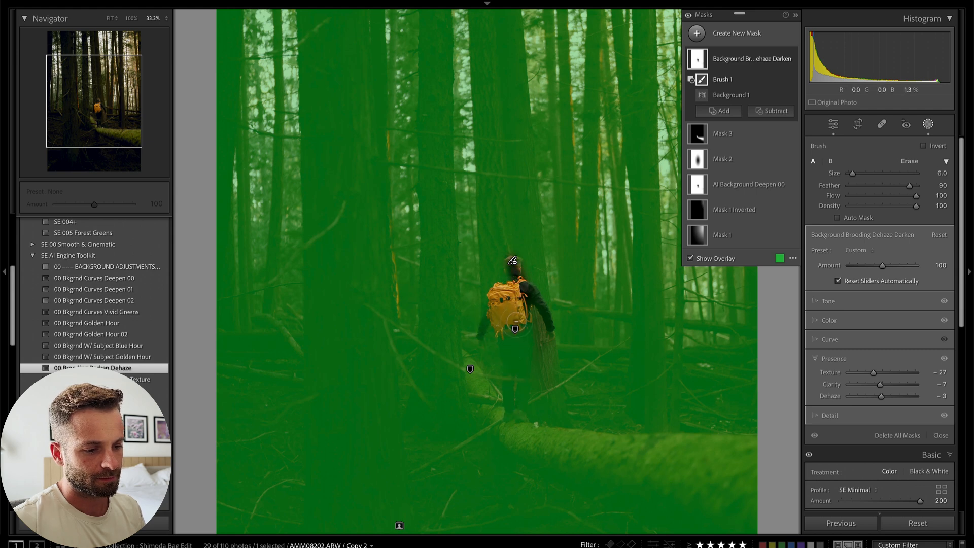
{"action": "left_click_drag", "start_coordinate": [520, 345], "coordinate": [484, 336]}
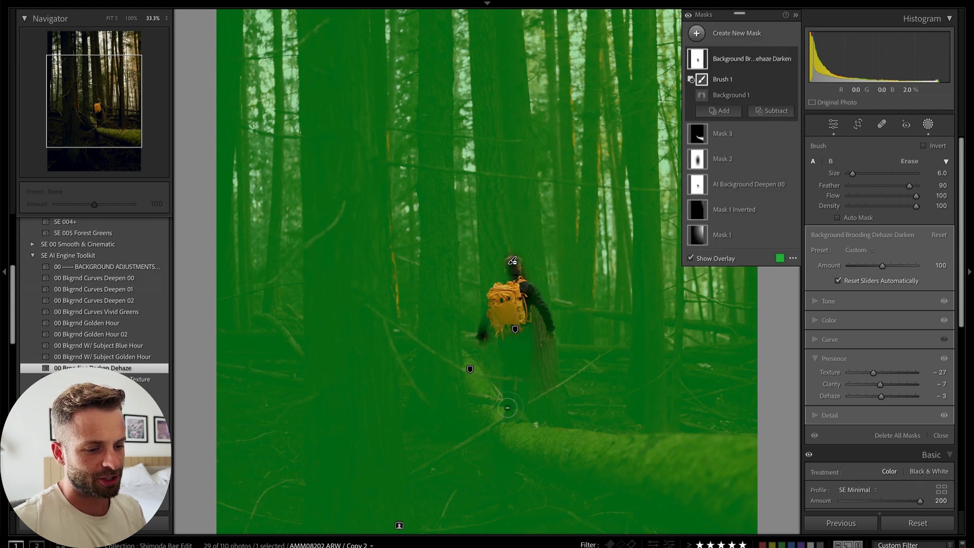
{"action": "mouse_move", "coordinate": [512, 261]}
{"action": "left_mouse_down"}
{"action": "mouse_move", "coordinate": [532, 403]}
{"action": "mouse_move", "coordinate": [512, 273]}
{"action": "mouse_move", "coordinate": [526, 304]}
{"action": "mouse_move", "coordinate": [491, 311]}
{"action": "mouse_move", "coordinate": [492, 302]}
{"action": "left_mouse_up"}
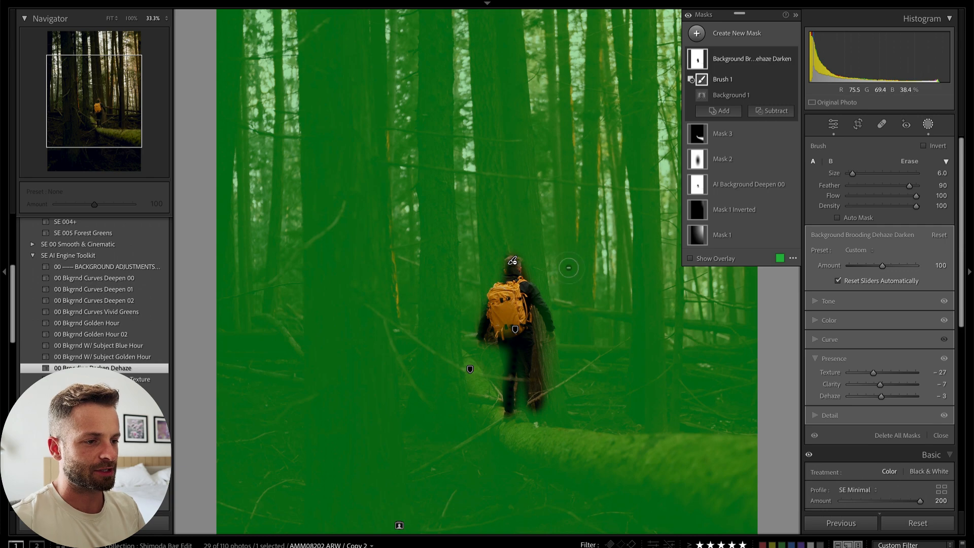
{"action": "left_click", "coordinate": [110, 19]}
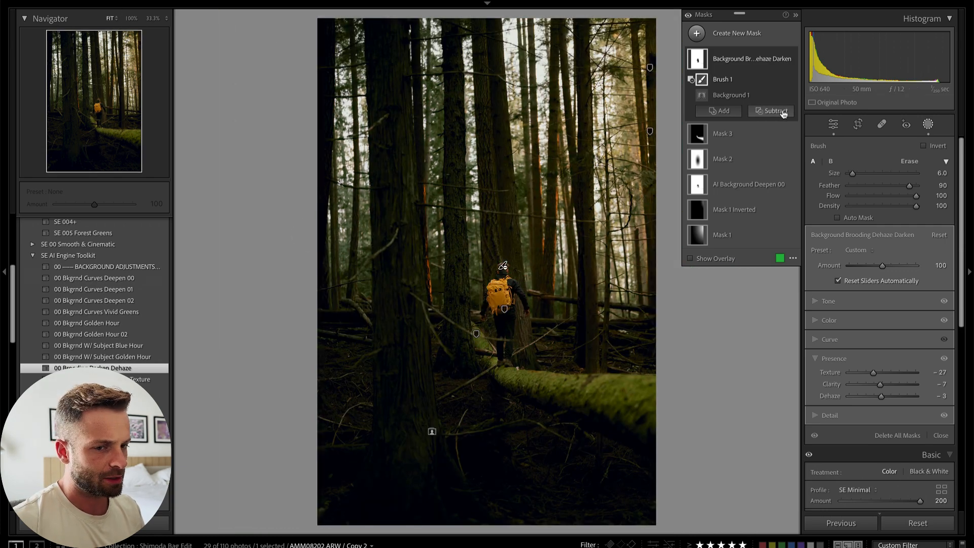
- Leave masking and set the photo's overall Exposure to +1.00 and Contrast to -29
{"action": "left_click_drag", "start_coordinate": [877, 265], "coordinate": [863, 281]}
{"action": "key", "text": "shift+w"}
{"action": "key", "text": "equal"}
{"action": "key", "text": "equal"}
{"action": "key", "text": "equal"}
{"action": "key", "text": "equal"}
{"action": "key", "text": "equal"}
{"action": "key", "text": "equal"}
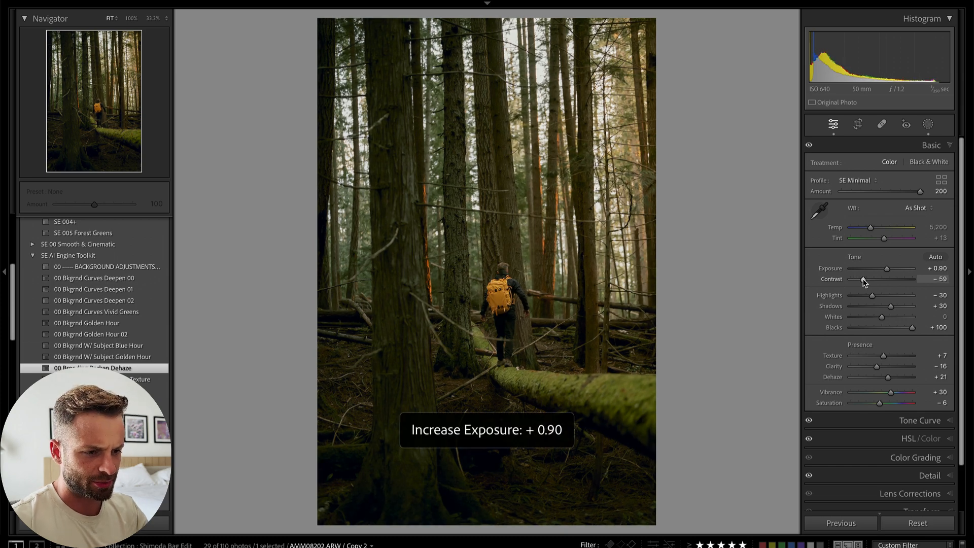
{"action": "key", "text": "minus"}
{"action": "left_click_drag", "start_coordinate": [869, 283], "coordinate": [872, 282]}
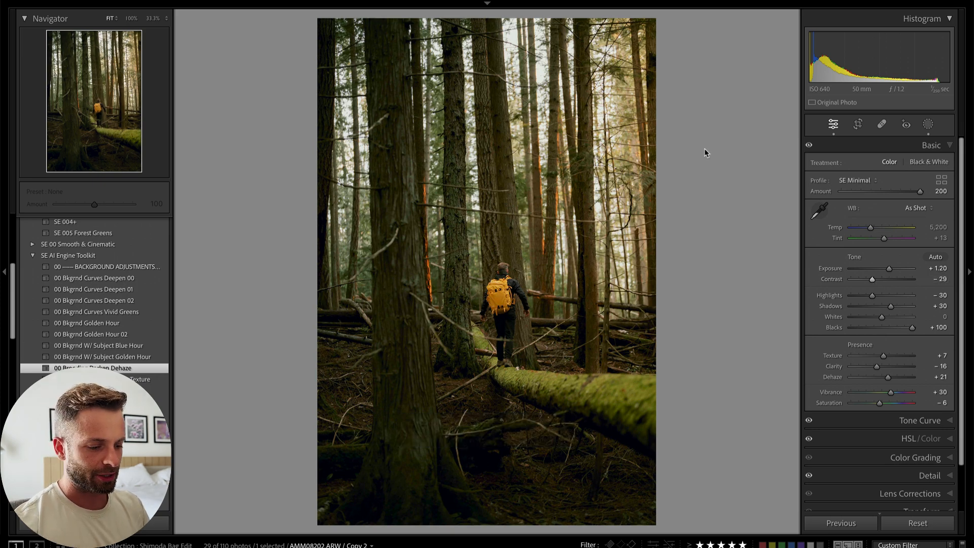
{"action": "key", "text": "minus"}
{"action": "key", "text": "minus"}
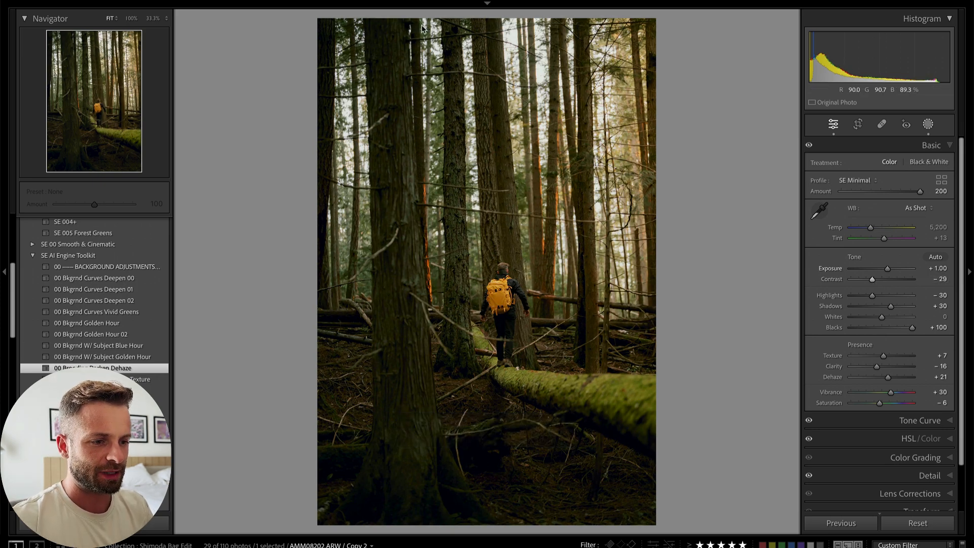
- Add a diagonal linear gradient mask from the photo's upper-right edge to the lower-left trunk and lower its Shadows
{"action": "key", "text": "m"}
{"action": "left_click_drag", "start_coordinate": [624, 20], "coordinate": [461, 362]}
{"action": "left_click_drag", "start_coordinate": [412, 472], "coordinate": [394, 483]}
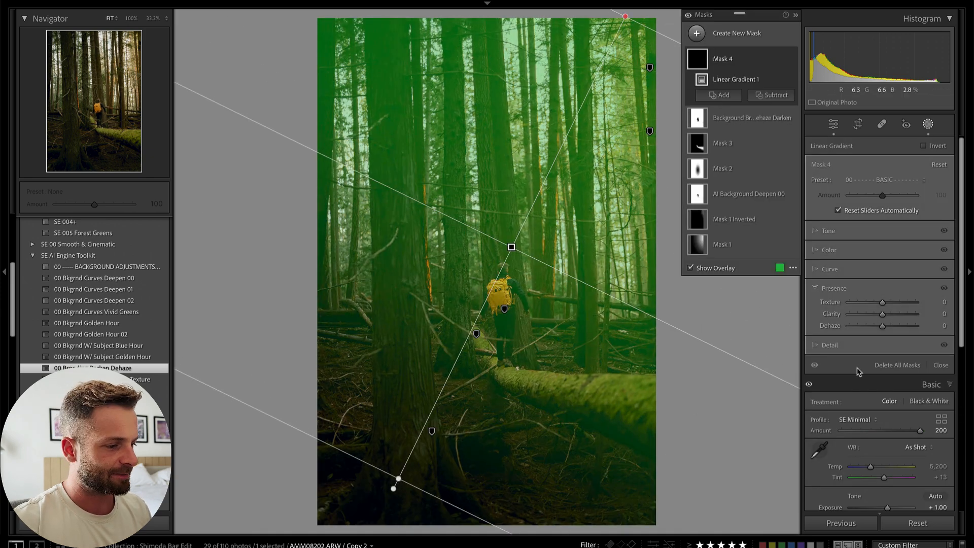
{"action": "left_click", "coordinate": [814, 230]}
{"action": "left_click_drag", "start_coordinate": [882, 280], "coordinate": [873, 282]}
{"action": "key", "text": "o"}
{"action": "key", "text": "Escape"}
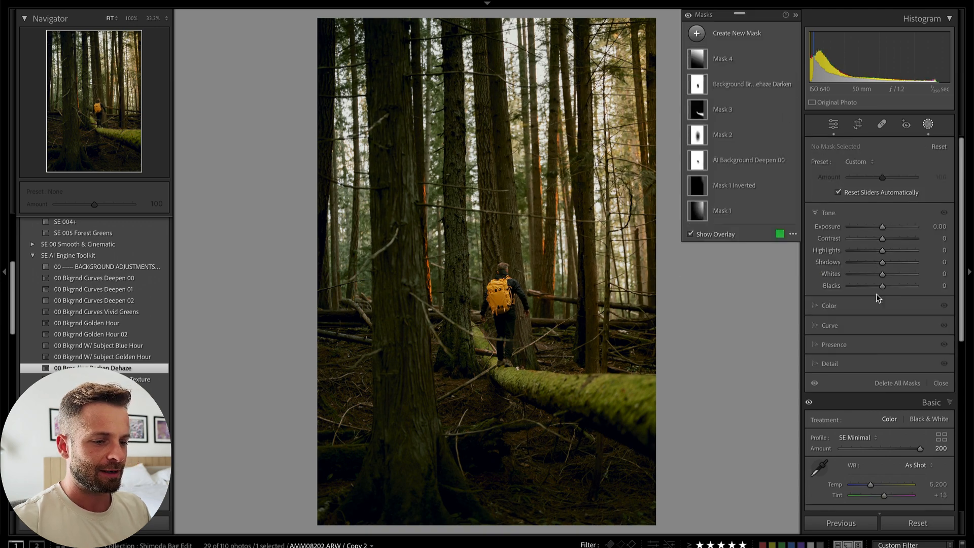
{"action": "key", "text": "Escape"}
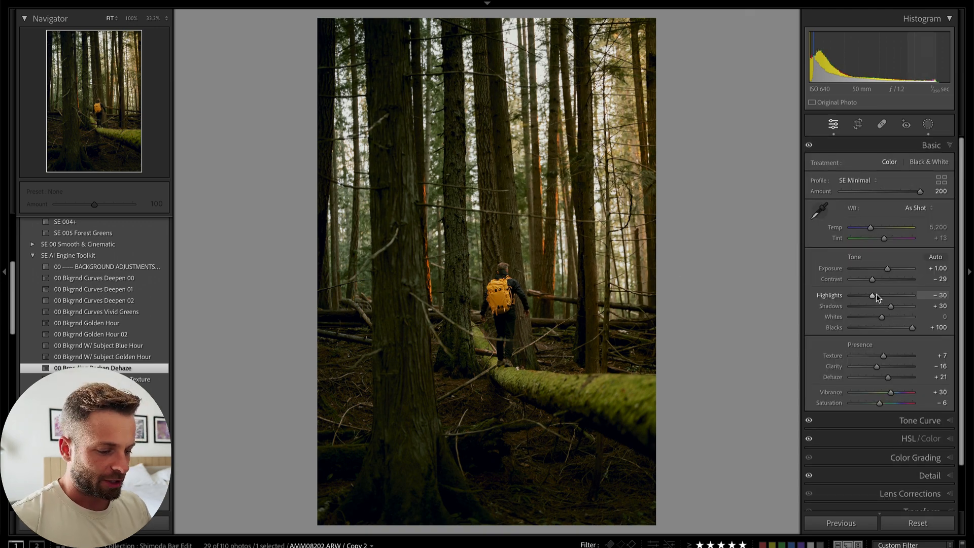
- Reset all edits on the photo to compare it with the original, and undo the reset
{"action": "left_click", "coordinate": [920, 523]}
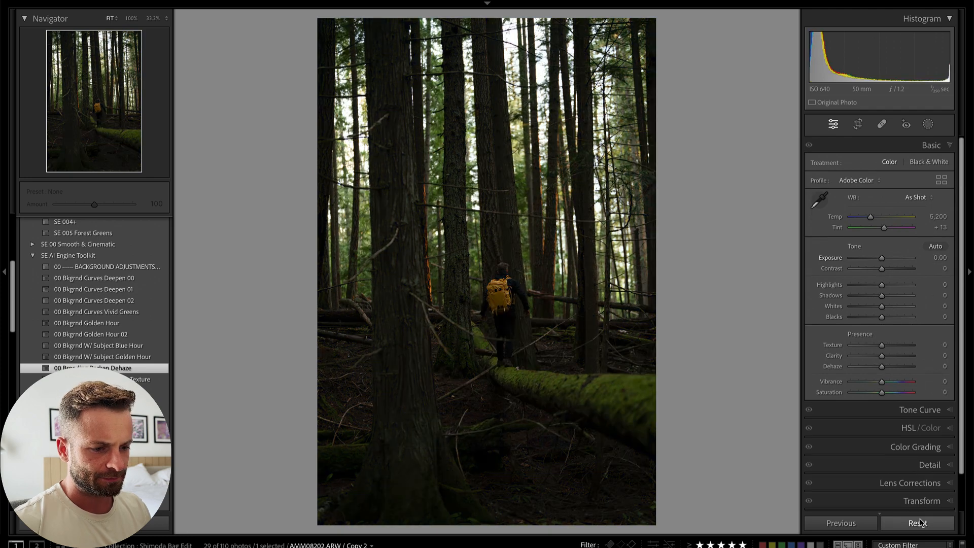
{"action": "key", "text": "ctrl+z"}
- Apply the SE 005 Forest Greens preset to the following photo and set its Saturation to 0 and Exposure to +1.42
{"action": "key", "text": "Right"}
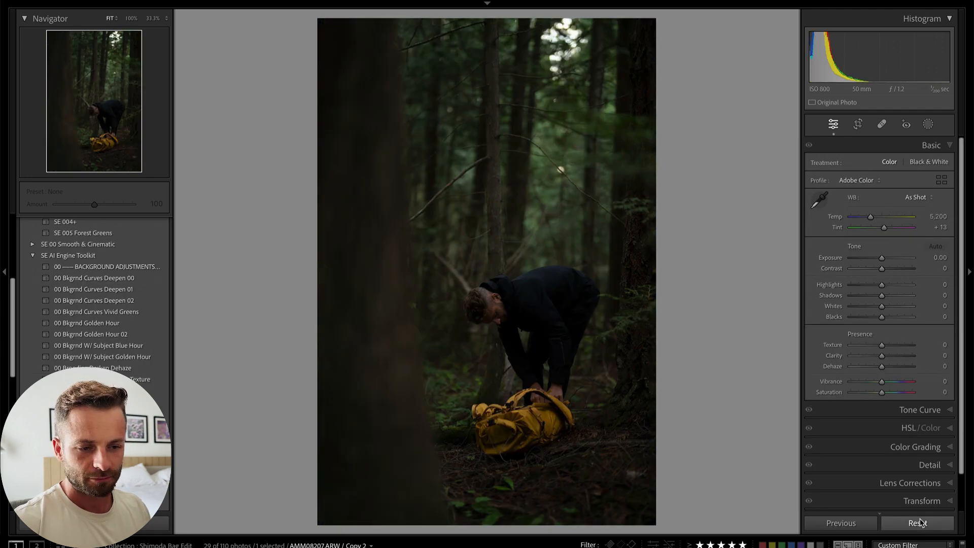
{"action": "left_click", "coordinate": [97, 234]}
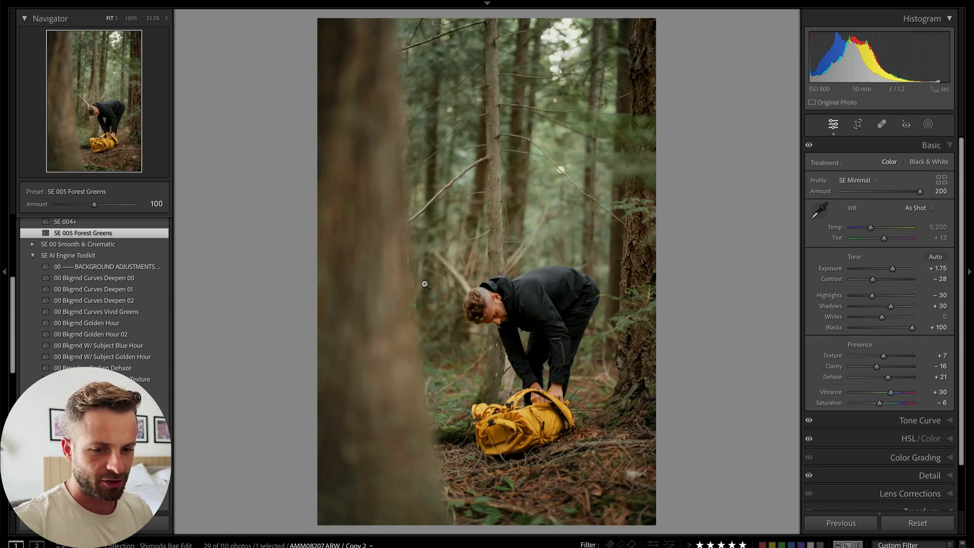
{"action": "left_click_drag", "start_coordinate": [880, 404], "coordinate": [883, 405]}
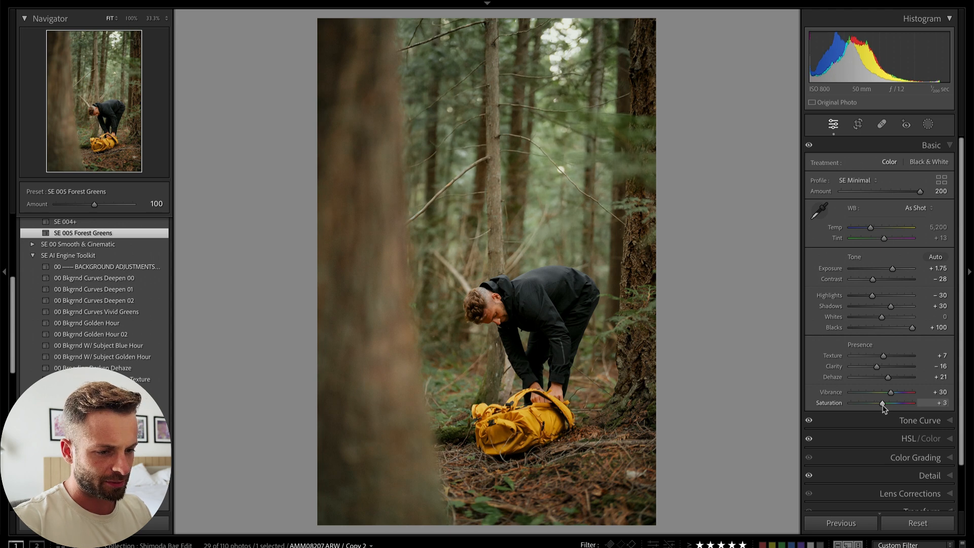
{"action": "key", "text": "minus"}
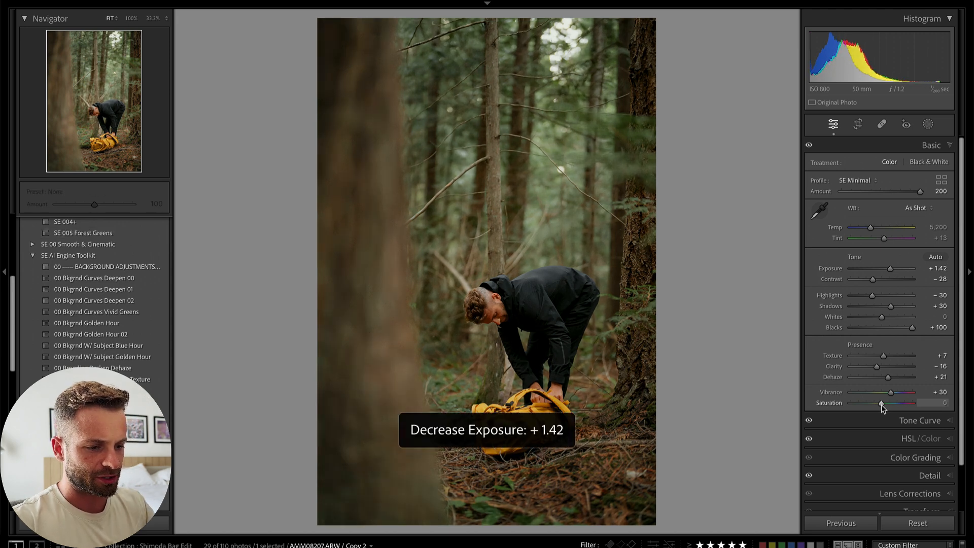
- Apply the 00 Bkgrnd Curves Deepen 01 preset at an amount of 64 and set Exposure to +1.22
{"action": "left_click", "coordinate": [129, 291]}
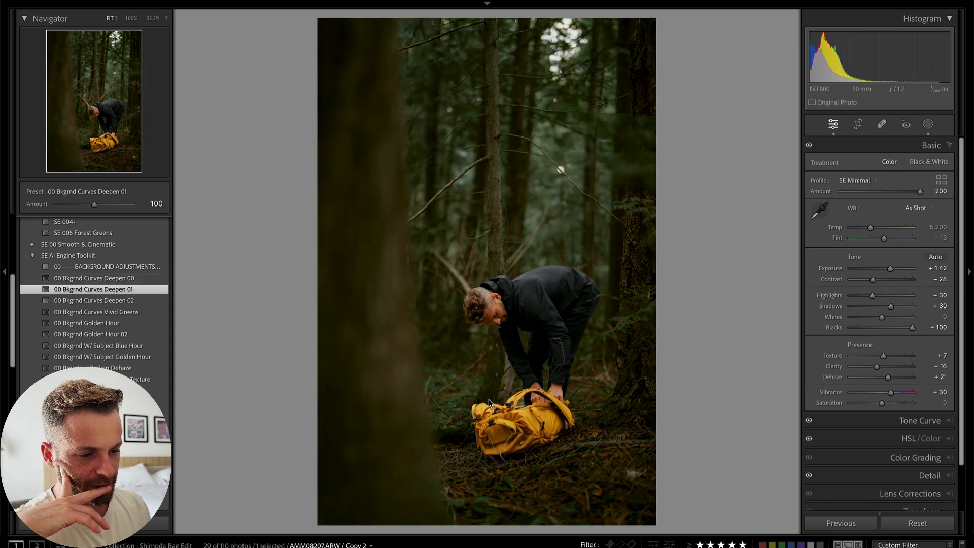
{"action": "left_click_drag", "start_coordinate": [94, 204], "coordinate": [81, 205]}
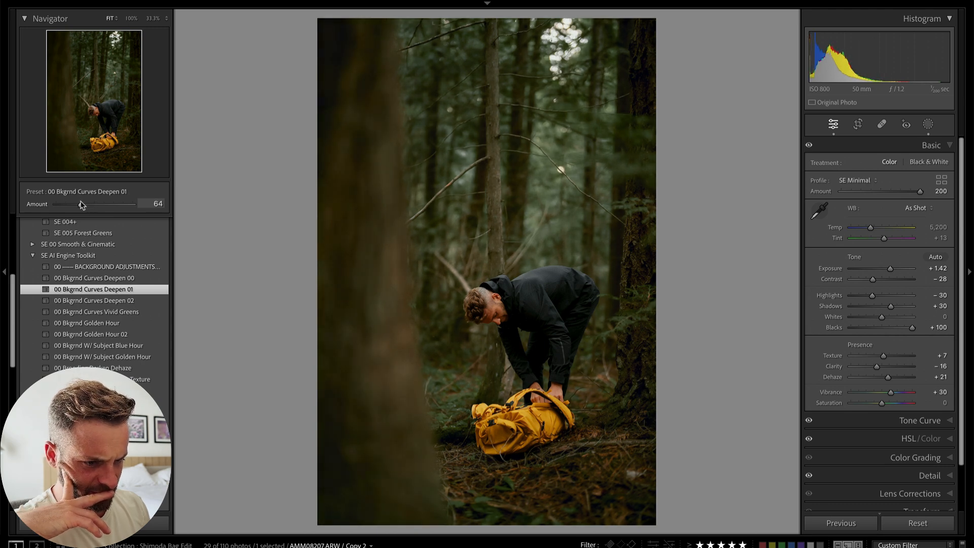
{"action": "key", "text": "minus"}
{"action": "key", "text": "minus"}
{"action": "key", "text": "minus"}
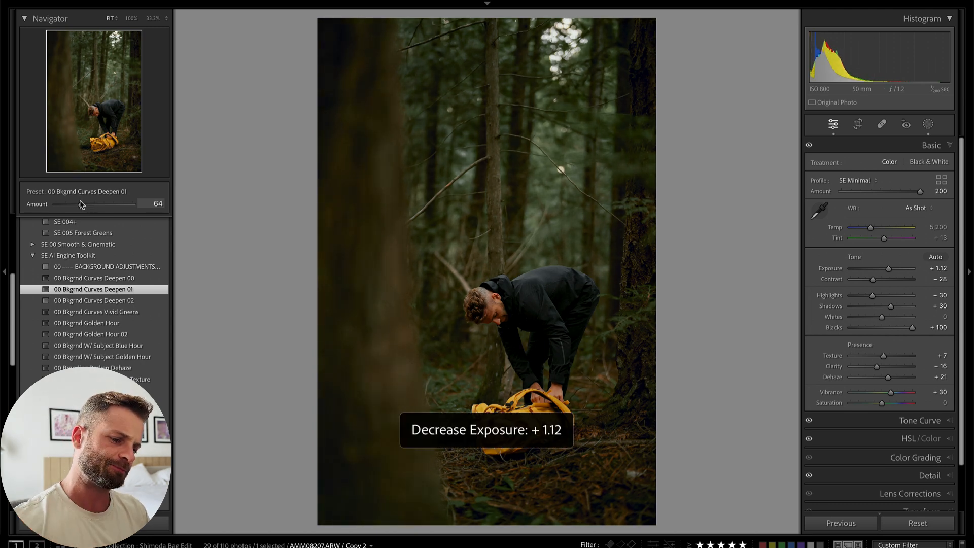
{"action": "key", "text": "equal"}
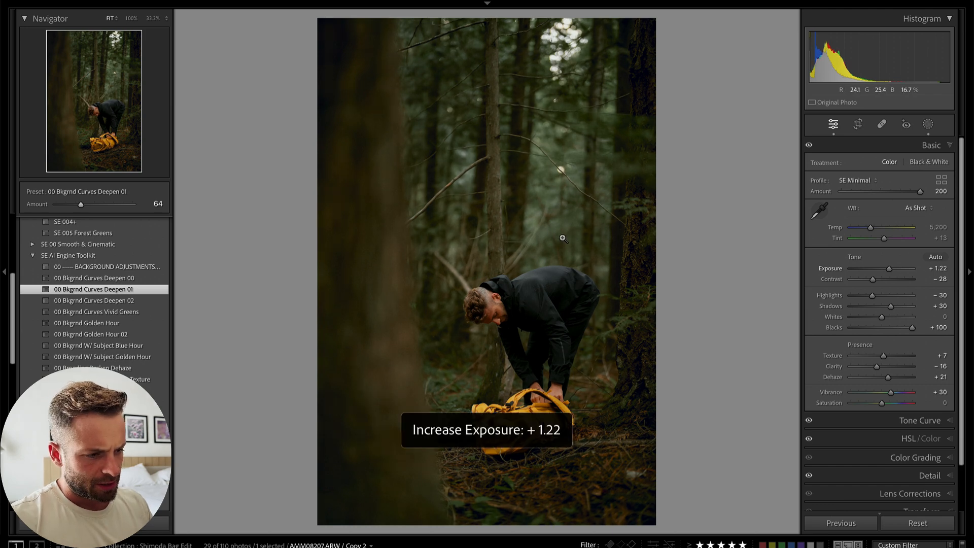
{"action": "left_click_drag", "start_coordinate": [873, 279], "coordinate": [868, 280]}
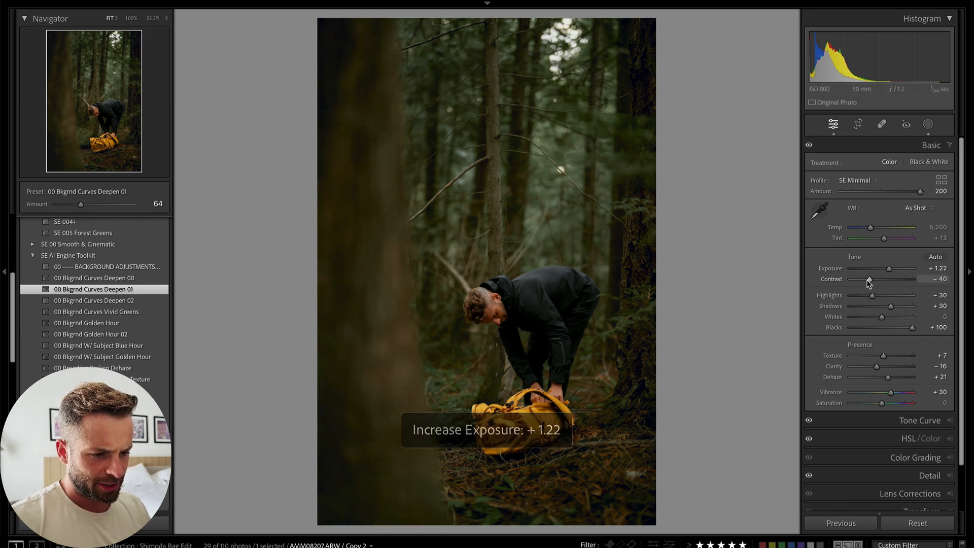
{"action": "key", "text": "0"}
- Brush a size 3 mask over the side of the man's hair and set its Contrast to 54 and Shadows to -81
{"action": "key", "text": "z"}
{"action": "key", "text": "k"}
{"action": "key", "text": "bracketleft"}
{"action": "key", "text": "bracketleft"}
{"action": "key", "text": "bracketleft"}
{"action": "left_click_drag", "start_coordinate": [487, 297], "coordinate": [479, 288]}
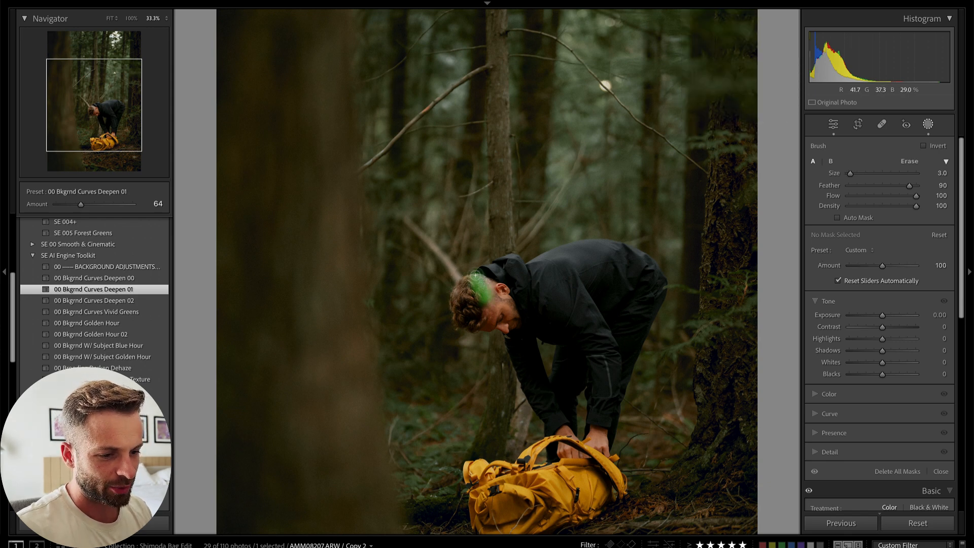
{"action": "mouse_move", "coordinate": [882, 326]}
{"action": "left_mouse_down"}
{"action": "mouse_move", "coordinate": [901, 326]}
{"action": "mouse_move", "coordinate": [863, 351]}
{"action": "left_mouse_up"}
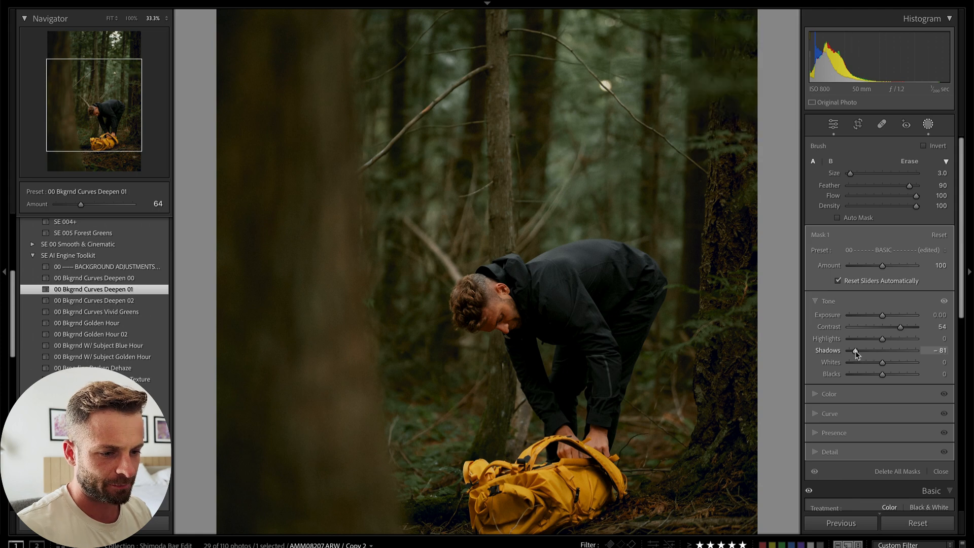
{"action": "key", "text": "shift+w"}
{"action": "left_click", "coordinate": [462, 338]}
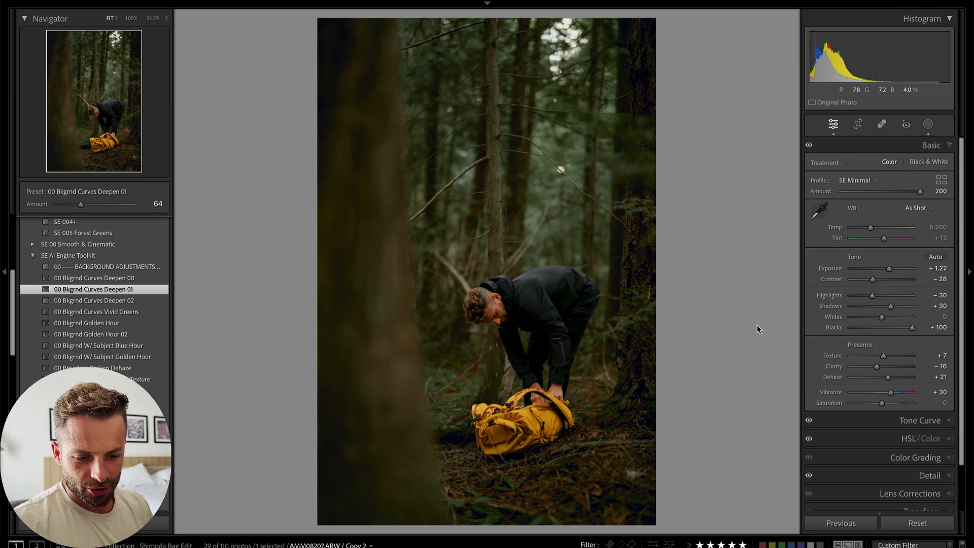
- Create a virtual copy of the photo and crop it tighter around the man and backpack at the original aspect ratio
{"action": "key", "text": "ctrl+apostrophe"}
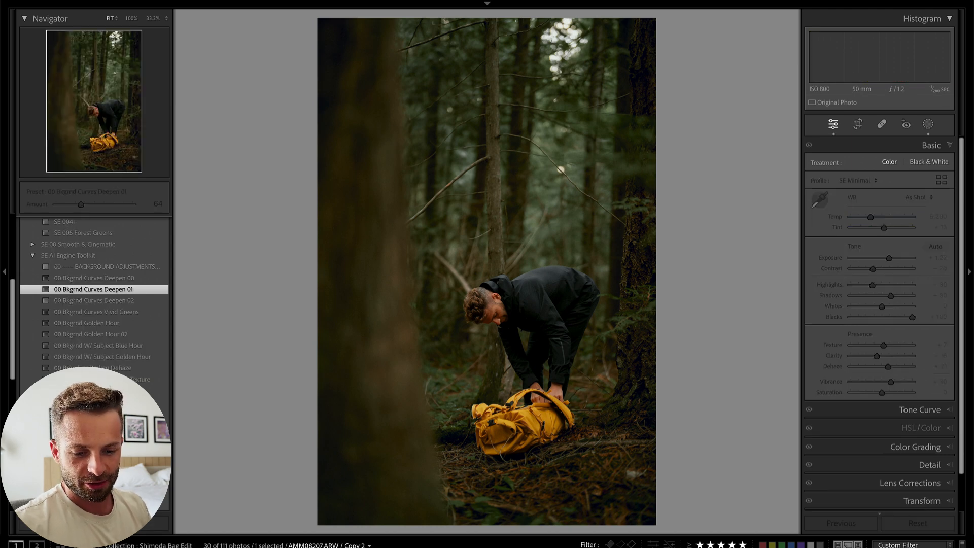
{"action": "key", "text": "r"}
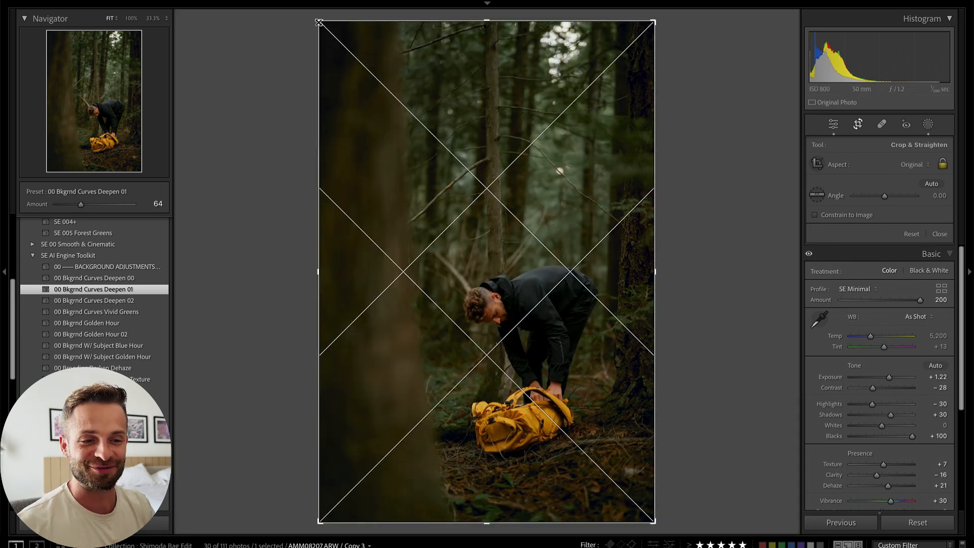
{"action": "left_click_drag", "start_coordinate": [319, 22], "coordinate": [373, 104]}
{"action": "mouse_move", "coordinate": [464, 177]}
{"action": "left_mouse_down"}
{"action": "mouse_move", "coordinate": [485, 172]}
{"action": "mouse_move", "coordinate": [477, 173]}
{"action": "left_mouse_up"}
{"action": "key", "text": "Return"}
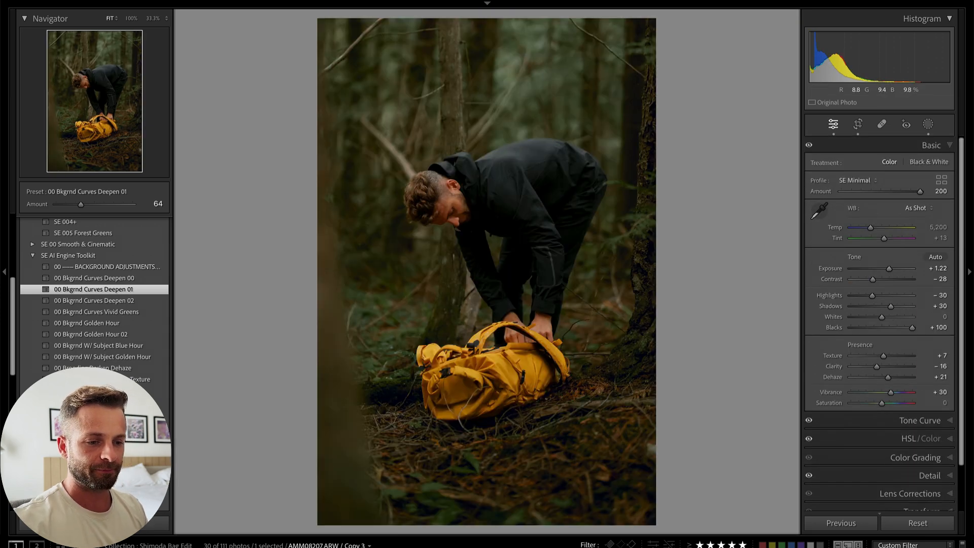
{"action": "key", "text": "r"}
{"action": "key", "text": "Return"}
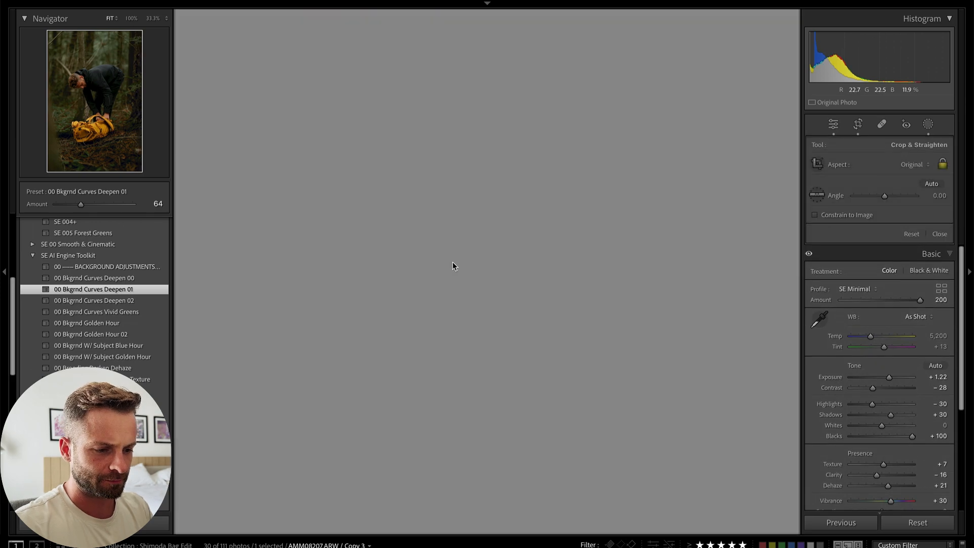
- Paint a size 25 brush mask over the forest floor in the foreground and lower its Clarity and Texture
{"action": "key", "text": "k"}
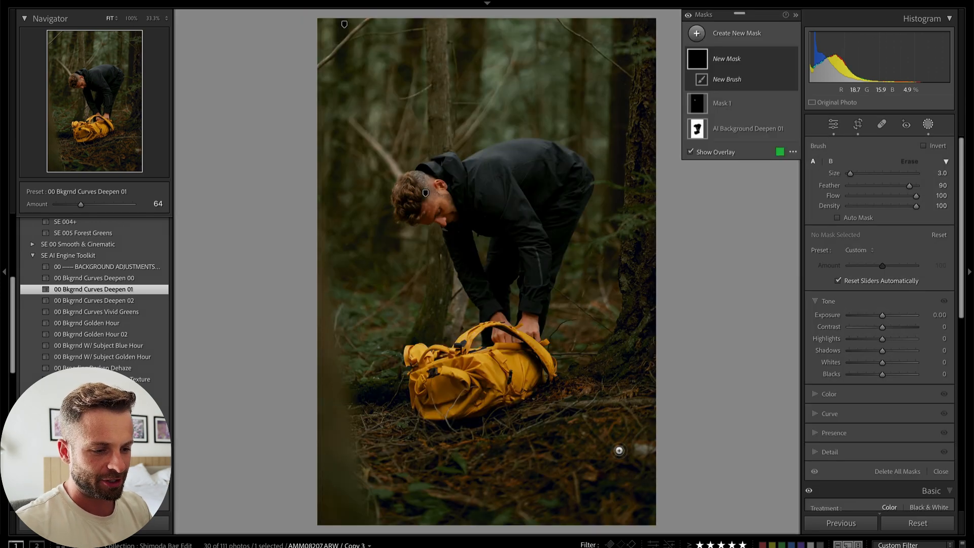
{"action": "mouse_move", "coordinate": [386, 477]}
{"action": "left_mouse_down"}
{"action": "mouse_move", "coordinate": [493, 472]}
{"action": "mouse_move", "coordinate": [601, 415]}
{"action": "mouse_move", "coordinate": [488, 525]}
{"action": "mouse_move", "coordinate": [635, 474]}
{"action": "mouse_move", "coordinate": [653, 499]}
{"action": "mouse_move", "coordinate": [604, 436]}
{"action": "mouse_move", "coordinate": [575, 480]}
{"action": "mouse_move", "coordinate": [577, 513]}
{"action": "mouse_move", "coordinate": [640, 474]}
{"action": "left_mouse_up"}
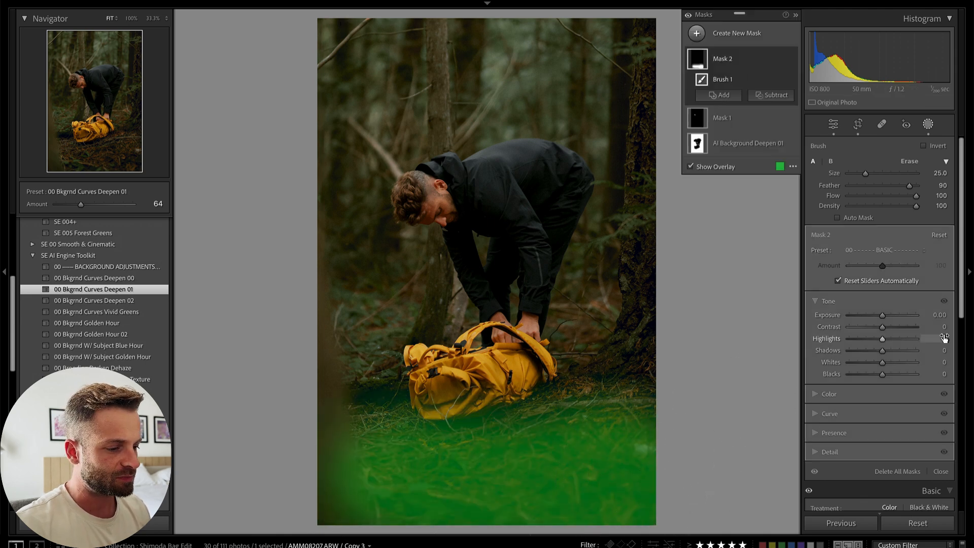
{"action": "left_click", "coordinate": [818, 434]}
{"action": "mouse_move", "coordinate": [882, 386]}
{"action": "left_mouse_down"}
{"action": "mouse_move", "coordinate": [878, 399]}
{"action": "mouse_move", "coordinate": [867, 397]}
{"action": "mouse_move", "coordinate": [879, 396]}
{"action": "mouse_move", "coordinate": [873, 372]}
{"action": "left_mouse_up"}
{"action": "mouse_move", "coordinate": [617, 427]}
{"action": "left_mouse_down"}
{"action": "mouse_move", "coordinate": [662, 430]}
{"action": "mouse_move", "coordinate": [665, 469]}
{"action": "left_mouse_up"}
{"action": "left_click", "coordinate": [941, 435]}
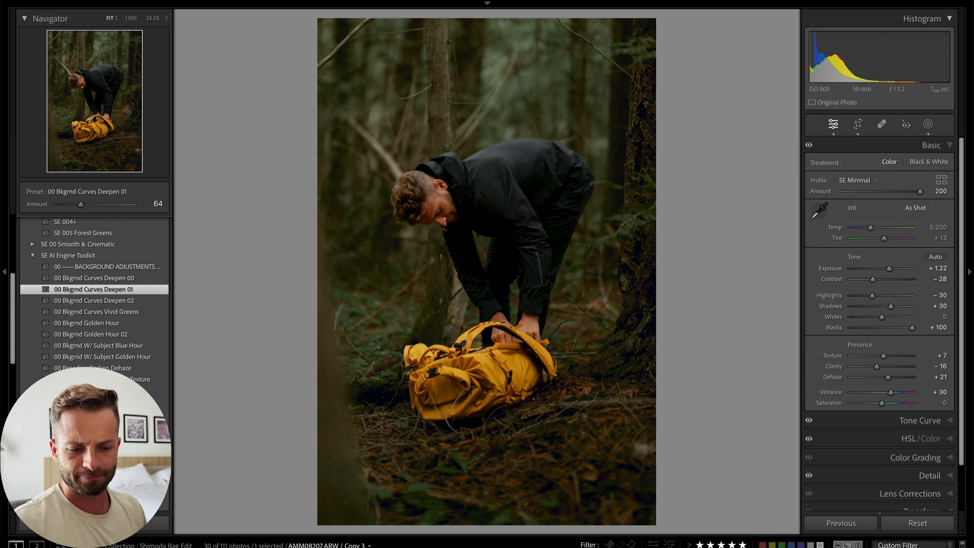
- Move on to the unedited vertical photo of the man holding a camera and apply the SE 005 Forest Greens and 00 Bkgrnd Curves Deepen 00 presets
{"action": "key", "text": "Right"}
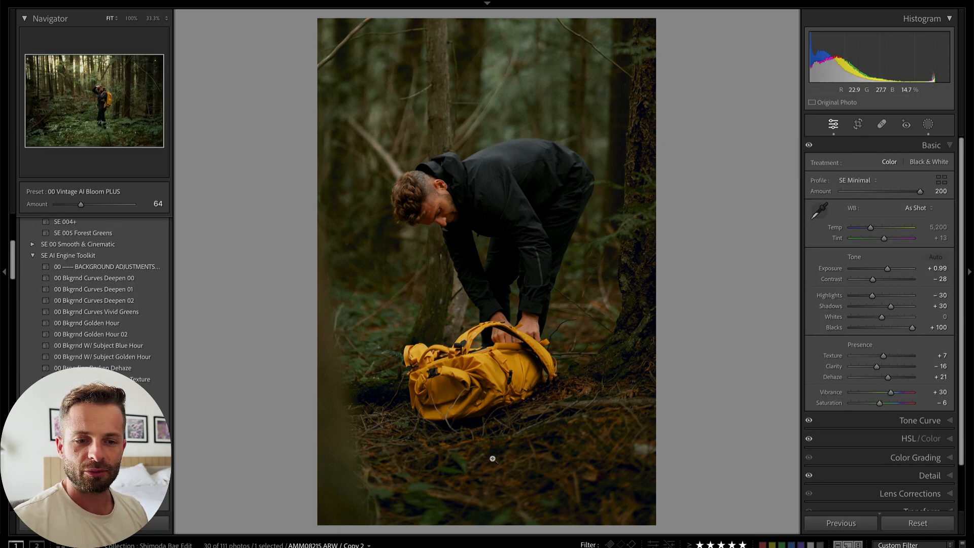
{"action": "key", "text": "Right"}
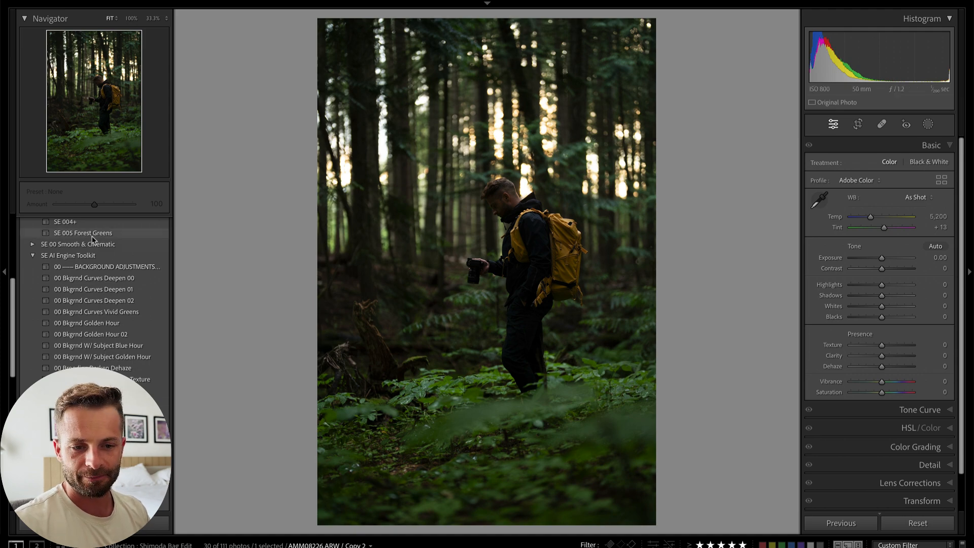
{"action": "left_click", "coordinate": [121, 233]}
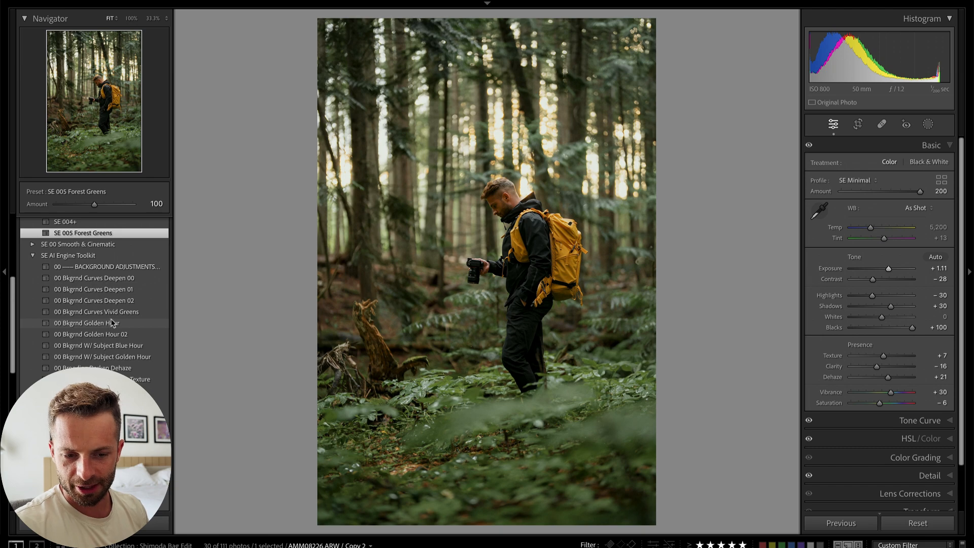
{"action": "left_click", "coordinate": [116, 279]}
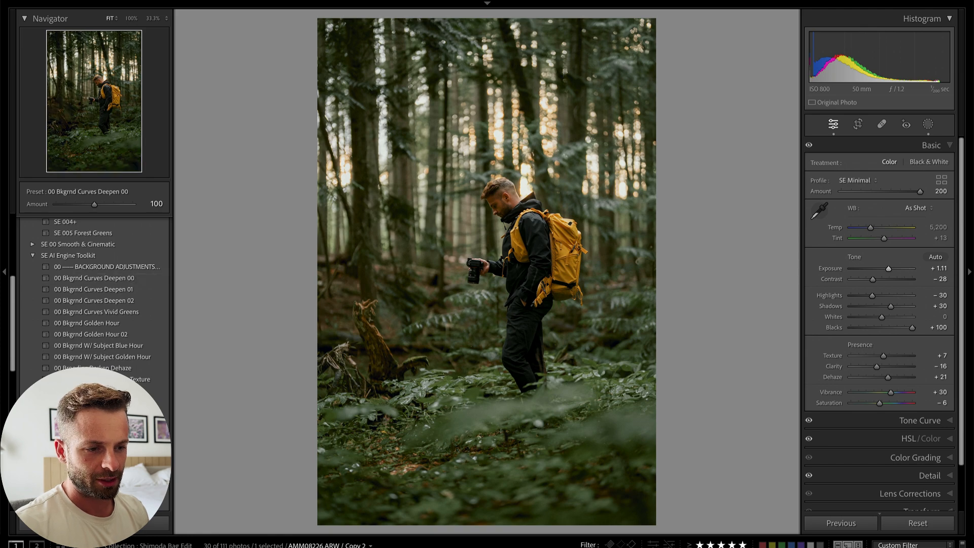
- Apply the 00 Vintage AI Bloom PLUS preset at an amount of 43 and set Exposure to +0.81
{"action": "left_click", "coordinate": [96, 441]}
{"action": "mouse_move", "coordinate": [70, 208]}
{"action": "left_mouse_down"}
{"action": "mouse_move", "coordinate": [84, 207]}
{"action": "mouse_move", "coordinate": [74, 209]}
{"action": "left_mouse_up"}
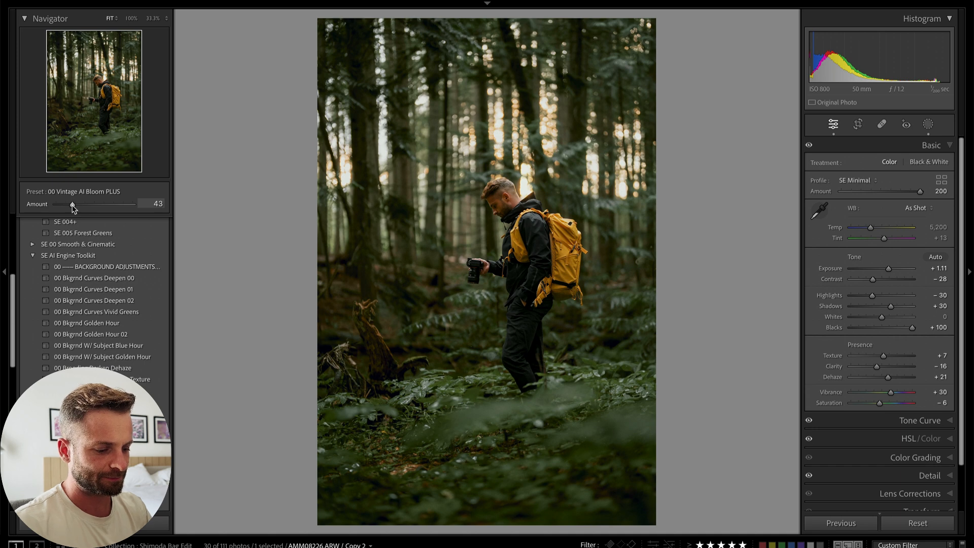
{"action": "key", "text": "minus"}
{"action": "key", "text": "minus"}
{"action": "key", "text": "minus"}
{"action": "key", "text": "minus"}
{"action": "key", "text": "minus"}
{"action": "key", "text": "equal"}
{"action": "key", "text": "equal"}
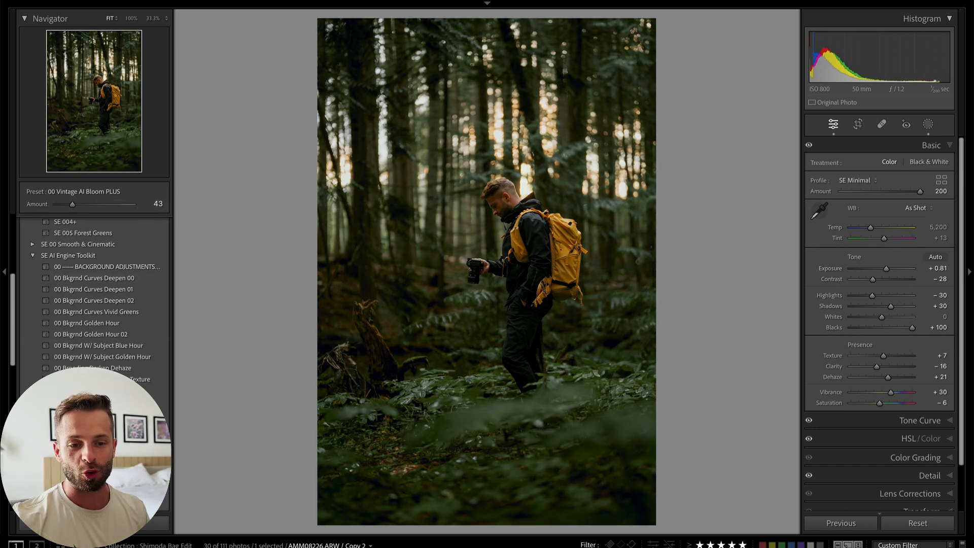
- Examine the Tone settings of the SE Vintage AI Bloom + background mask and browse the toolkit's presets
{"action": "scroll", "coordinate": [96, 304], "scroll_direction": "down", "scroll_amount": 3}
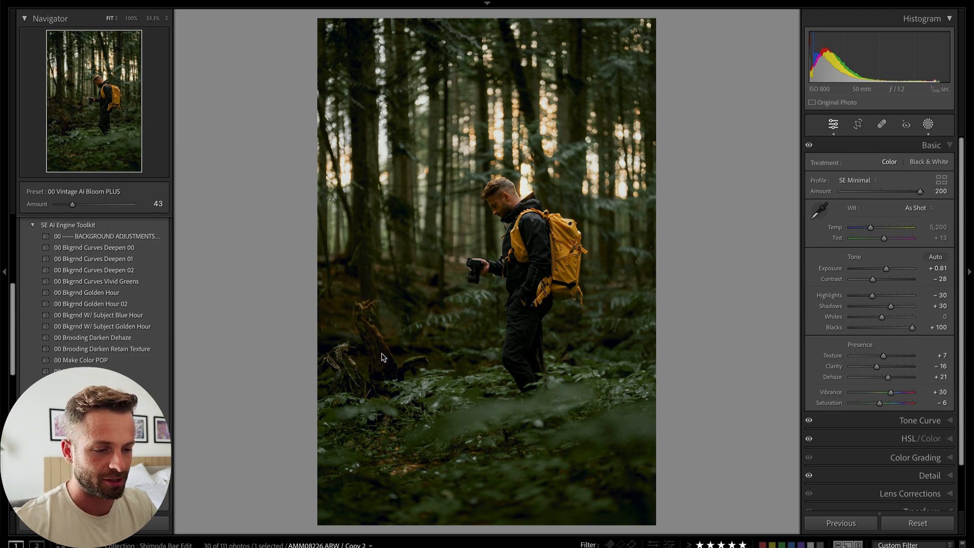
{"action": "key", "text": "k"}
{"action": "left_click", "coordinate": [776, 104]}
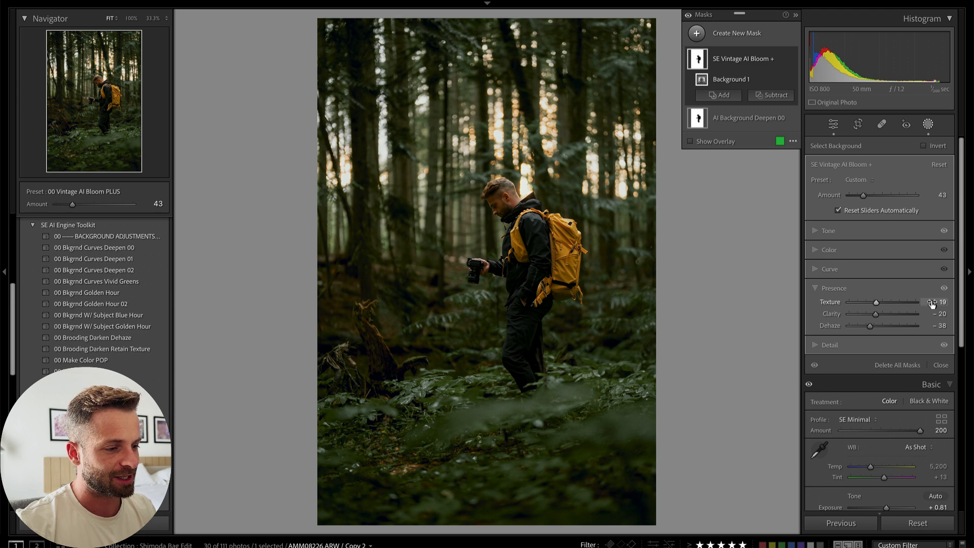
{"action": "left_click", "coordinate": [817, 231]}
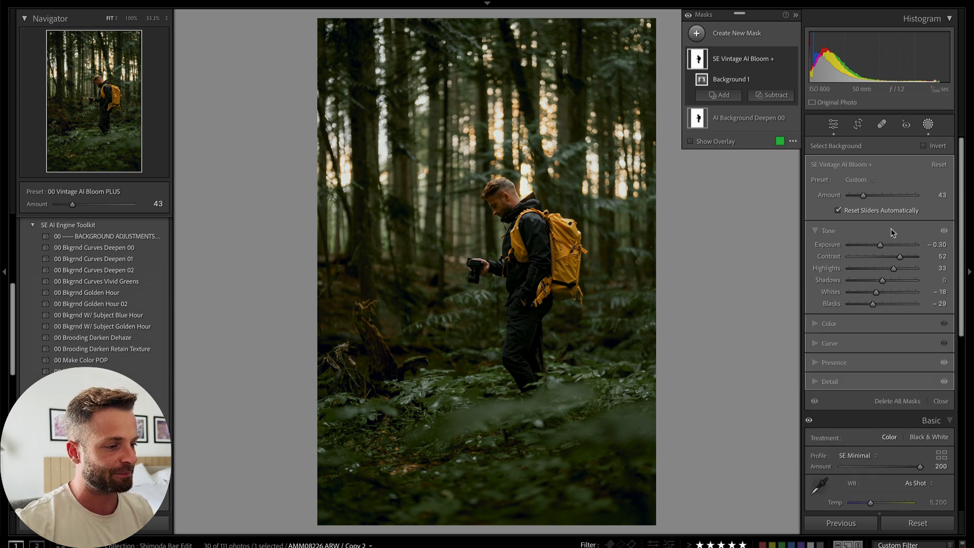
{"action": "left_click", "coordinate": [815, 231]}
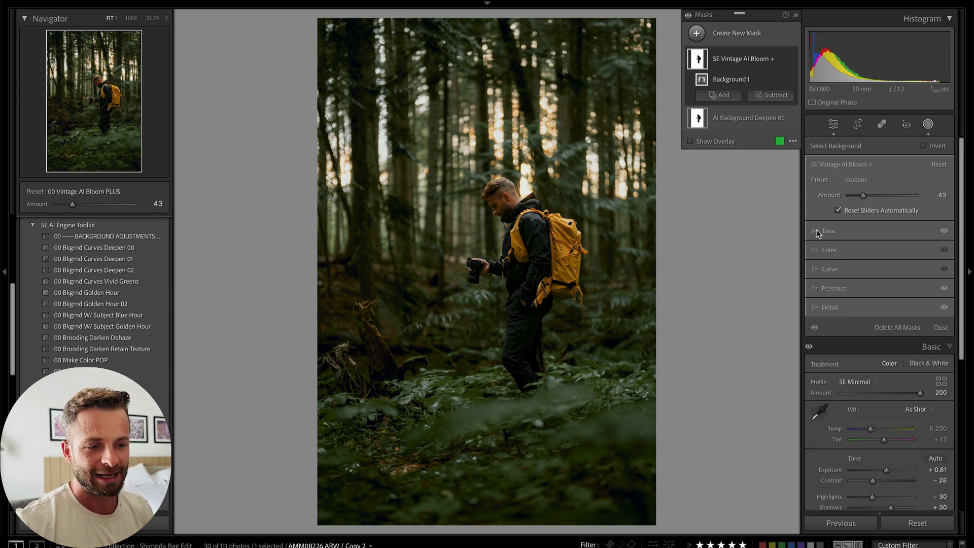
{"action": "scroll", "coordinate": [94, 294], "scroll_direction": "down", "scroll_amount": 5}
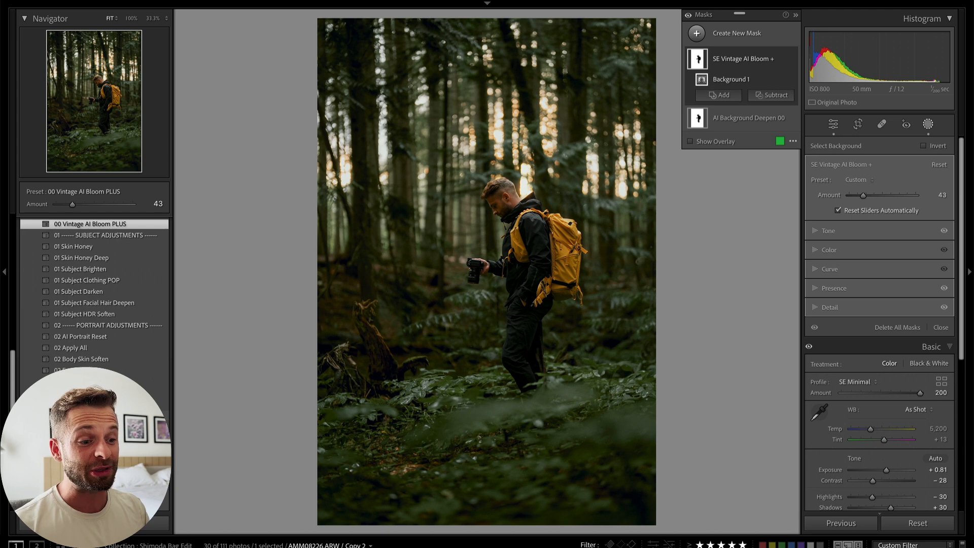
{"action": "key", "text": "shift+w"}
{"action": "scroll", "coordinate": [93, 328], "scroll_direction": "up", "scroll_amount": 3}
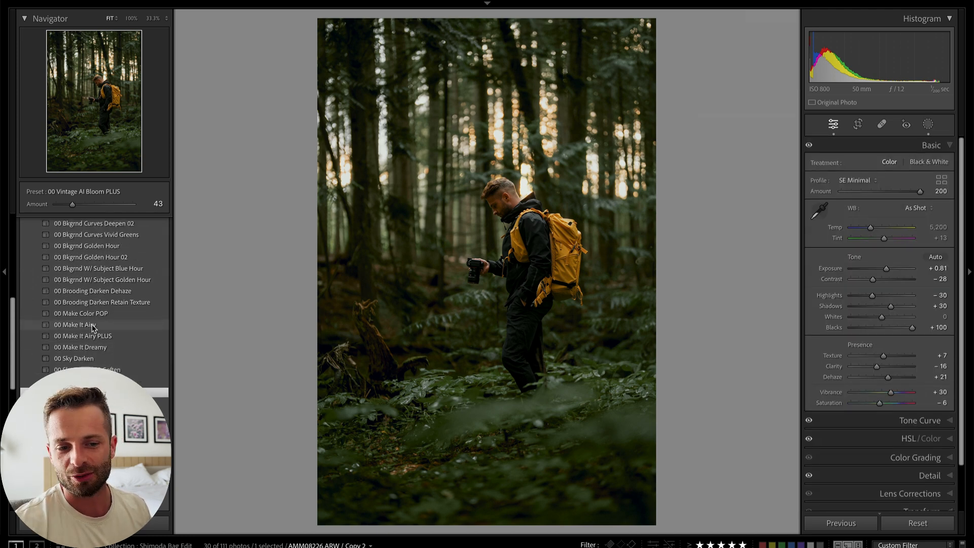
- Brighten the vertical photo by setting its Exposure to +1.21
{"action": "key", "text": "equal"}
{"action": "key", "text": "equal"}
{"action": "key", "text": "equal"}
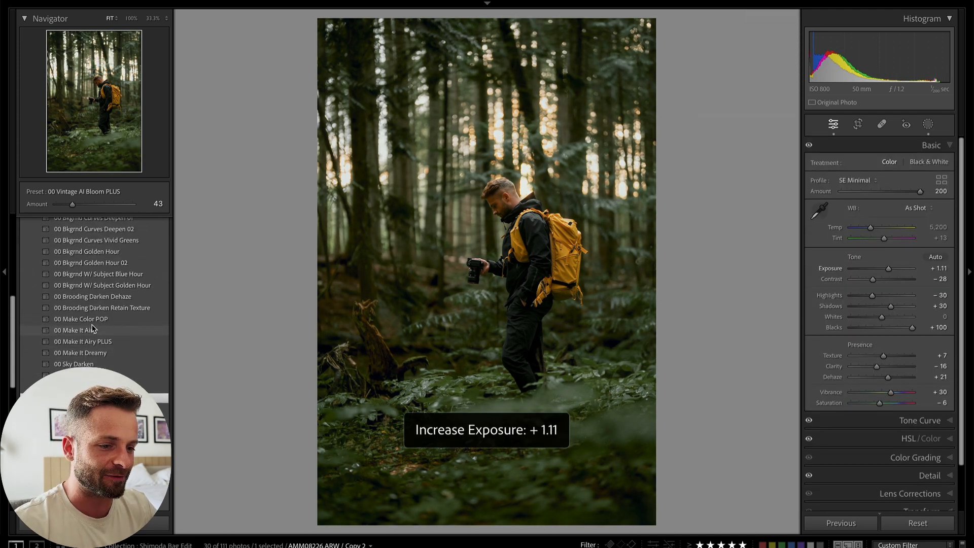
{"action": "key", "text": "minus"}
{"action": "key", "text": "equal"}
{"action": "key", "text": "equal"}
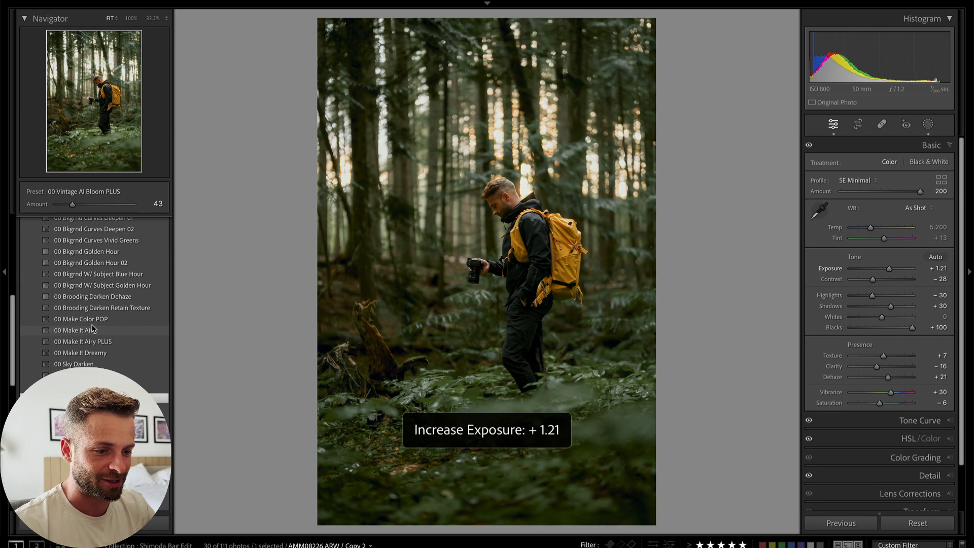
- Try painting a size 5 brush mask over the bright gaps between the trees behind the man
{"action": "key", "text": "Right"}
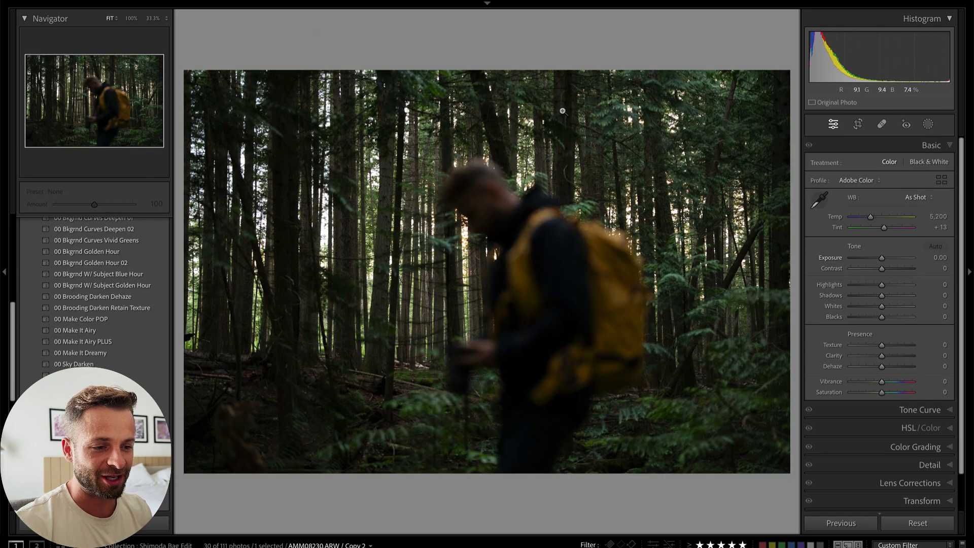
{"action": "key", "text": "Left"}
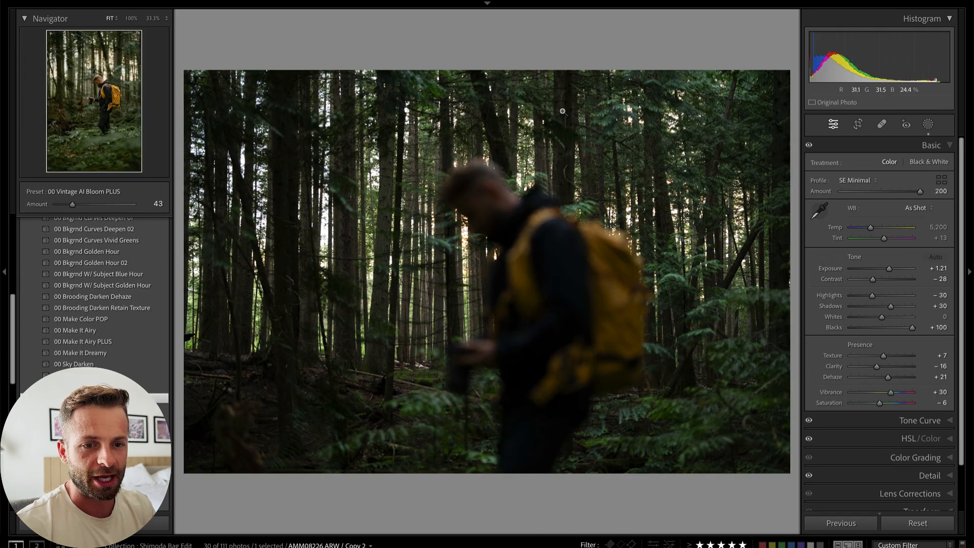
{"action": "key", "text": "k"}
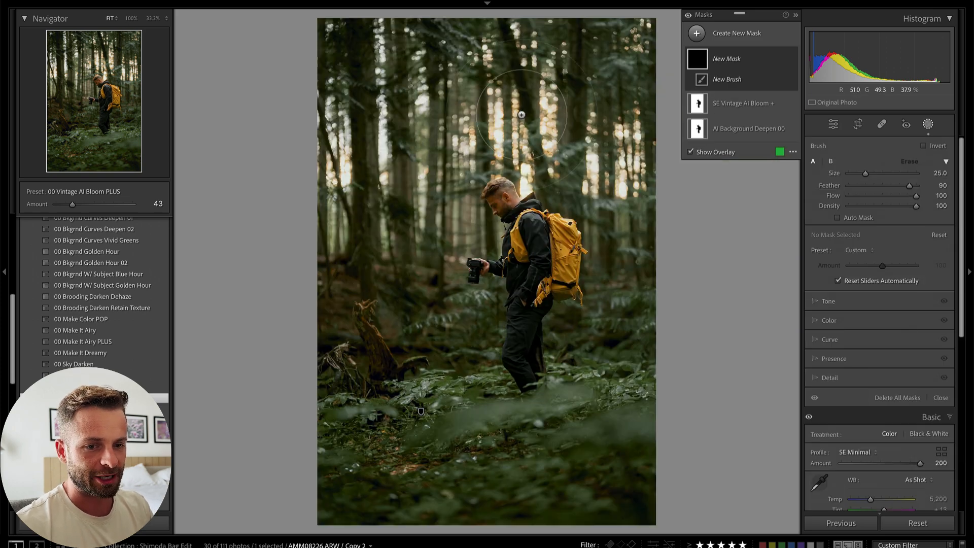
{"action": "scroll", "coordinate": [521, 114], "scroll_direction": "down", "scroll_amount": 5}
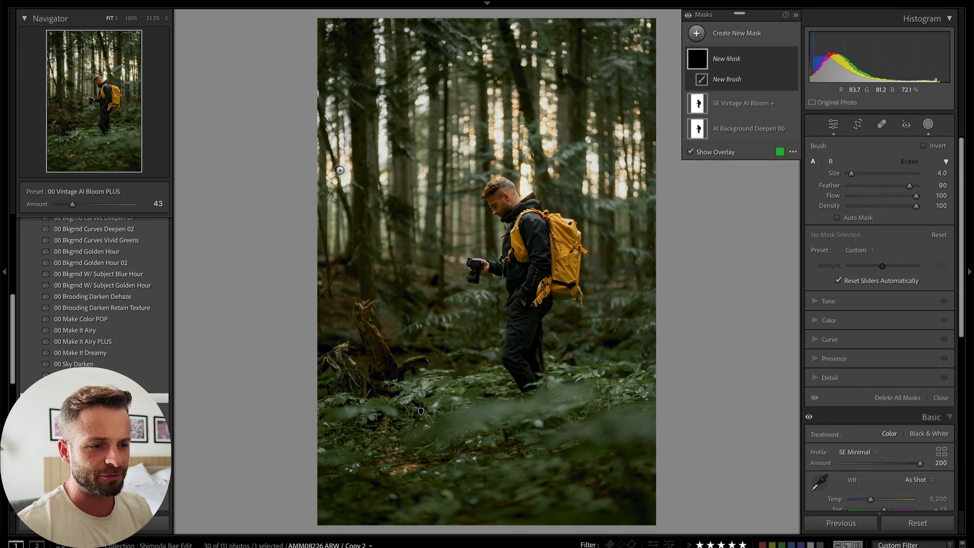
{"action": "mouse_move", "coordinate": [329, 156]}
{"action": "left_mouse_down"}
{"action": "mouse_move", "coordinate": [327, 178]}
{"action": "mouse_move", "coordinate": [347, 175]}
{"action": "left_mouse_up"}
{"action": "mouse_move", "coordinate": [454, 119]}
{"action": "left_mouse_down"}
{"action": "mouse_move", "coordinate": [474, 132]}
{"action": "mouse_move", "coordinate": [489, 99]}
{"action": "mouse_move", "coordinate": [509, 139]}
{"action": "mouse_move", "coordinate": [508, 119]}
{"action": "mouse_move", "coordinate": [528, 145]}
{"action": "mouse_move", "coordinate": [527, 188]}
{"action": "left_mouse_up"}
{"action": "mouse_move", "coordinate": [508, 137]}
{"action": "left_mouse_down"}
{"action": "mouse_move", "coordinate": [534, 104]}
{"action": "mouse_move", "coordinate": [557, 162]}
{"action": "mouse_move", "coordinate": [554, 141]}
{"action": "mouse_move", "coordinate": [578, 158]}
{"action": "mouse_move", "coordinate": [585, 113]}
{"action": "mouse_move", "coordinate": [598, 189]}
{"action": "left_mouse_up"}
{"action": "mouse_move", "coordinate": [617, 173]}
{"action": "left_mouse_down"}
{"action": "mouse_move", "coordinate": [637, 163]}
{"action": "mouse_move", "coordinate": [648, 185]}
{"action": "left_mouse_up"}
- Try warming the brushed tree gaps with a Temp of 7, reset the slider and delete the brush
{"action": "left_click", "coordinate": [818, 303]}
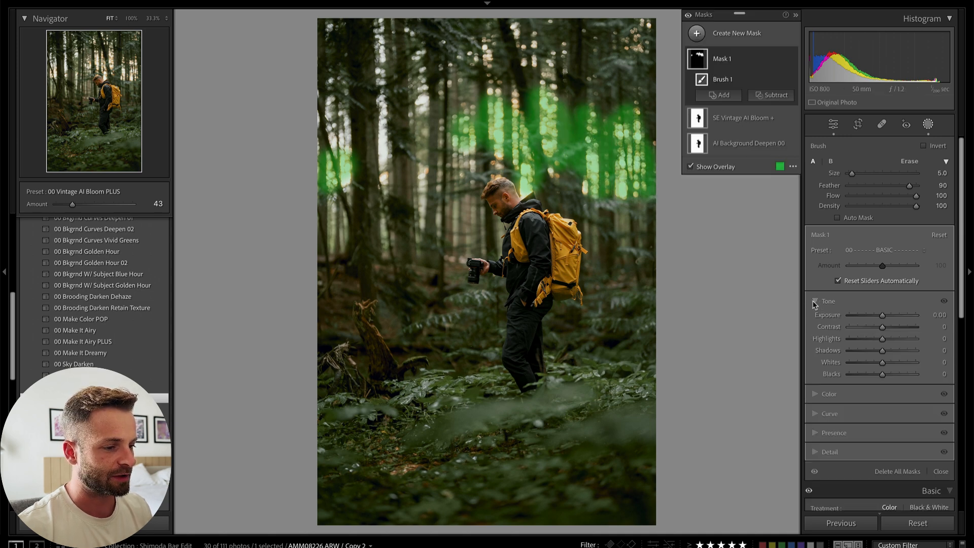
{"action": "left_click", "coordinate": [817, 395]}
{"action": "mouse_move", "coordinate": [882, 335]}
{"action": "left_mouse_down"}
{"action": "mouse_move", "coordinate": [900, 335]}
{"action": "mouse_move", "coordinate": [886, 337]}
{"action": "left_mouse_up"}
{"action": "key", "text": "o"}
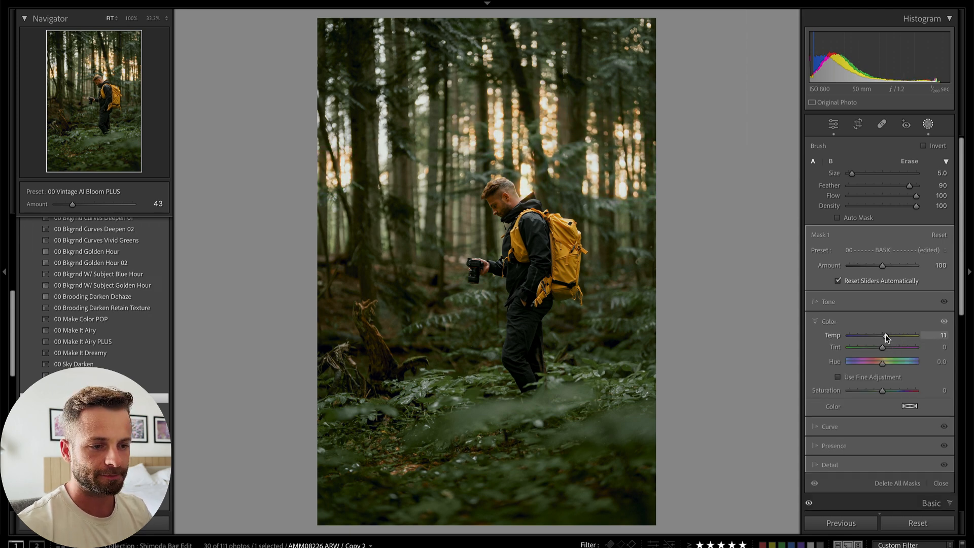
{"action": "left_click_drag", "start_coordinate": [884, 334], "coordinate": [884, 334]}
{"action": "double_click", "coordinate": [884, 333]}
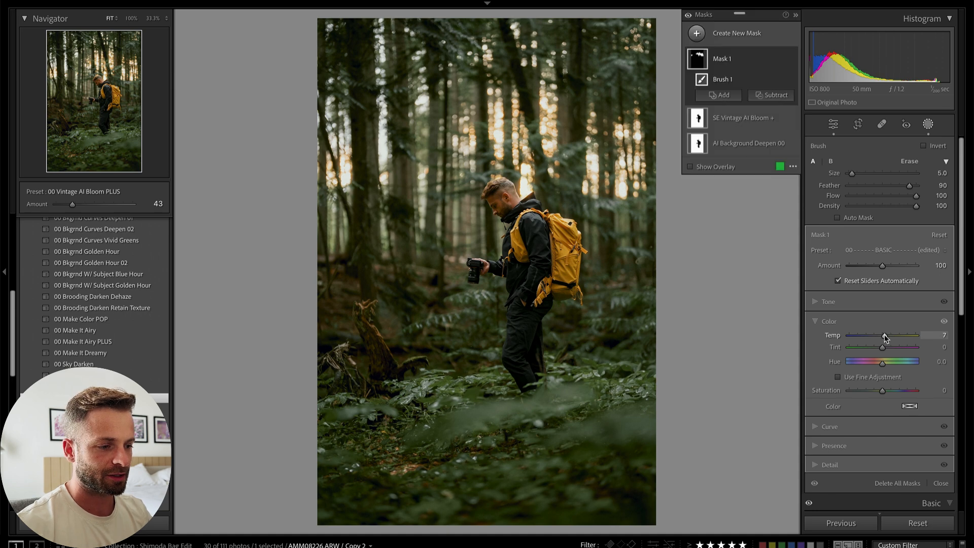
{"action": "key", "text": "o"}
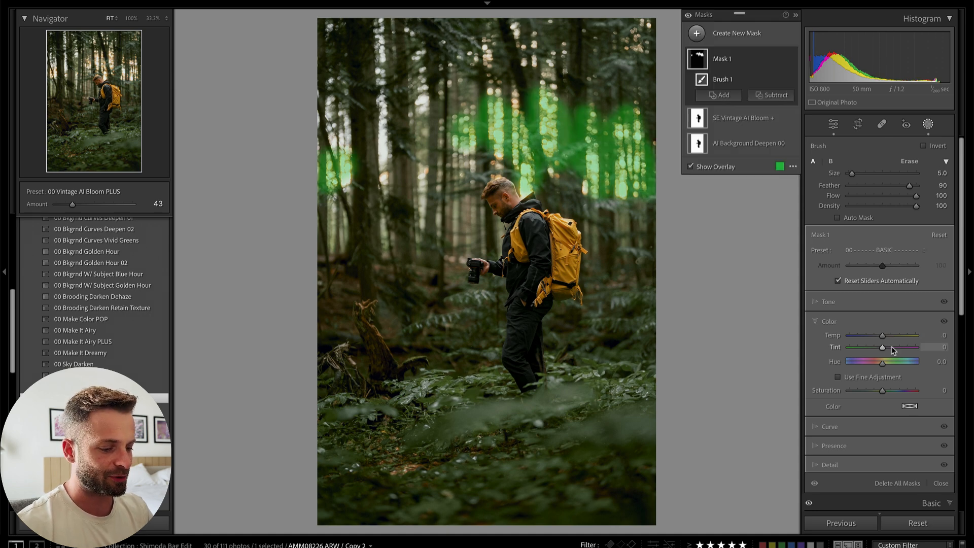
{"action": "key", "text": "Delete"}
- Set the HSL Saturation of Orange to +30 and Yellow to -20, and lower the overall Exposure slightly
{"action": "scroll", "coordinate": [832, 369], "scroll_direction": "down", "scroll_amount": 5}
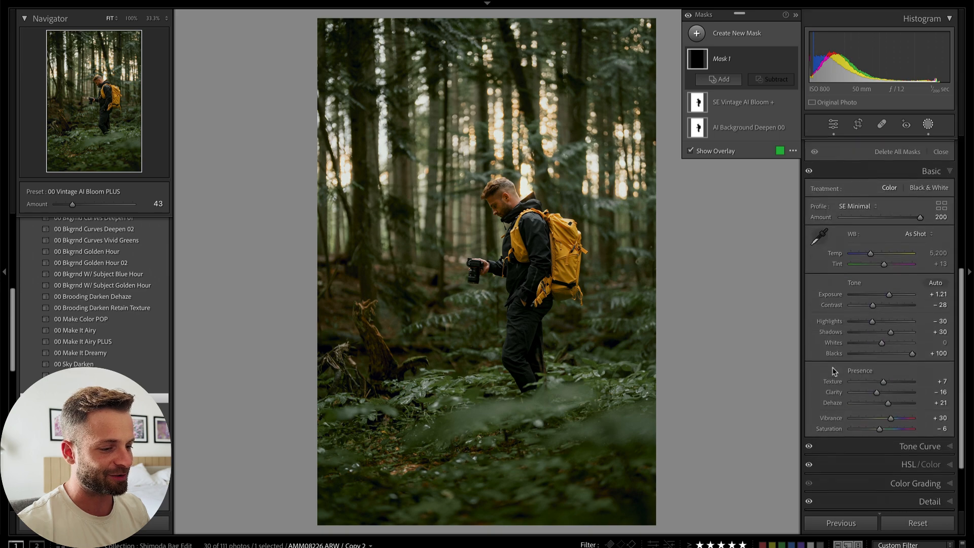
{"action": "left_click", "coordinate": [916, 459]}
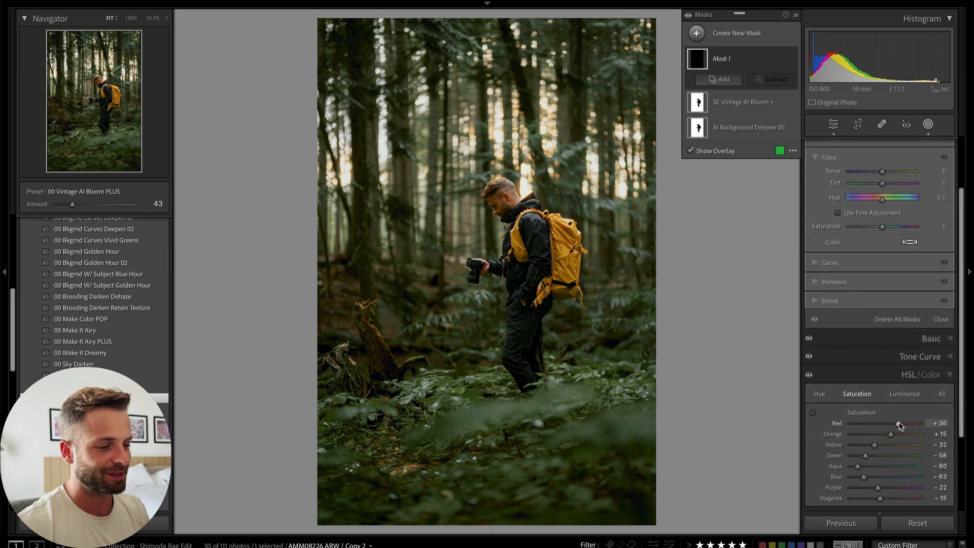
{"action": "scroll", "coordinate": [899, 425], "scroll_direction": "down", "scroll_amount": 2}
{"action": "mouse_move", "coordinate": [891, 388]}
{"action": "left_mouse_down"}
{"action": "mouse_move", "coordinate": [906, 390]}
{"action": "mouse_move", "coordinate": [880, 399]}
{"action": "left_mouse_up"}
{"action": "key", "text": "k"}
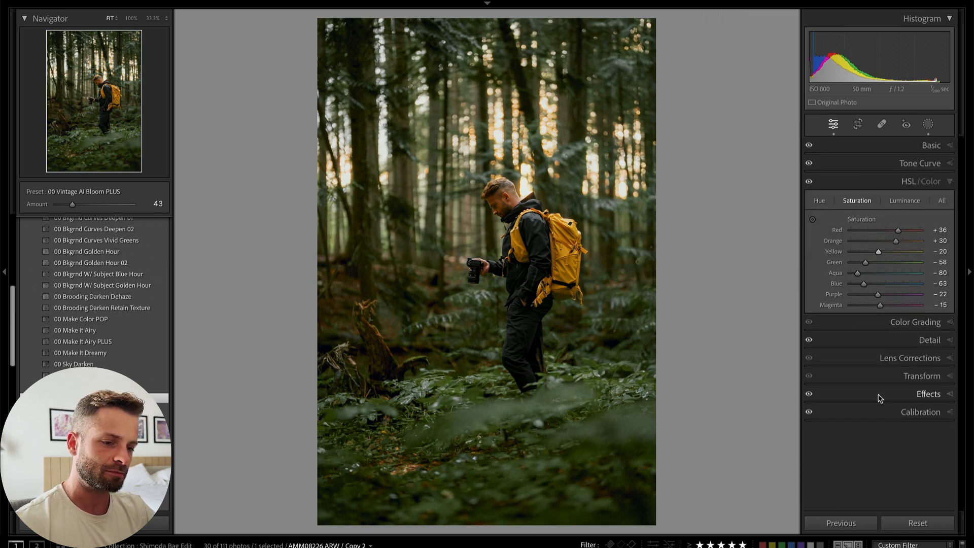
{"action": "key", "text": "minus"}
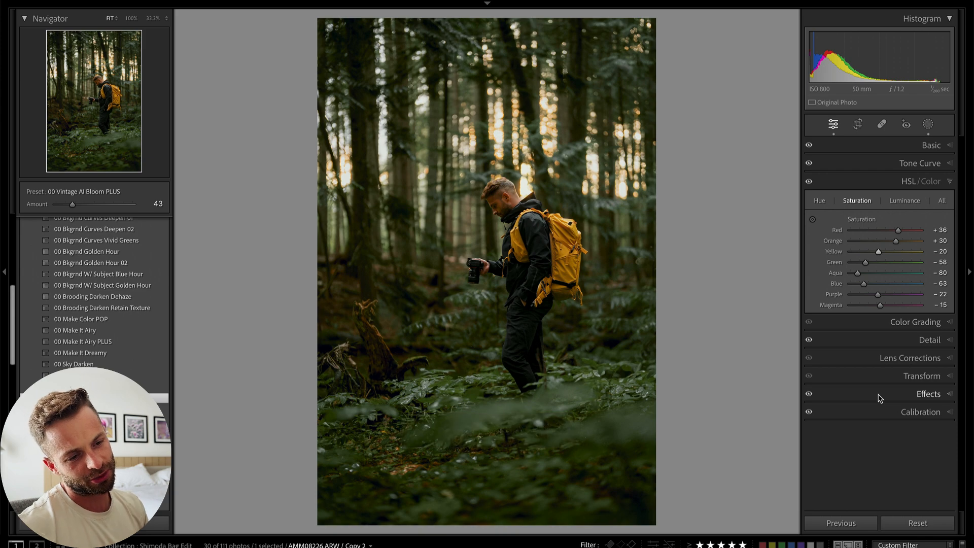
- Apply the SE 005 Forest Greens preset to the next photo with the blurred man, and set Temp to 5,913 and Shadows to +72
{"action": "key", "text": "Right"}
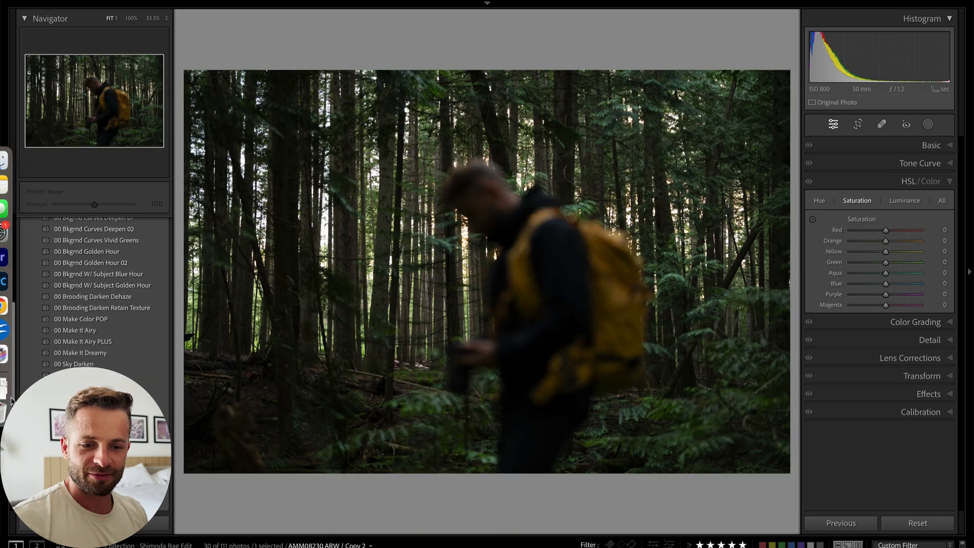
{"action": "scroll", "coordinate": [94, 289], "scroll_direction": "up", "scroll_amount": 5}
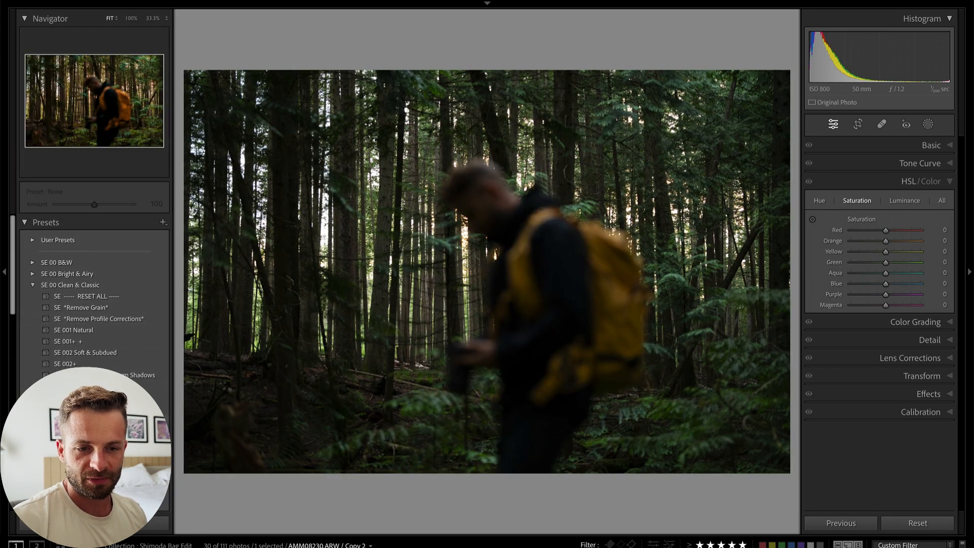
{"action": "left_click", "coordinate": [931, 145]}
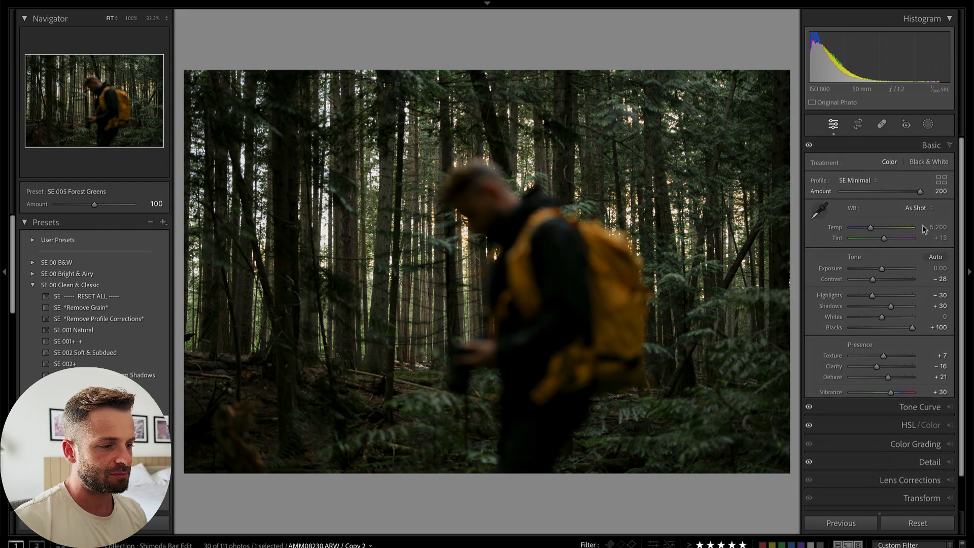
{"action": "left_click_drag", "start_coordinate": [874, 233], "coordinate": [880, 232]}
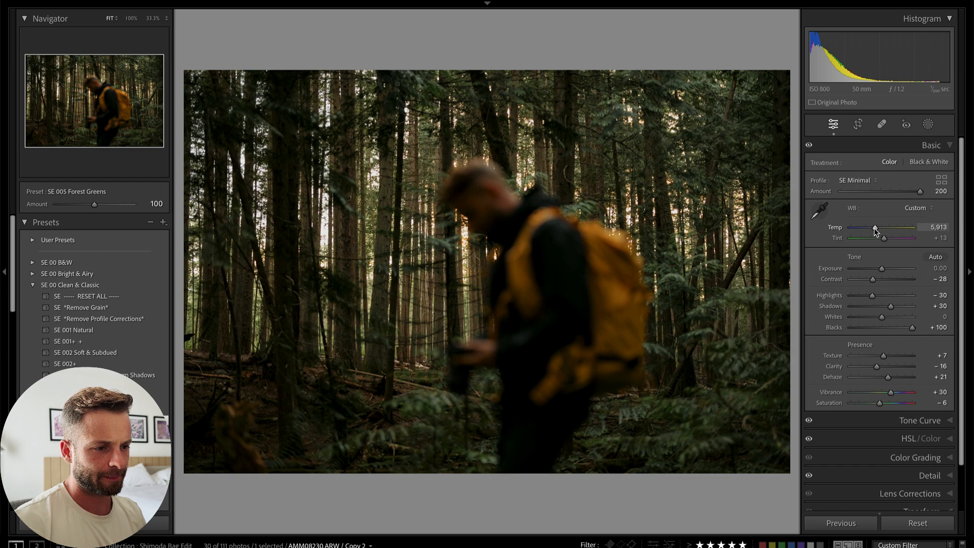
{"action": "left_click_drag", "start_coordinate": [890, 306], "coordinate": [905, 307]}
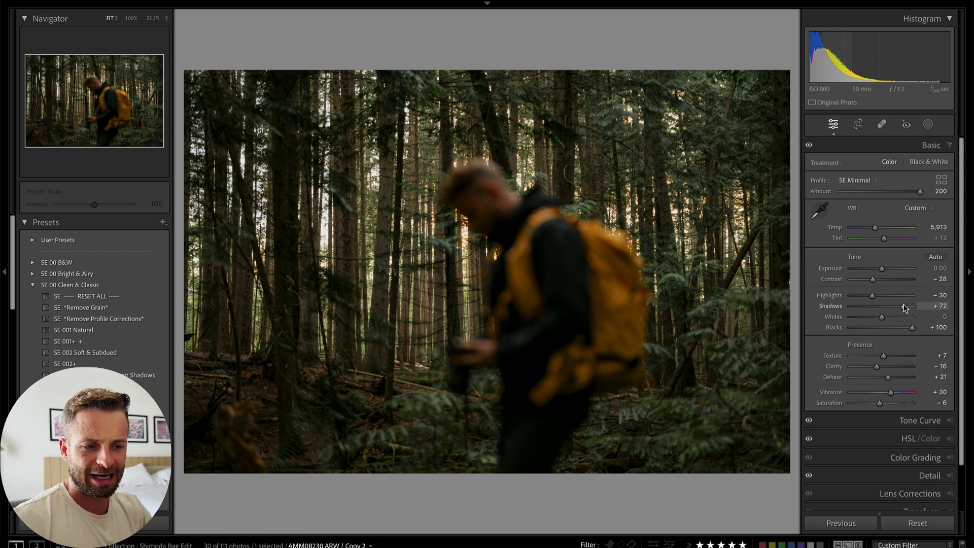
- Darken the photo of the blurred man by setting its Exposure to -0.33
{"action": "key", "text": "shift+equal"}
{"action": "key", "text": "shift+equal"}
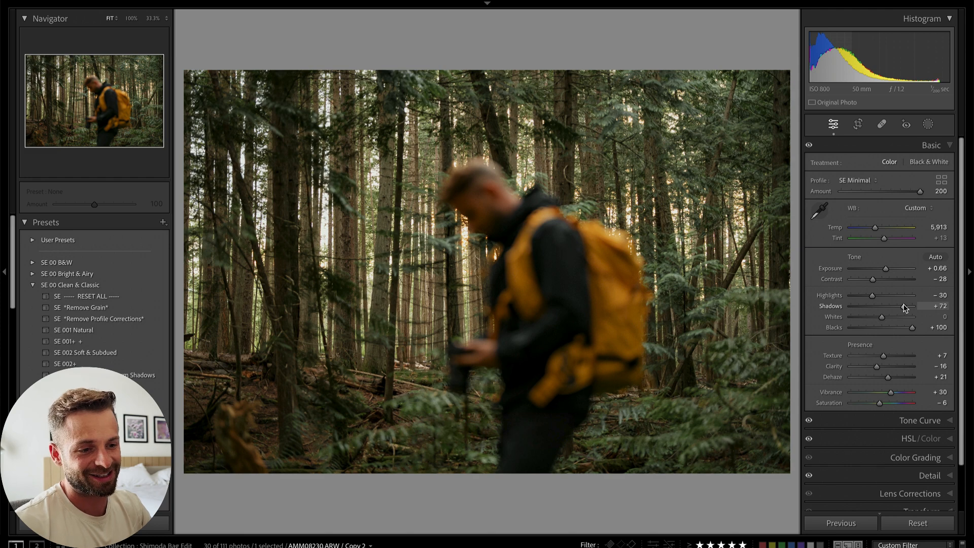
{"action": "key", "text": "shift+minus"}
{"action": "key", "text": "shift+minus"}
{"action": "key", "text": "shift+minus"}
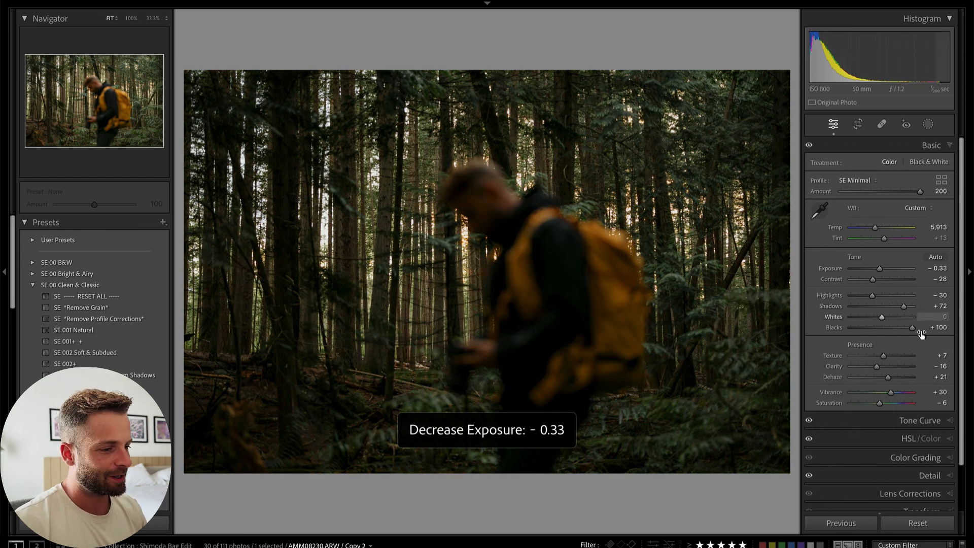
- Draw a small radial gradient mask outside the photo of the blurred man and invert it so it covers the whole image
{"action": "scroll", "coordinate": [882, 395], "scroll_direction": "down", "scroll_amount": 2}
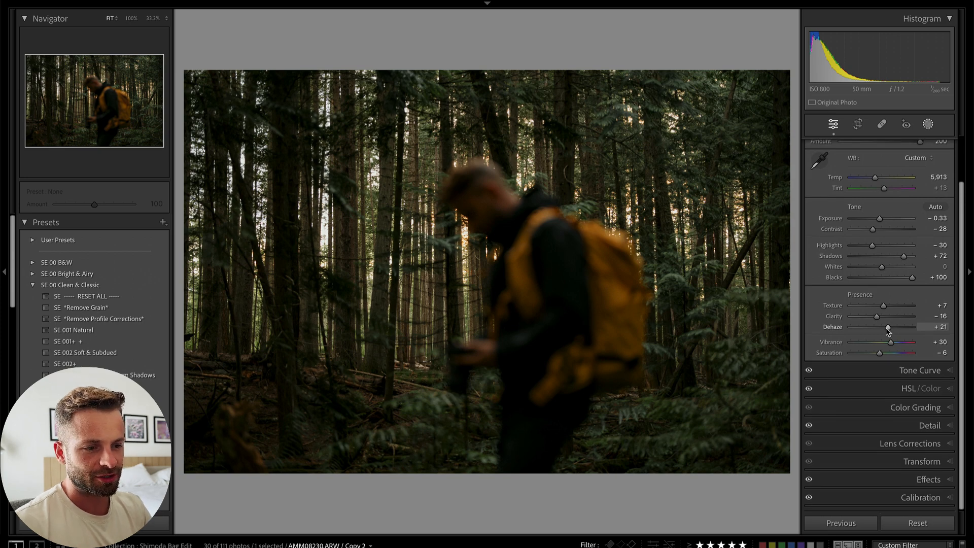
{"action": "key", "text": "k"}
{"action": "key", "text": "shift+m"}
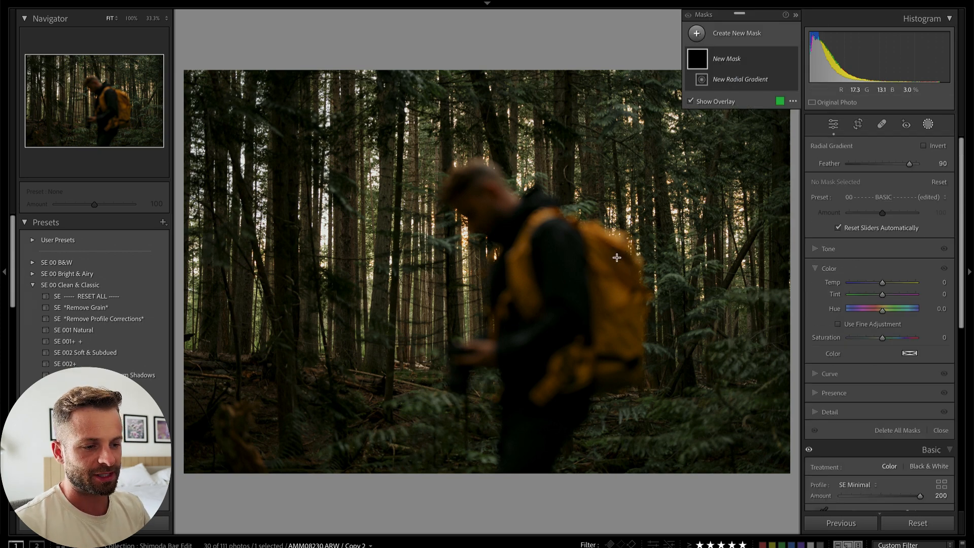
{"action": "left_click_drag", "start_coordinate": [460, 35], "coordinate": [471, 44]}
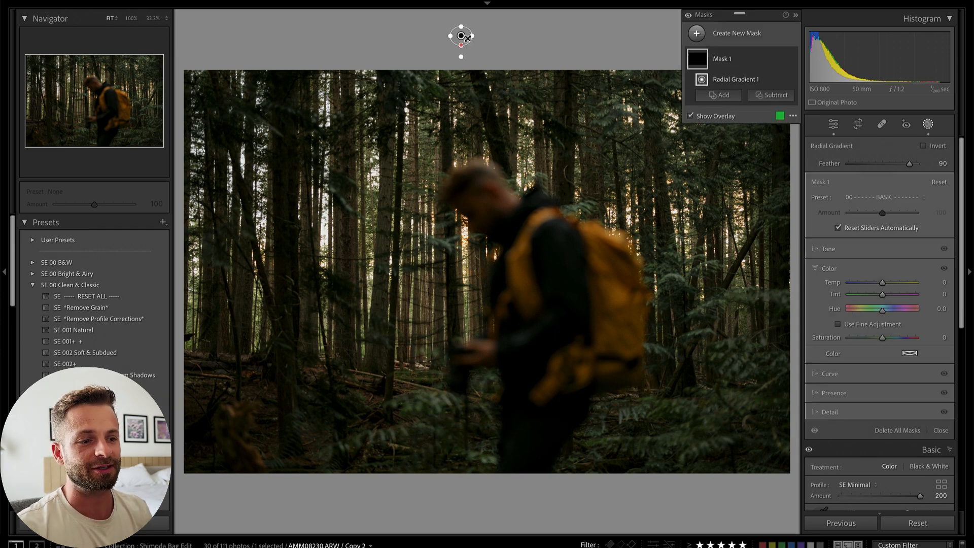
{"action": "key", "text": "apostrophe"}
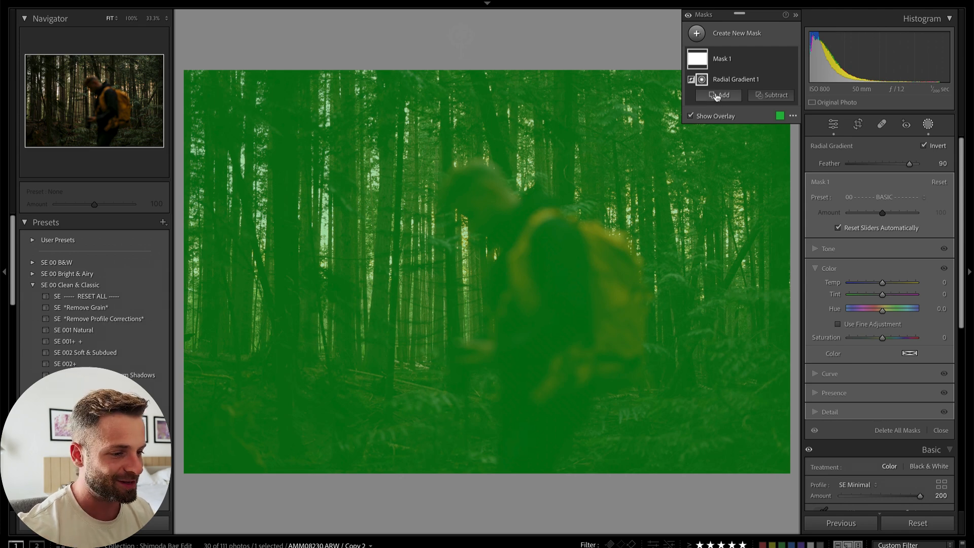
- Subtract a luminance range from the mask, with its falloff from 0 to 62 and its upper limit at 100/100
{"action": "left_click", "coordinate": [774, 96]}
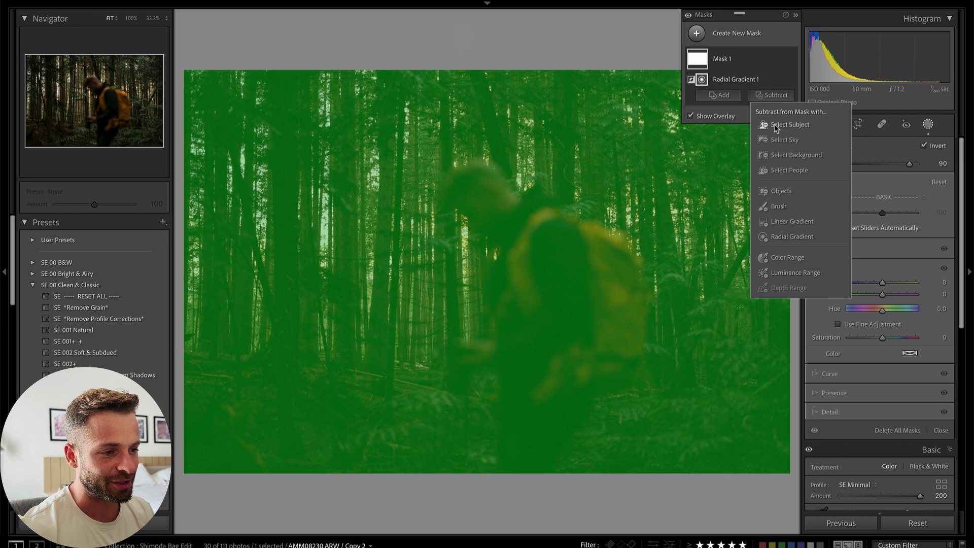
{"action": "left_click", "coordinate": [793, 272]}
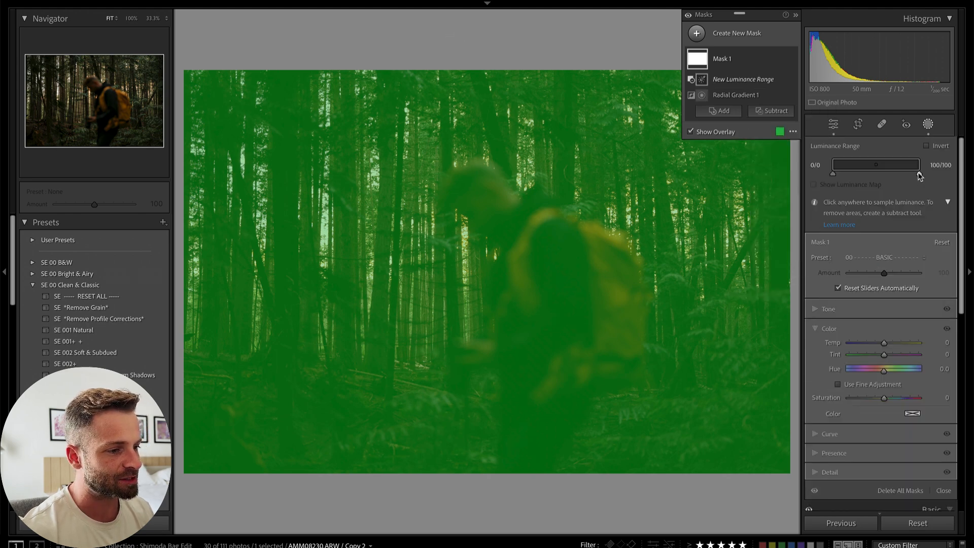
{"action": "left_click_drag", "start_coordinate": [832, 173], "coordinate": [867, 175]}
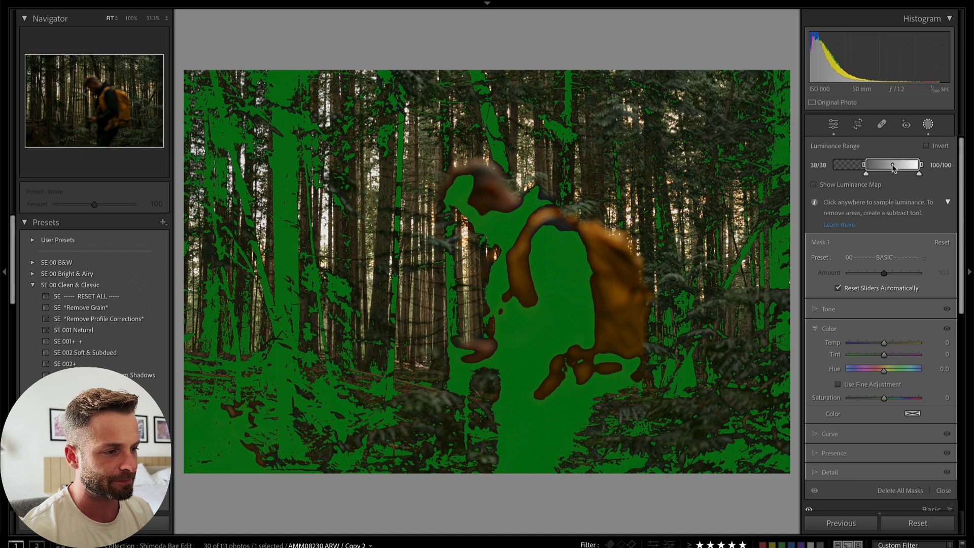
{"action": "left_click_drag", "start_coordinate": [867, 169], "coordinate": [887, 168]}
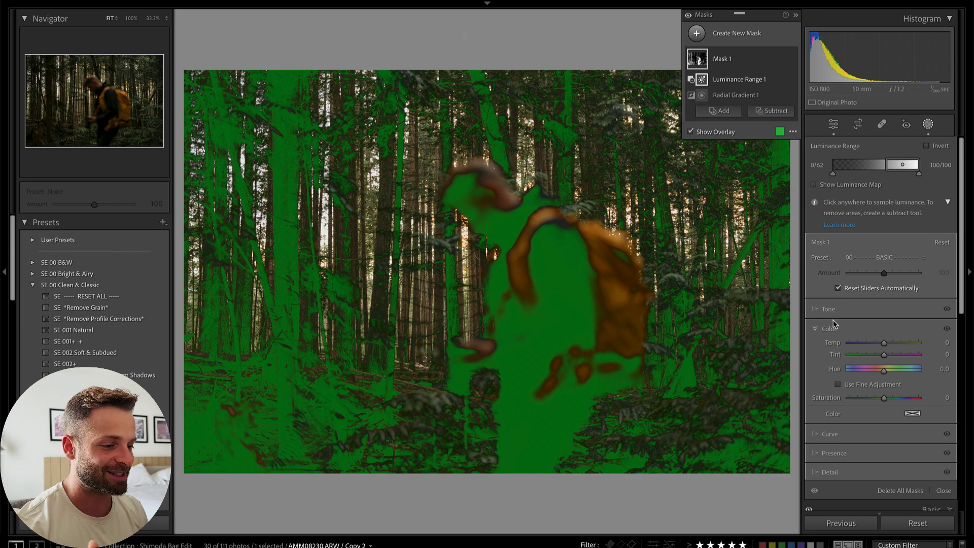
- Set the mask's Shadows to 100 and Blacks to 4, and leave masking
{"action": "left_click", "coordinate": [814, 310]}
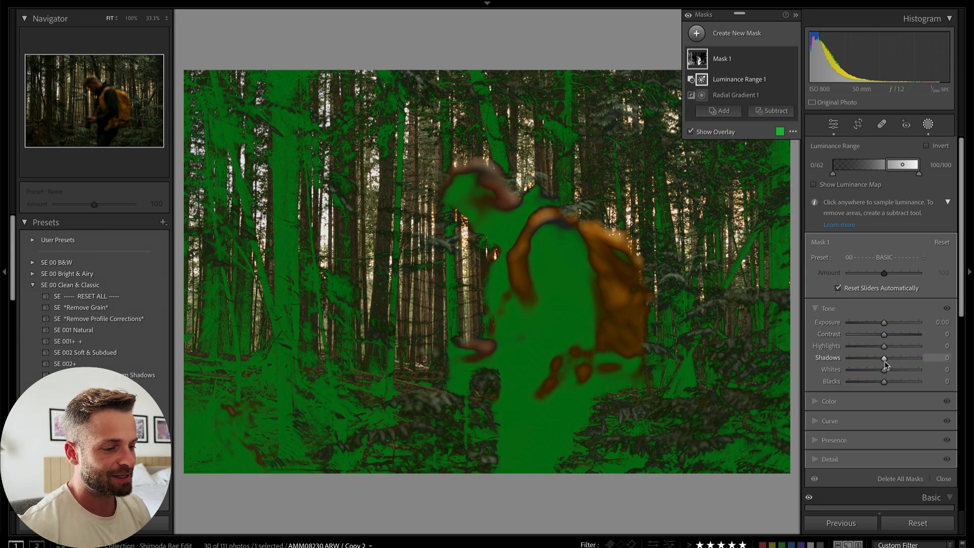
{"action": "left_click_drag", "start_coordinate": [894, 361], "coordinate": [885, 387]}
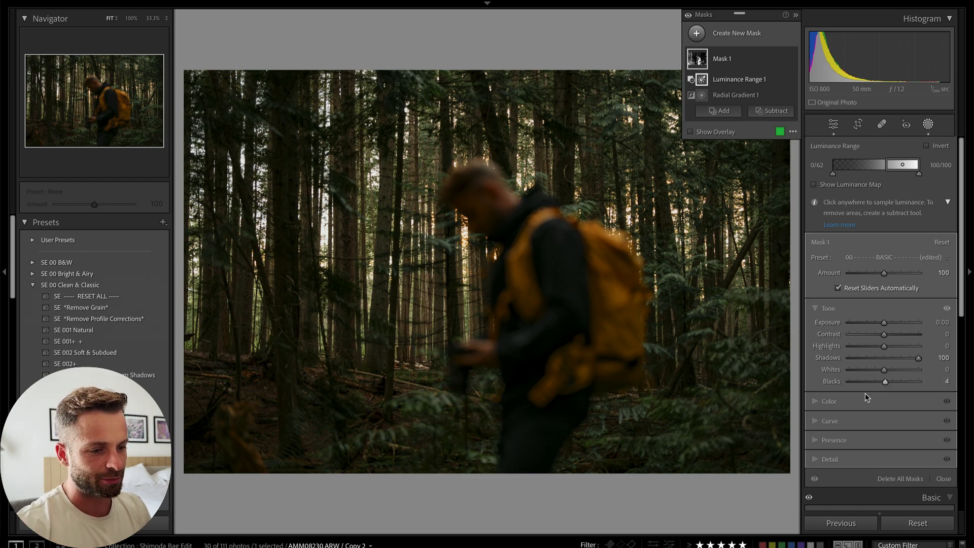
{"action": "key", "text": "Escape"}
{"action": "key", "text": "Escape"}
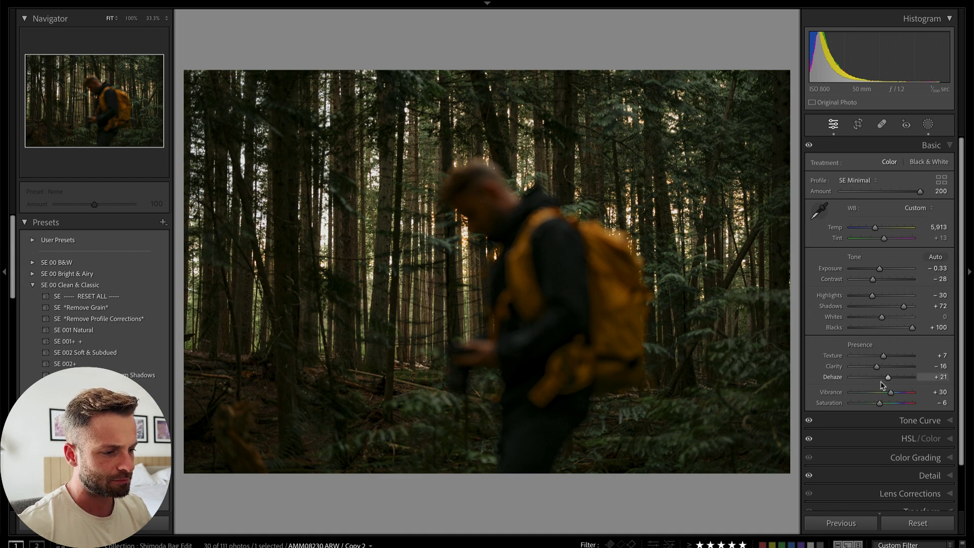
- Set the overall Contrast to -8 and Exposure to -0.03, reset all settings and undo the reset
{"action": "left_click", "coordinate": [879, 280]}
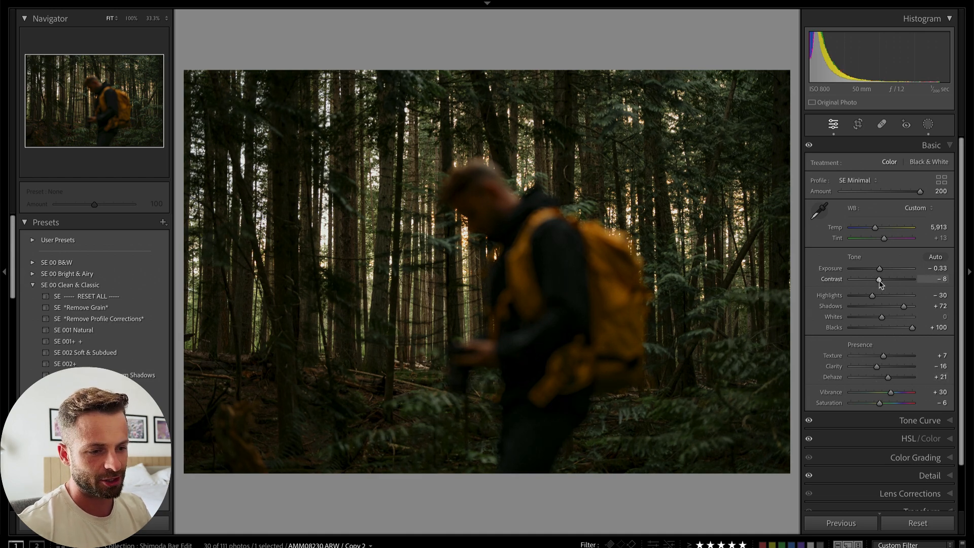
{"action": "key", "text": "equal"}
{"action": "key", "text": "equal"}
{"action": "key", "text": "equal"}
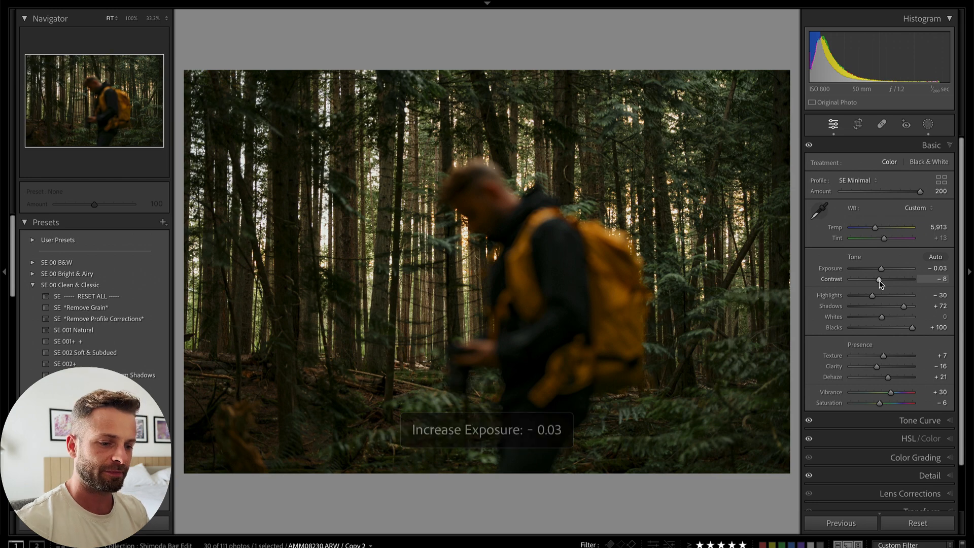
{"action": "left_click", "coordinate": [918, 526]}
{"action": "key", "text": "ctrl+z"}
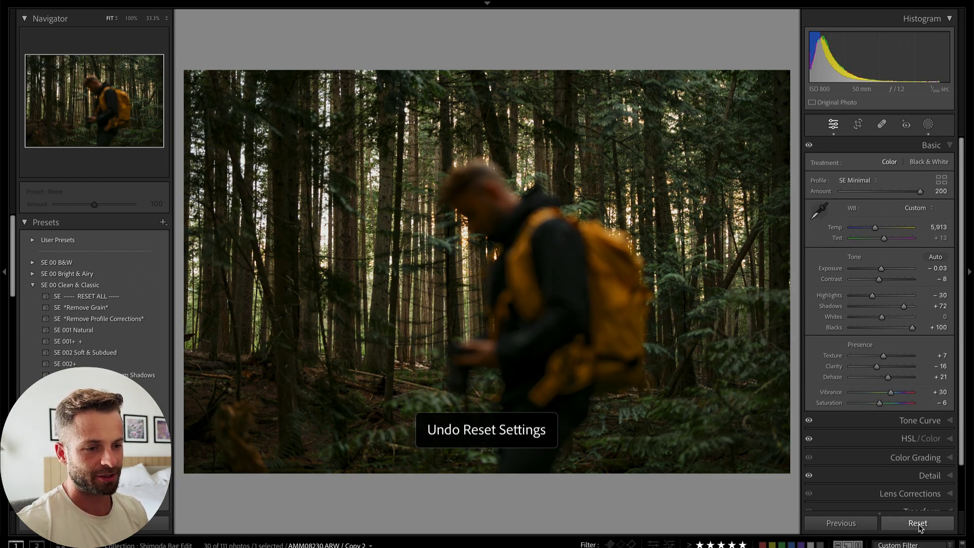
- Apply SE 005 Forest Greens to the next photo and add a radial mask over the strap with Contrast -42, Highlights 72 and Whites 66
{"action": "key", "text": "Right"}
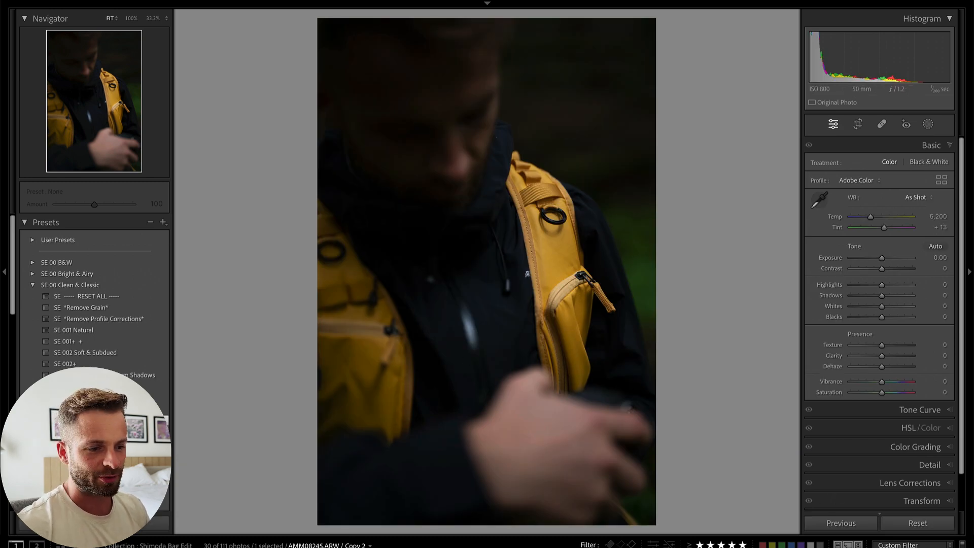
{"action": "key", "text": "shift+m"}
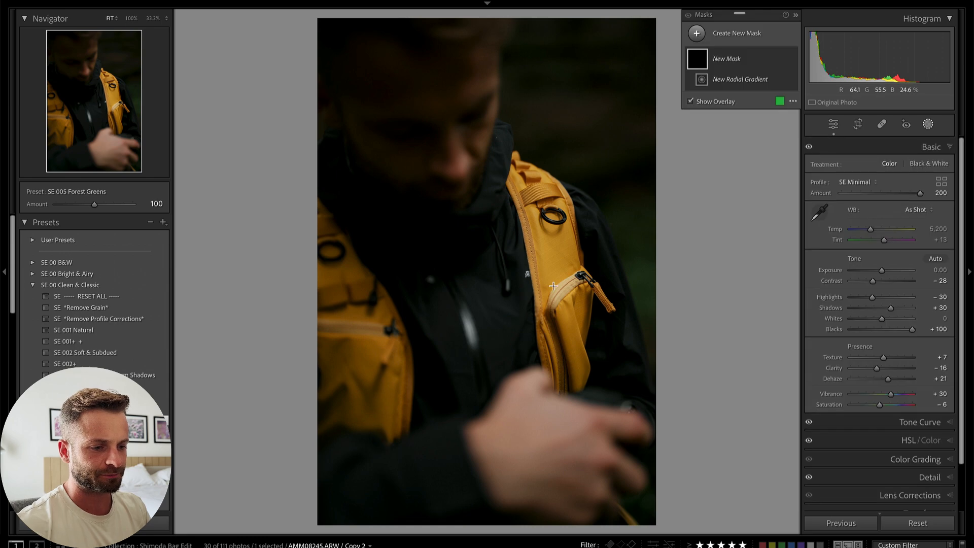
{"action": "left_click_drag", "start_coordinate": [554, 287], "coordinate": [657, 497]}
{"action": "left_click_drag", "start_coordinate": [882, 274], "coordinate": [868, 274]}
{"action": "left_click", "coordinate": [907, 286]}
{"action": "left_click", "coordinate": [904, 310]}
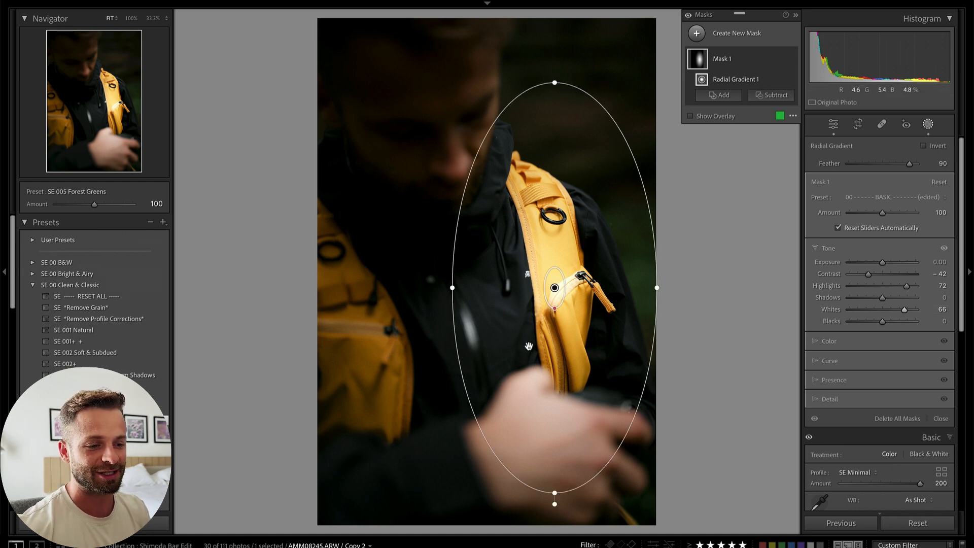
- Widen the radial mask beyond both sides of the photo and move its centre up to the man's collar
{"action": "left_click_drag", "start_coordinate": [452, 291], "coordinate": [191, 282]}
{"action": "left_click_drag", "start_coordinate": [504, 332], "coordinate": [366, 258]}
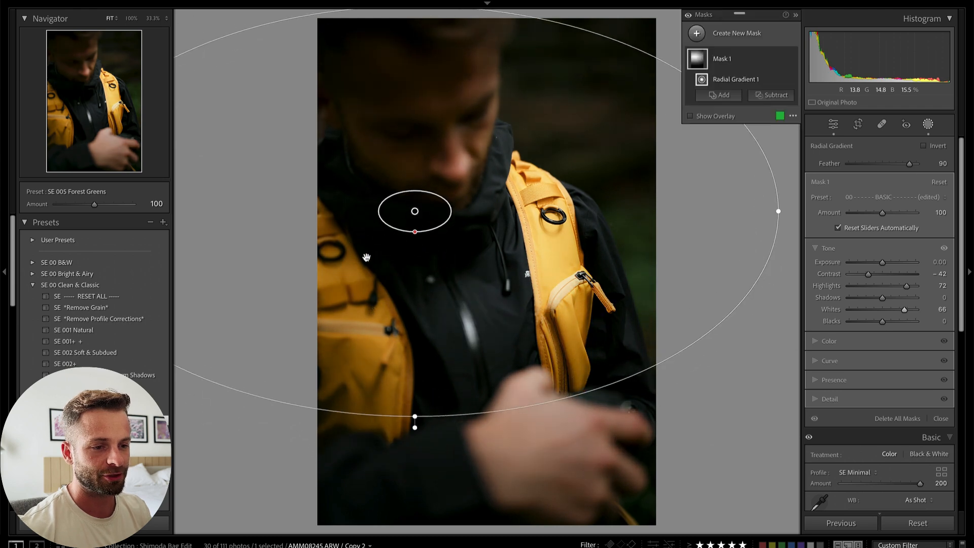
{"action": "right_click", "coordinate": [480, 247]}
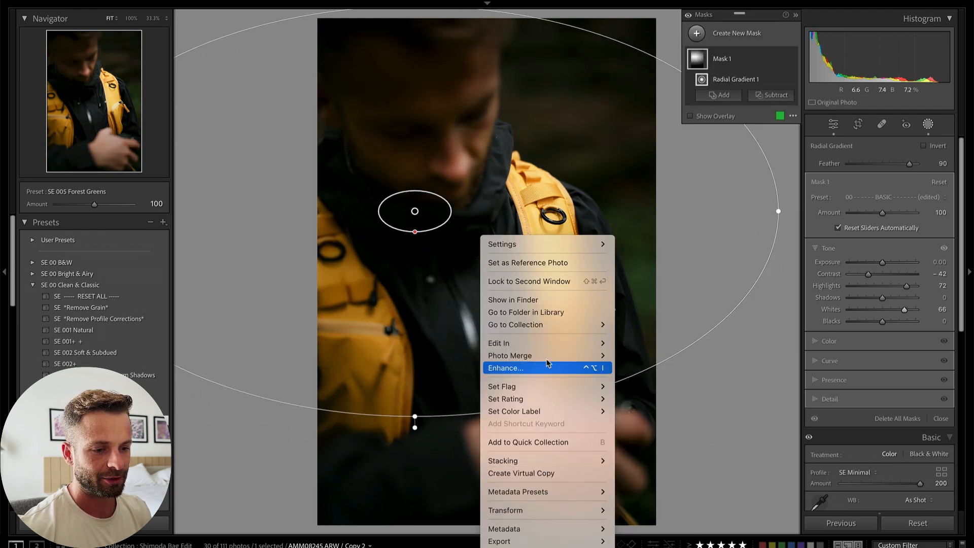
{"action": "left_click", "coordinate": [392, 306]}
- Duplicate Mask 1, move the copy down onto the strap at the right of the photo and narrow it
{"action": "left_click", "coordinate": [779, 59]}
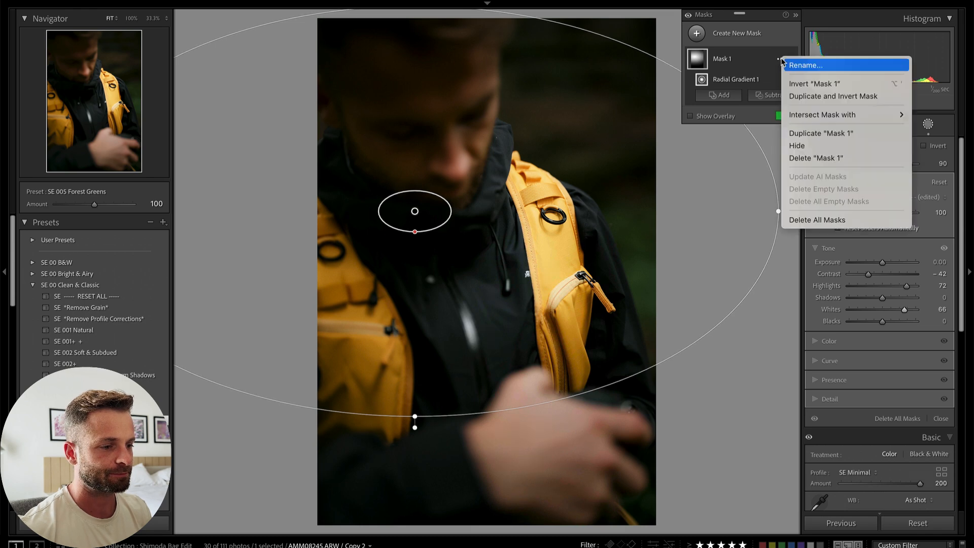
{"action": "left_click", "coordinate": [818, 134]}
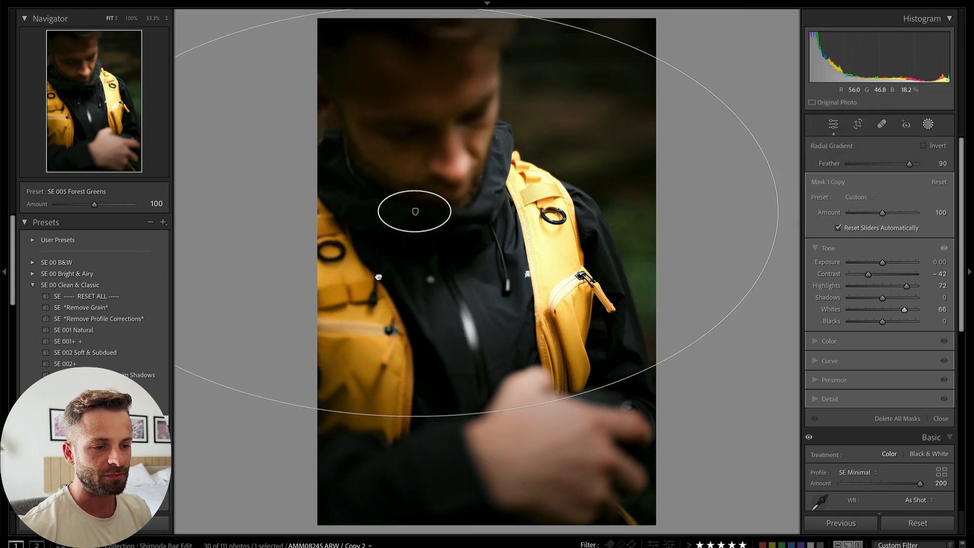
{"action": "left_click_drag", "start_coordinate": [415, 211], "coordinate": [576, 291]}
{"action": "left_click_drag", "start_coordinate": [213, 291], "coordinate": [310, 223]}
- Leave masking and set the backpack close-up's overall Exposure to -0.33, Shadows to +75 and Contrast to -52
{"action": "key", "text": "shift+w"}
{"action": "key", "text": "shift+minus"}
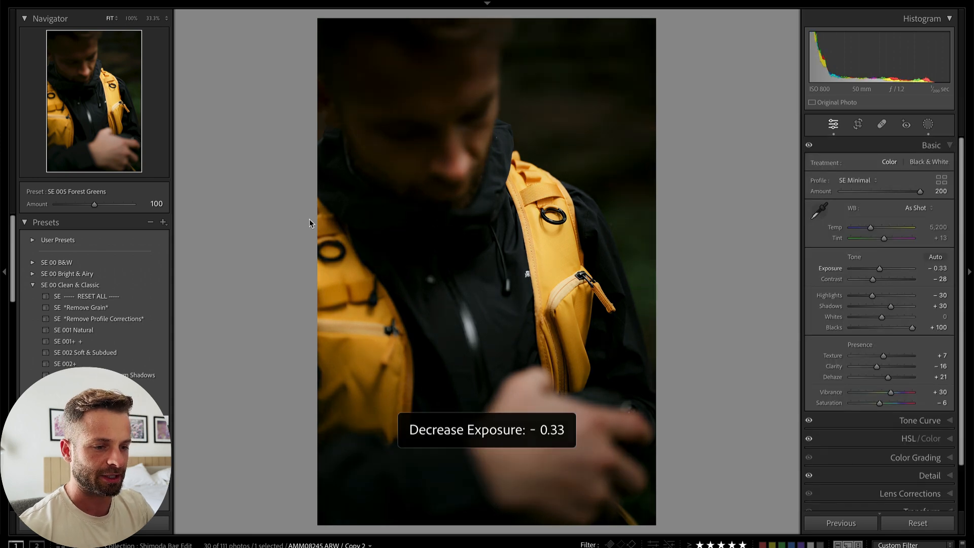
{"action": "left_click_drag", "start_coordinate": [890, 305], "coordinate": [866, 279]}
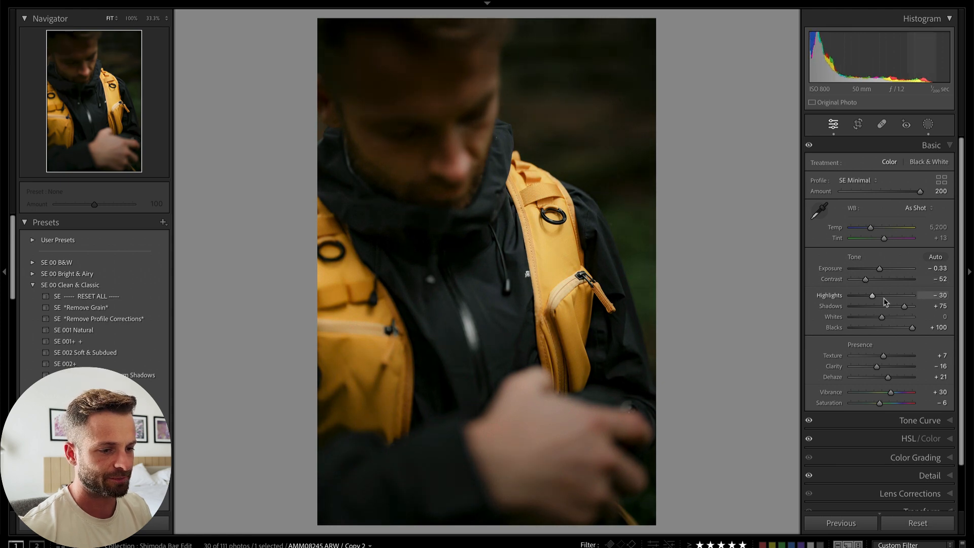
- Set the close-up's Saturation to 0 and lower its Exposure to -0.63
{"action": "left_click_drag", "start_coordinate": [879, 403], "coordinate": [882, 404]}
{"action": "key", "text": "minus"}
{"action": "key", "text": "minus"}
{"action": "key", "text": "minus"}
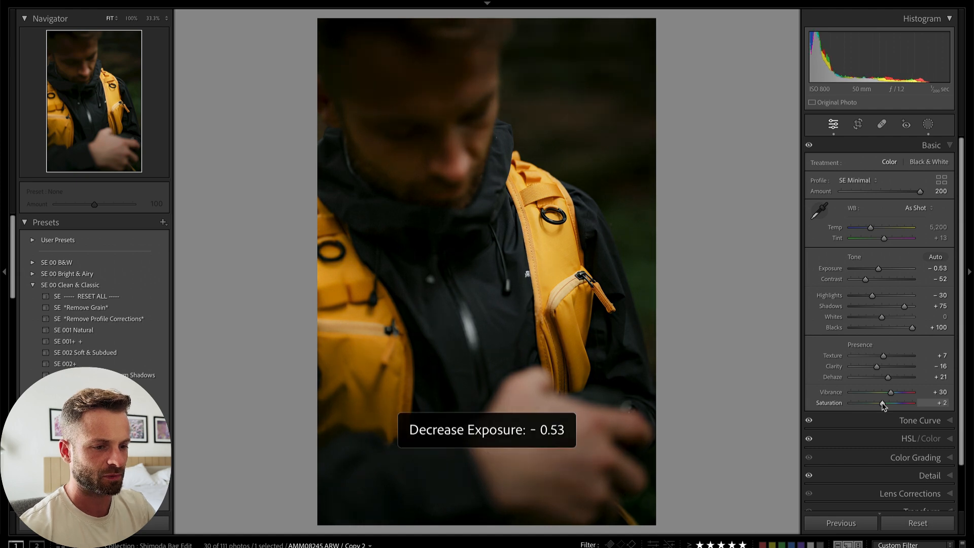
{"action": "left_click_drag", "start_coordinate": [883, 406], "coordinate": [884, 406]}
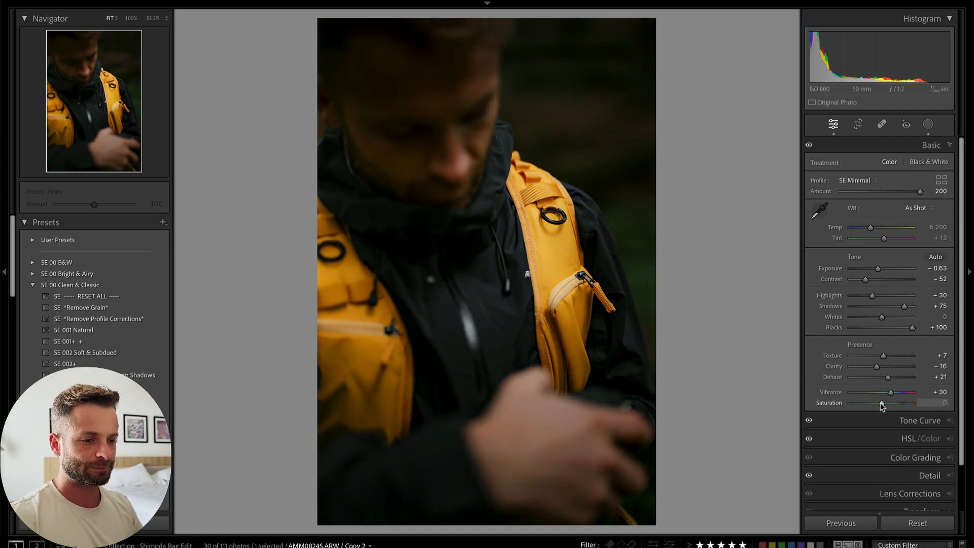
- Apply the SE 005 Forest Greens and 00 Bkgrnd Curves Deepen 01 presets to the next photo, of the man on the stump
{"action": "key", "text": "Right"}
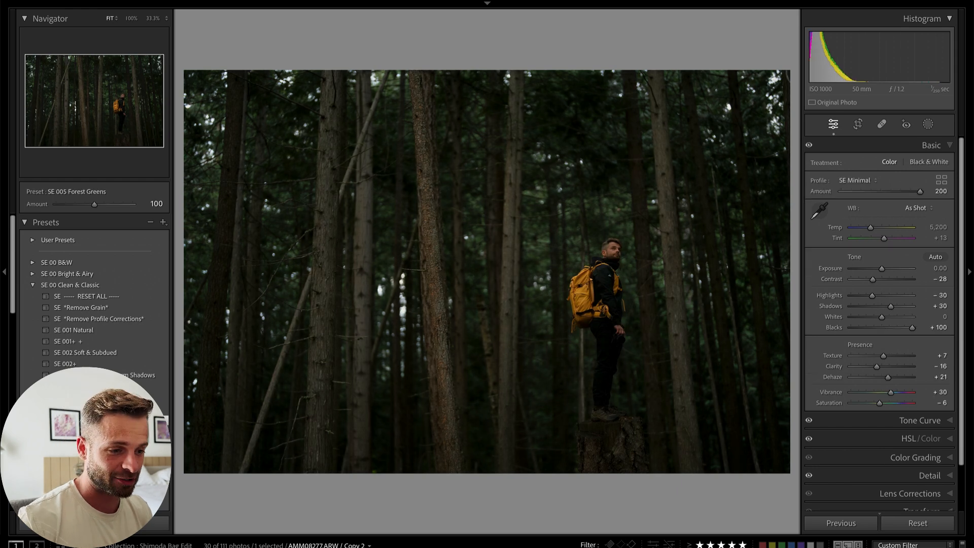
{"action": "scroll", "coordinate": [50, 355], "scroll_direction": "down", "scroll_amount": 6}
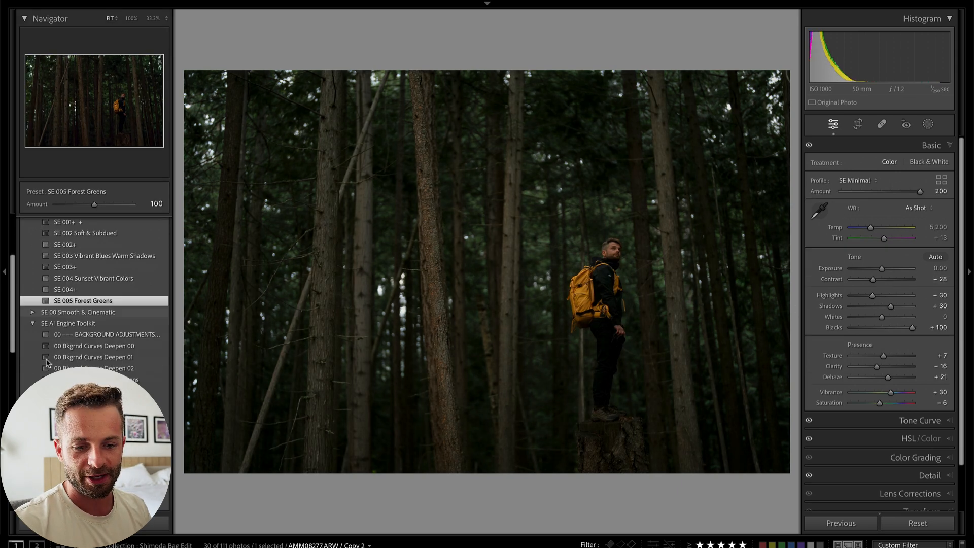
{"action": "left_click", "coordinate": [115, 308]}
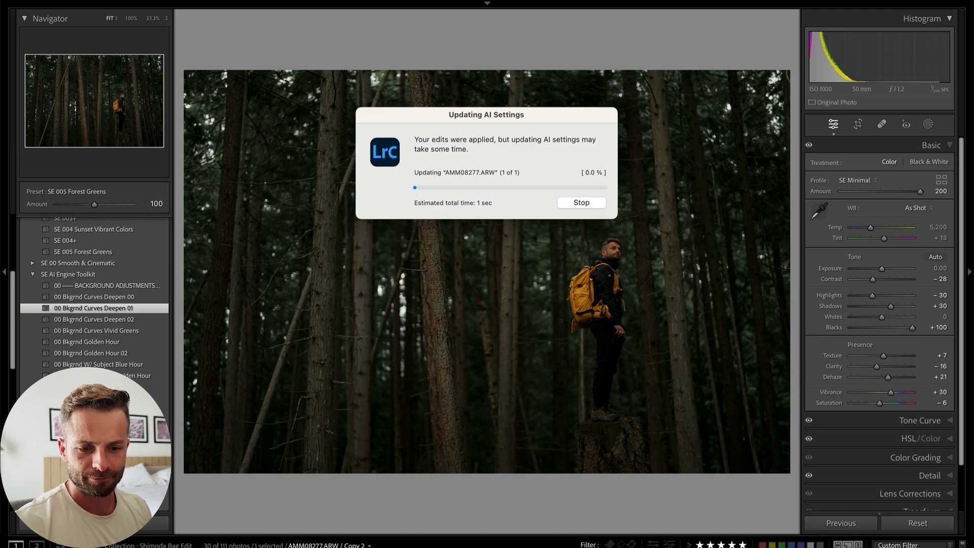
{"action": "scroll", "coordinate": [95, 297], "scroll_direction": "down", "scroll_amount": 3}
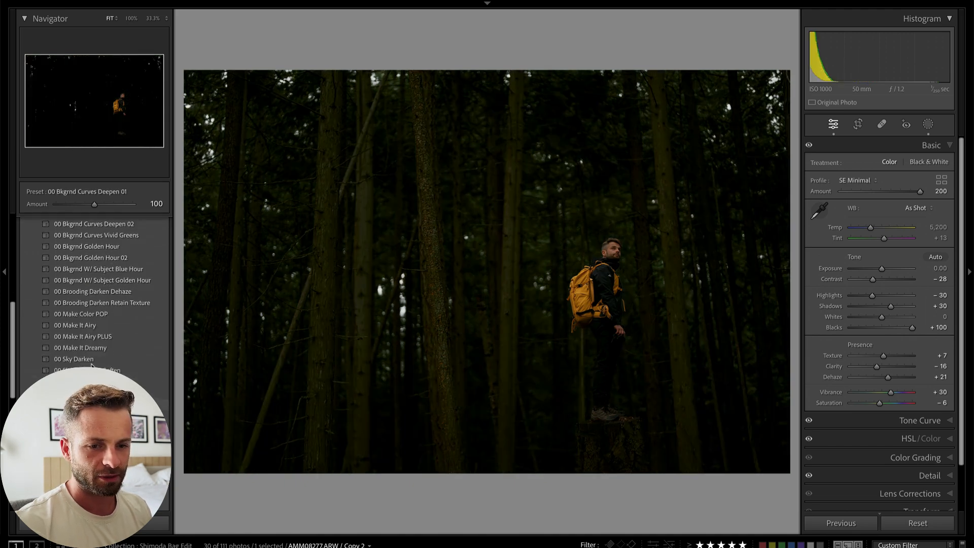
- Set Exposure to +0.89, Contrast to -11, Temp to 5,625 and Shadows to +59, and reduce the background preset's Amount to 68
{"action": "key", "text": "equal"}
{"action": "key", "text": "equal"}
{"action": "key", "text": "equal"}
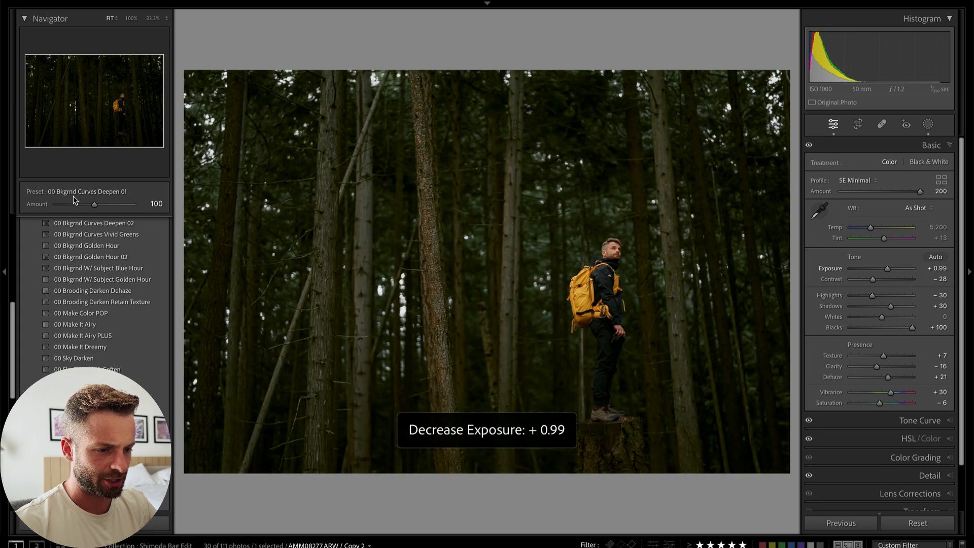
{"action": "key", "text": "minus"}
{"action": "left_click_drag", "start_coordinate": [872, 279], "coordinate": [878, 279]}
{"action": "left_click_drag", "start_coordinate": [871, 227], "coordinate": [876, 231]}
{"action": "mouse_move", "coordinate": [890, 306]}
{"action": "left_mouse_down"}
{"action": "mouse_move", "coordinate": [908, 308]}
{"action": "mouse_move", "coordinate": [899, 307]}
{"action": "left_mouse_up"}
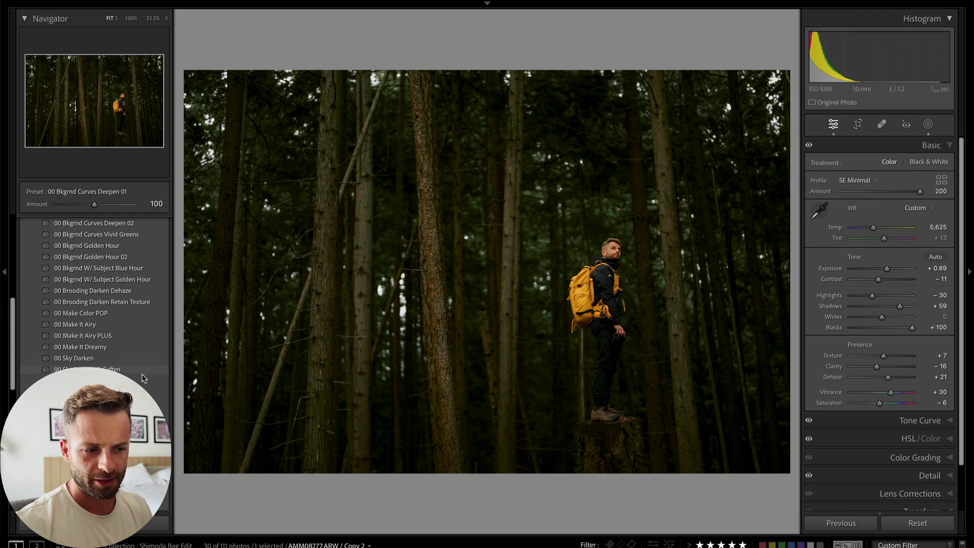
{"action": "left_click_drag", "start_coordinate": [94, 204], "coordinate": [82, 207]}
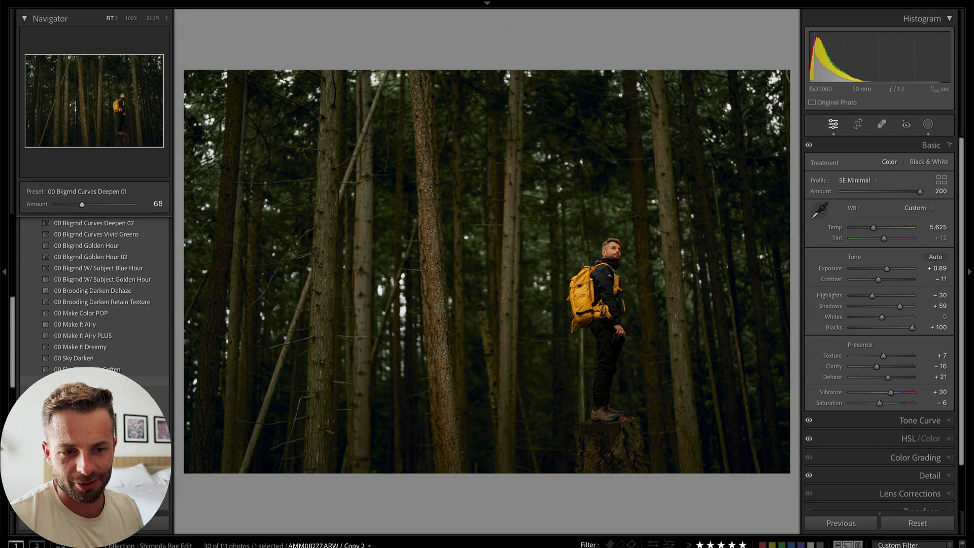
- Try the 00 Vintage AI Bloom PLUS preset, undo it, and apply 00 Vintage AI Bloom with an Amount of 195
{"action": "left_click", "coordinate": [86, 392]}
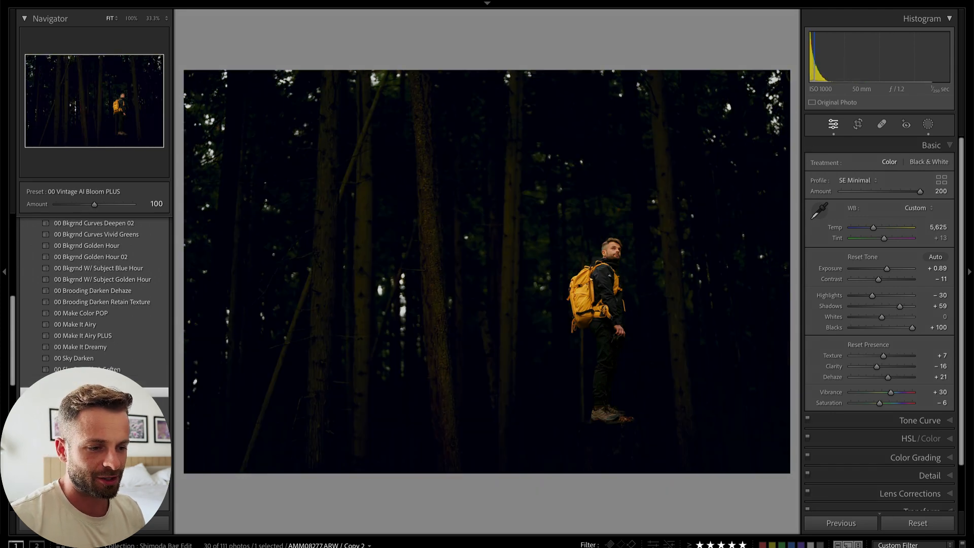
{"action": "key", "text": "ctrl+z"}
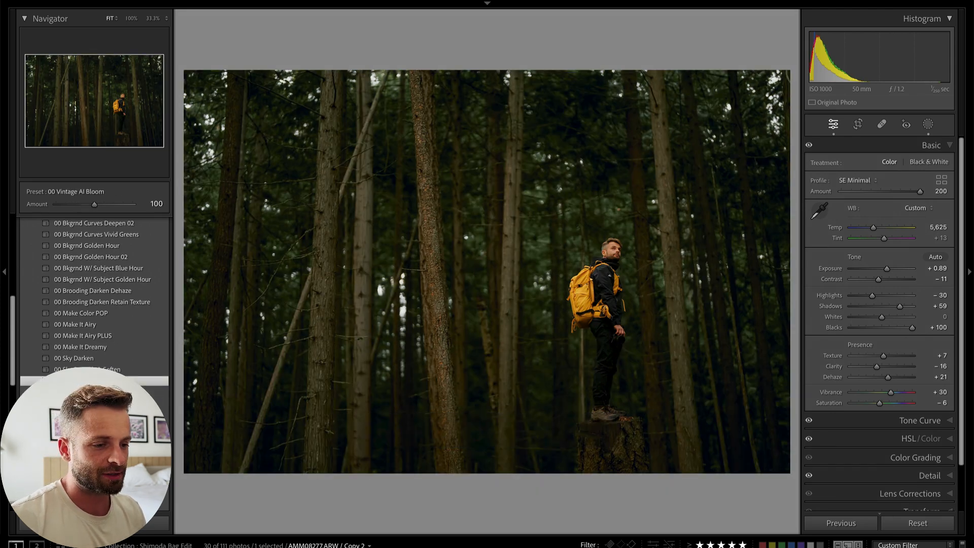
{"action": "left_click_drag", "start_coordinate": [94, 204], "coordinate": [55, 204]}
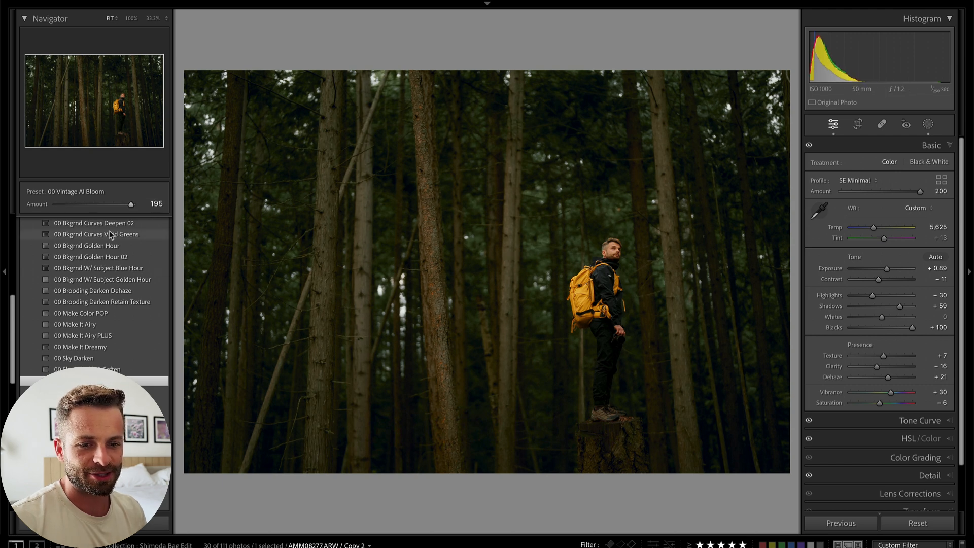
- Reduce the 00 Vintage AI Bloom preset's Amount to 41, and brush a mask over the tree stump to adjust its tone
{"action": "mouse_move", "coordinate": [56, 204]}
{"action": "left_mouse_down"}
{"action": "mouse_move", "coordinate": [89, 205]}
{"action": "mouse_move", "coordinate": [72, 205]}
{"action": "left_mouse_up"}
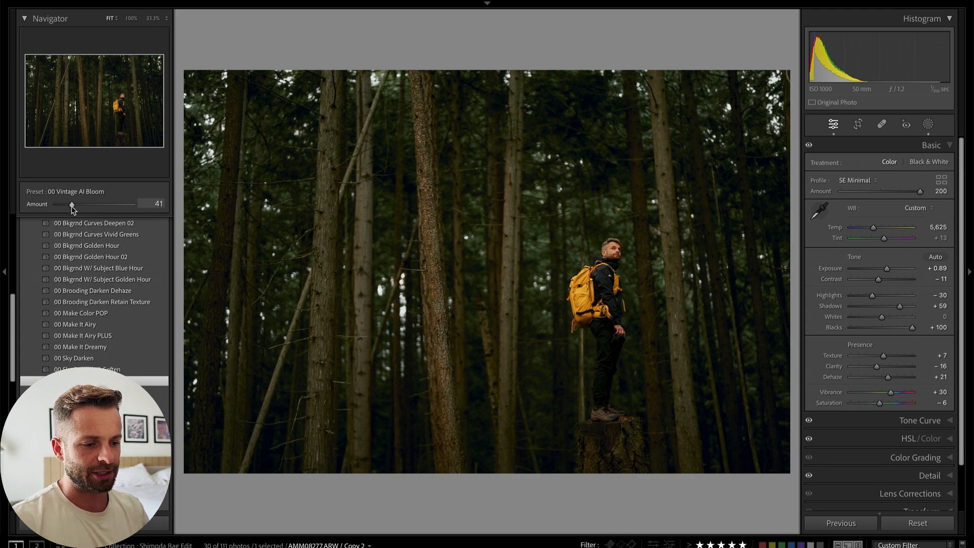
{"action": "key", "text": "k"}
{"action": "mouse_move", "coordinate": [601, 446]}
{"action": "left_mouse_down"}
{"action": "mouse_move", "coordinate": [602, 479]}
{"action": "mouse_move", "coordinate": [615, 441]}
{"action": "mouse_move", "coordinate": [655, 441]}
{"action": "left_mouse_up"}
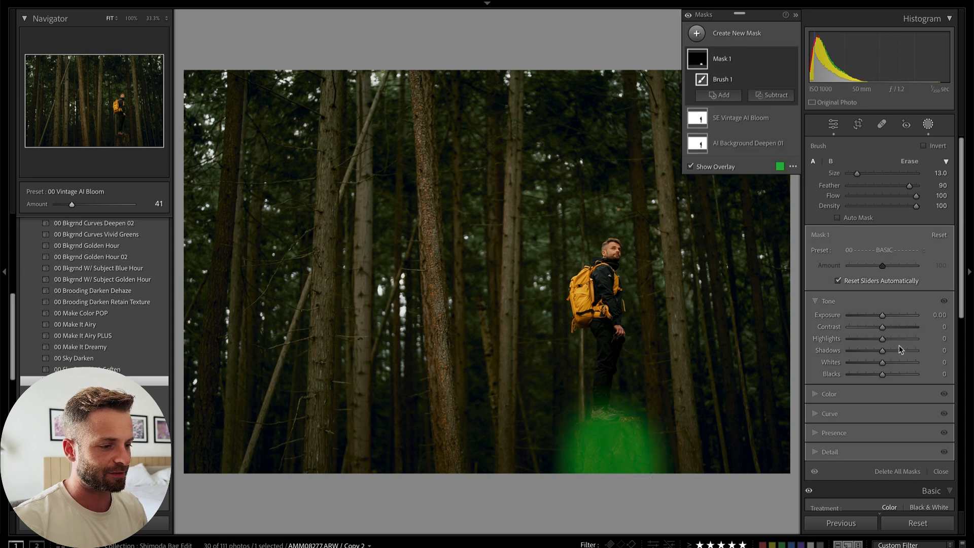
{"action": "left_click_drag", "start_coordinate": [896, 339], "coordinate": [891, 385]}
{"action": "left_click", "coordinate": [825, 434]}
{"action": "key", "text": "shift+w"}
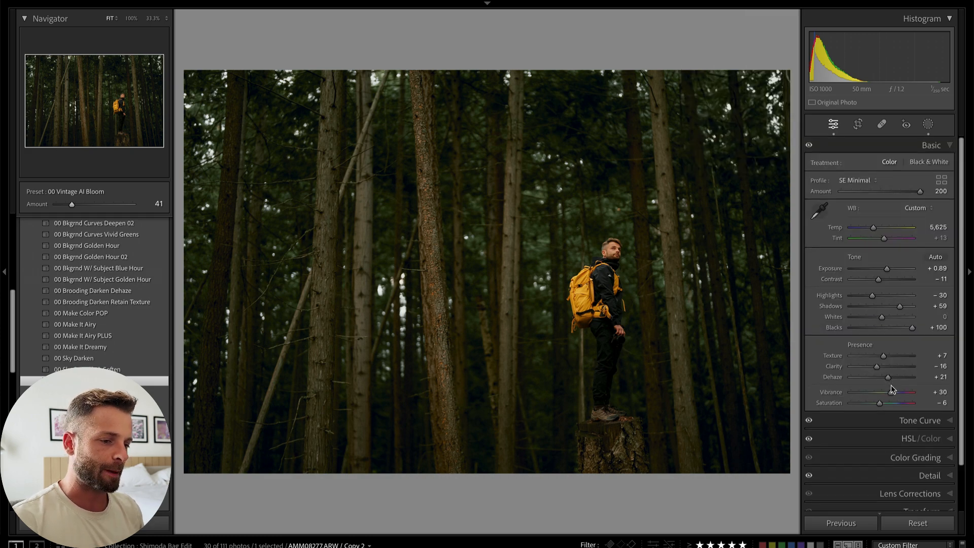
- Raise the photo's overall Exposure and move on to the photo of the man jumping off the stump
{"action": "key", "text": "equal"}
{"action": "key", "text": "equal"}
{"action": "key", "text": "equal"}
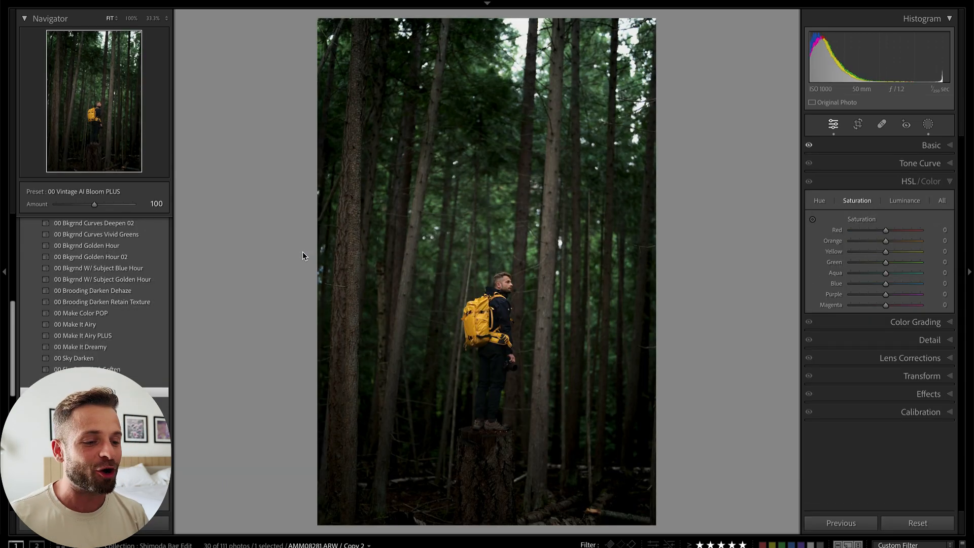
{"action": "key", "text": "Right"}
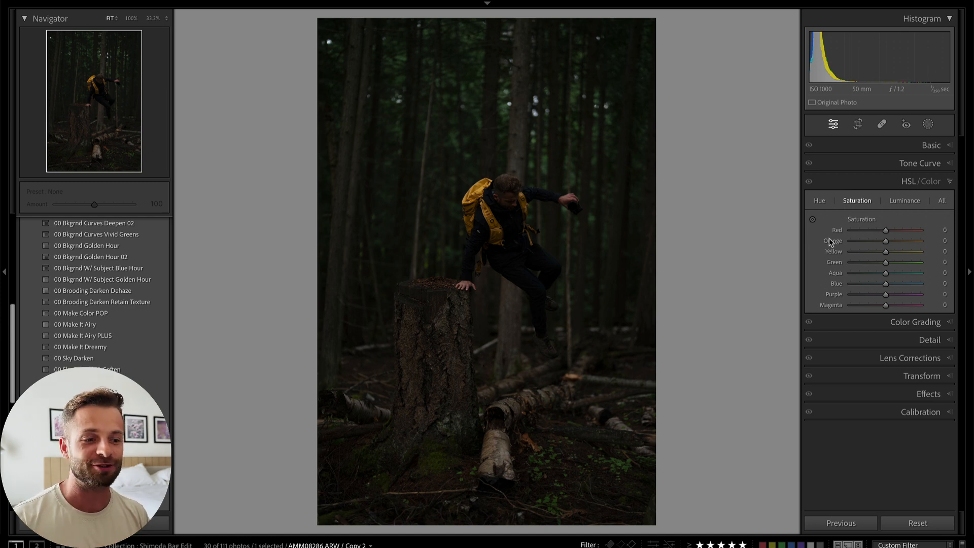
- Raise the jumping photo's Exposure to +2.65 and apply the SE 005 Forest Greens preset
{"action": "left_click", "coordinate": [933, 146]}
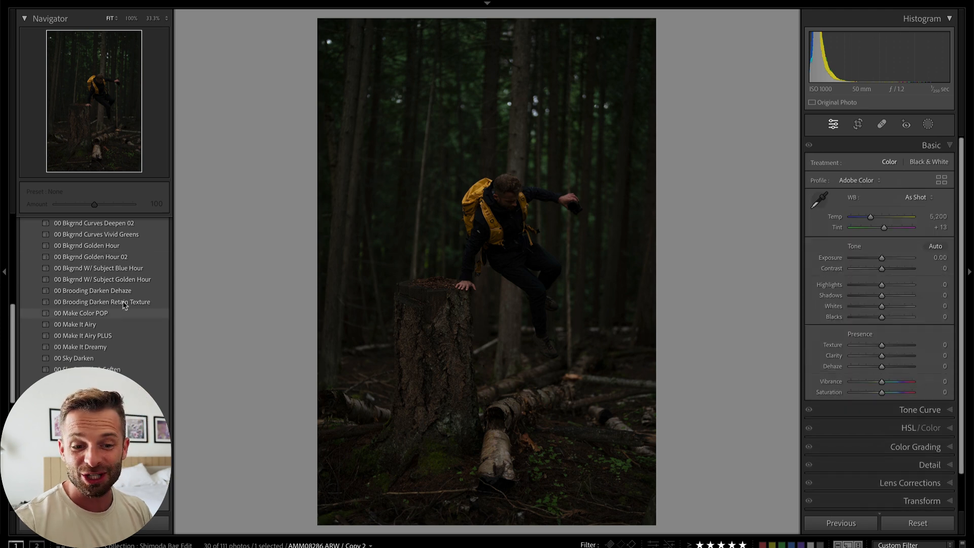
{"action": "left_click", "coordinate": [896, 258]}
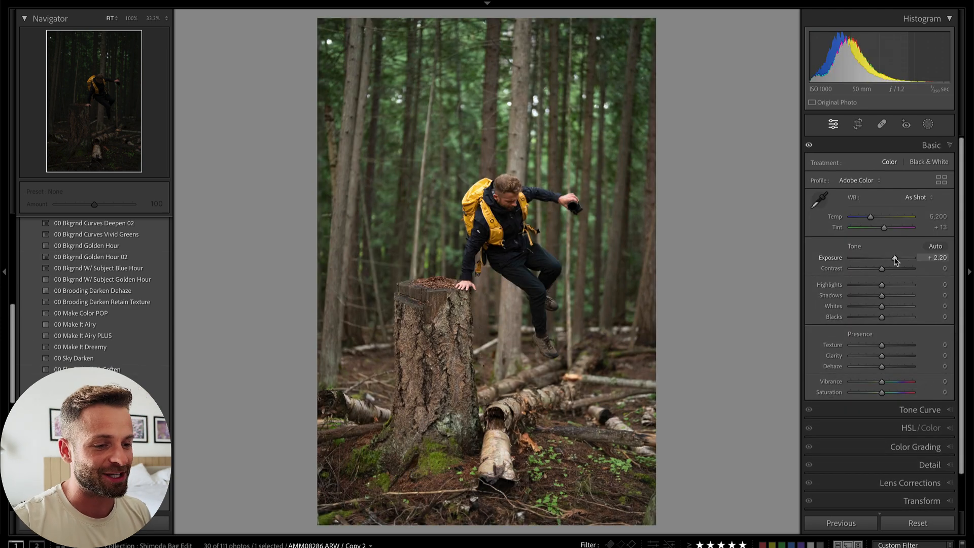
{"action": "left_click_drag", "start_coordinate": [896, 259], "coordinate": [899, 258]}
{"action": "scroll", "coordinate": [102, 310], "scroll_direction": "up", "scroll_amount": 5}
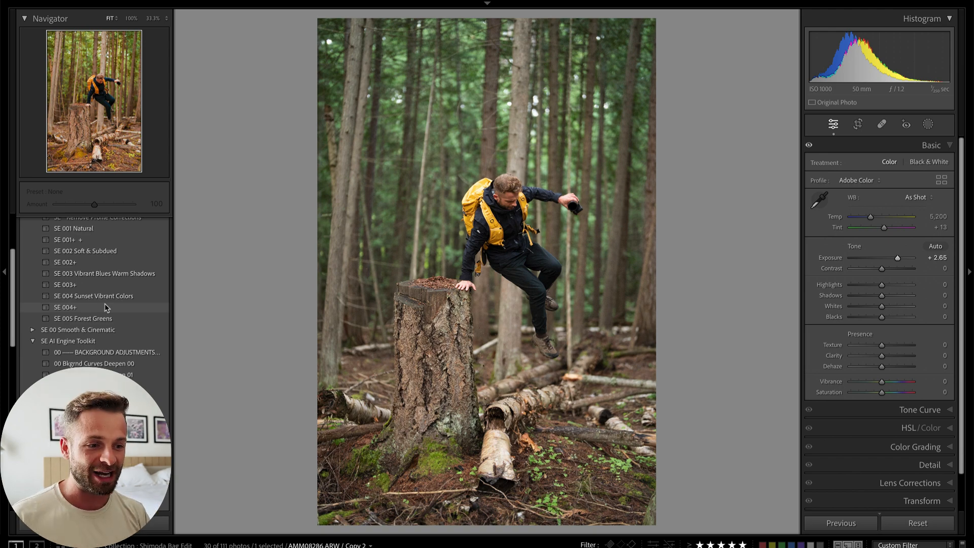
{"action": "left_click", "coordinate": [115, 319]}
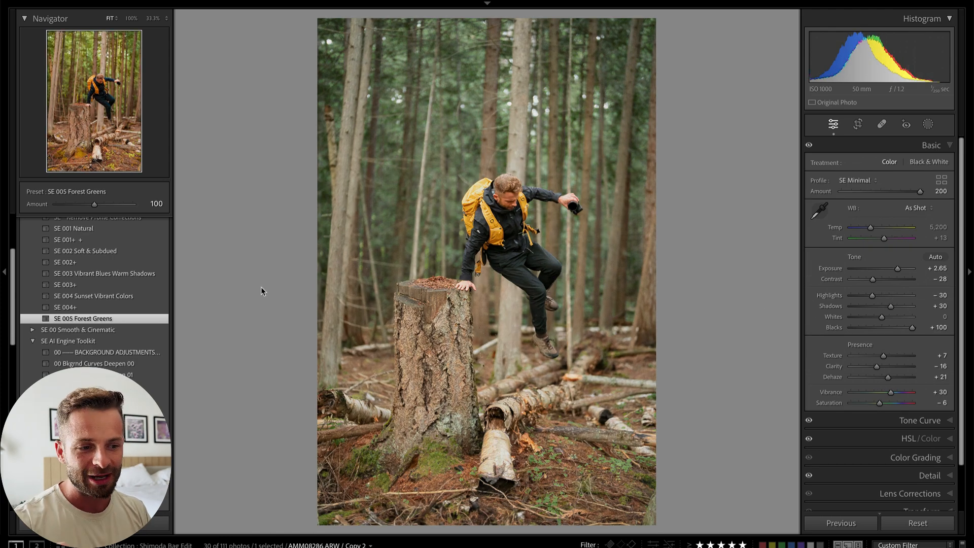
- Apply the 00 Bkgrnd Curves Deepen 01 preset, and set Exposure to +1.66 and Contrast to -61
{"action": "scroll", "coordinate": [153, 388], "scroll_direction": "down", "scroll_amount": 2}
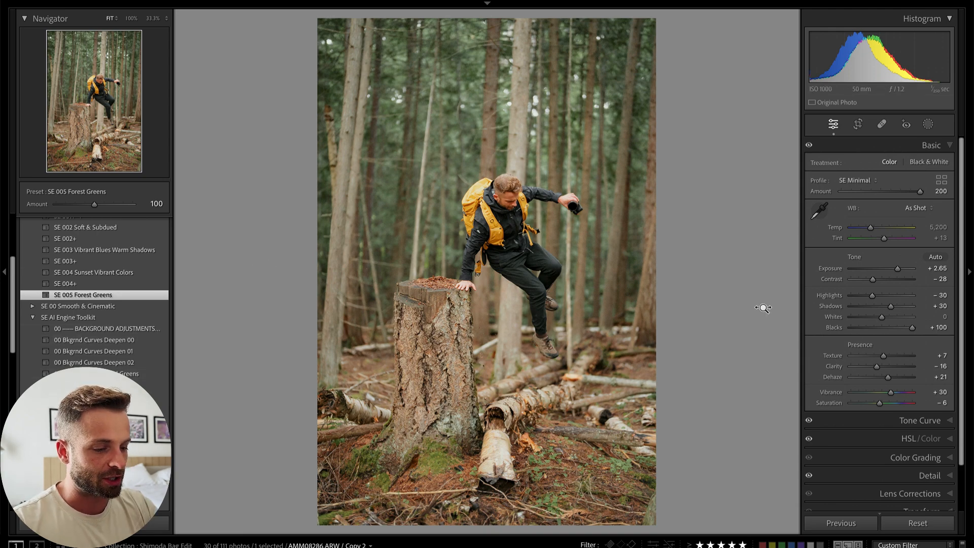
{"action": "key", "text": "minus"}
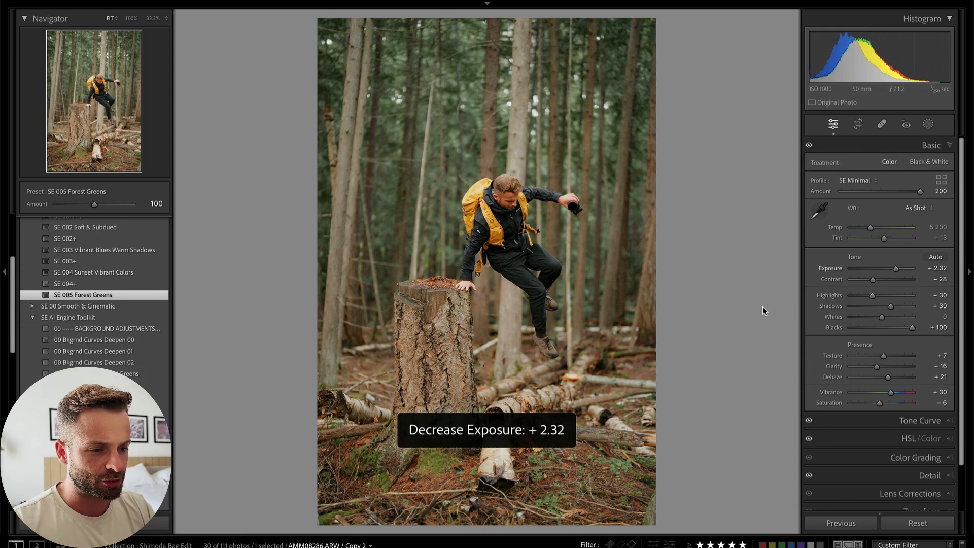
{"action": "left_click", "coordinate": [125, 352]}
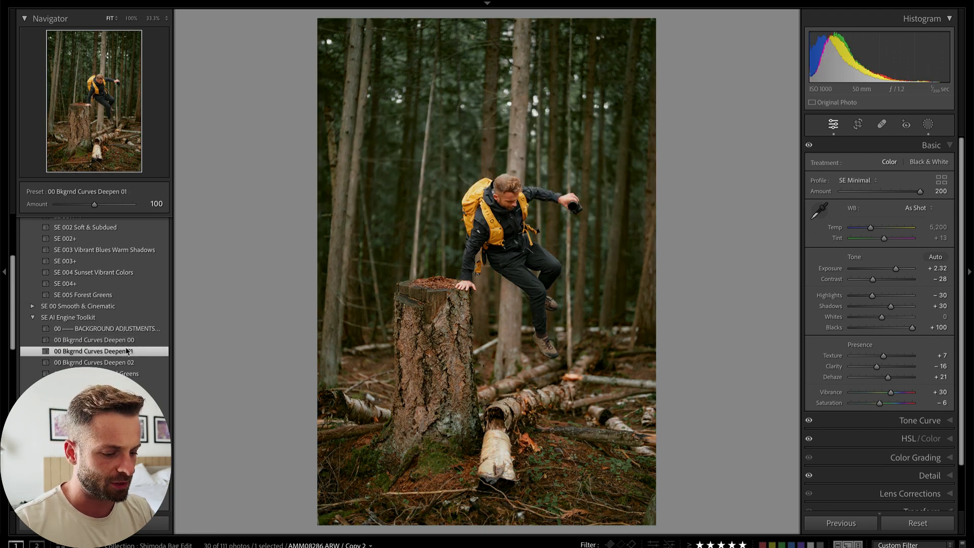
{"action": "key", "text": "minus"}
{"action": "key", "text": "minus"}
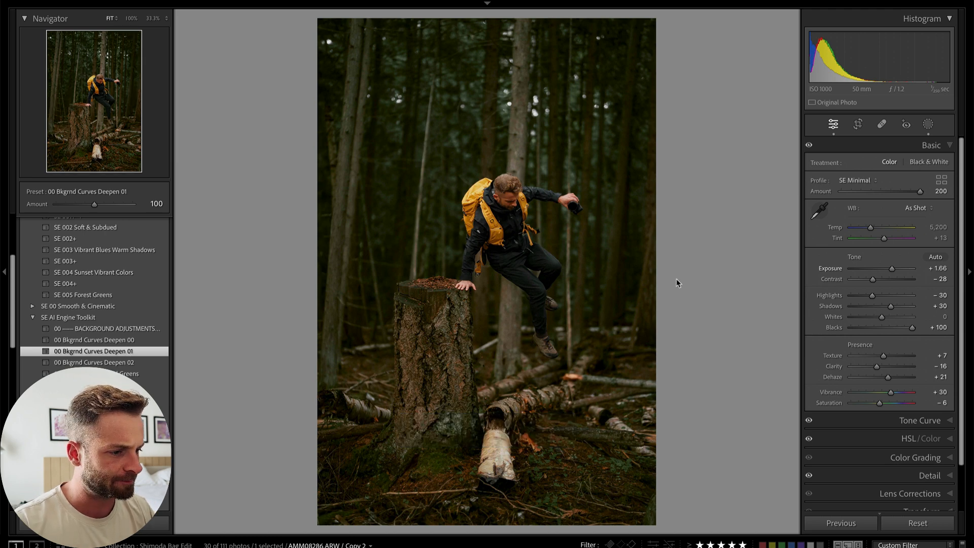
{"action": "mouse_move", "coordinate": [867, 283]}
{"action": "left_mouse_down"}
{"action": "mouse_move", "coordinate": [854, 279]}
{"action": "mouse_move", "coordinate": [862, 280]}
{"action": "left_mouse_up"}
- Brush a mask of size 5 over the jumping man's head and adjust its tone
{"action": "key", "text": "k"}
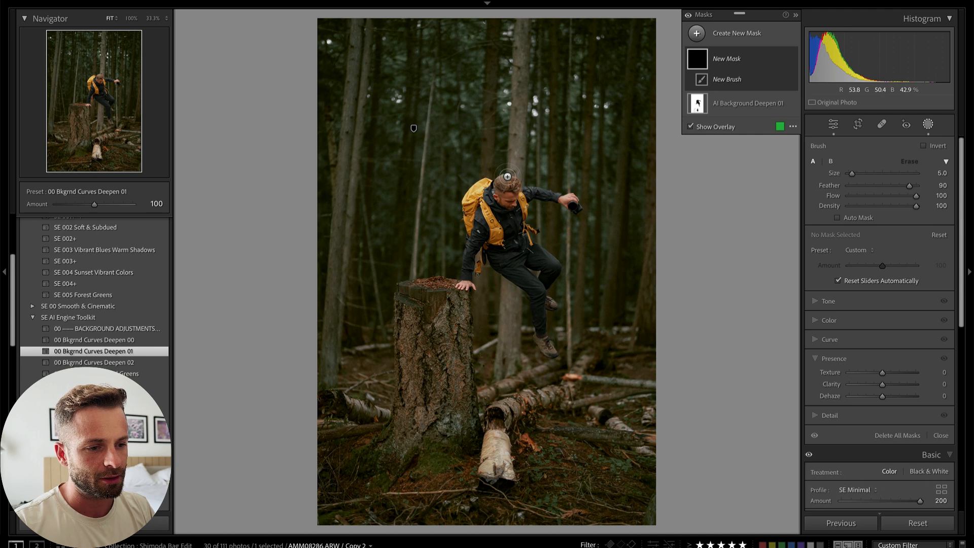
{"action": "left_click_drag", "start_coordinate": [496, 188], "coordinate": [507, 183]}
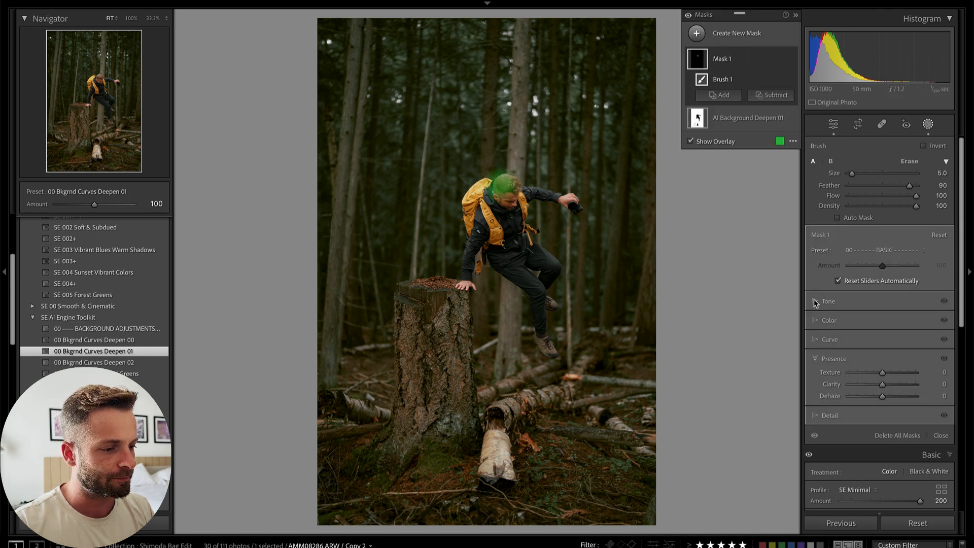
{"action": "left_click", "coordinate": [815, 302]}
{"action": "left_click", "coordinate": [901, 325]}
{"action": "left_click_drag", "start_coordinate": [882, 350], "coordinate": [844, 353]}
- Brush a second mask of size 22 over the stump, adjust its tone, and set its Clarity to 37 and Texture to 23
{"action": "key", "text": "k"}
{"action": "scroll", "coordinate": [419, 434], "scroll_direction": "up", "scroll_amount": 5}
{"action": "left_click_drag", "start_coordinate": [420, 436], "coordinate": [430, 320]}
{"action": "left_click", "coordinate": [896, 326]}
{"action": "left_click", "coordinate": [895, 339]}
{"action": "left_click_drag", "start_coordinate": [902, 362], "coordinate": [886, 361]}
{"action": "left_click", "coordinate": [821, 430]}
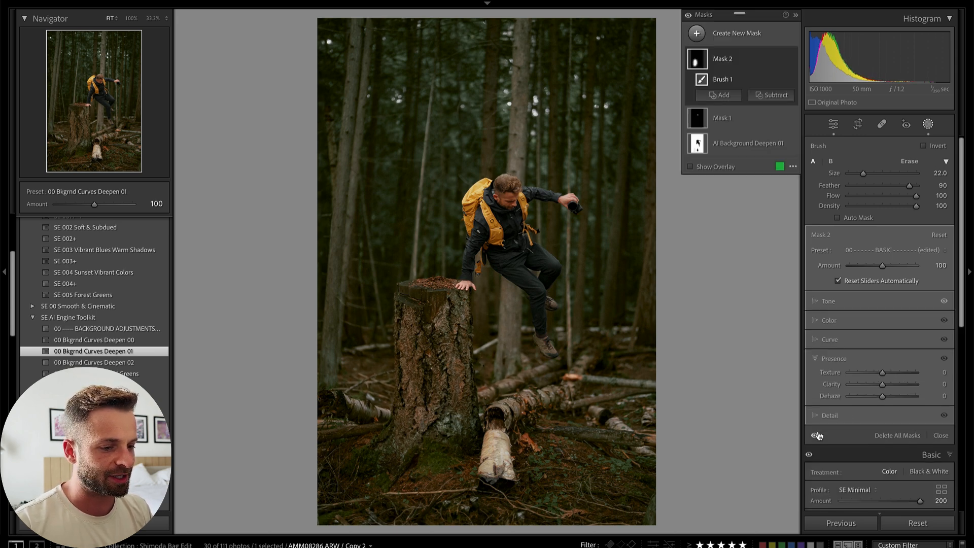
{"action": "left_click", "coordinate": [894, 384]}
{"action": "left_click", "coordinate": [889, 373]}
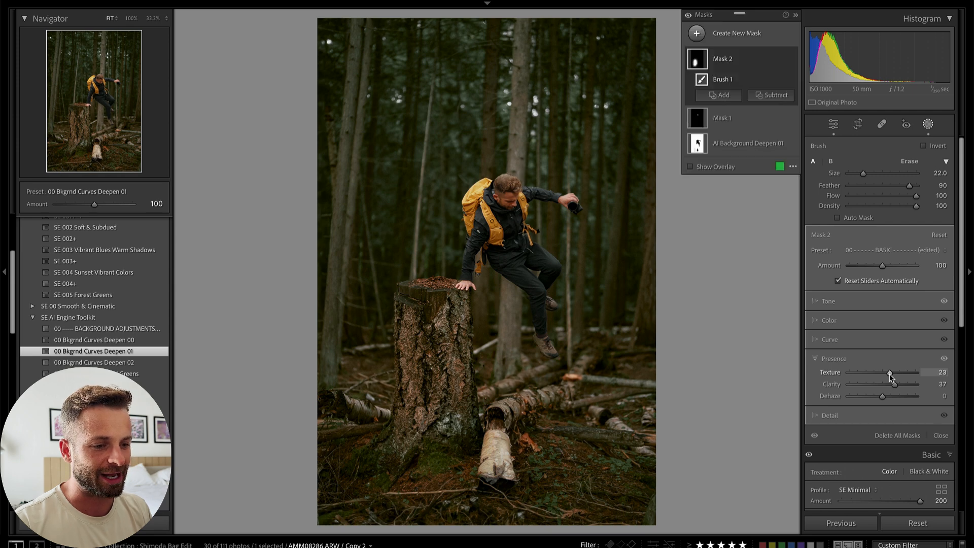
- Brush a third mask of size 3 over the yellow backpack to adjust its tone, and lower the photo's overall Exposure
{"action": "key", "text": "k"}
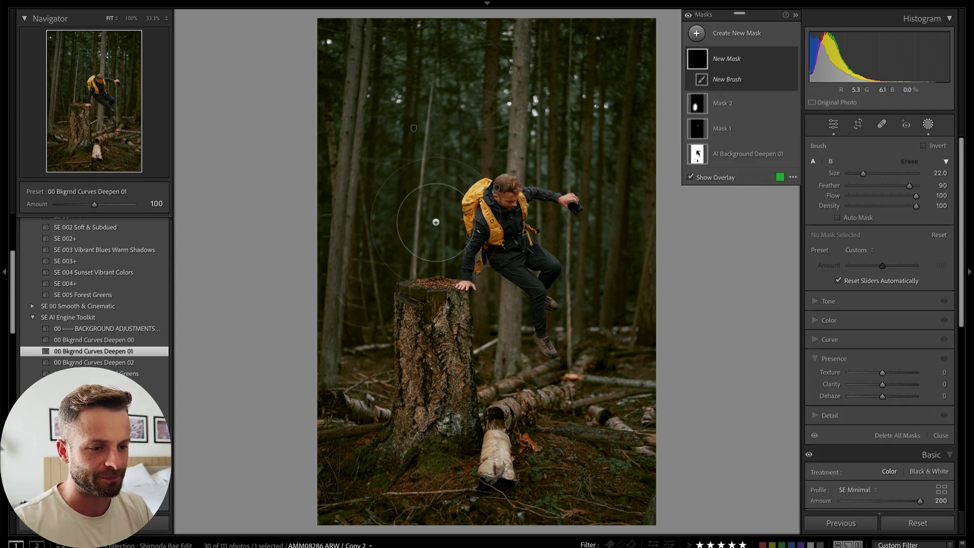
{"action": "scroll", "coordinate": [491, 213], "scroll_direction": "down", "scroll_amount": 10}
{"action": "mouse_move", "coordinate": [475, 217]}
{"action": "left_mouse_down"}
{"action": "mouse_move", "coordinate": [485, 185]}
{"action": "mouse_move", "coordinate": [500, 240]}
{"action": "left_mouse_up"}
{"action": "left_click_drag", "start_coordinate": [519, 205], "coordinate": [524, 226]}
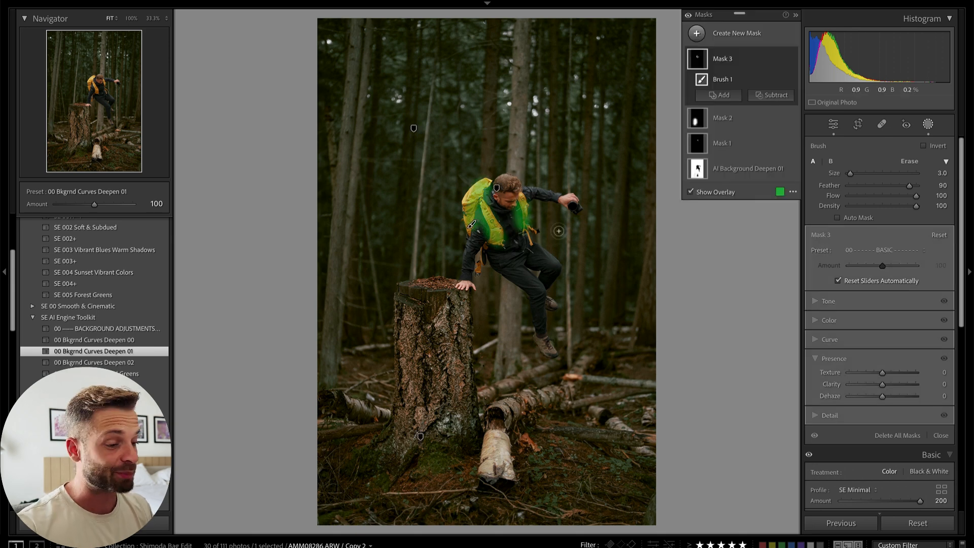
{"action": "left_click", "coordinate": [814, 302]}
{"action": "left_click_drag", "start_coordinate": [882, 326], "coordinate": [871, 353]}
{"action": "key", "text": "o"}
{"action": "key", "text": "Escape"}
{"action": "key", "text": "Escape"}
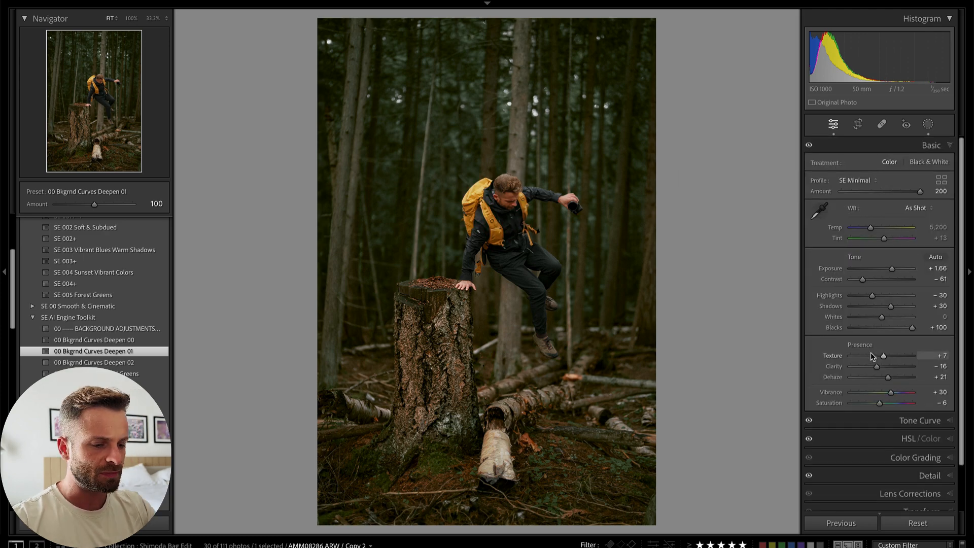
{"action": "key", "text": "minus"}
{"action": "key", "text": "minus"}
- Apply the SE 005 Forest Greens preset to the next photo, of the backpack from behind, with Exposure at +0.95 and Highlights at -3
{"action": "key", "text": "Right"}
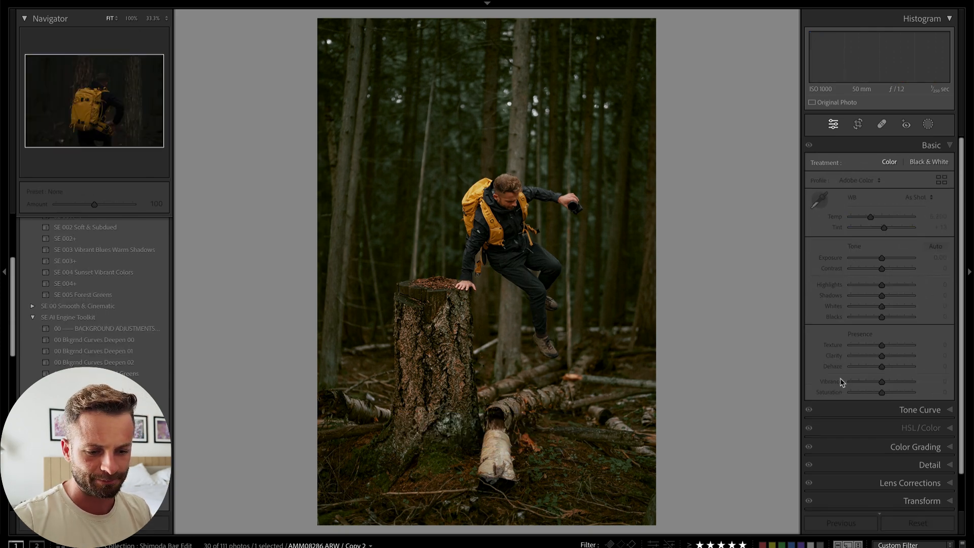
{"action": "mouse_move", "coordinate": [881, 258]}
{"action": "left_mouse_down"}
{"action": "mouse_move", "coordinate": [896, 259]}
{"action": "mouse_move", "coordinate": [887, 260]}
{"action": "left_mouse_up"}
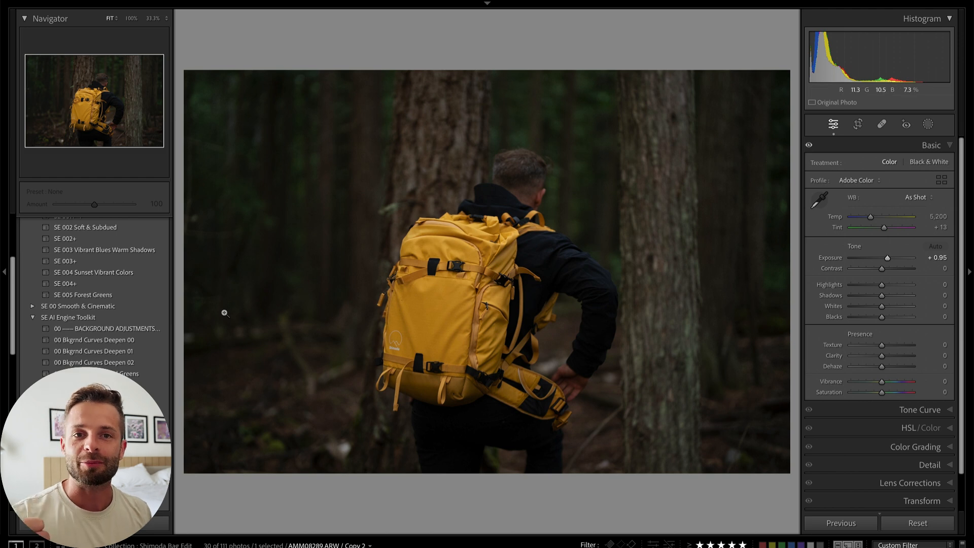
{"action": "left_click", "coordinate": [93, 295]}
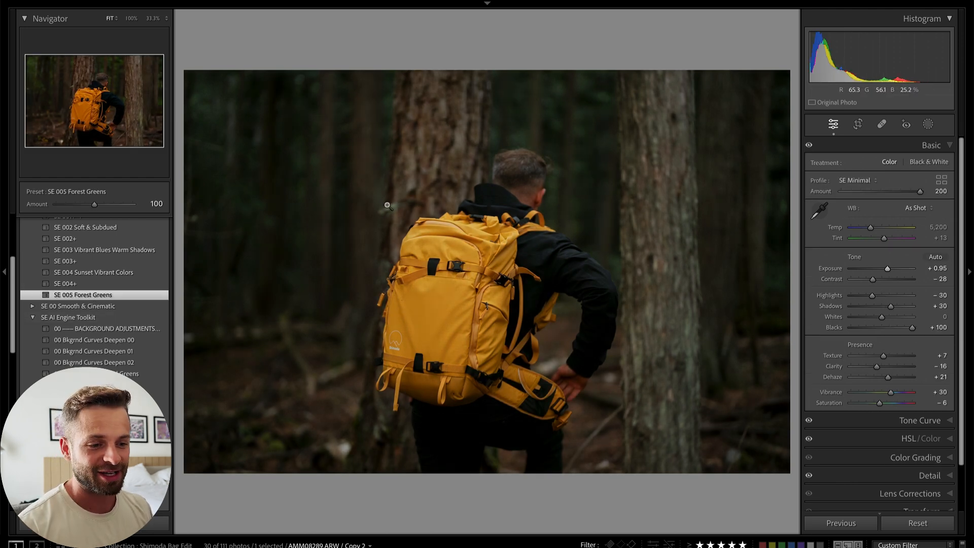
{"action": "scroll", "coordinate": [152, 271], "scroll_direction": "up", "scroll_amount": 5}
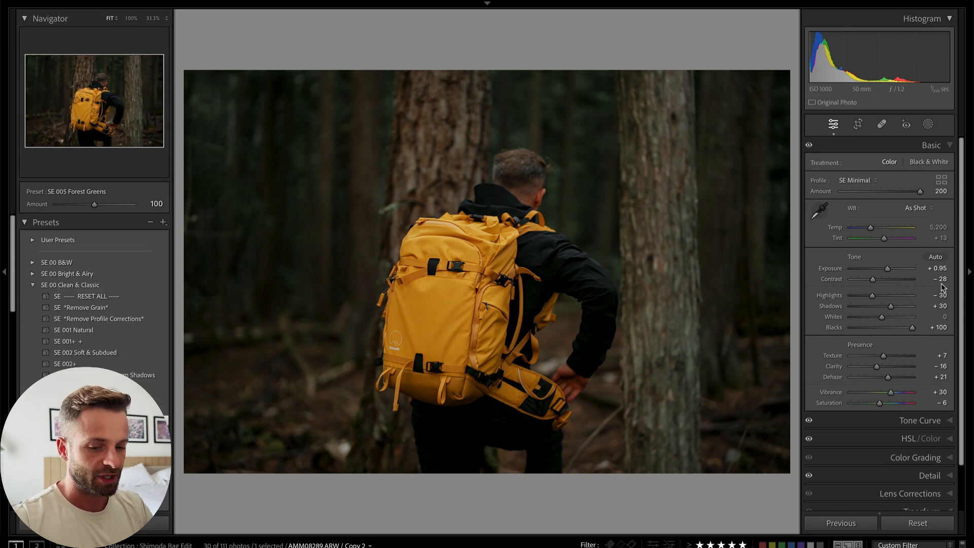
{"action": "left_click_drag", "start_coordinate": [872, 296], "coordinate": [882, 298]}
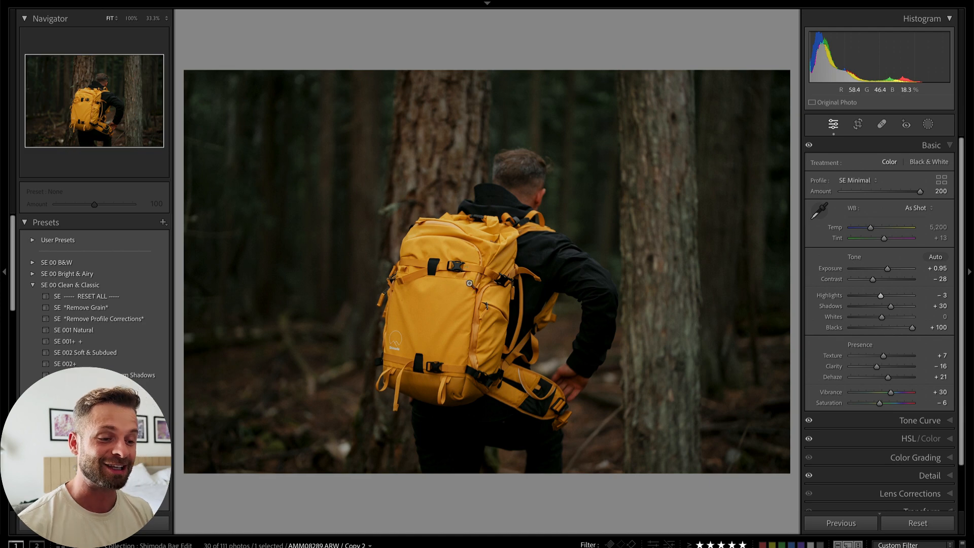
- Examine the backpack's fabric, logo, straps and buckles at 100% magnification
{"action": "left_click", "coordinate": [480, 304]}
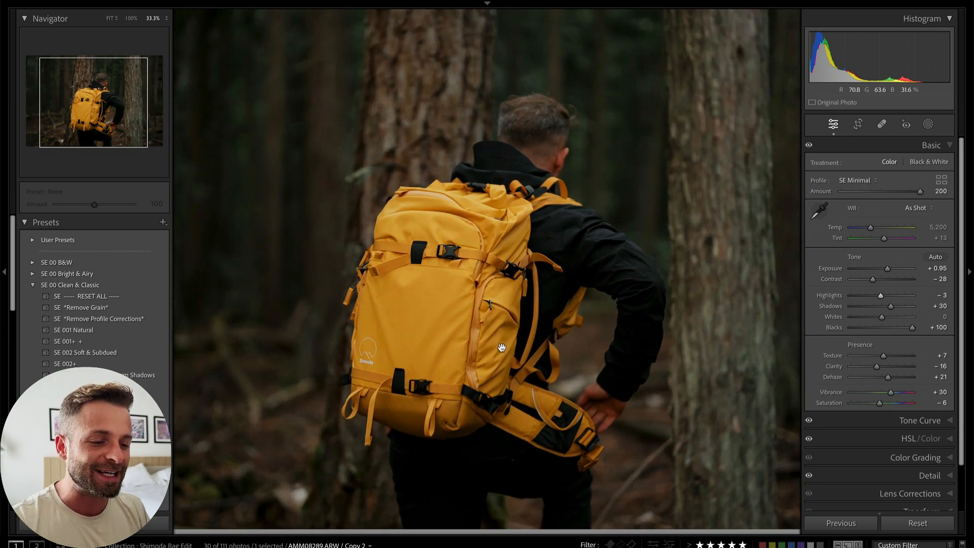
{"action": "key", "text": "super+equal"}
{"action": "key", "text": "super+equal"}
{"action": "key", "text": "super+equal"}
{"action": "left_click_drag", "start_coordinate": [531, 285], "coordinate": [531, 164]}
{"action": "left_click_drag", "start_coordinate": [352, 300], "coordinate": [350, 194]}
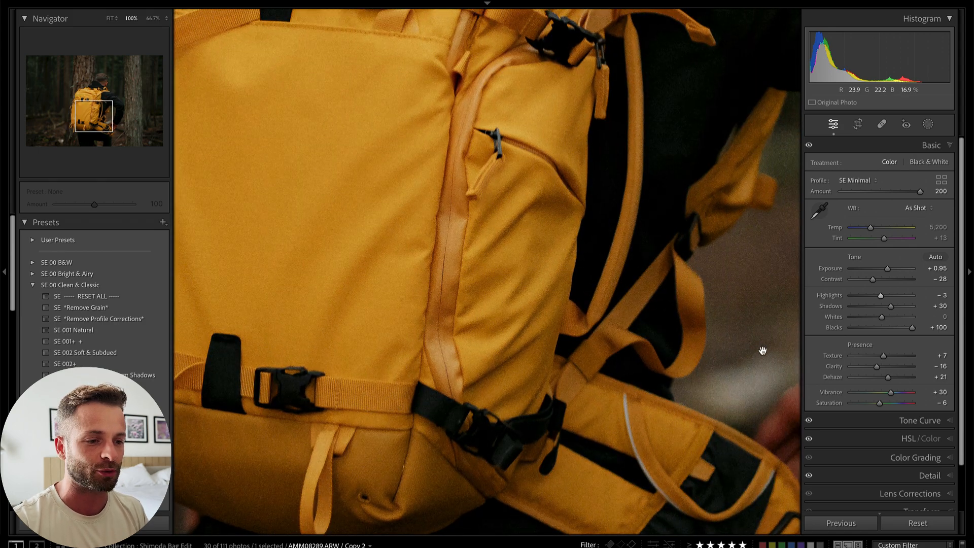
{"action": "left_click_drag", "start_coordinate": [504, 191], "coordinate": [607, 197]}
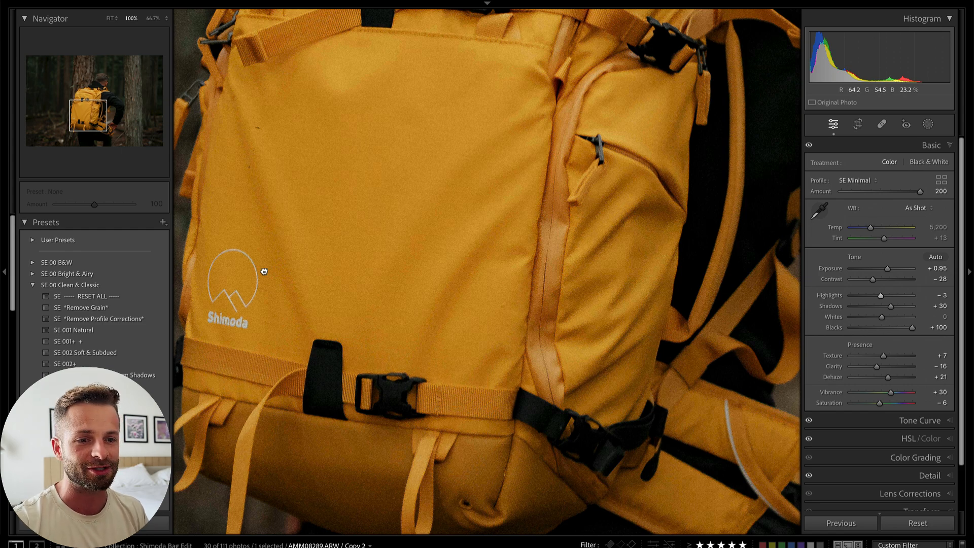
{"action": "left_click_drag", "start_coordinate": [263, 270], "coordinate": [537, 278]}
{"action": "left_click_drag", "start_coordinate": [547, 197], "coordinate": [320, 296]}
{"action": "left_click_drag", "start_coordinate": [508, 187], "coordinate": [478, 265]}
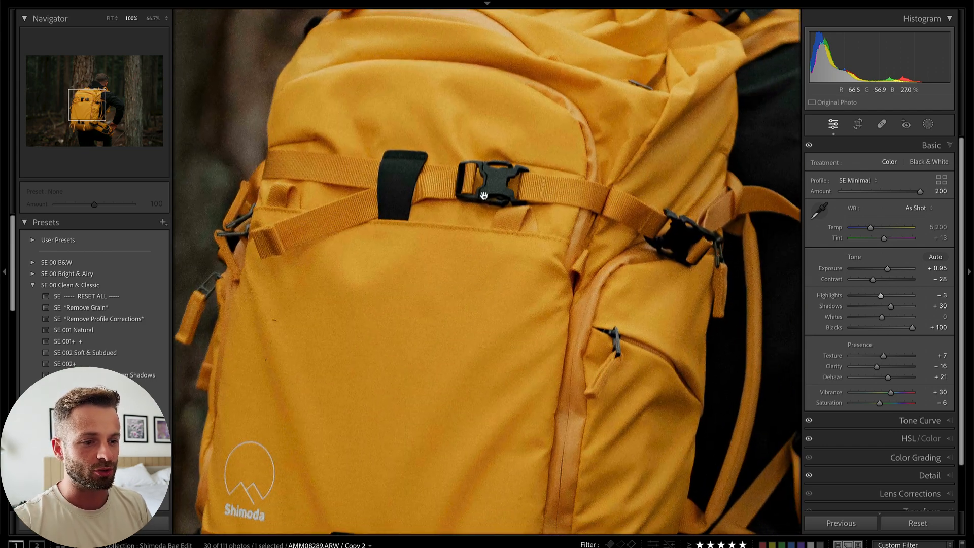
{"action": "left_click_drag", "start_coordinate": [471, 406], "coordinate": [511, 107]}
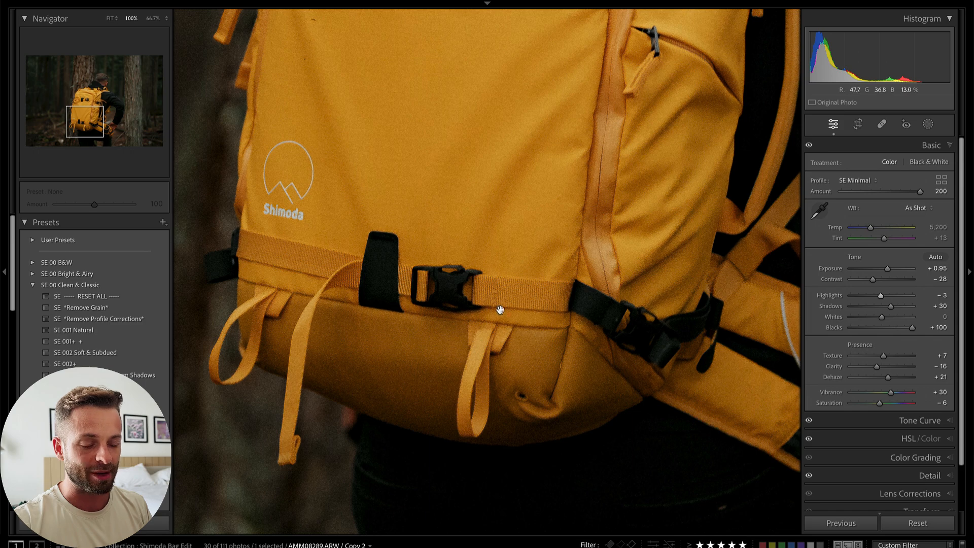
{"action": "left_click_drag", "start_coordinate": [511, 279], "coordinate": [510, 418]}
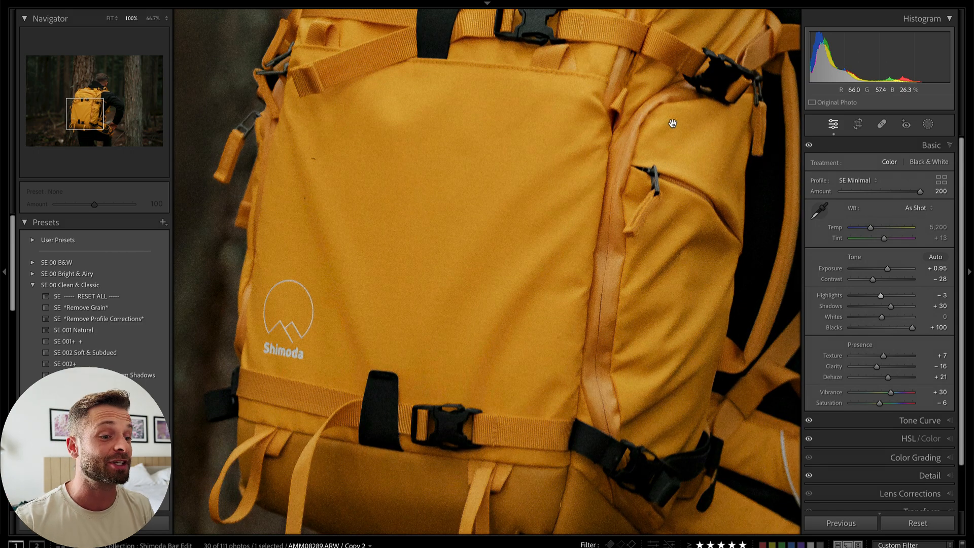
{"action": "left_click_drag", "start_coordinate": [606, 96], "coordinate": [473, 396]}
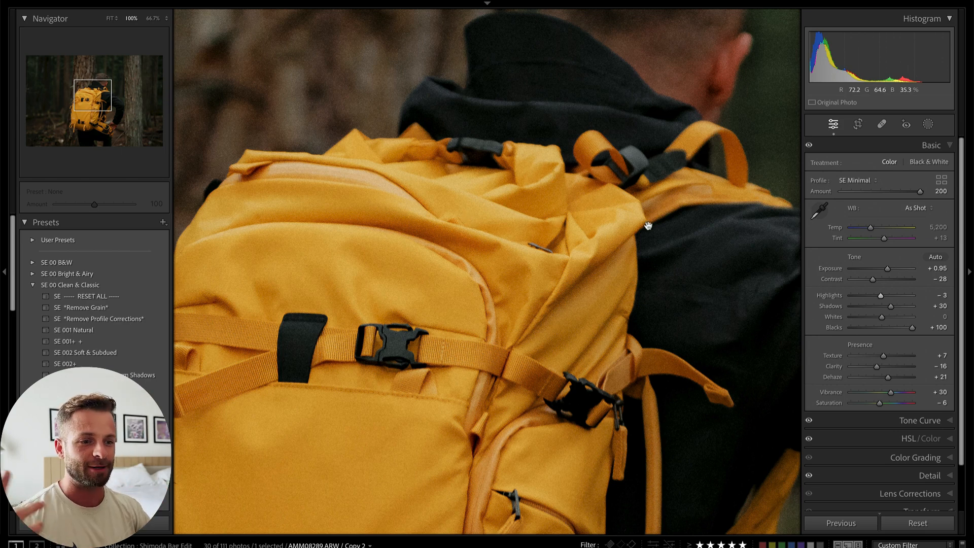
{"action": "left_click_drag", "start_coordinate": [434, 265], "coordinate": [494, 124]}
{"action": "left_click_drag", "start_coordinate": [641, 167], "coordinate": [544, 108]}
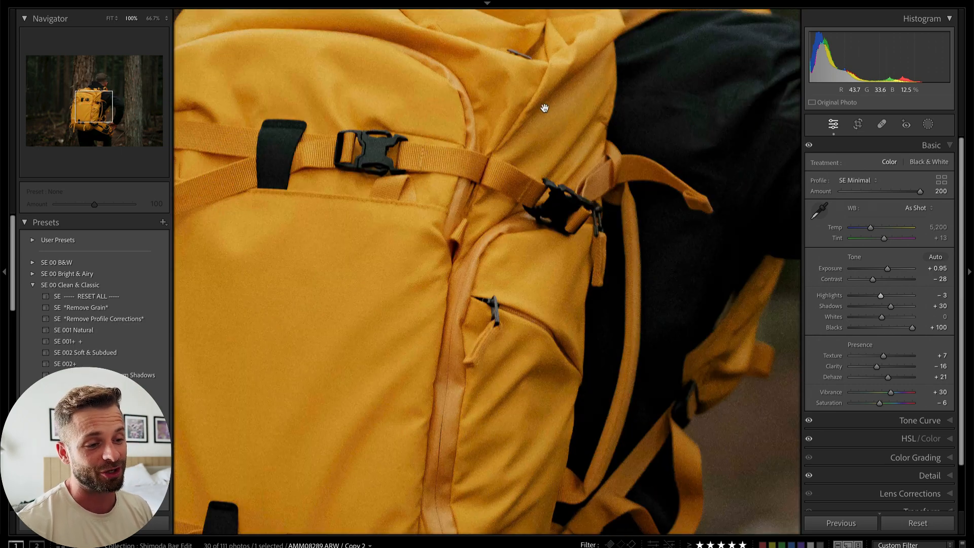
{"action": "left_click", "coordinate": [465, 222]}
- Skip ahead to the dark close-up photo of the man's hand on the backpack's shoulder strap
{"action": "key", "text": "Right"}
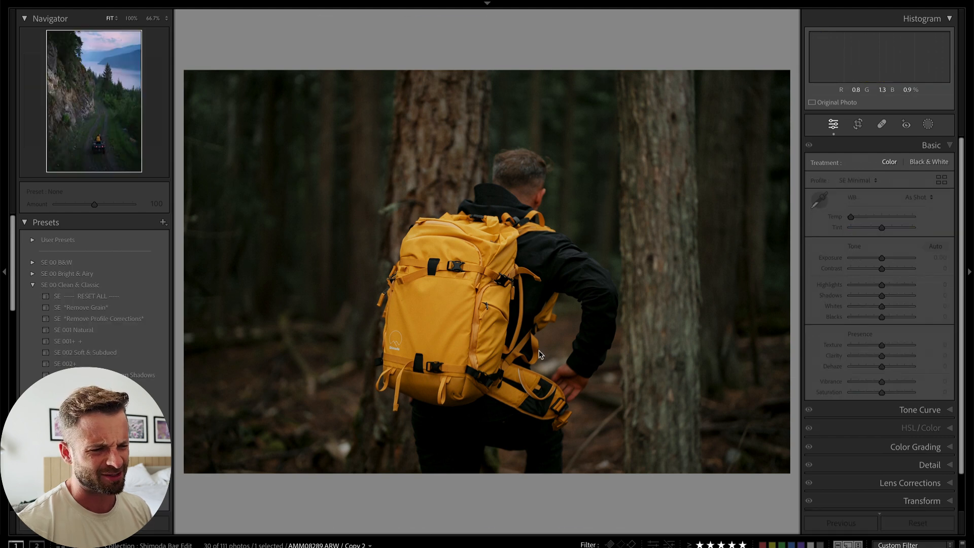
{"action": "key", "text": "Right"}
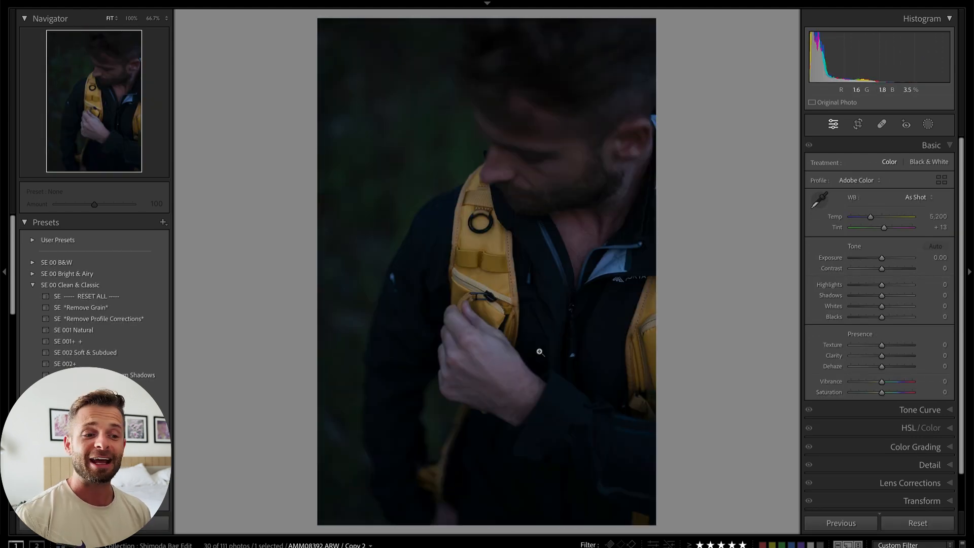